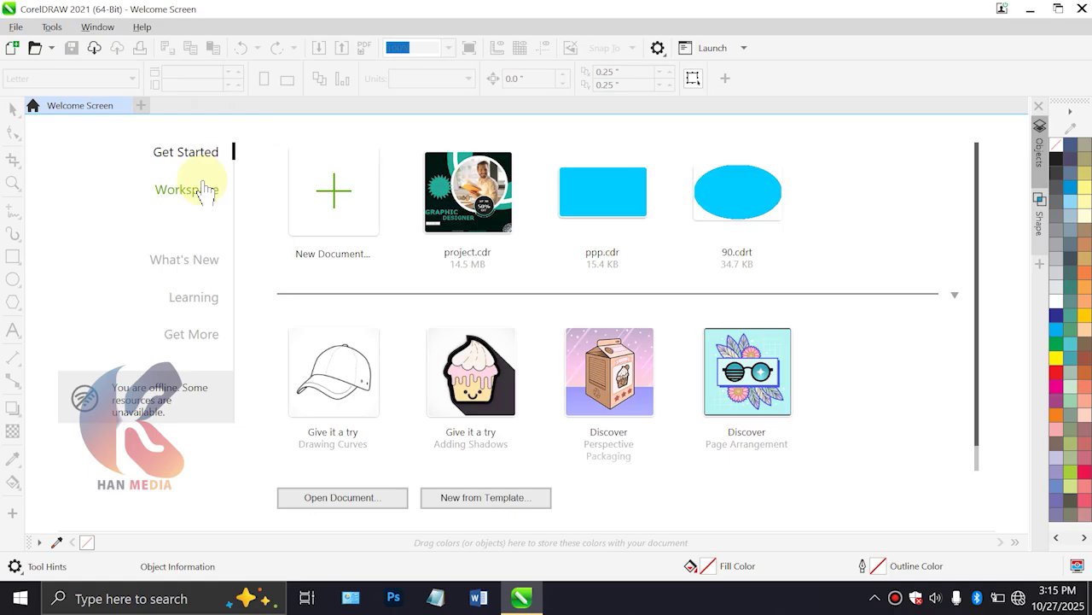
left_click(345, 194)
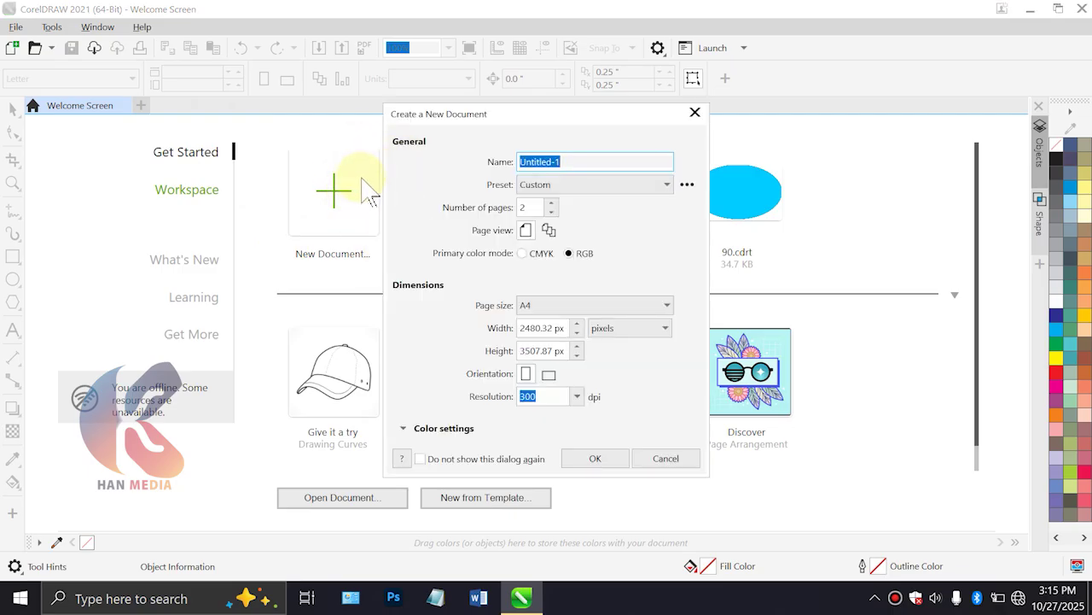
left_click(695, 112)
left_click(316, 186)
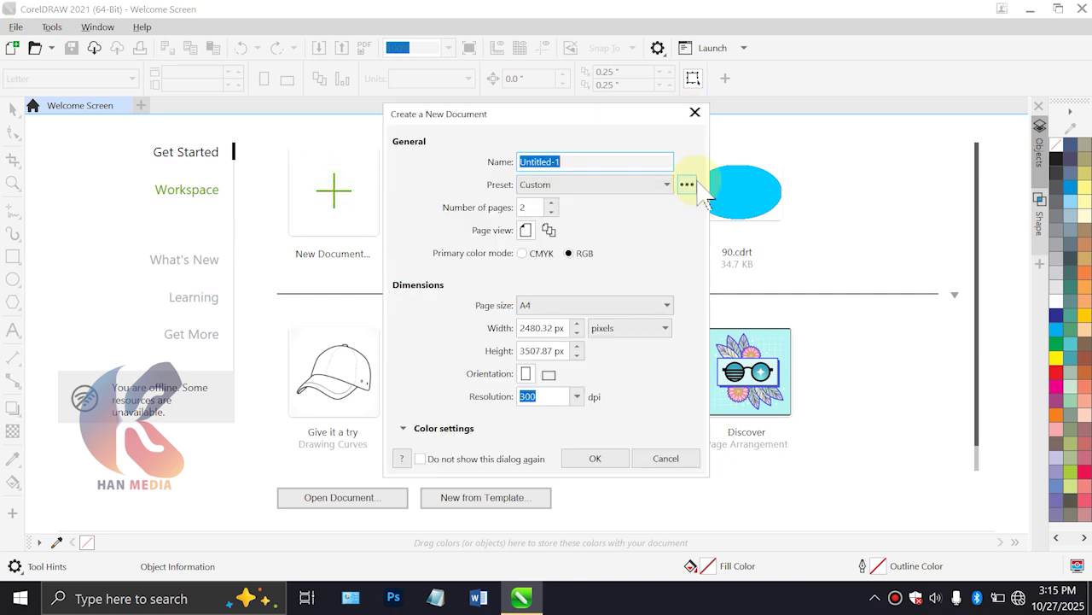
left_click(695, 111)
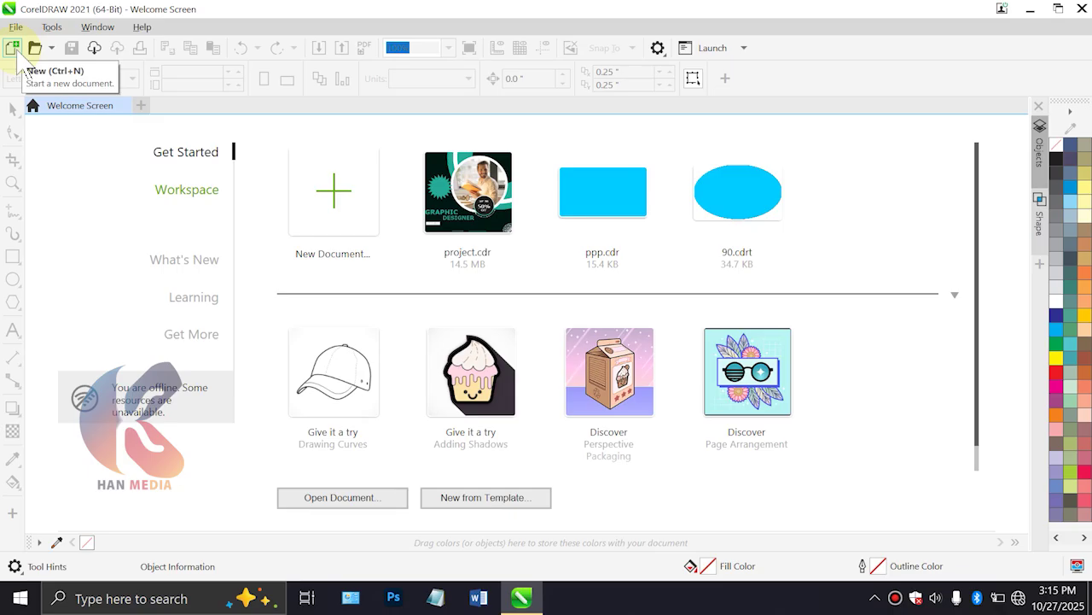
left_click(12, 47)
left_click(691, 112)
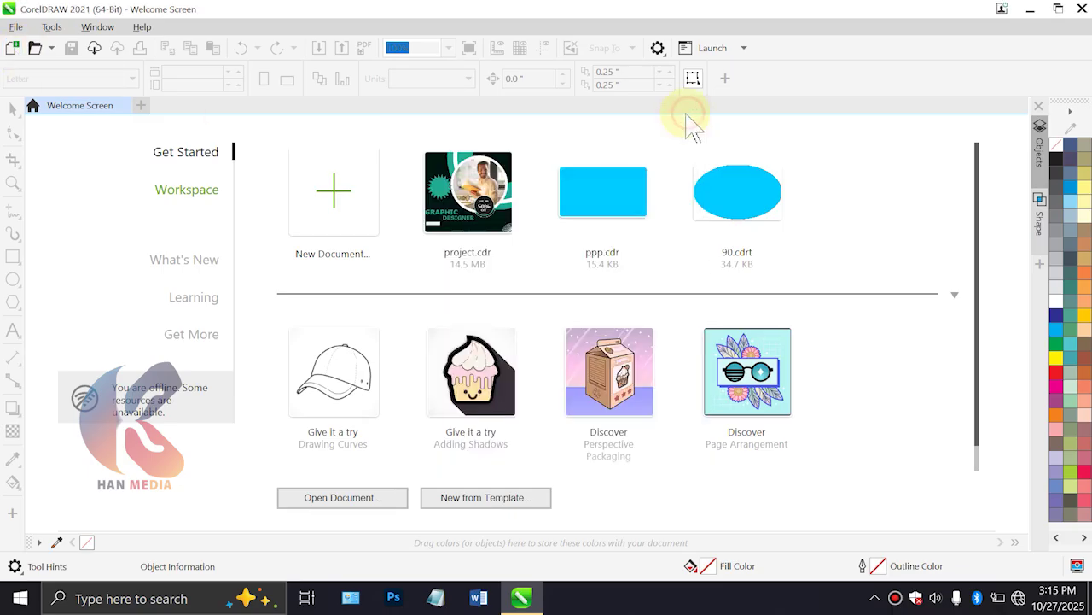
left_click(15, 27)
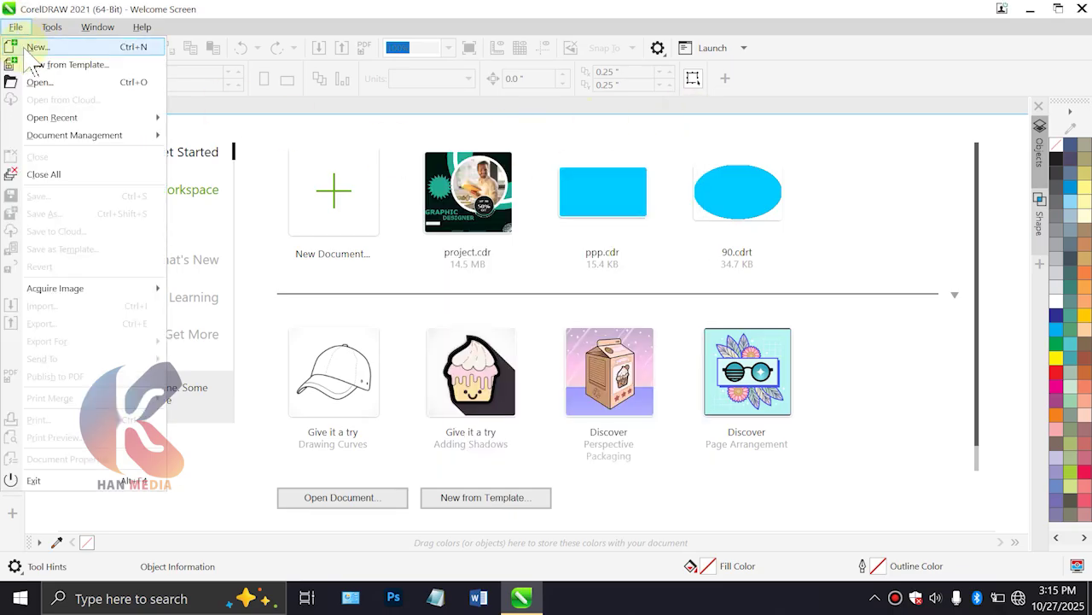
left_click(28, 48)
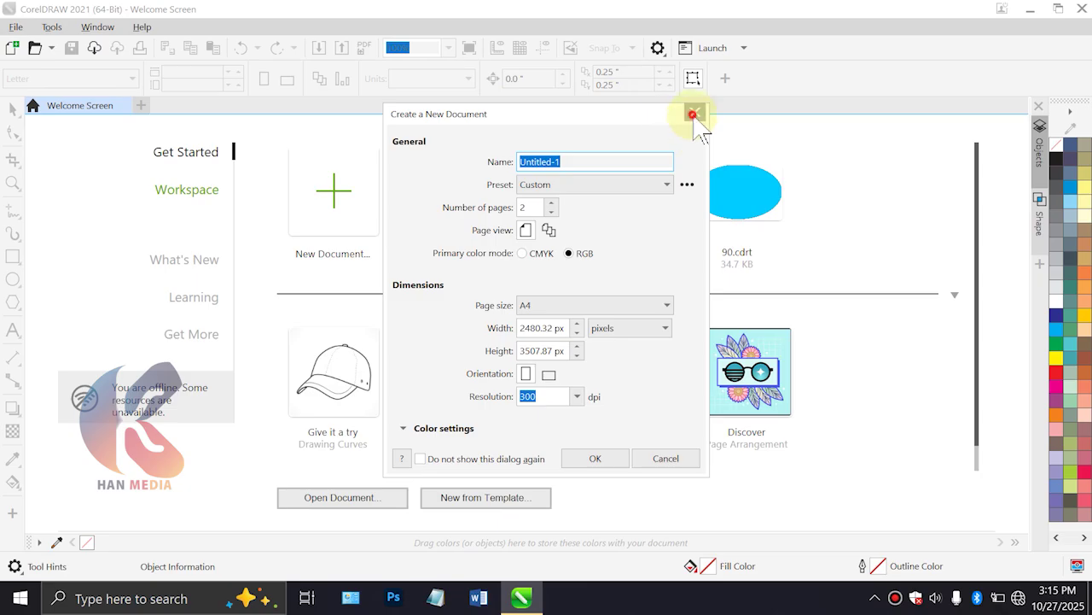
left_click(694, 113)
key("ctrl+n")
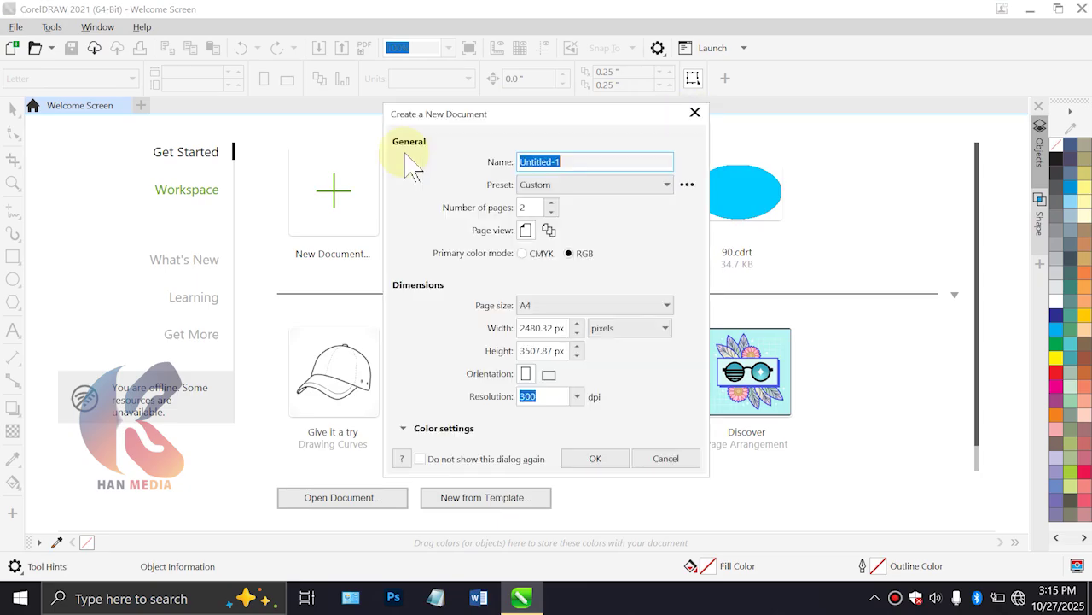
left_click(694, 114)
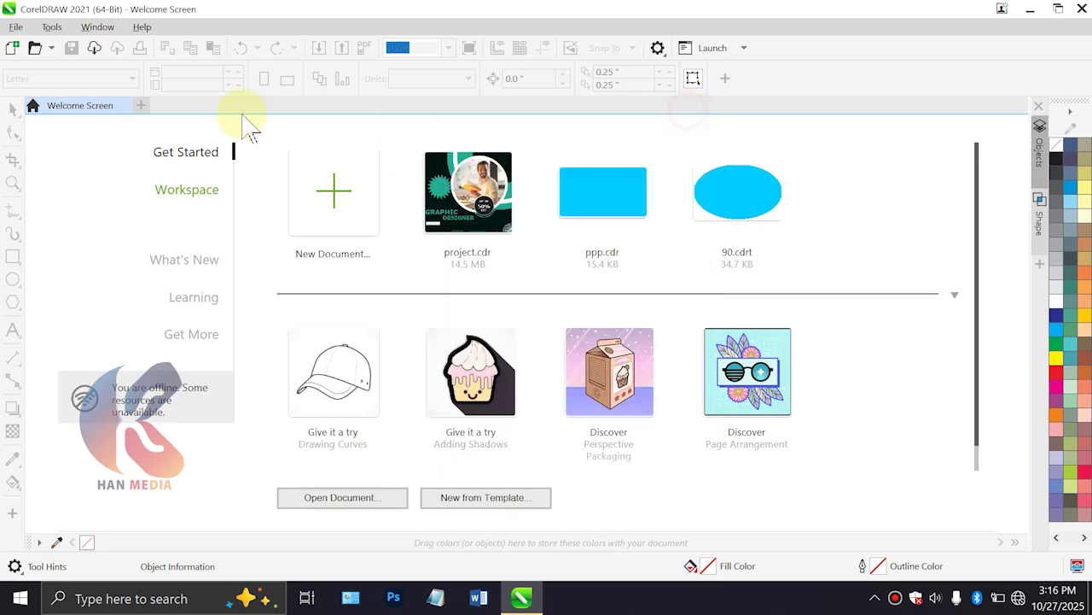
left_click(141, 105)
left_click_drag(508, 107, 419, 86)
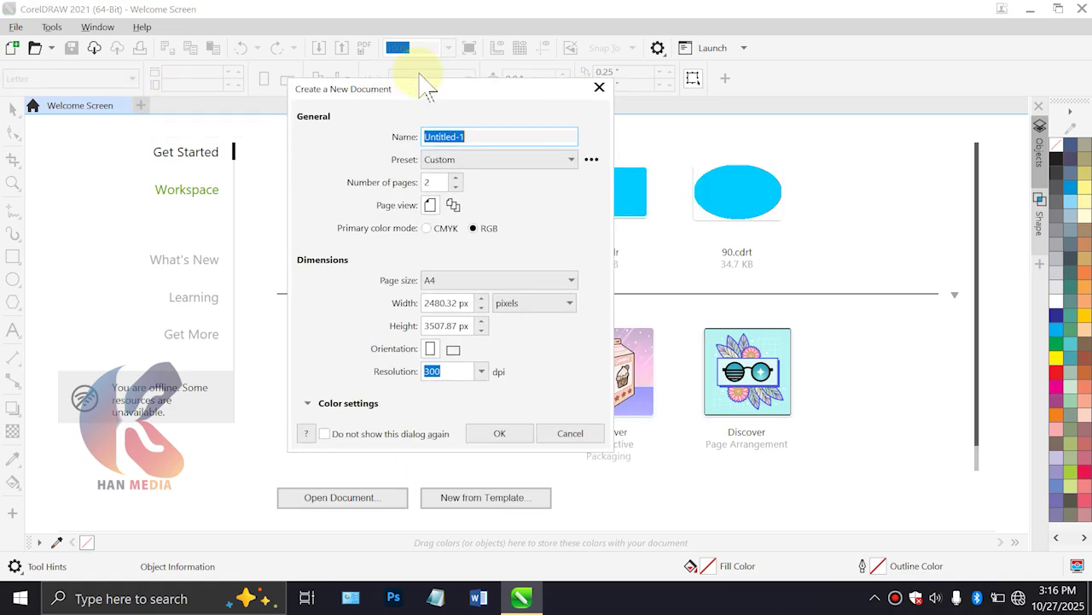
left_click(600, 89)
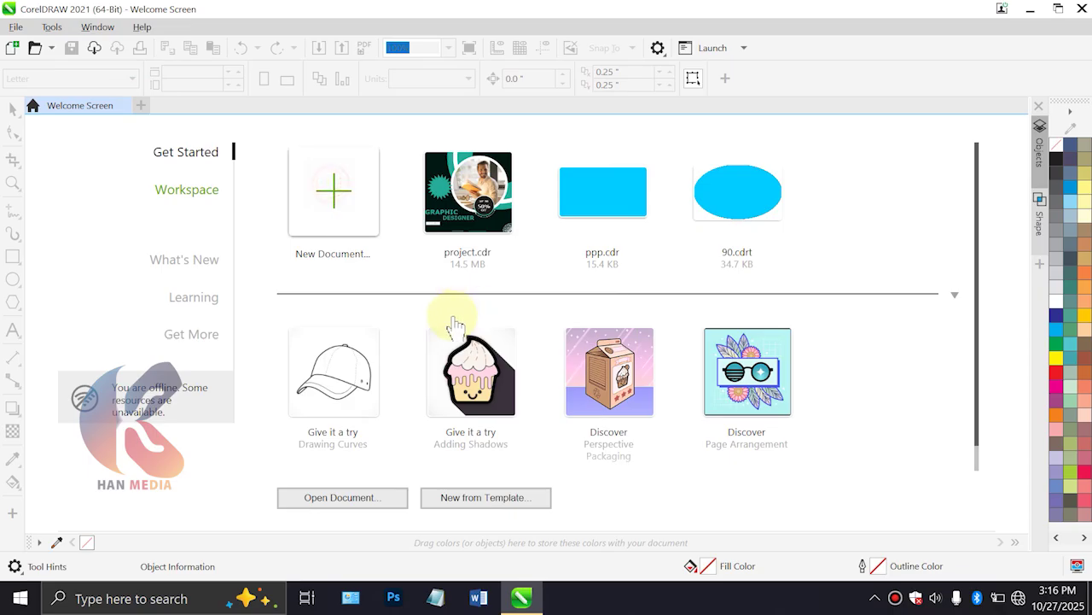
Start a new document and name it LOGO
key("ctrl+n")
left_click_drag(478, 112, 507, 83)
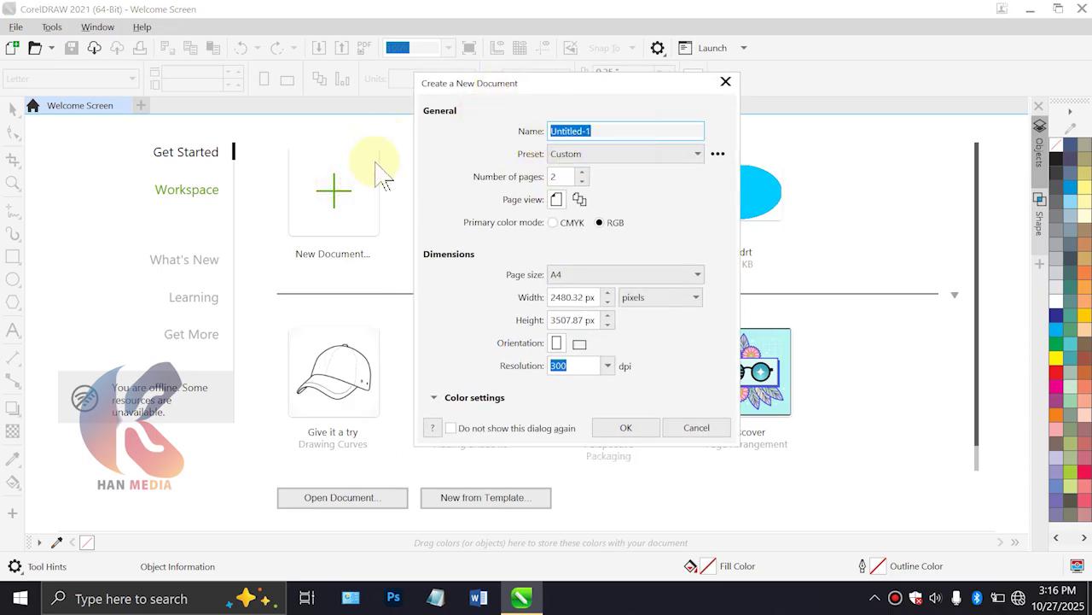
key("BackSpace")
type("L")
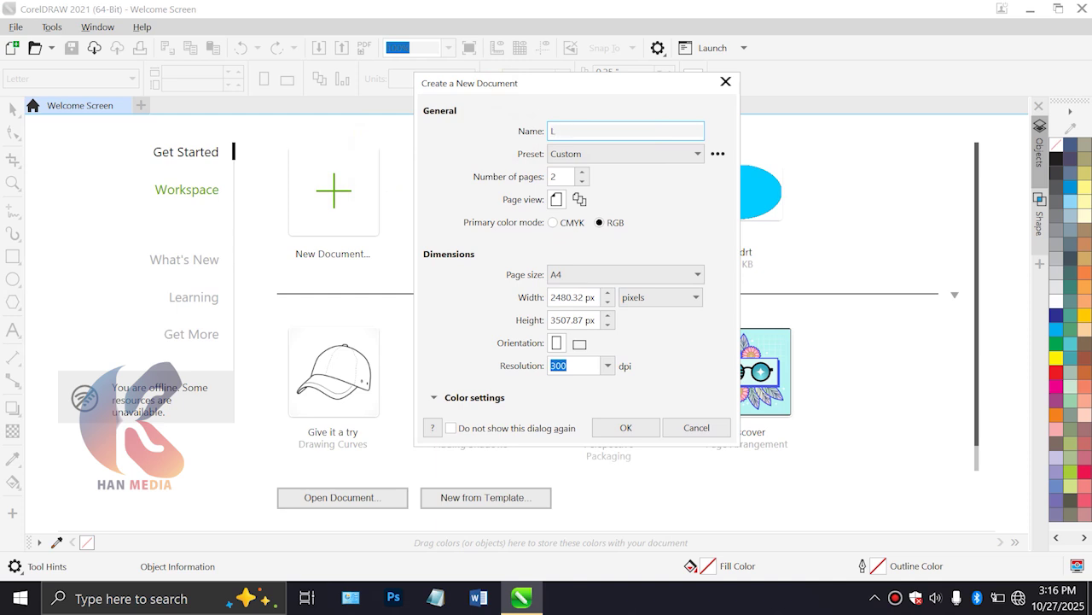
key("Tab")
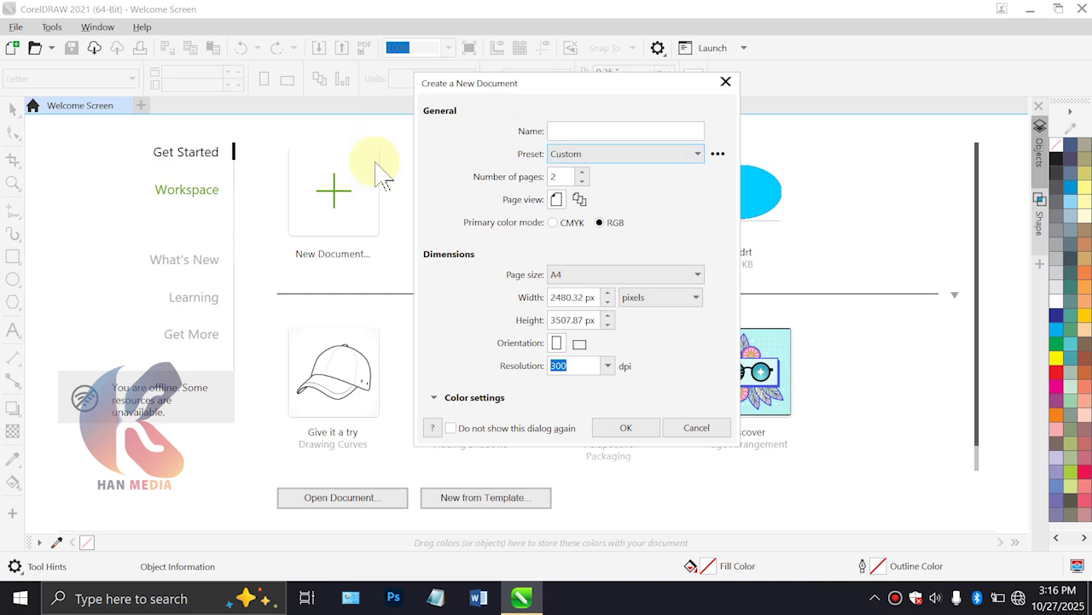
left_click(573, 131)
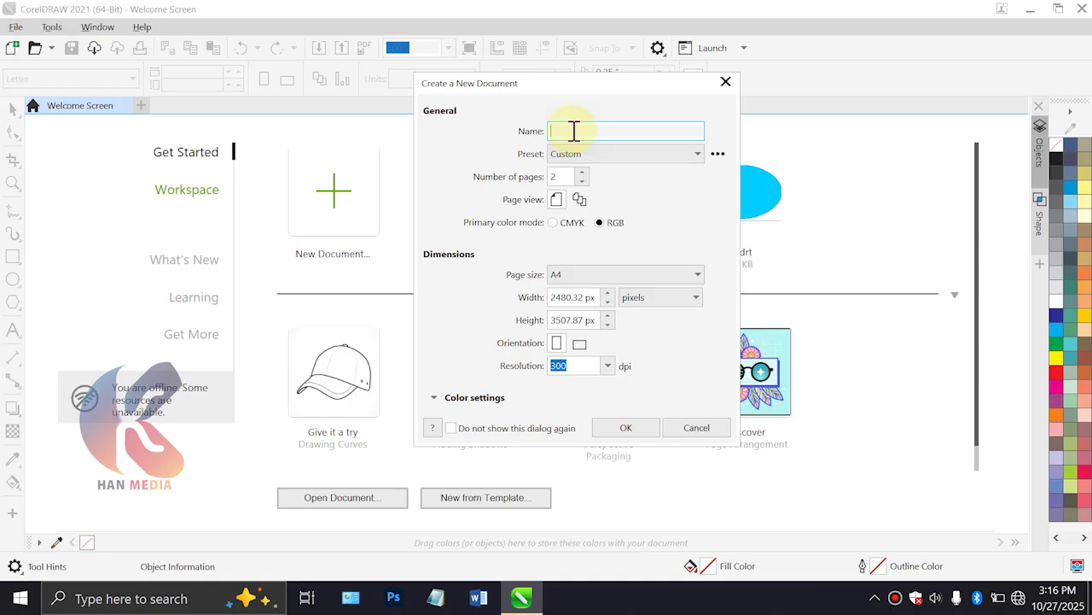
type("IO")
Choose the Custom preset for the new document and review the other available presets
left_click(568, 156)
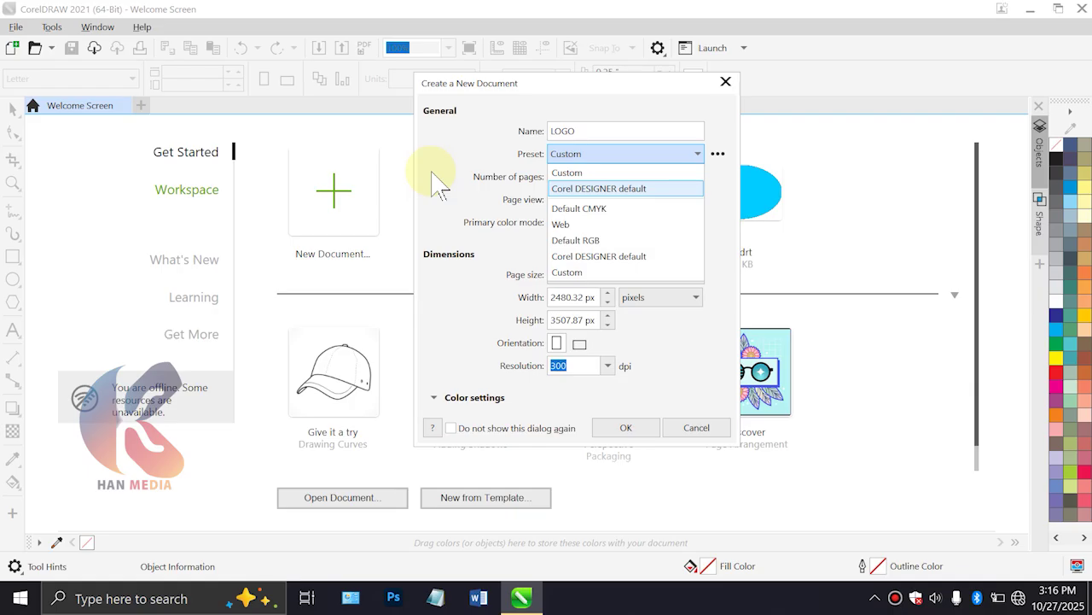
left_click(556, 172)
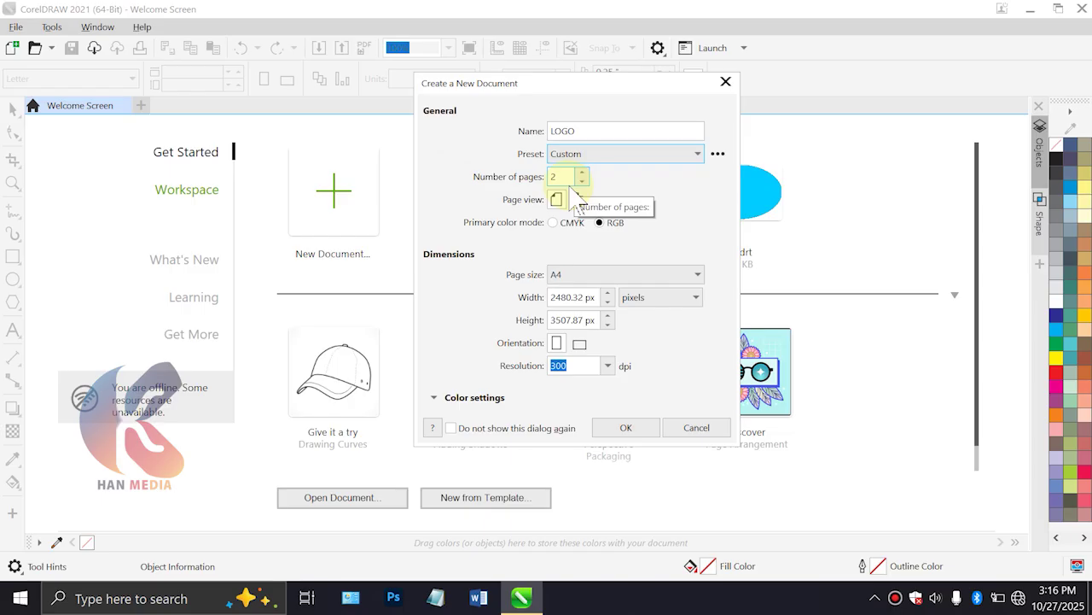
left_click(602, 154)
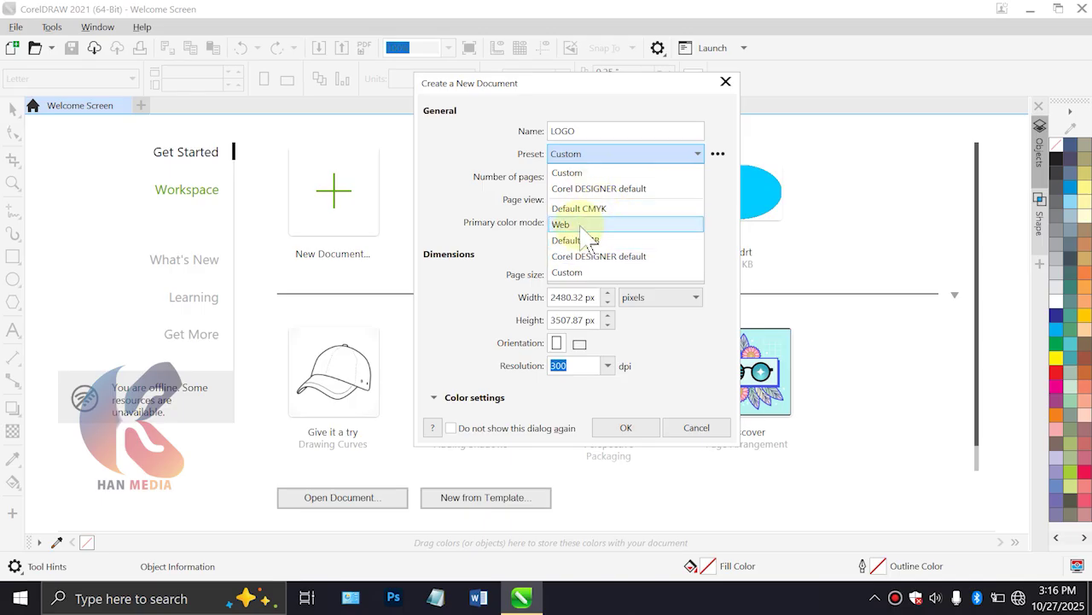
left_click(492, 145)
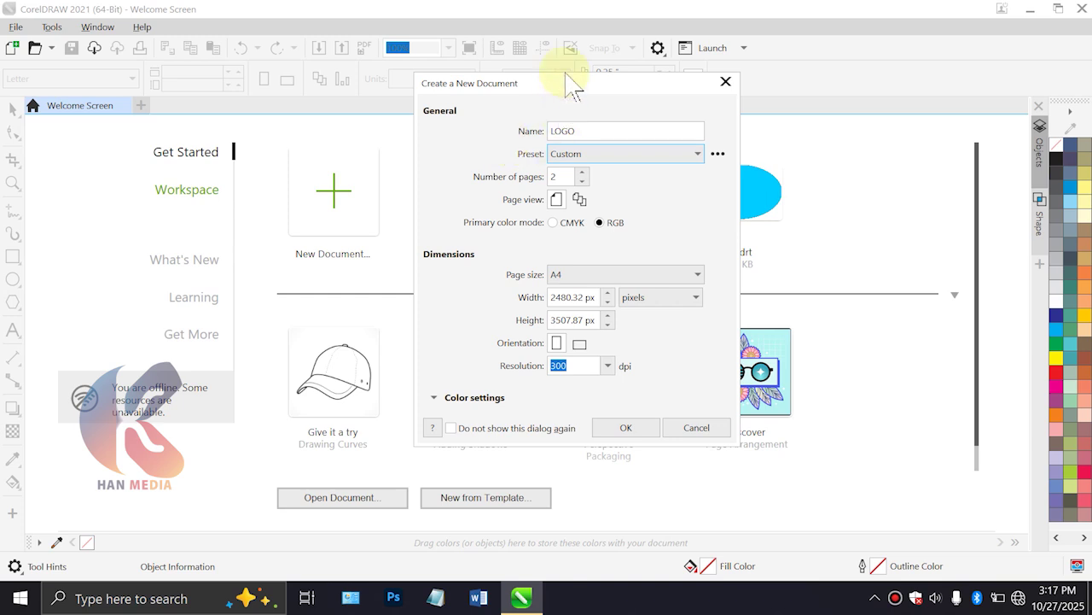
left_click(567, 178)
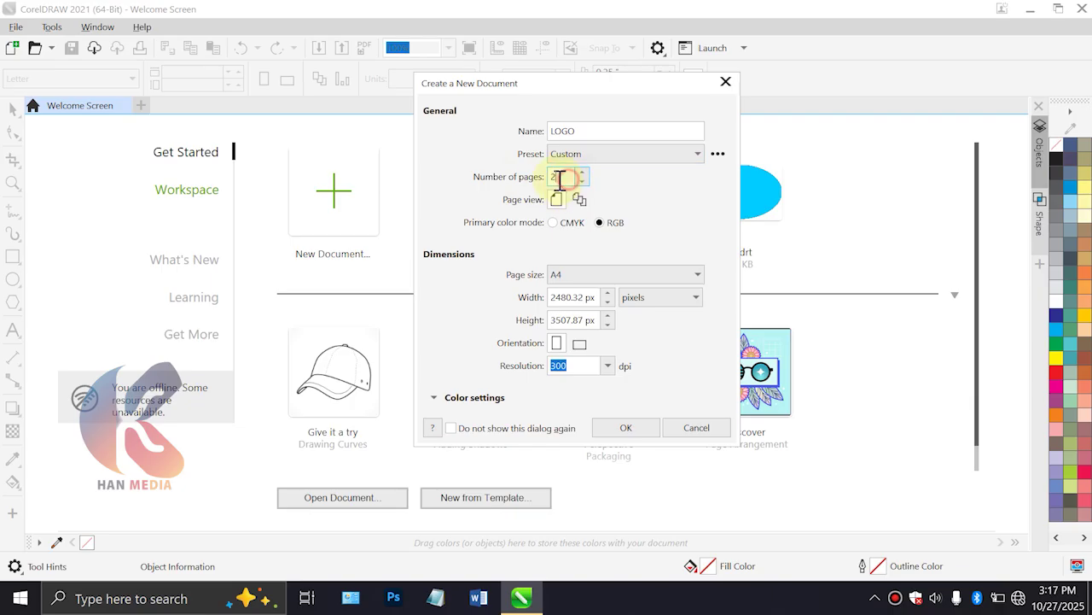
left_click(585, 130)
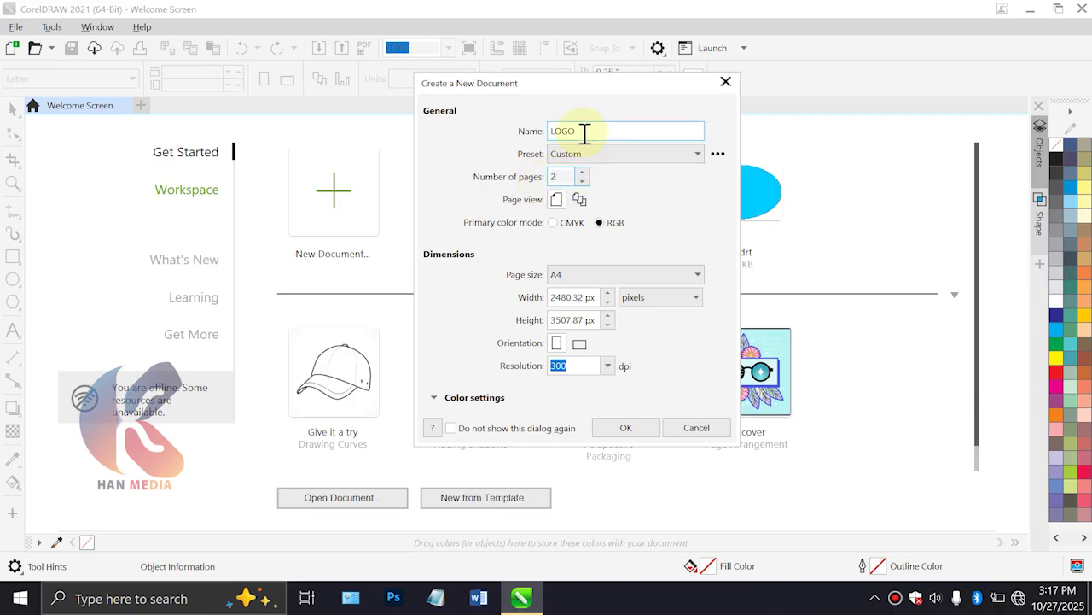
left_click_drag(585, 131, 519, 134)
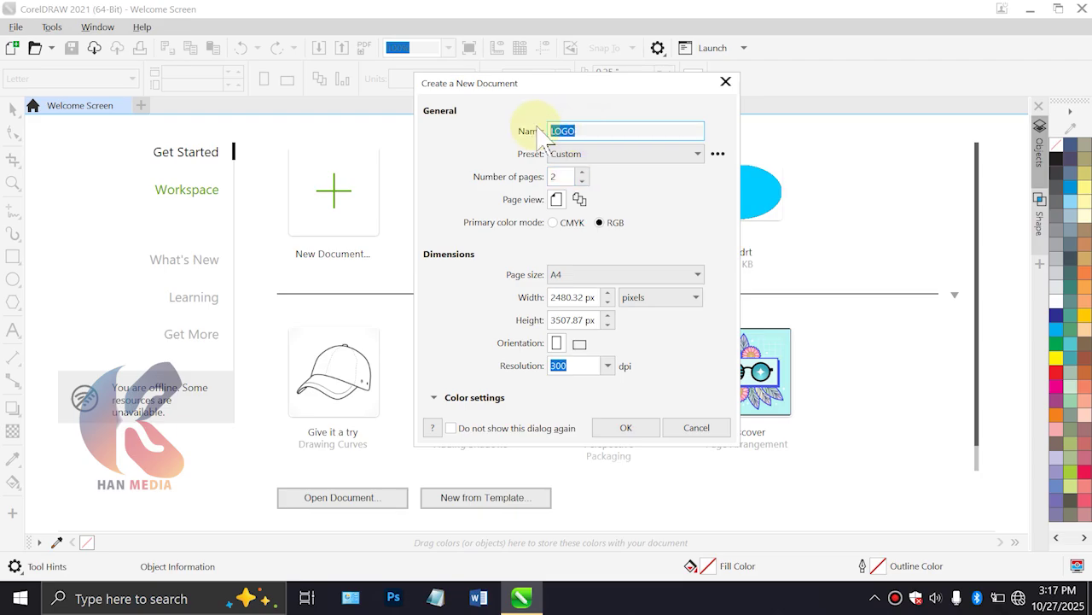
left_click(621, 157)
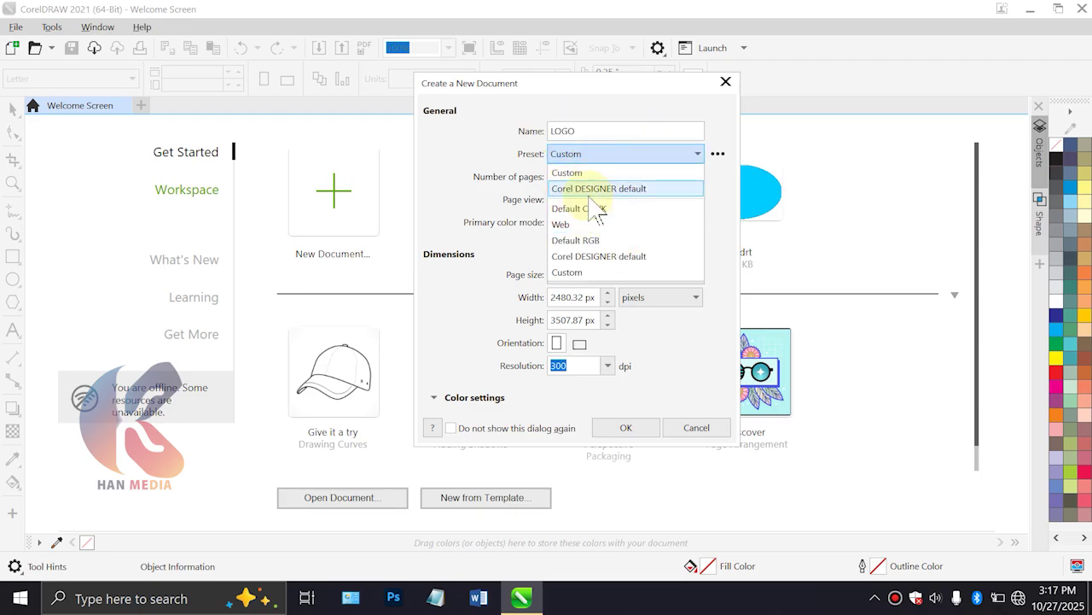
left_click(498, 145)
Set the number of pages to 3 and create the document
left_click(563, 177)
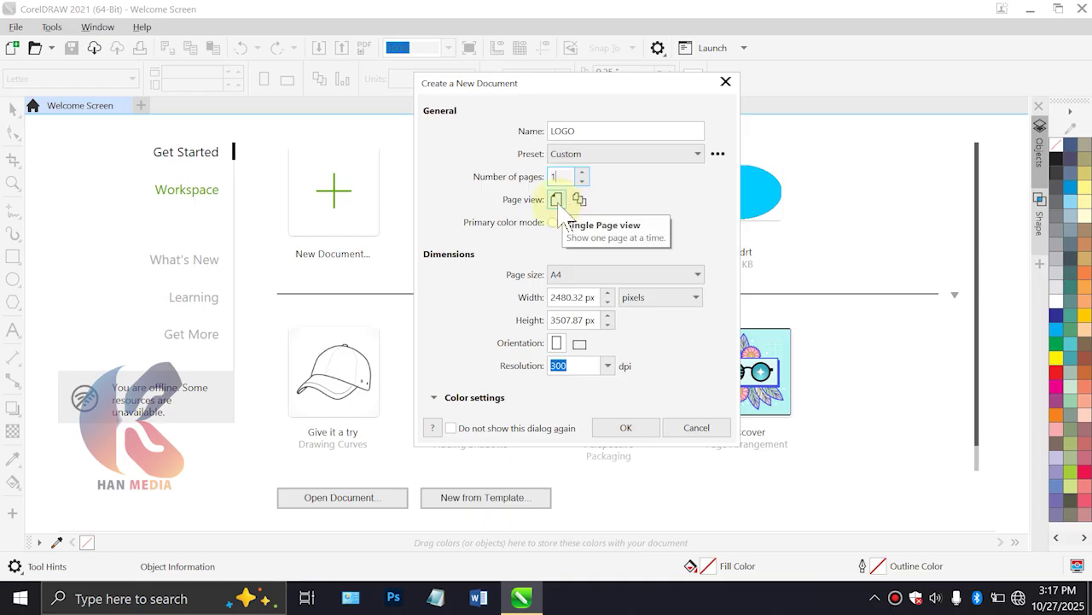
double_click(568, 176)
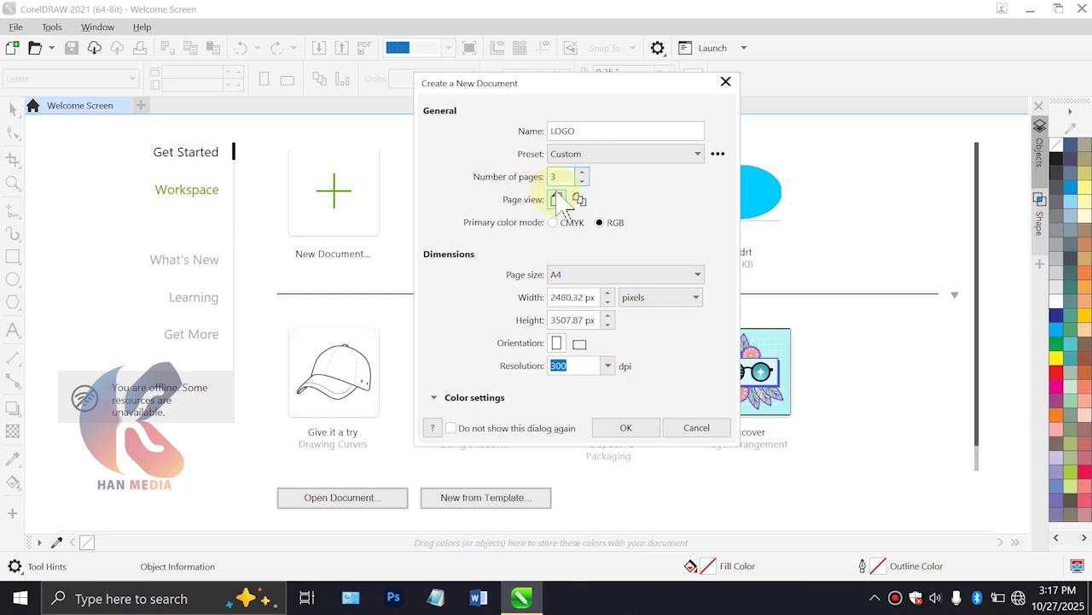
left_click(646, 431)
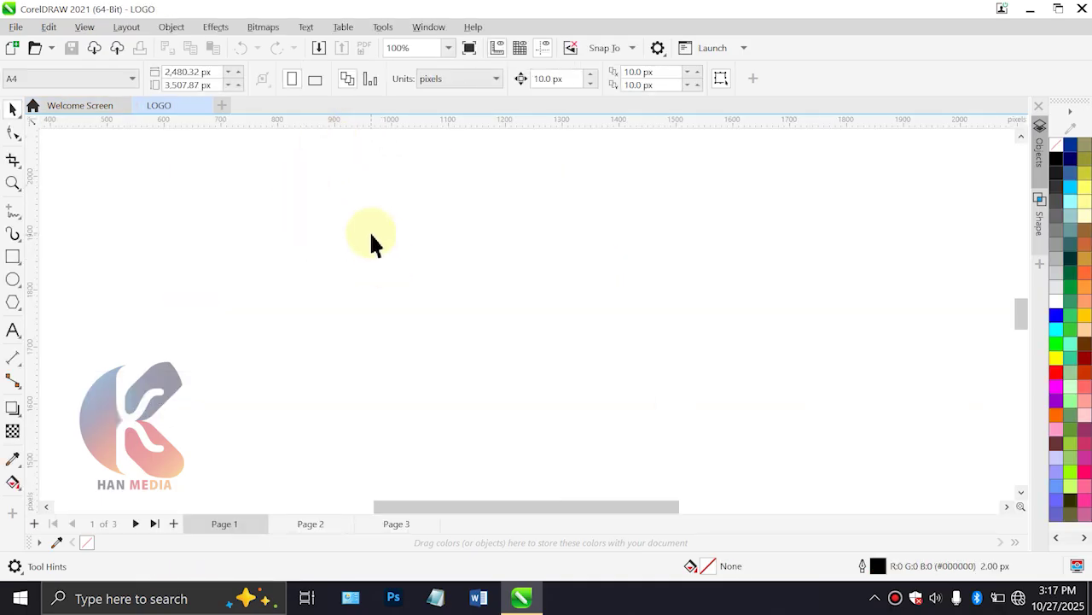
Annotate the three page tabs and the blank page with red arrows, and clear all the annotations
scroll(441, 378, "down", 3)
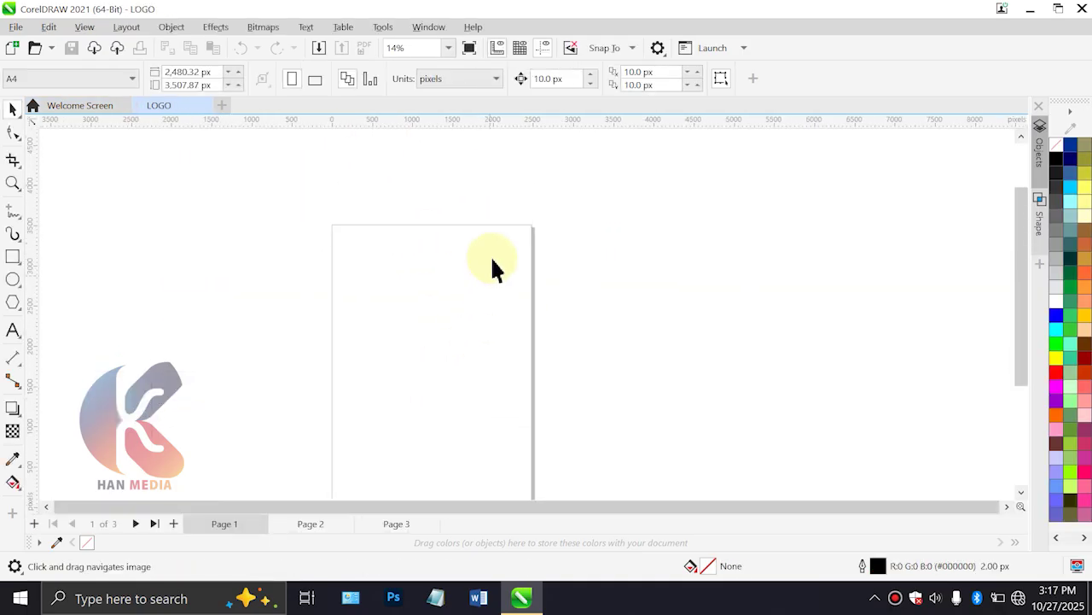
key("ctrl+shift+1")
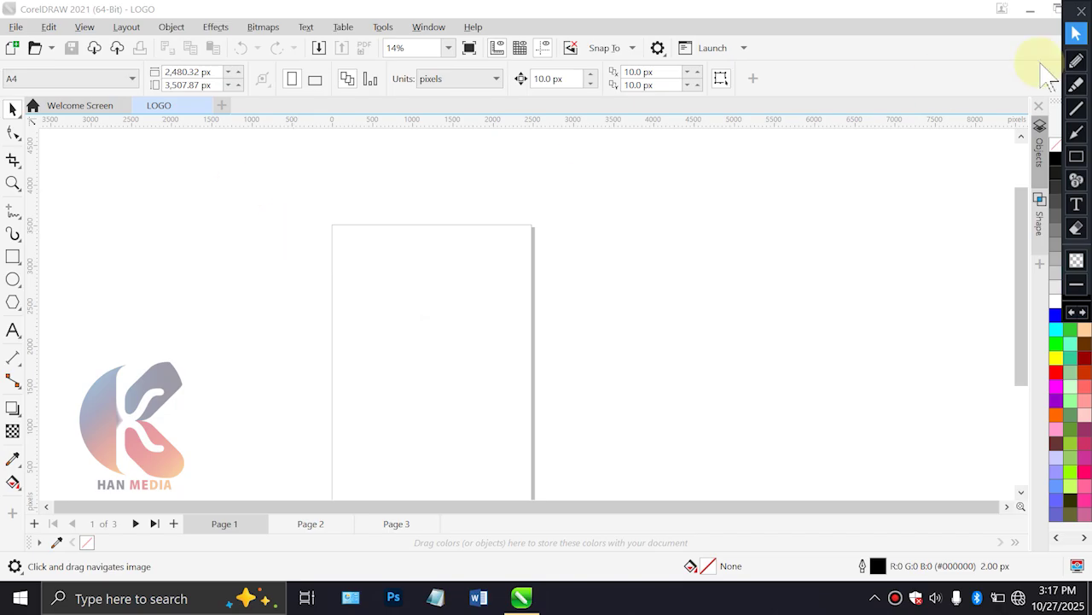
left_click(1077, 132)
mouse_move(643, 208)
left_mouse_down()
mouse_move(182, 573)
mouse_move(203, 556)
left_mouse_up()
left_click_drag(238, 512, 247, 510)
left_click_drag(349, 476, 325, 518)
left_click_drag(411, 496, 407, 517)
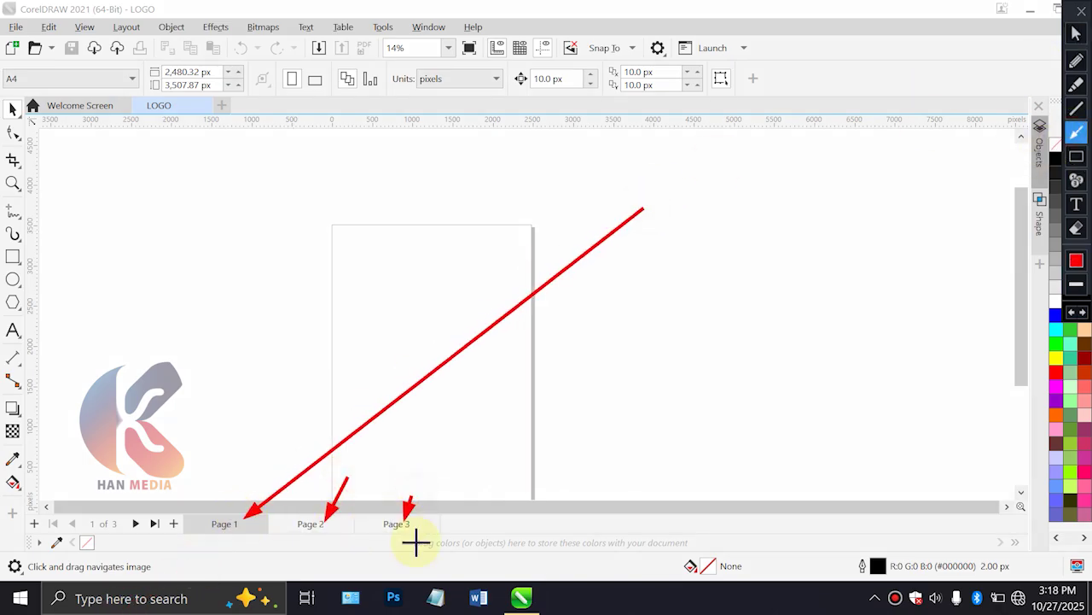
left_click_drag(358, 211, 465, 294)
left_click_drag(405, 325, 325, 329)
left_click_drag(489, 289, 421, 297)
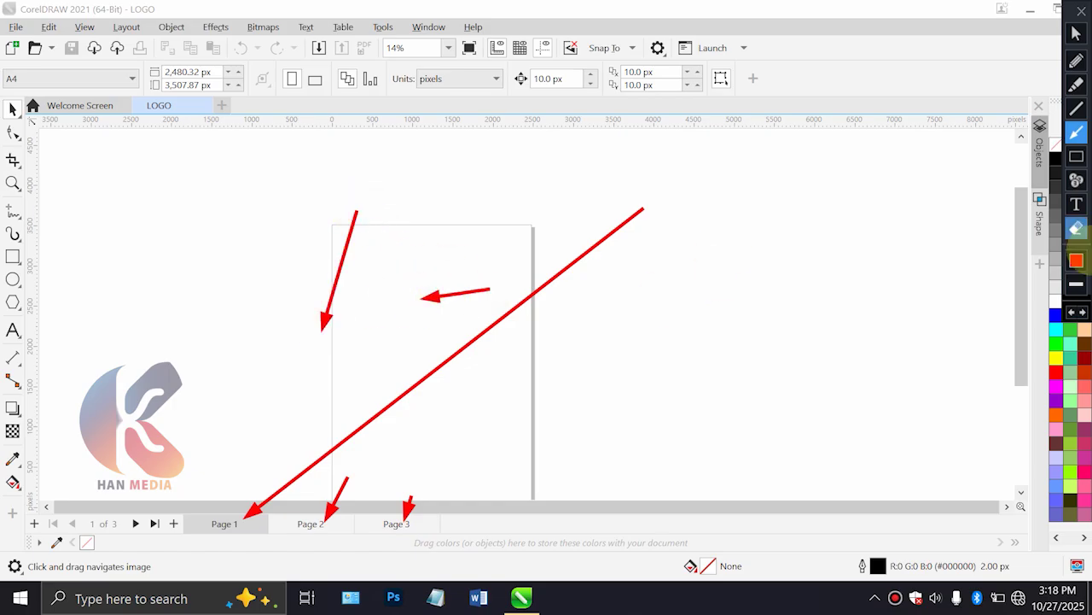
left_click(1076, 229)
left_click(1077, 34)
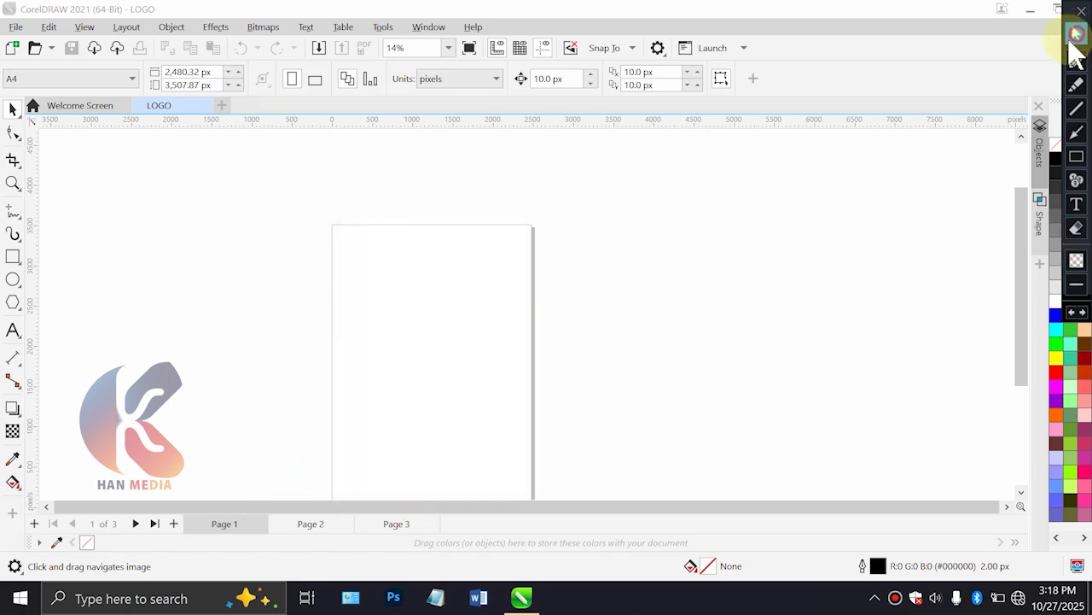
Draw a large rectangle across the right edge of Page 1 and compare it with Page 2 and Page 3
left_click(312, 523)
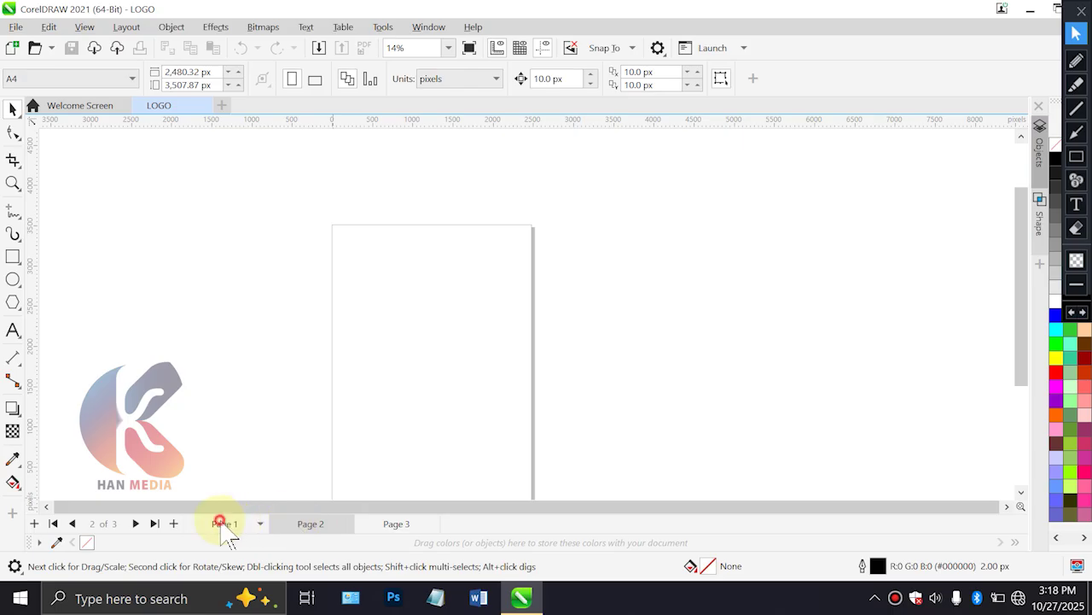
left_click(220, 523)
left_click(13, 256)
left_click_drag(429, 227, 683, 385)
left_click(312, 523)
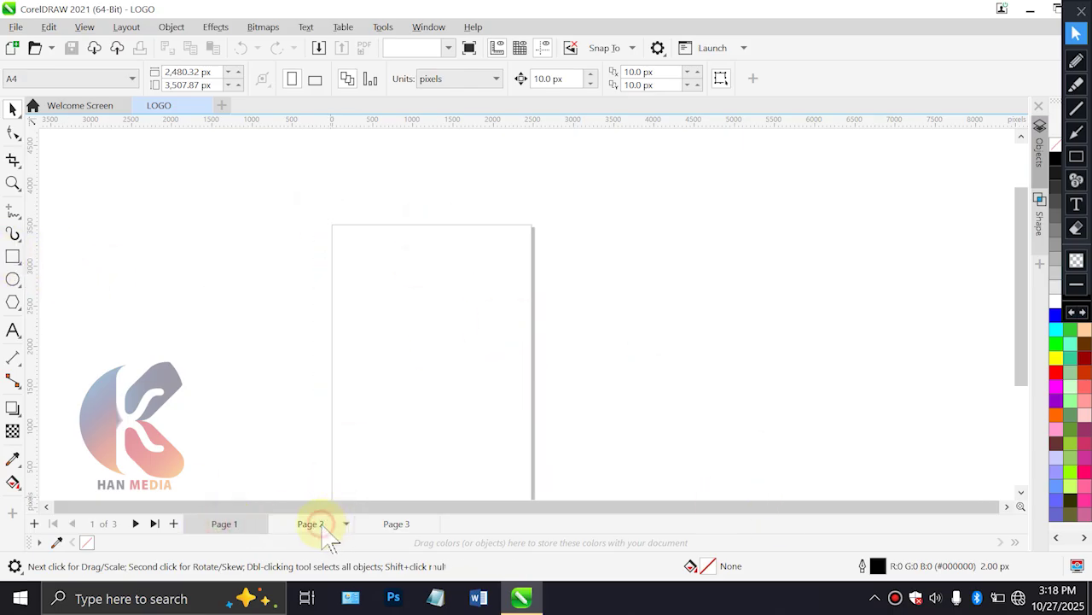
left_click(395, 523)
left_click(222, 524)
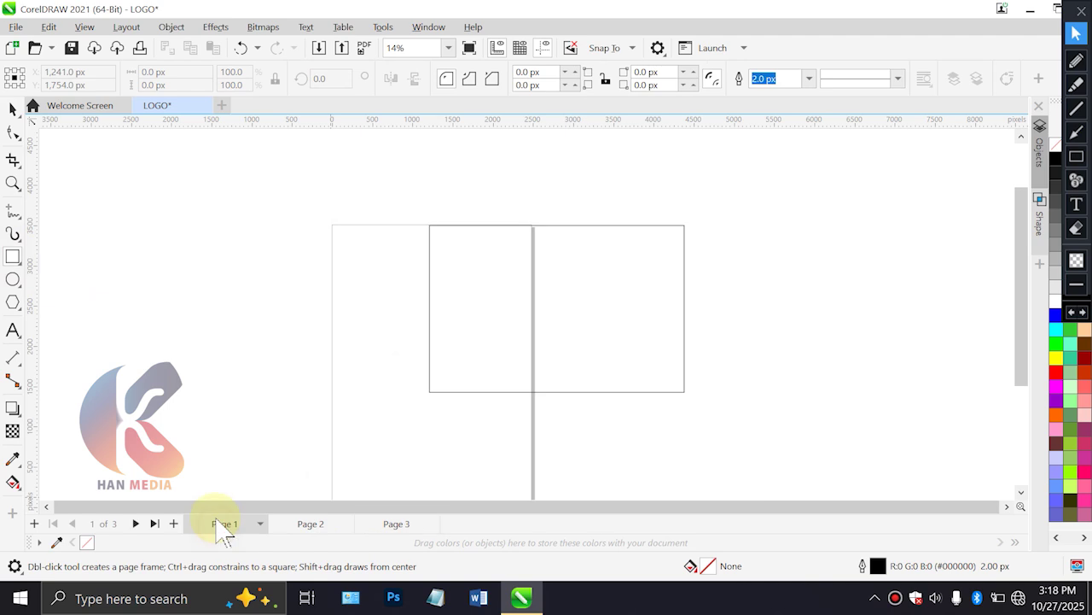
Draw two medium rectangles beside the first on Page 1 and a small one, about 601 by 269 px, inside it
left_click_drag(90, 196, 231, 317)
mouse_move(255, 197)
left_mouse_down()
mouse_move(339, 268)
mouse_move(370, 316)
left_mouse_up()
left_click_drag(483, 285, 533, 307)
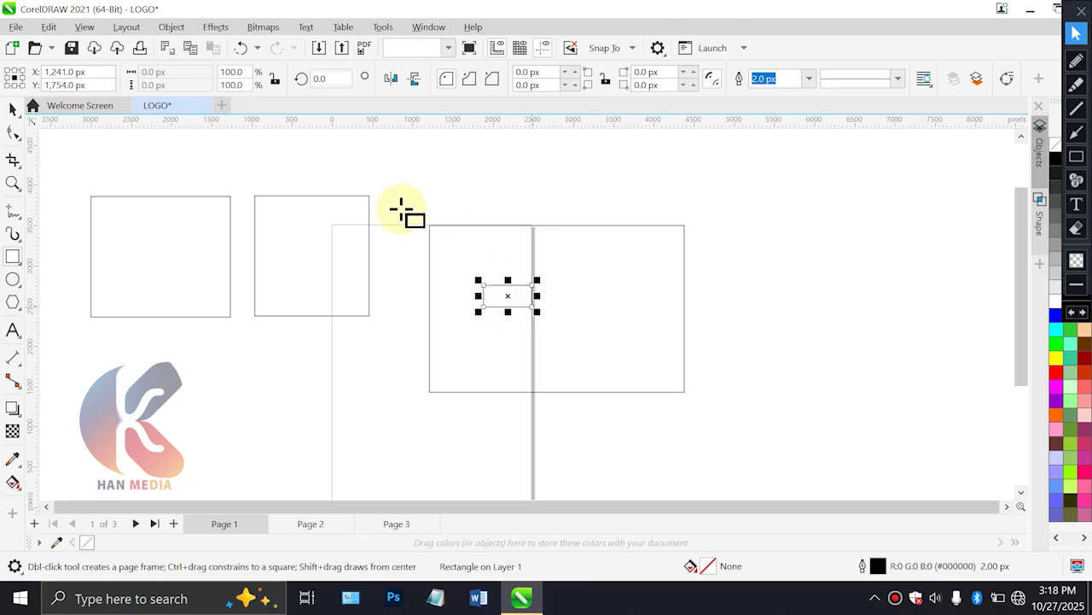
Delete all the rectangles from Page 1 and close the LOGO document without saving it
left_click(13, 133)
double_click(13, 108)
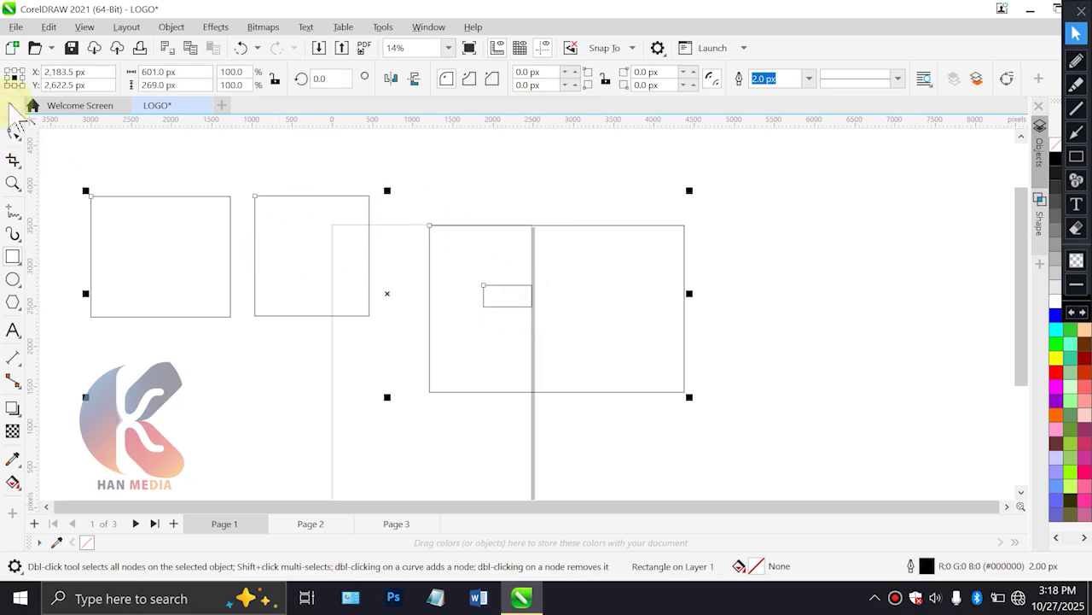
key("Delete")
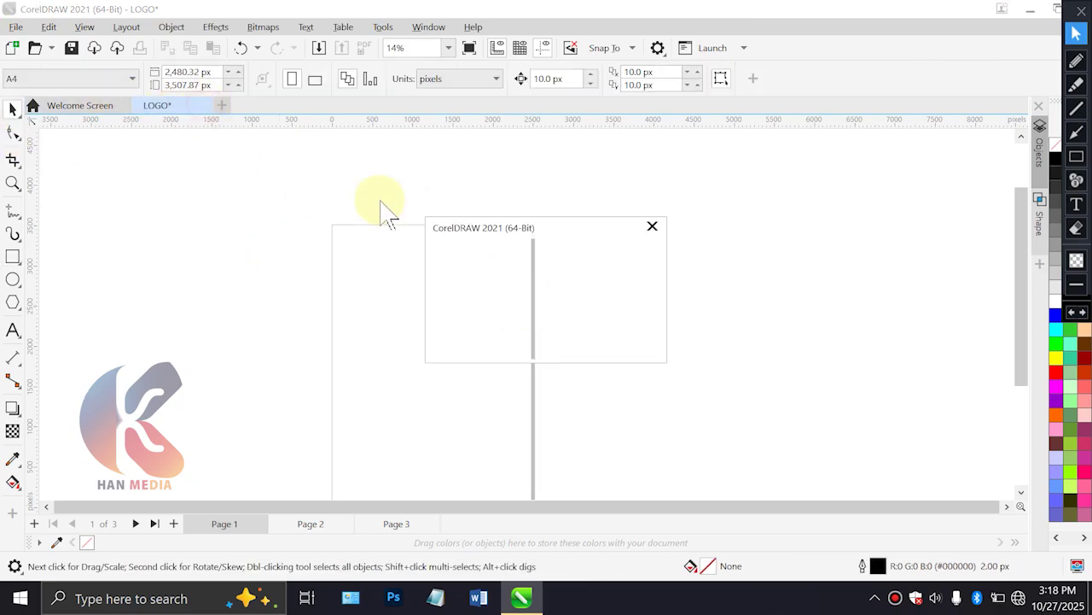
left_click(536, 338)
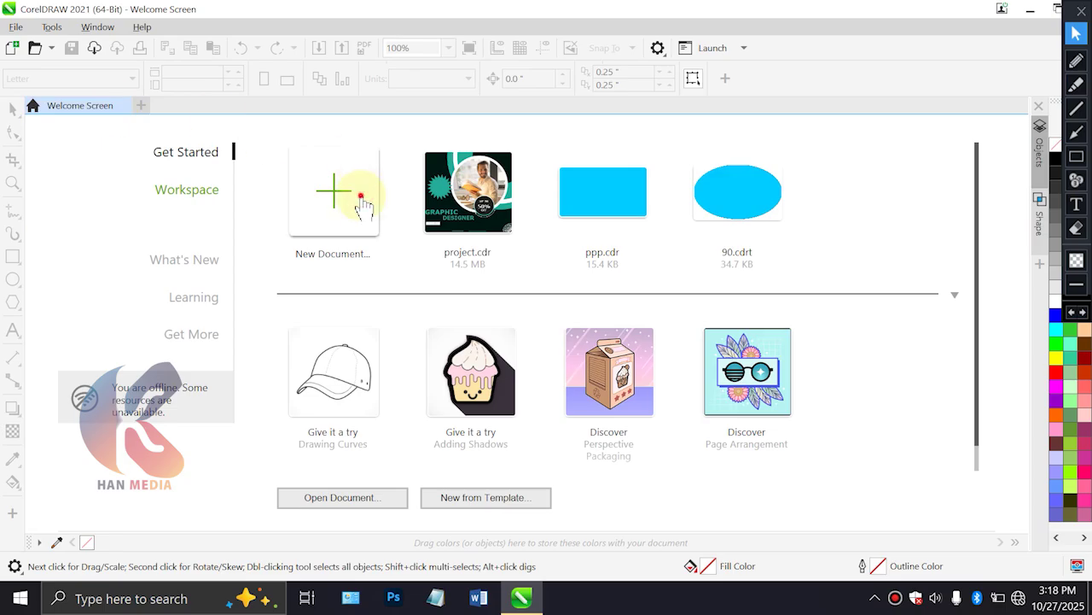
Create a new document named IOG with 3 pages, using the multipage view
left_click(361, 199)
left_click(526, 206)
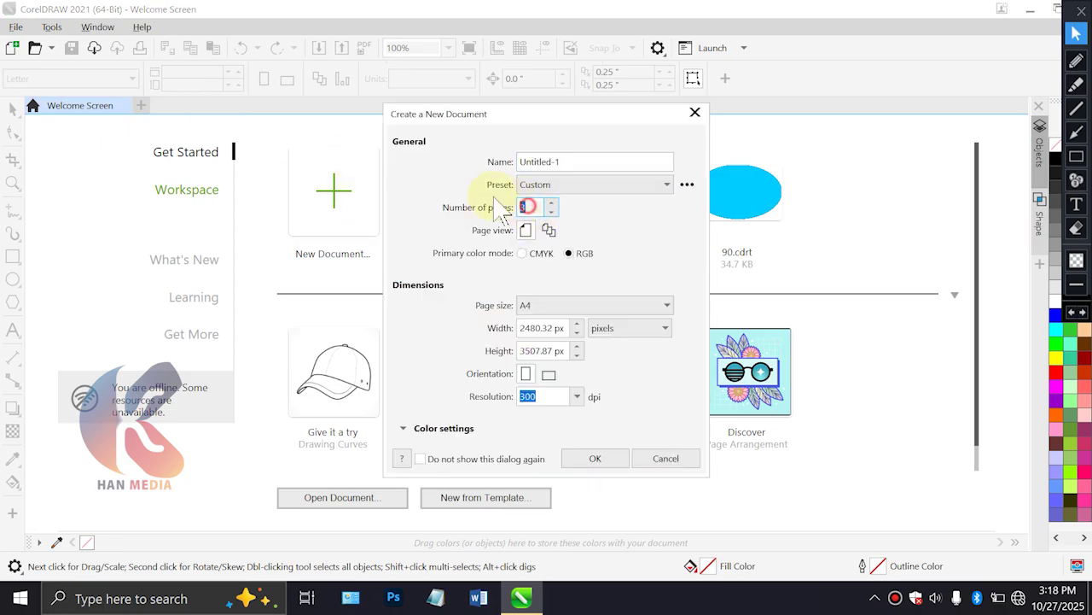
left_click(579, 162)
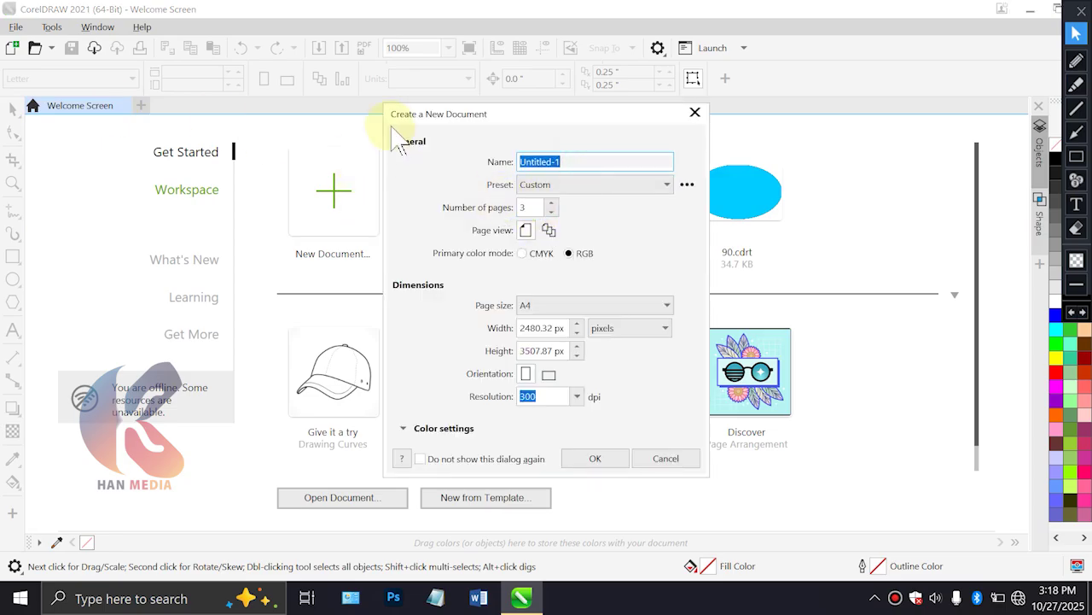
type("IOG")
left_click(553, 233)
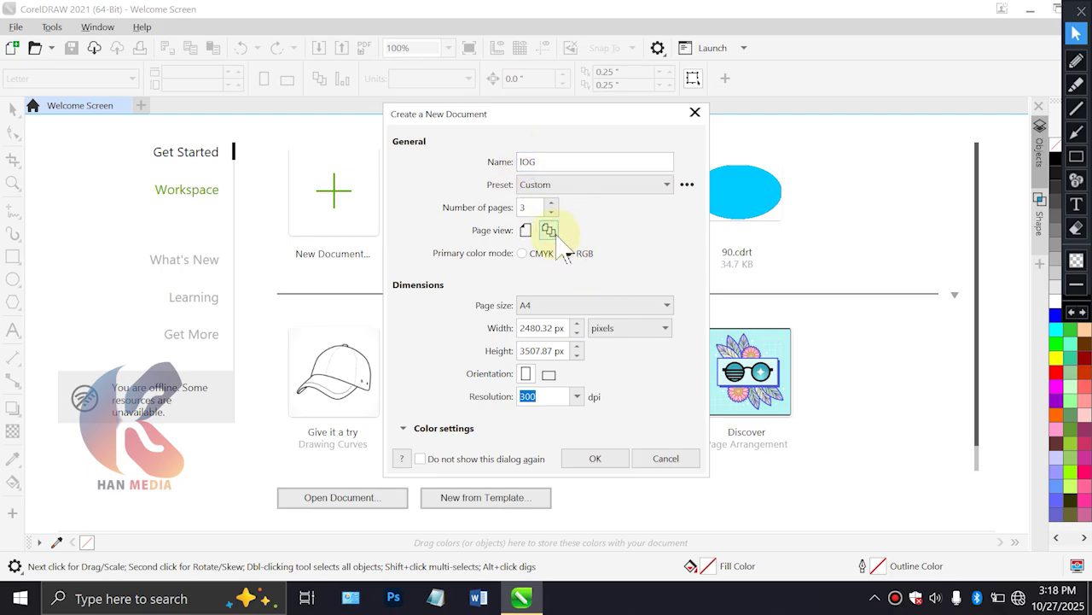
left_click(598, 461)
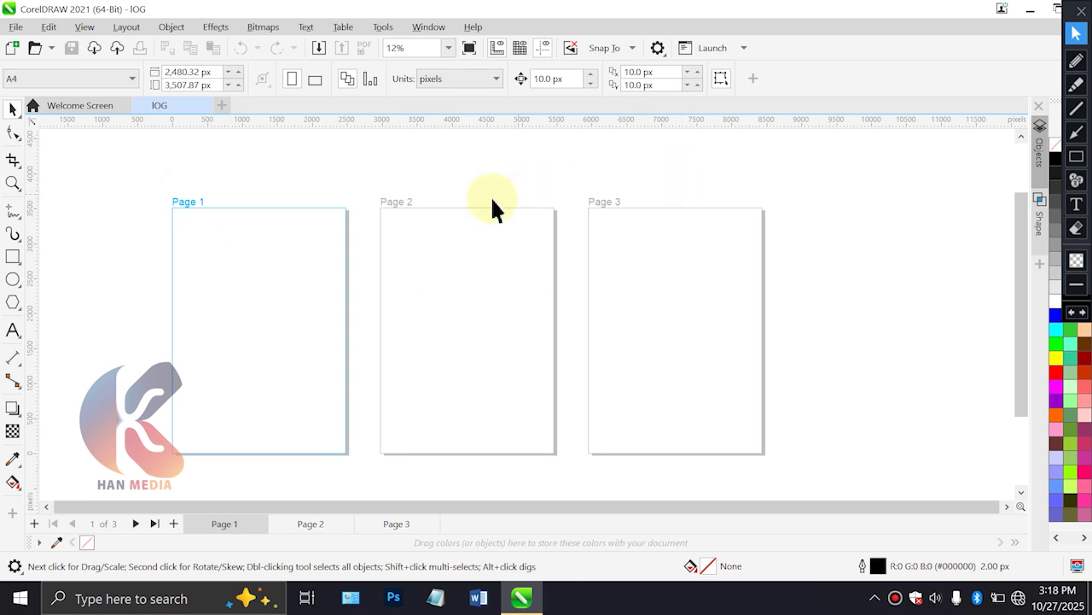
Switch among Page 1, Page 2 and Page 3 and examine how the pages are laid out in multipage view
left_click(315, 524)
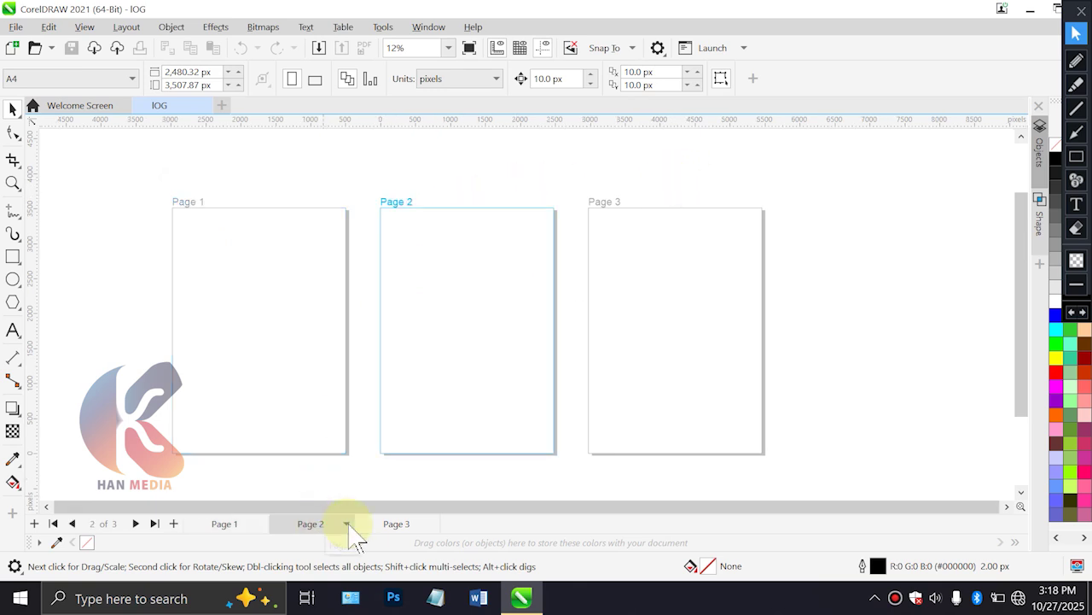
left_click(398, 524)
left_click(227, 524)
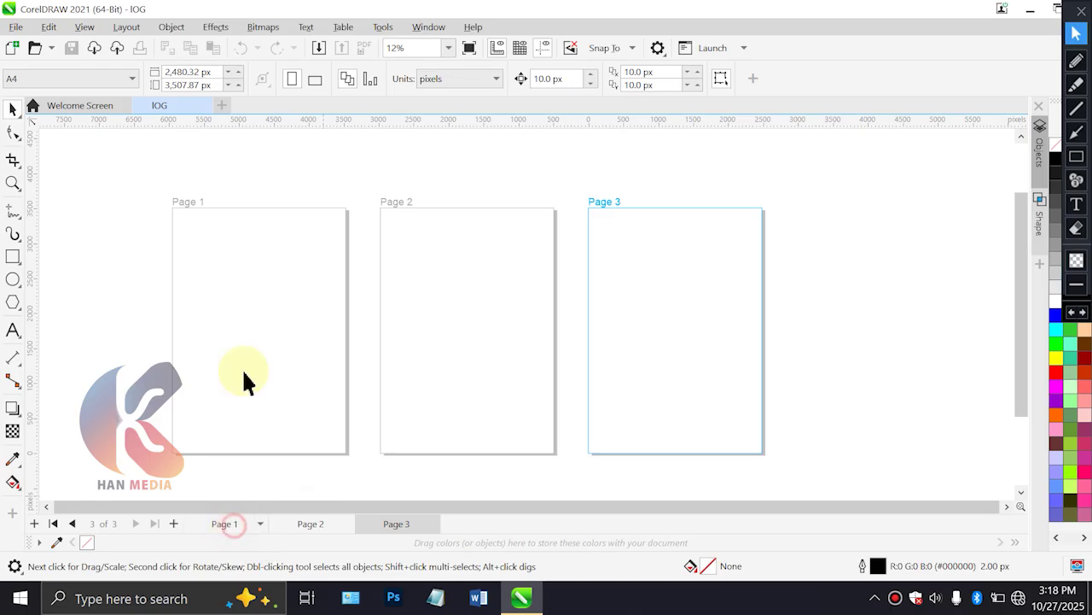
left_click(309, 519)
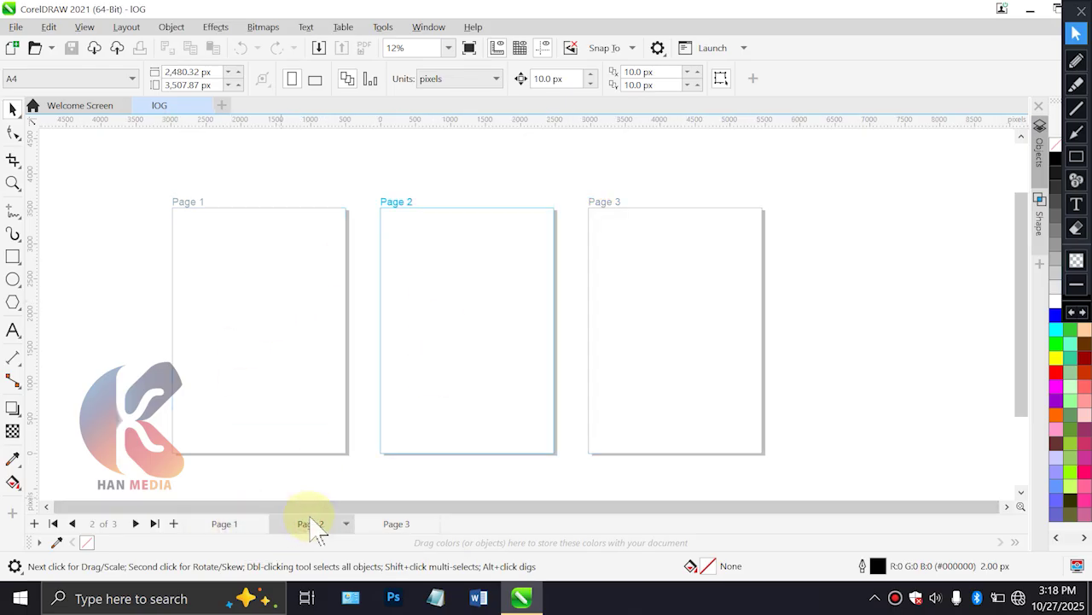
left_click(226, 523)
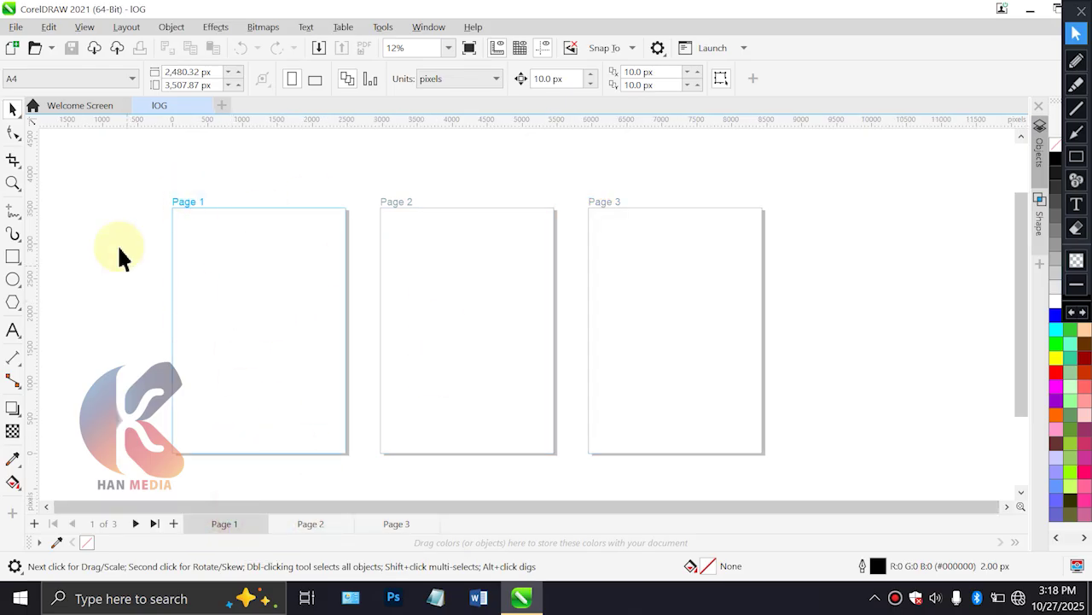
scroll(186, 207, "up", 2)
left_click(312, 525)
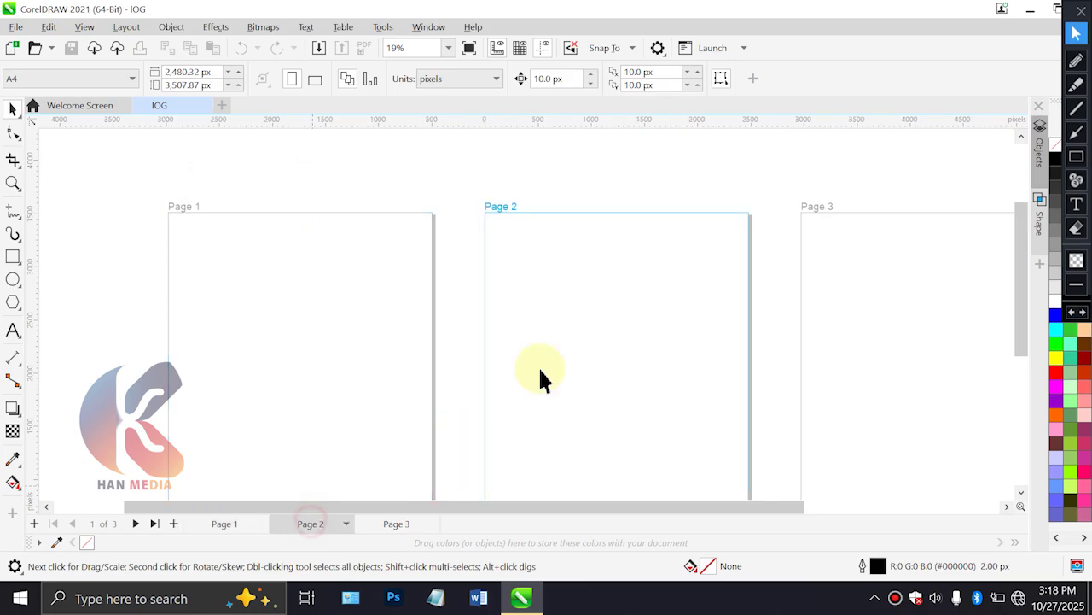
scroll(511, 222, "up", 4)
left_click(392, 522)
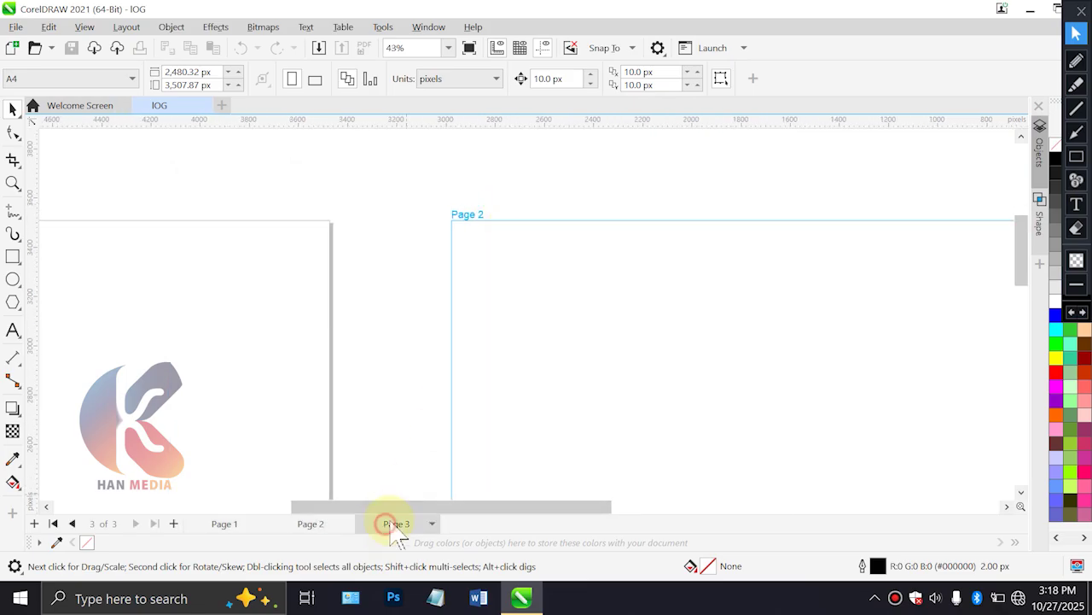
scroll(395, 339, "down", 2)
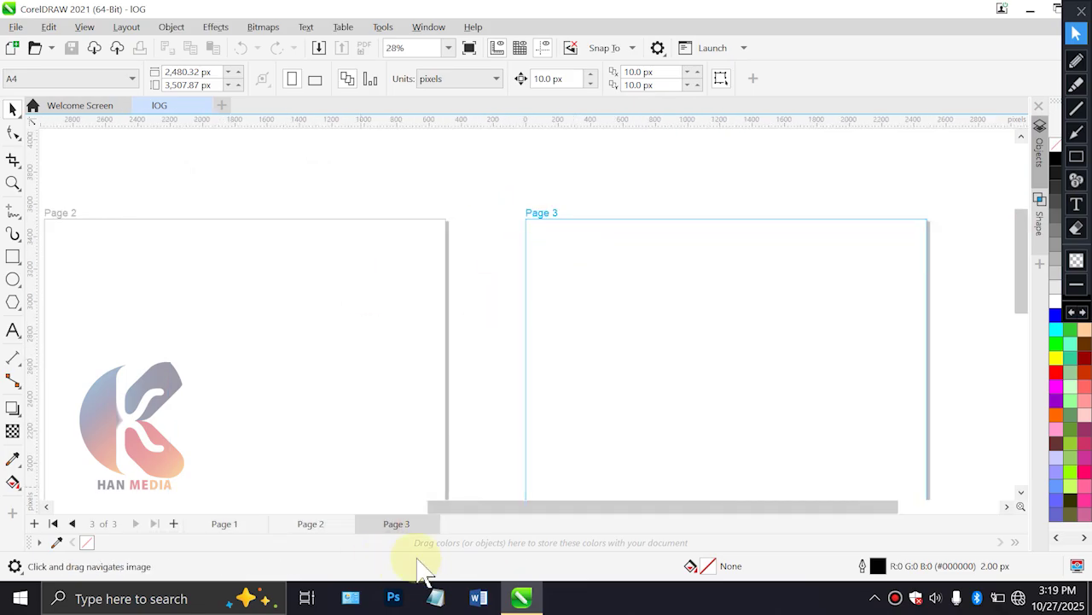
Close the IOG document and set up another new document with 1 page in single-page view
left_click(203, 106)
left_click(333, 193)
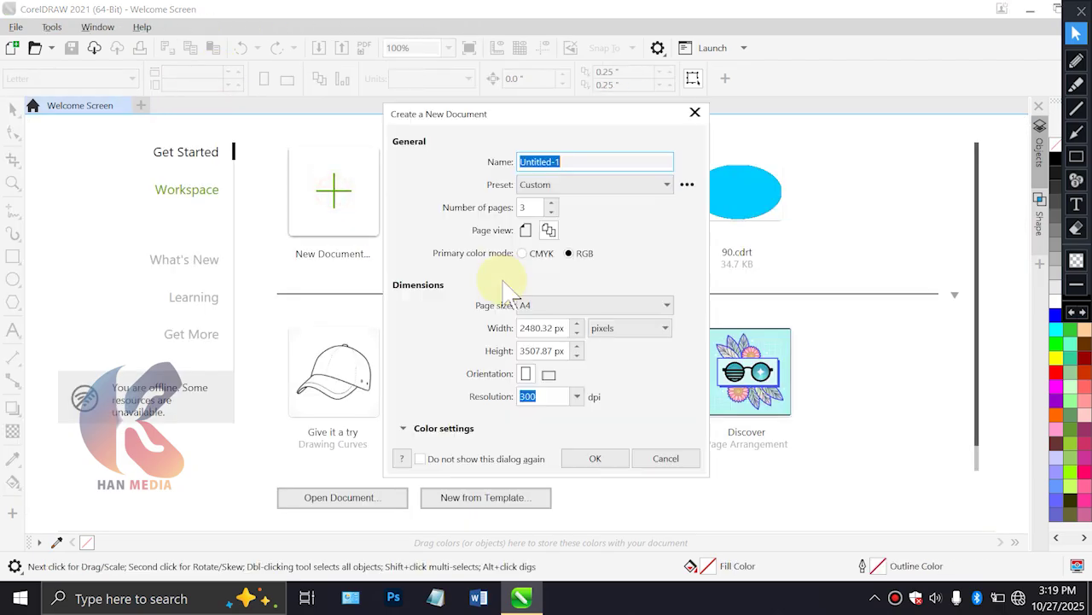
left_click(537, 230)
left_click(531, 208)
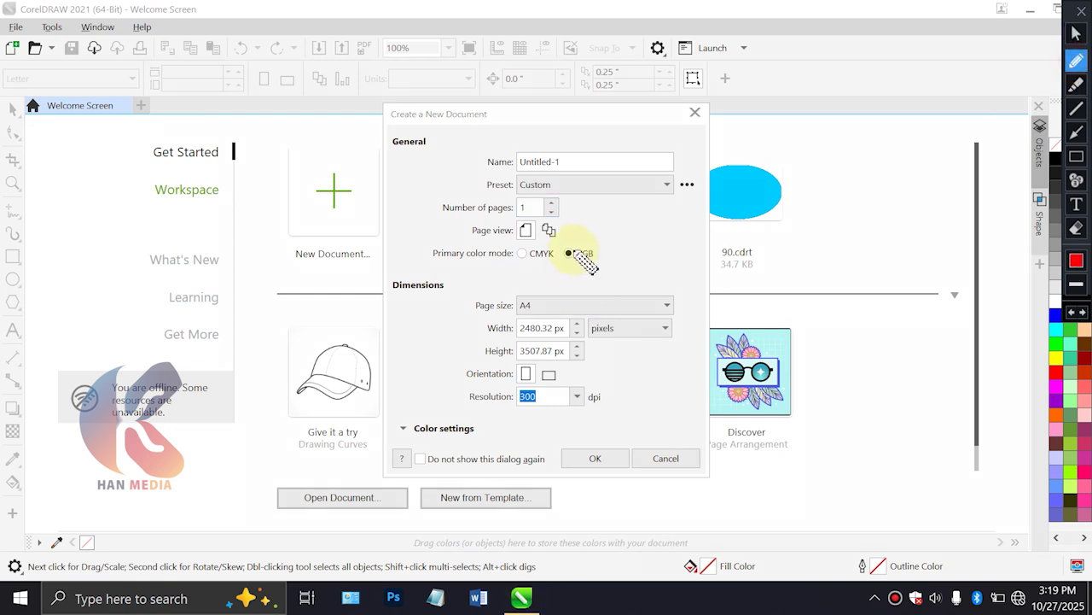
Scribble red freehand marks beside the new document settings, box the CMYK color mode option, and clear all the annotations
mouse_move(710, 142)
left_mouse_down()
mouse_move(758, 143)
mouse_move(811, 195)
mouse_move(840, 253)
mouse_move(882, 273)
left_mouse_up()
mouse_move(865, 126)
left_mouse_down()
mouse_move(921, 134)
mouse_move(908, 176)
left_mouse_up()
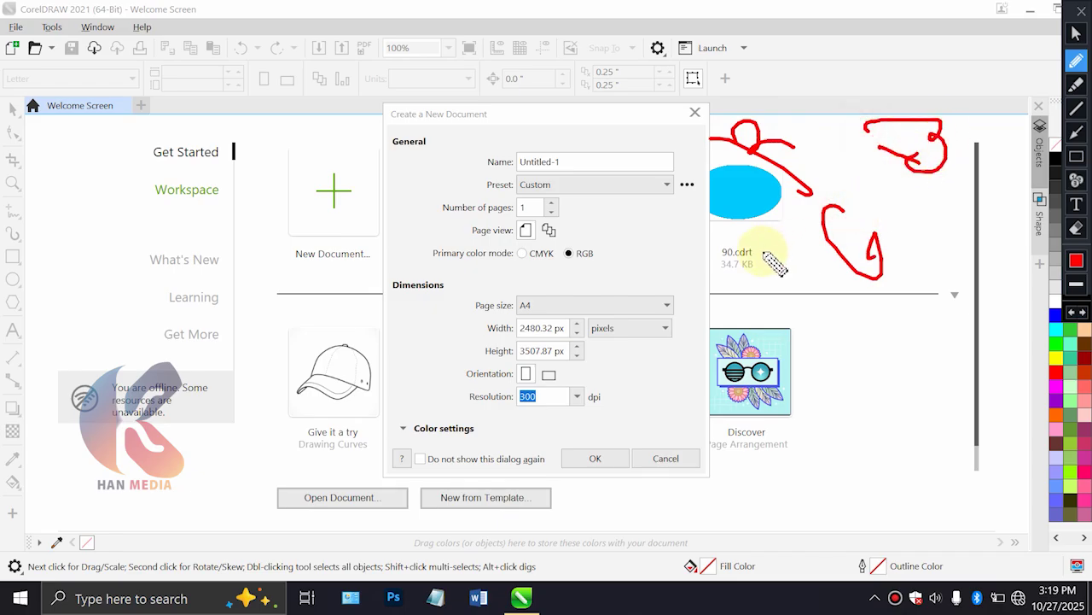
left_click_drag(834, 324, 884, 381)
left_click_drag(790, 337, 826, 414)
mouse_move(820, 326)
left_mouse_down()
mouse_move(825, 335)
mouse_move(800, 342)
left_mouse_up()
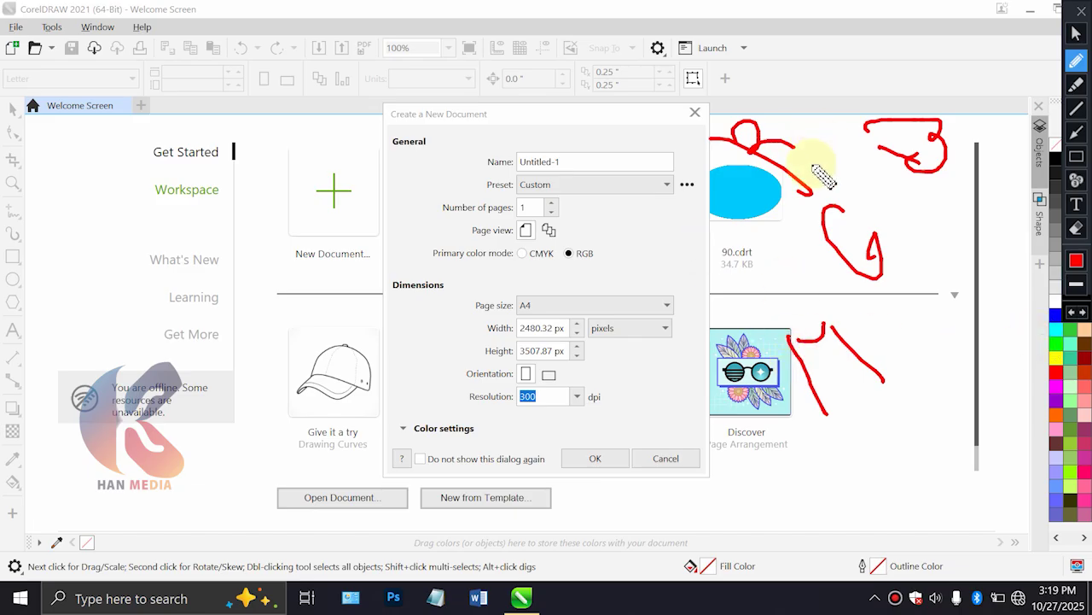
mouse_move(511, 263)
left_mouse_down()
mouse_move(536, 246)
mouse_move(563, 259)
mouse_move(524, 263)
mouse_move(553, 256)
mouse_move(565, 294)
mouse_move(558, 254)
mouse_move(561, 276)
mouse_move(600, 294)
left_mouse_up()
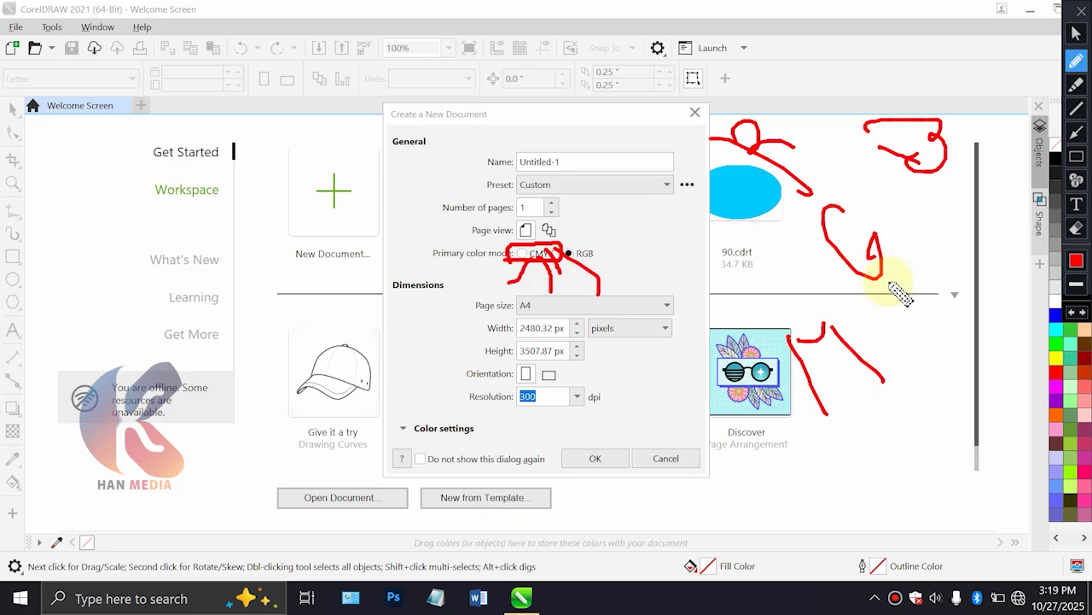
left_click(1076, 32)
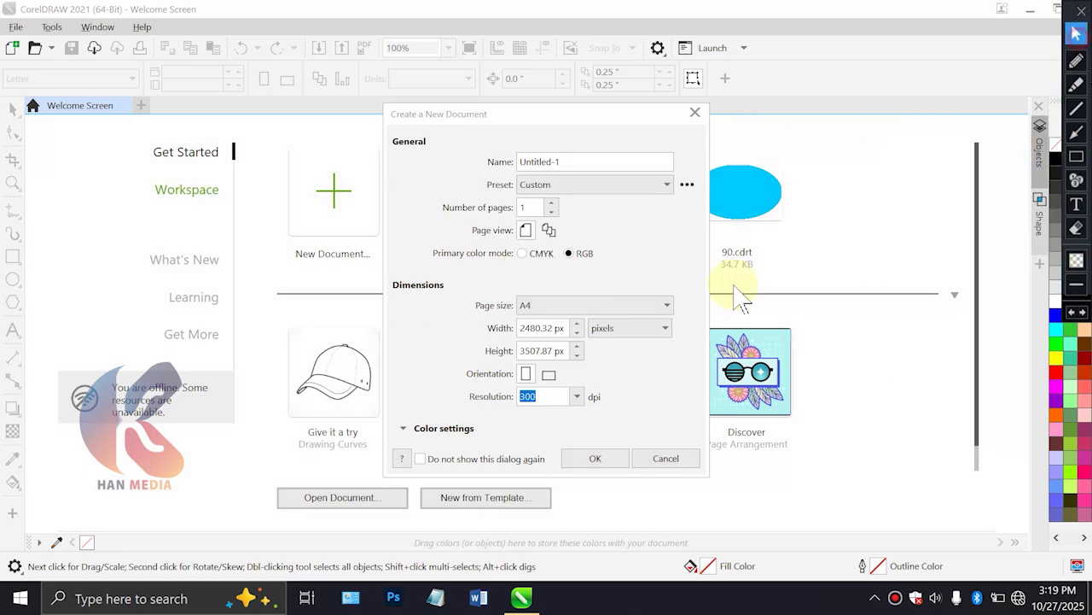
Create the document in RGB and draw a rectangle about 392 by 366 px on the page
left_click(596, 458)
left_click(13, 255)
left_click_drag(325, 183, 548, 392)
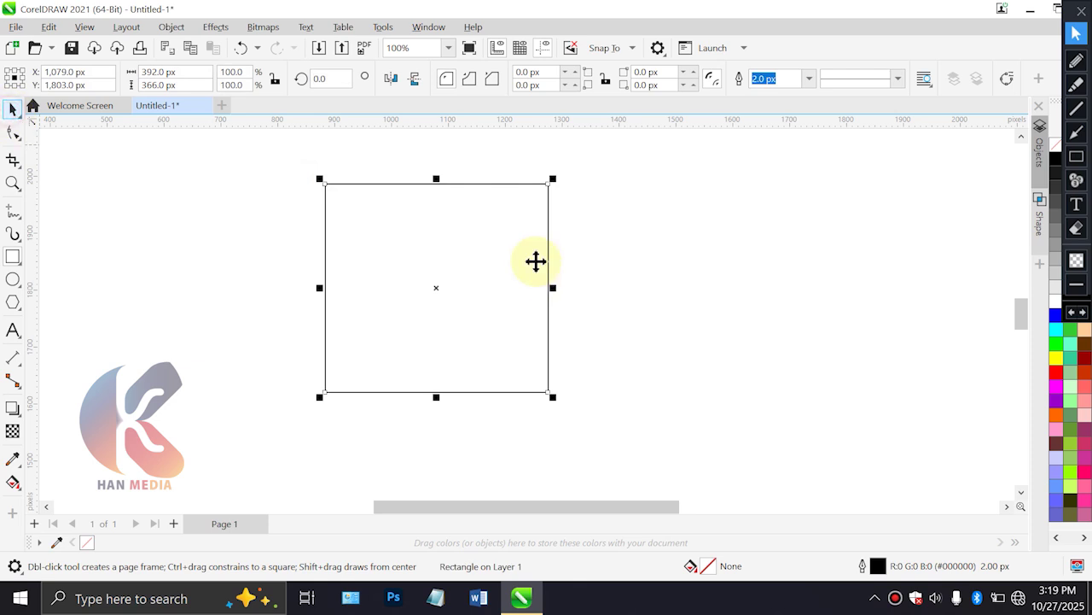
key("space")
left_click(498, 256)
left_click(497, 256)
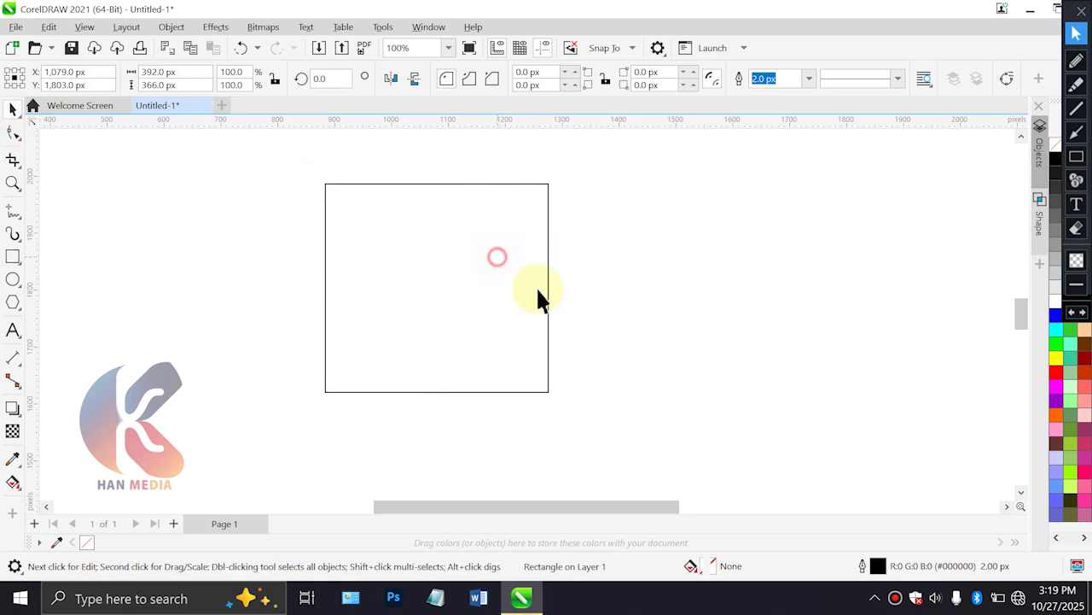
Change the color model of the rectangle's outline to CMYK, check the color viewers and palettes, and close the outline settings
double_click(879, 567)
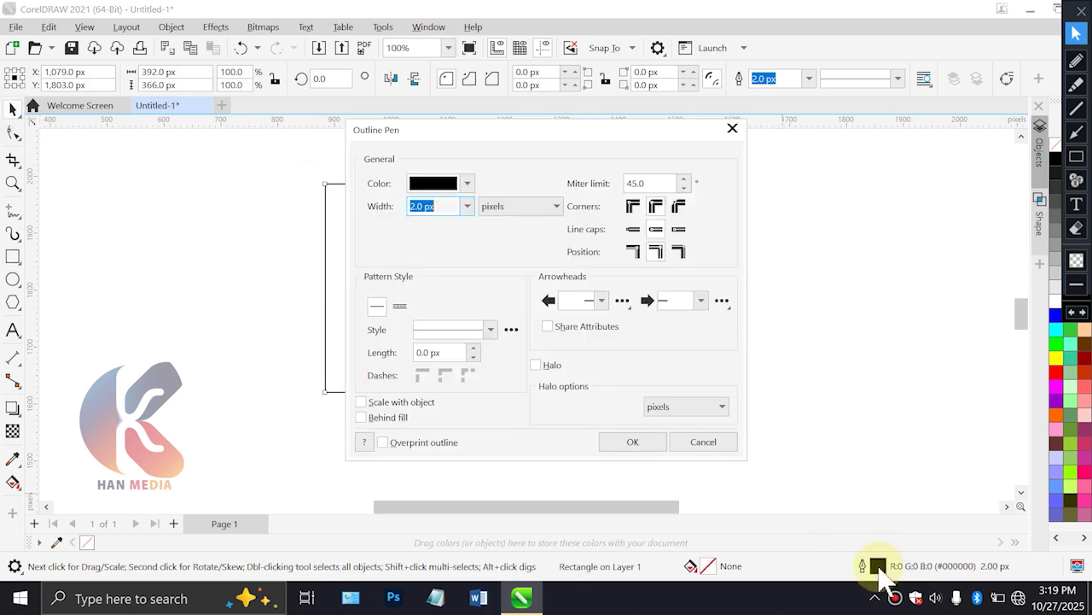
left_click(470, 183)
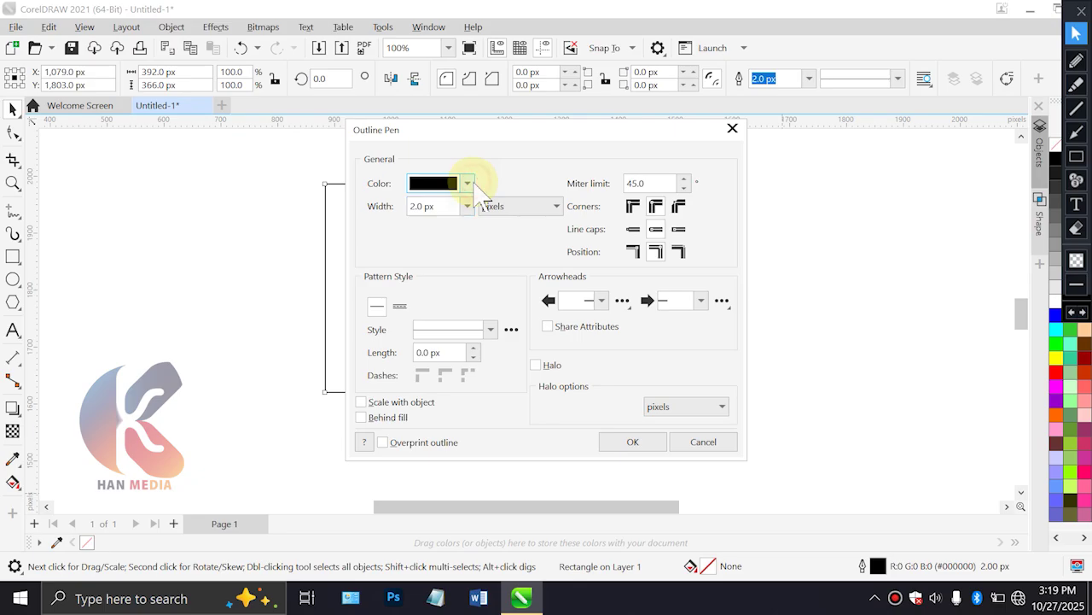
left_click(491, 240)
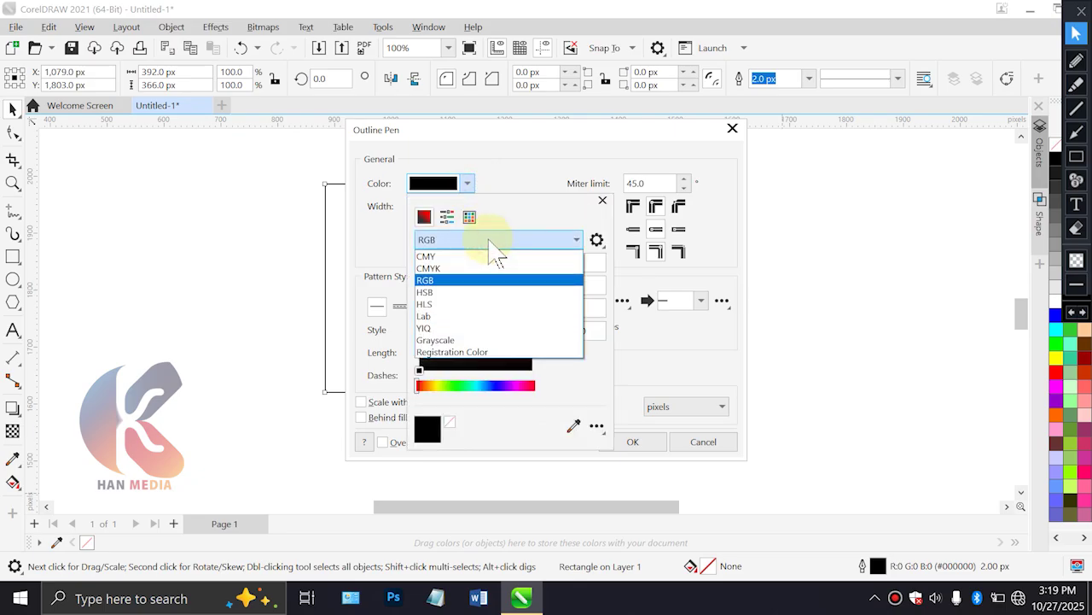
left_click(443, 267)
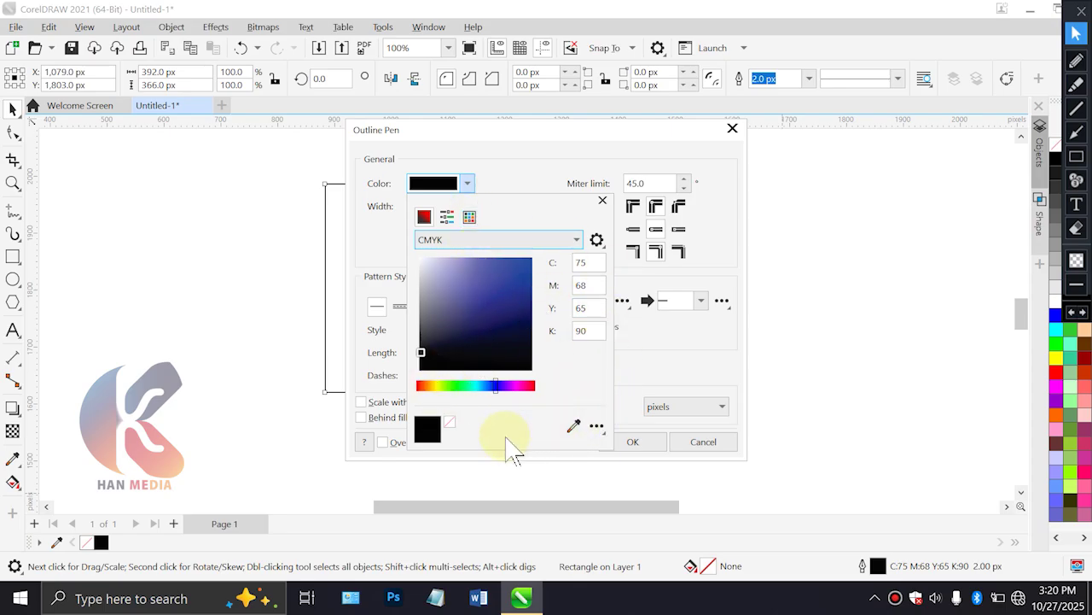
left_click(575, 239)
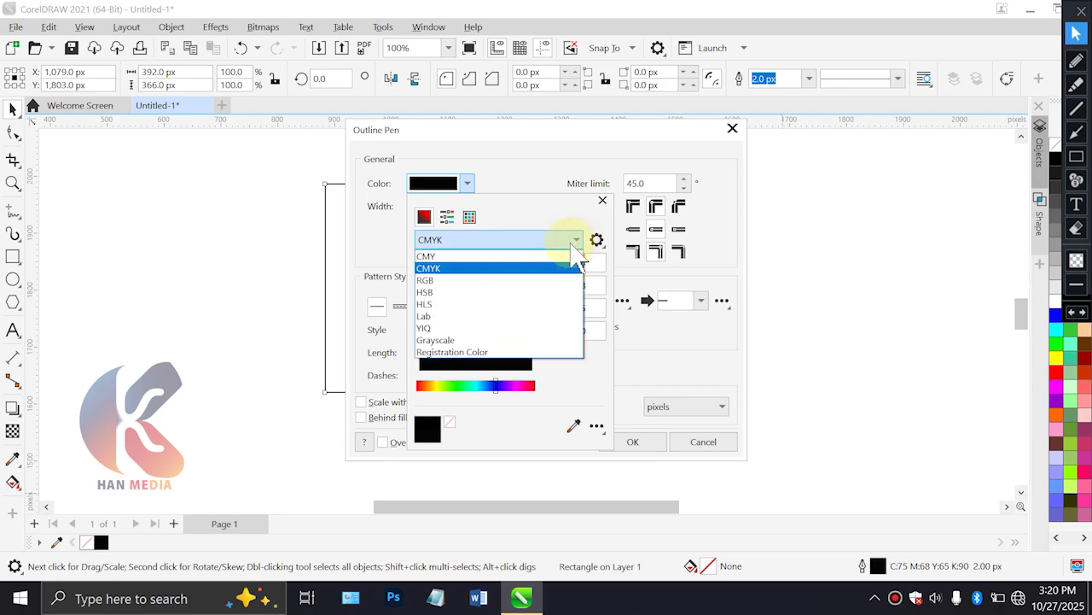
left_click(474, 218)
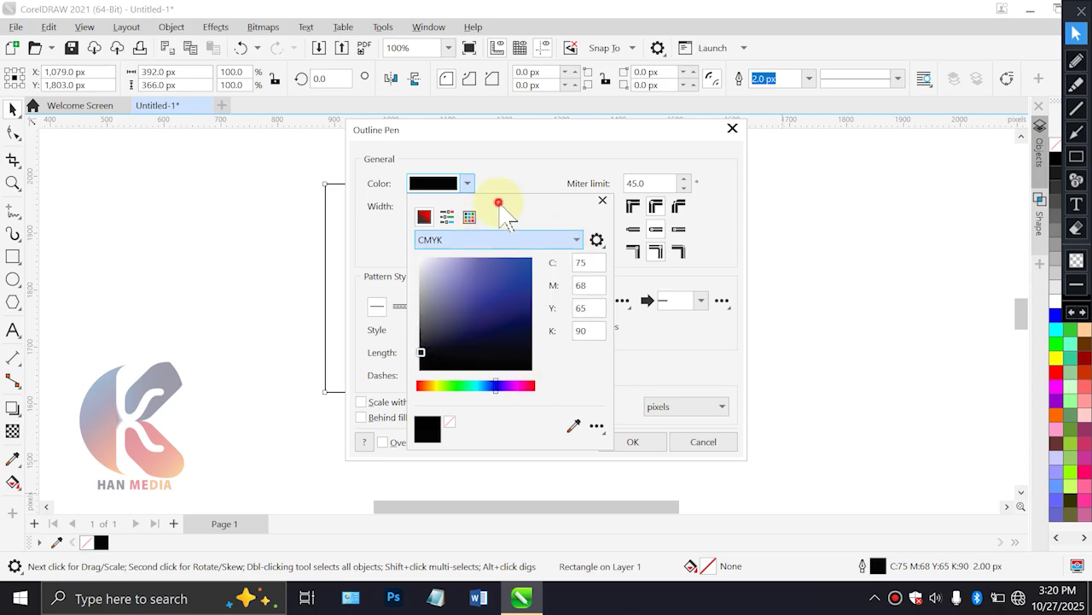
left_click(471, 217)
left_click(424, 217)
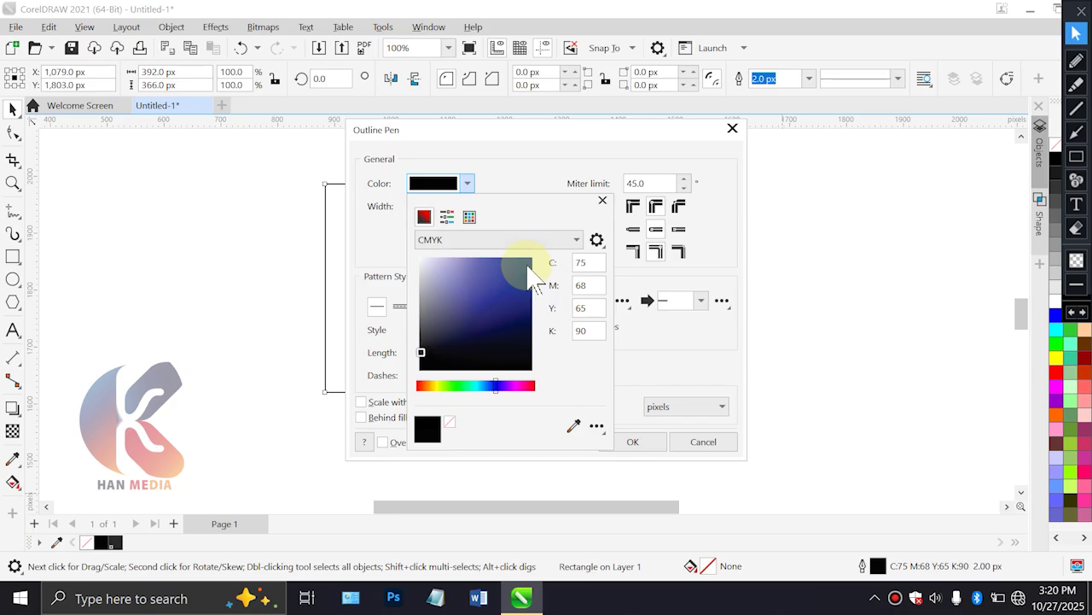
left_click(732, 130)
left_click(733, 128)
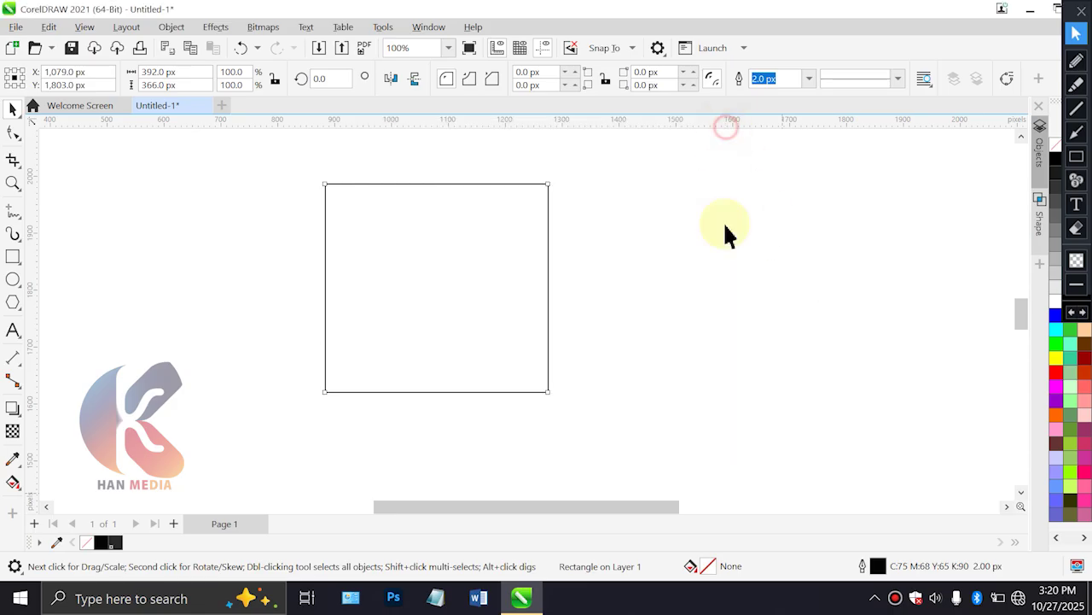
Fill the rectangle with yellow, and change its uniform fill to the RGB palette color Cyan
left_click(1057, 357)
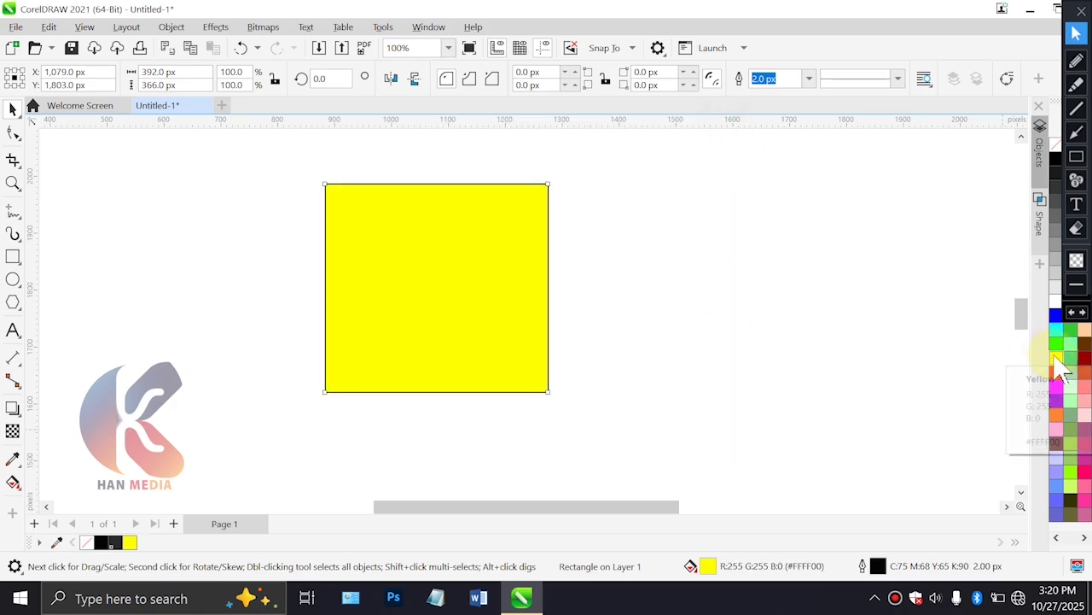
double_click(701, 565)
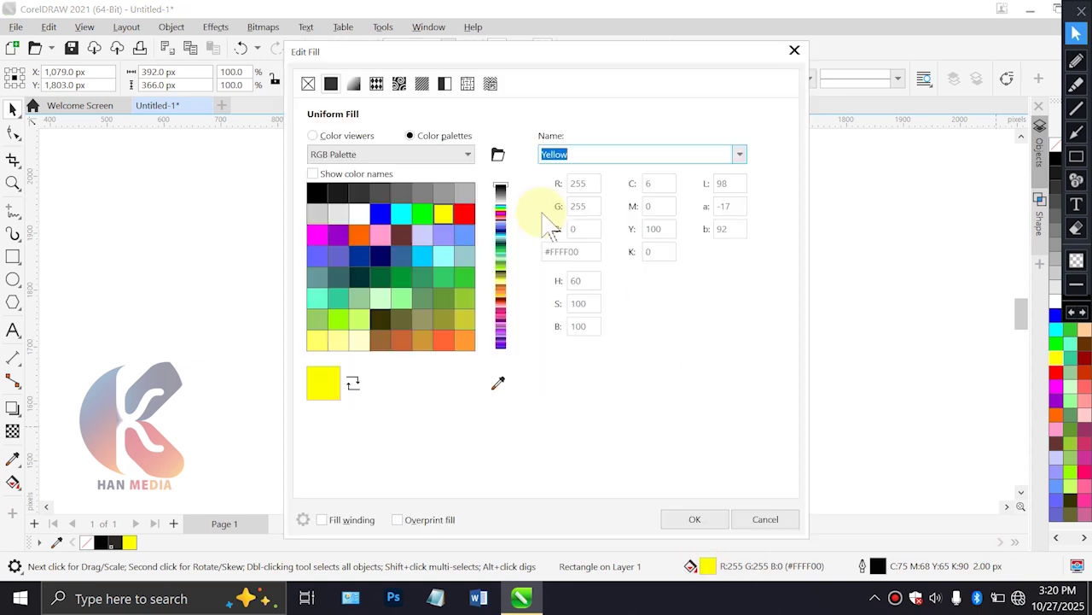
left_click(591, 150)
type("C")
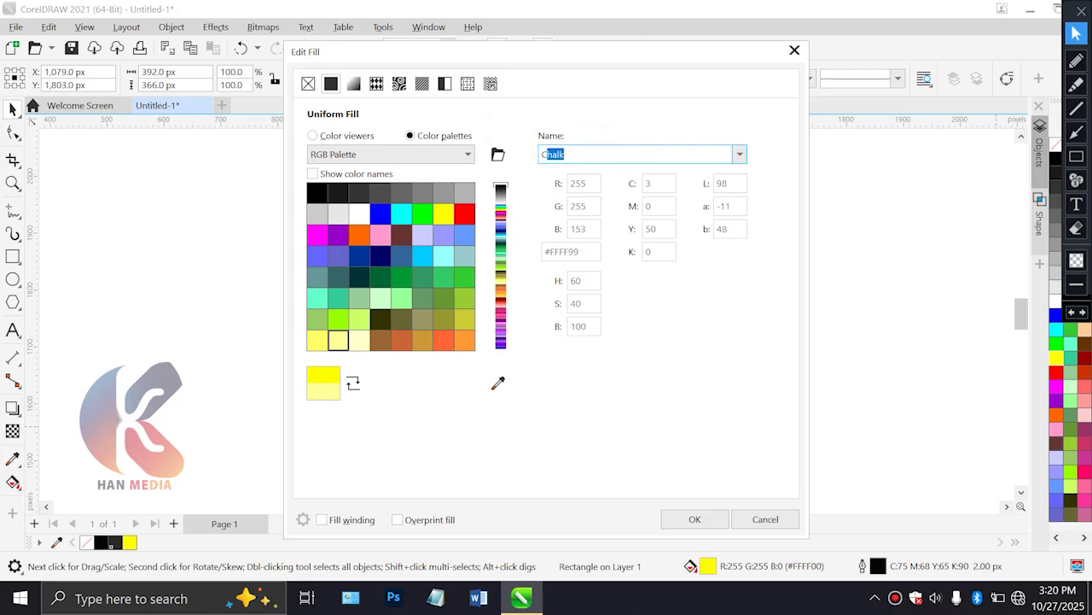
type("yan")
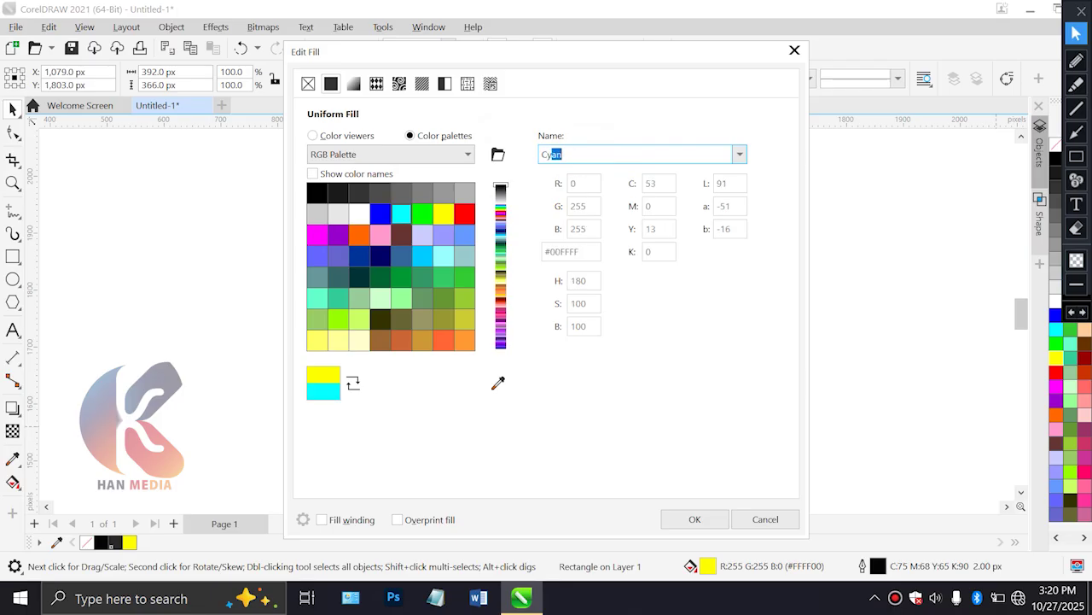
key("Return")
Duplicate the cyan rectangle and arrange the two side by side with a gap between them
left_click(518, 234)
left_click_drag(515, 293, 282, 259)
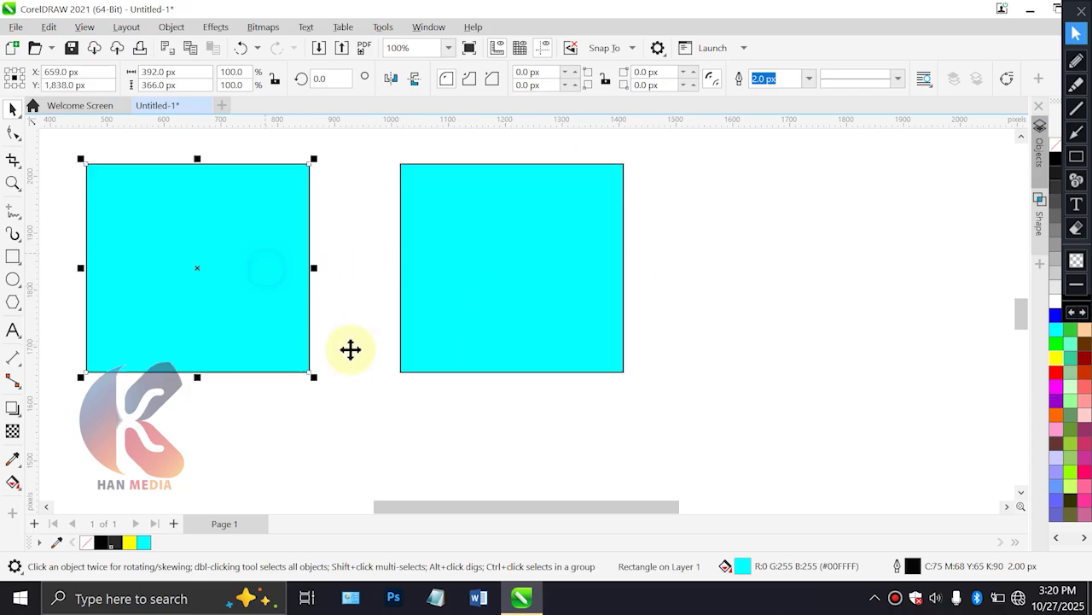
Change the selected cyan rectangle's uniform fill to Magenta and move it to the other side of the remaining cyan rectangle
double_click(744, 566)
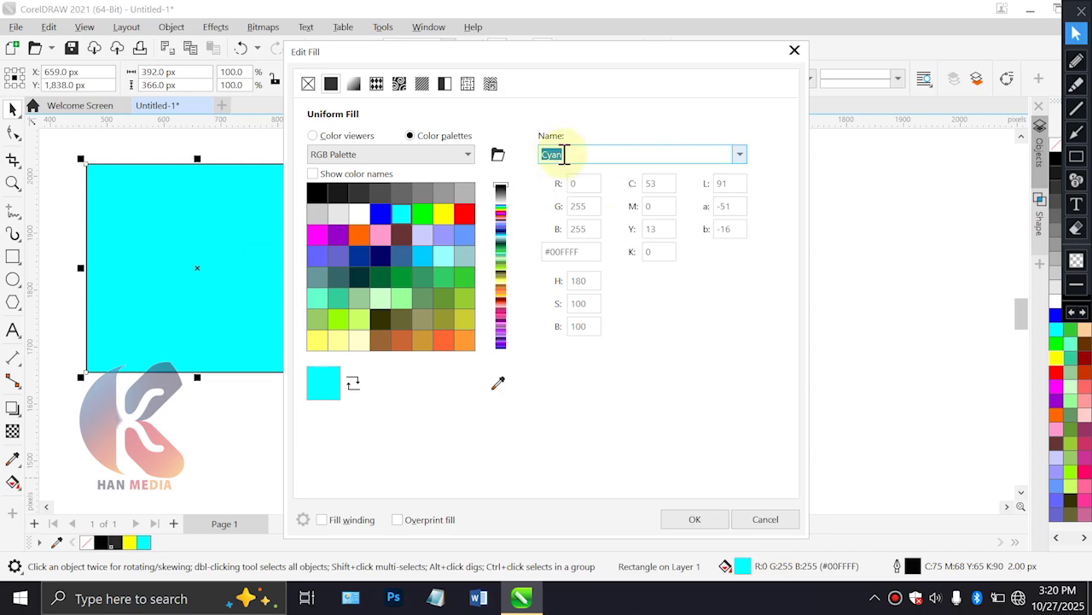
double_click(580, 154)
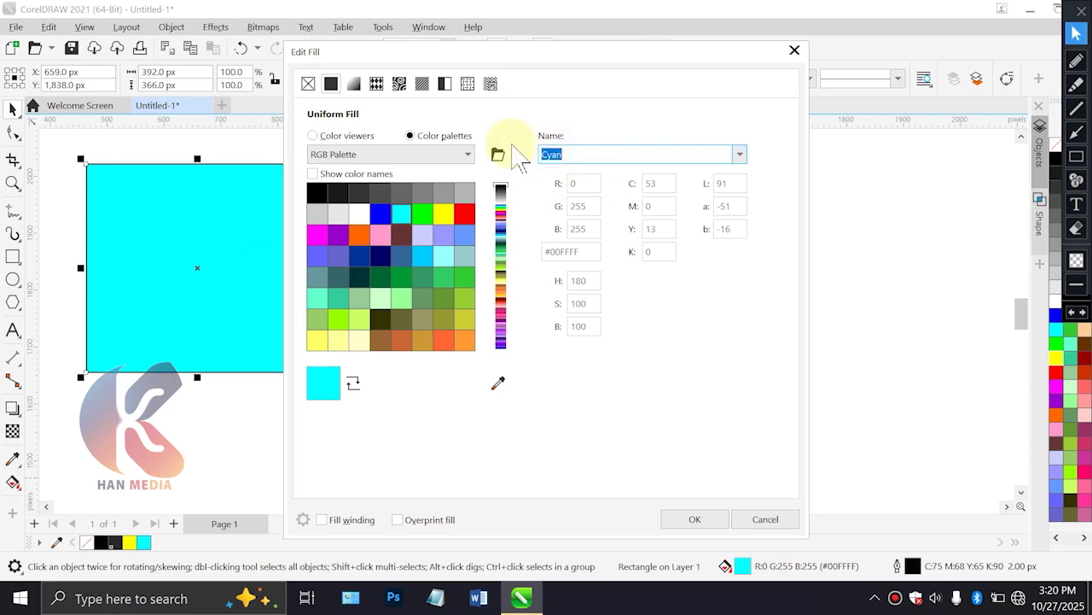
type("Magenta")
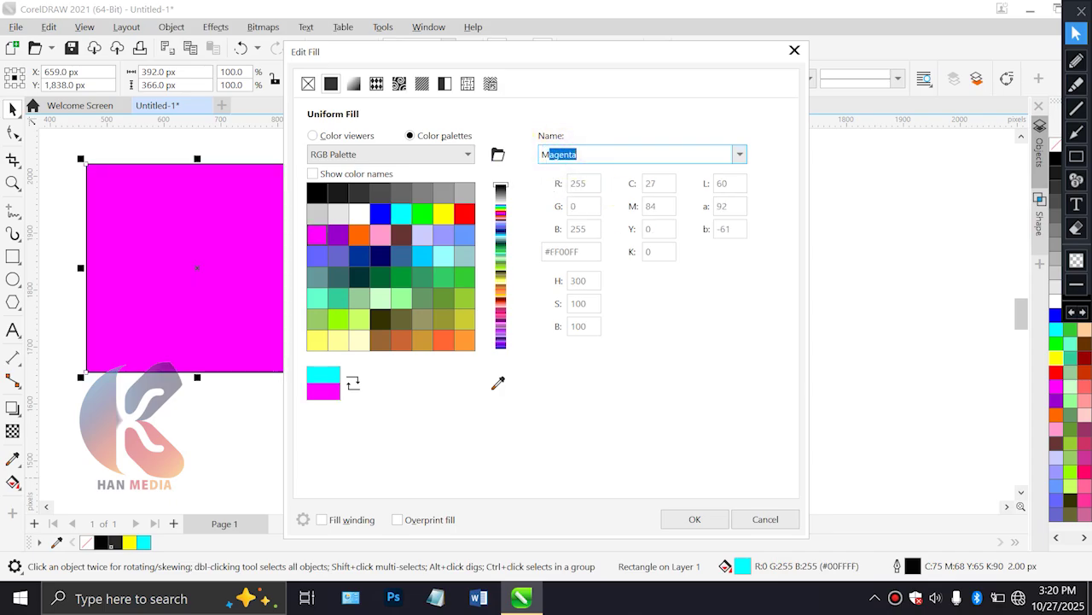
key("Return")
left_click(215, 247)
left_click_drag(212, 244, 774, 248)
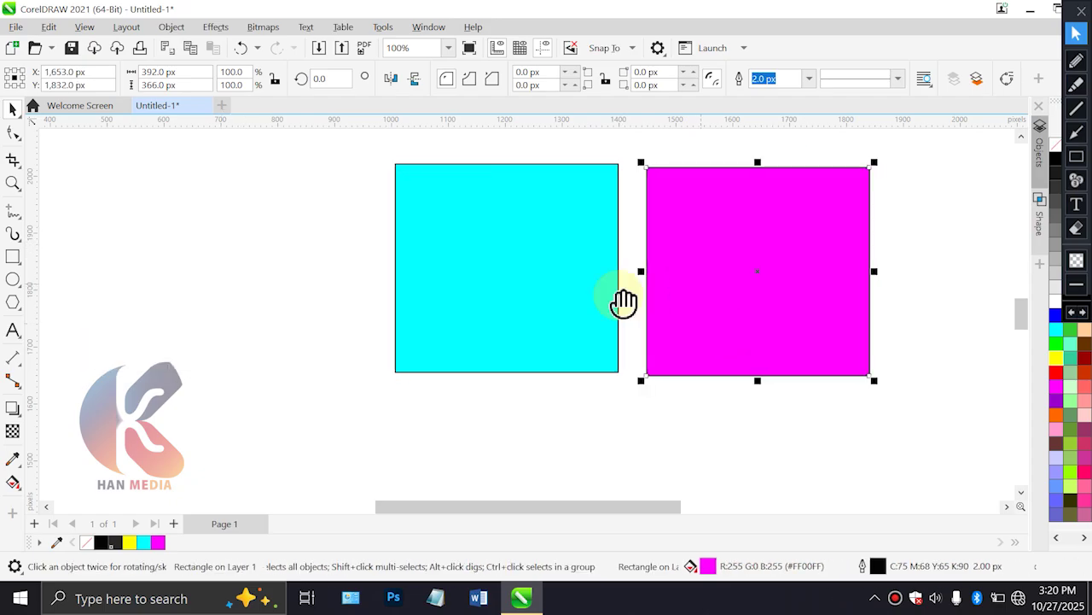
Close the drawing without saving and start setting up a new document with CMYK as the primary color mode
left_click(210, 105)
left_click(546, 336)
left_click(323, 205)
left_click(525, 254)
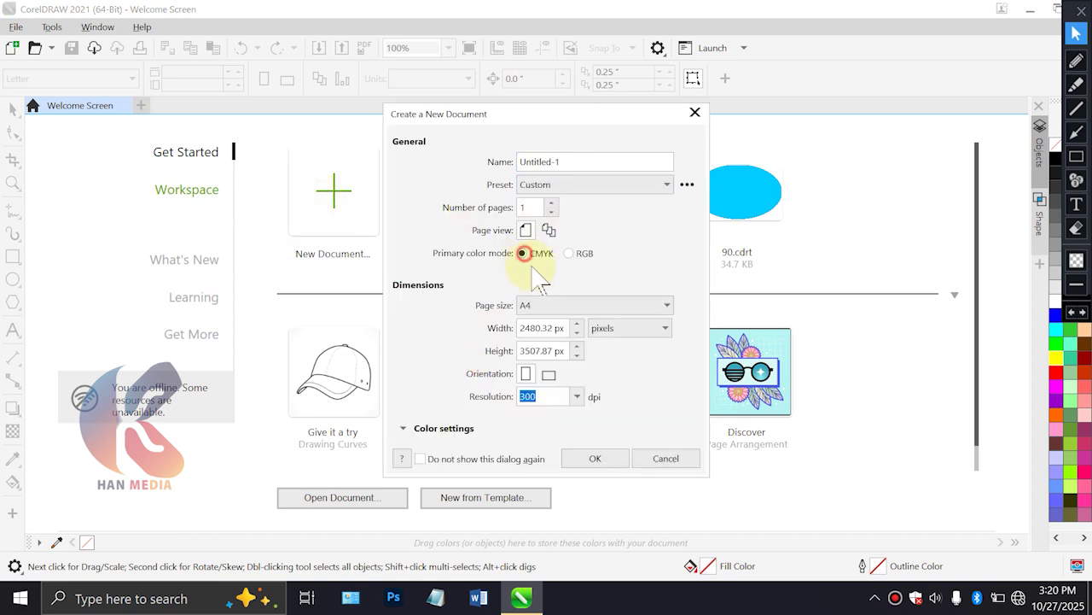
Annotate the CMYK and RGB color mode options with red freehand marks and notes, and clear all the annotations
left_click(1076, 61)
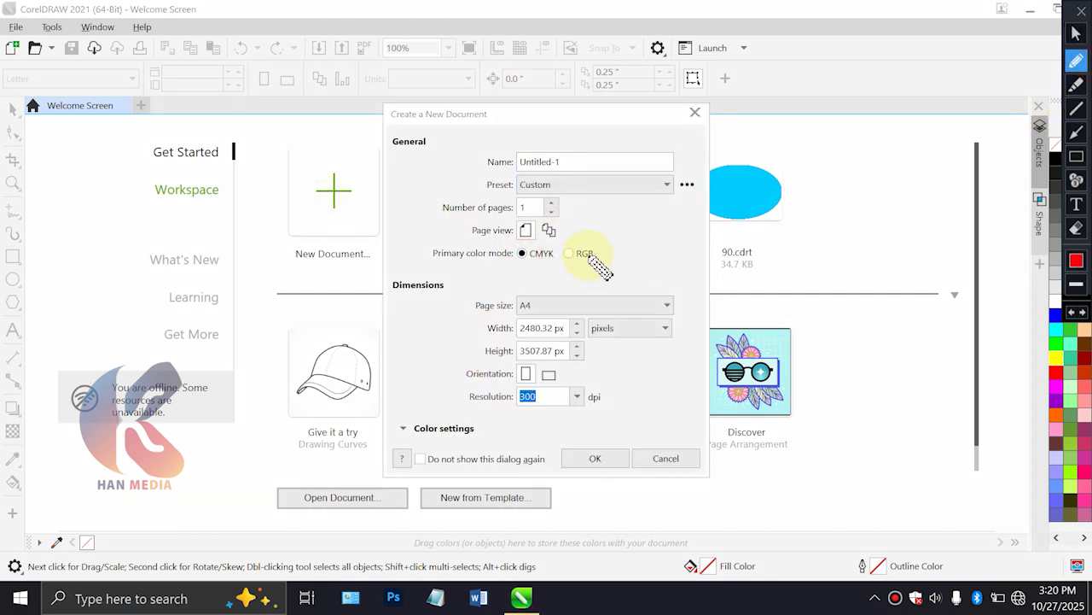
left_click_drag(599, 253, 743, 229)
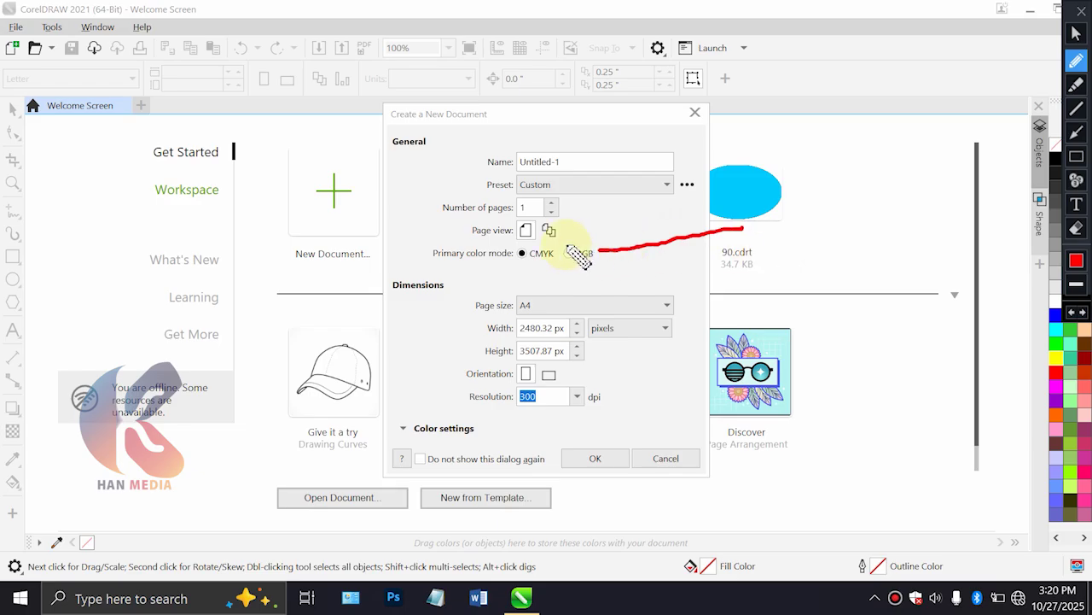
mouse_move(568, 275)
left_mouse_down()
mouse_move(589, 240)
mouse_move(603, 249)
mouse_move(555, 273)
left_mouse_up()
mouse_move(860, 171)
left_mouse_down()
mouse_move(842, 134)
mouse_move(863, 140)
left_mouse_up()
left_click_drag(888, 85, 948, 107)
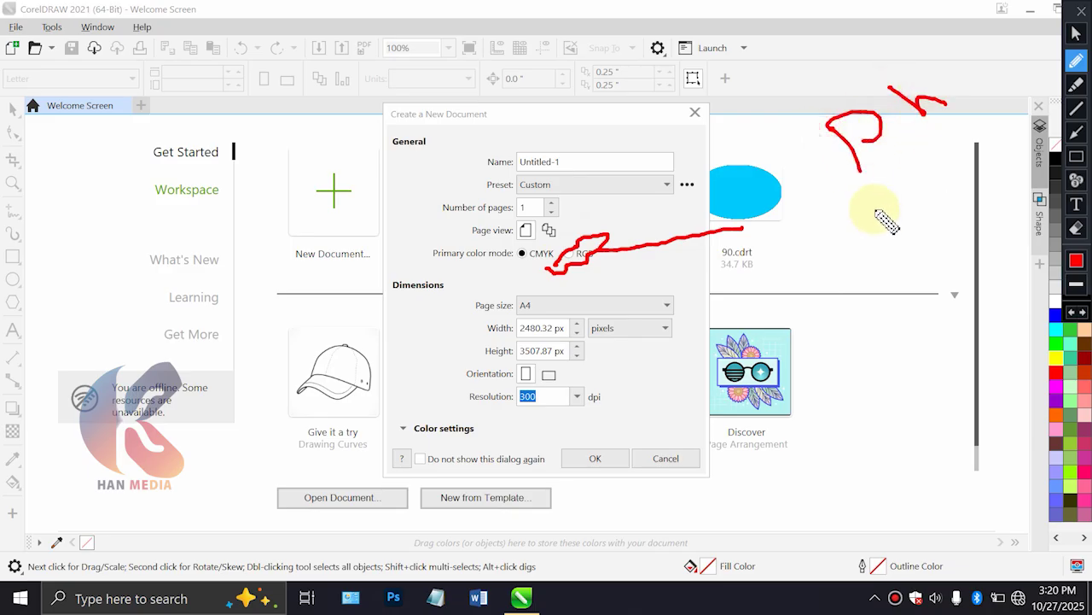
left_click_drag(862, 204, 908, 238)
left_click_drag(887, 191, 812, 240)
mouse_move(867, 282)
left_mouse_down()
mouse_move(836, 318)
mouse_move(896, 344)
mouse_move(920, 298)
mouse_move(906, 259)
left_mouse_up()
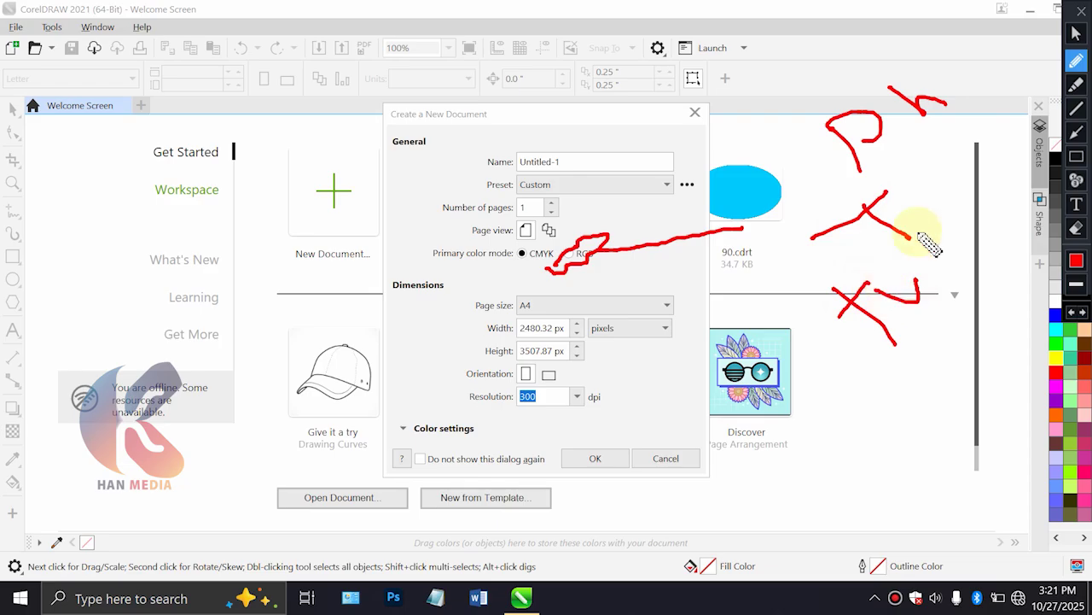
mouse_move(913, 146)
left_mouse_down()
mouse_move(955, 190)
mouse_move(968, 166)
left_mouse_up()
mouse_move(922, 109)
left_mouse_down()
mouse_move(1023, 293)
mouse_move(989, 322)
left_mouse_up()
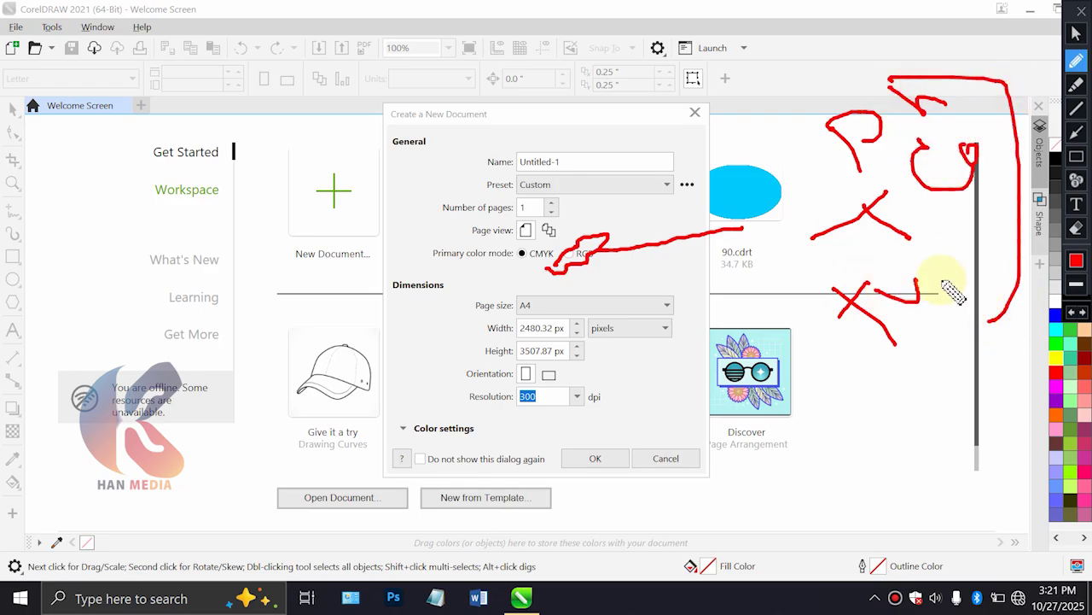
mouse_move(744, 60)
left_mouse_down()
mouse_move(763, 30)
mouse_move(752, 64)
mouse_move(770, 89)
left_mouse_up()
mouse_move(774, 50)
left_mouse_down()
mouse_move(779, 85)
mouse_move(811, 27)
left_mouse_up()
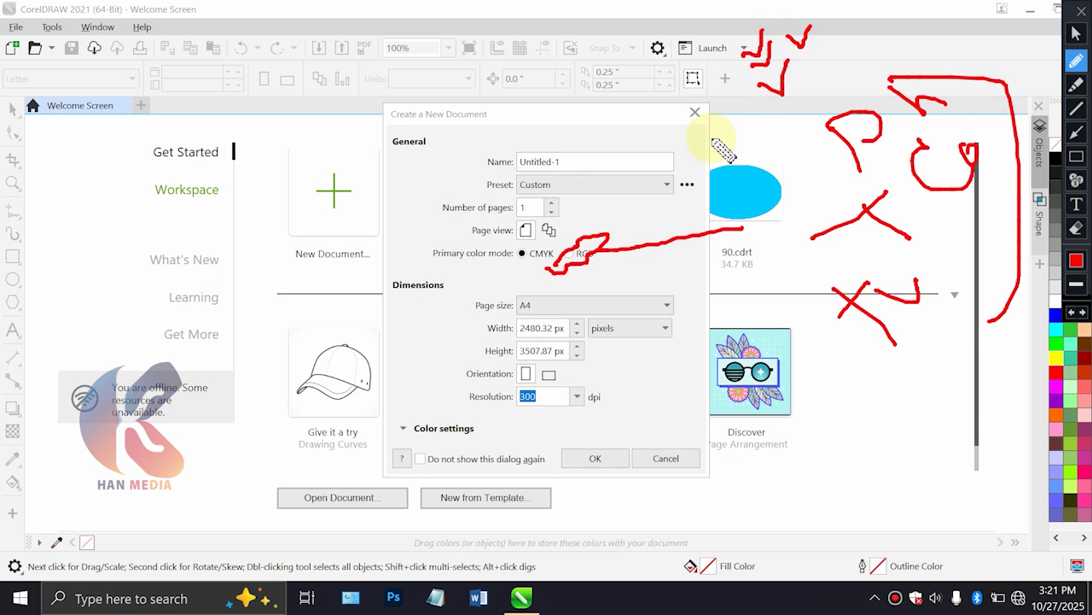
left_click_drag(575, 256, 570, 253)
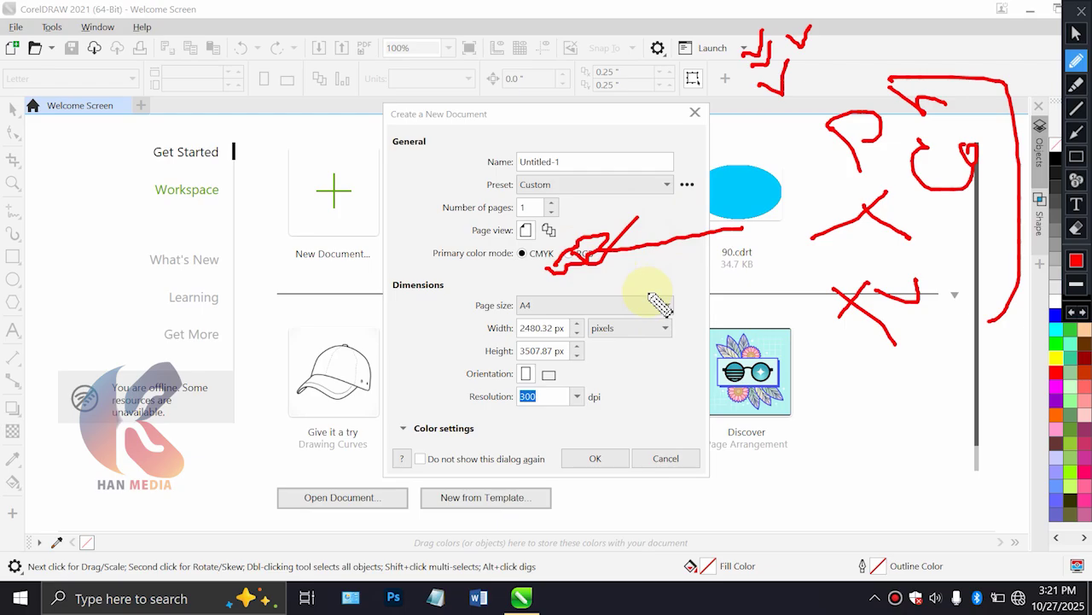
mouse_move(378, 141)
left_mouse_down()
mouse_move(365, 109)
mouse_move(395, 138)
left_mouse_up()
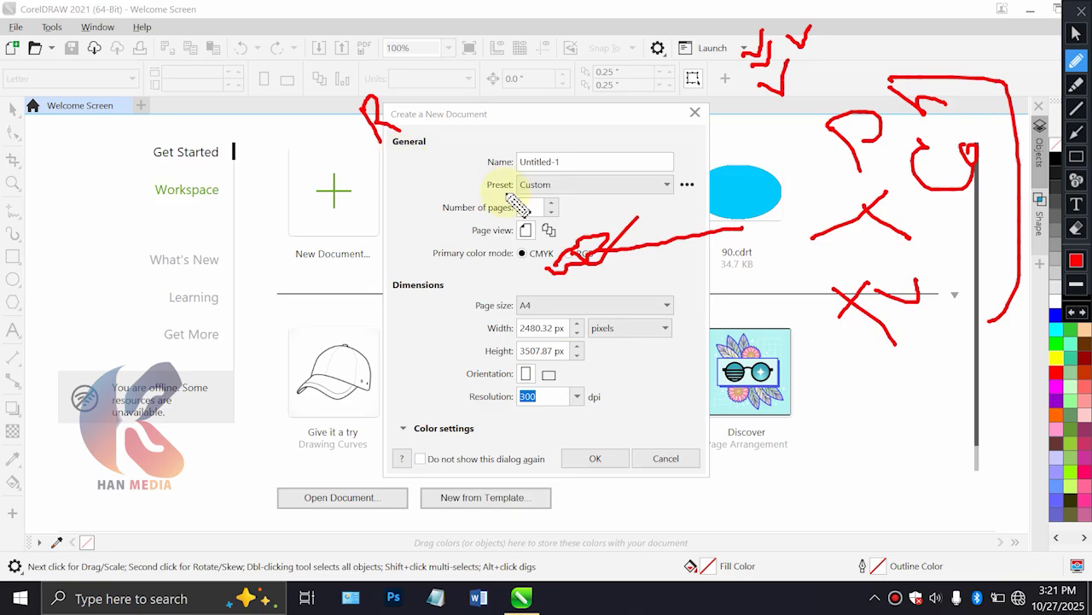
mouse_move(515, 256)
left_mouse_down()
mouse_move(520, 245)
mouse_move(557, 249)
mouse_move(558, 271)
left_mouse_up()
mouse_move(205, 209)
left_mouse_down()
mouse_move(196, 191)
mouse_move(244, 191)
mouse_move(256, 201)
left_mouse_up()
left_click_drag(266, 103, 275, 113)
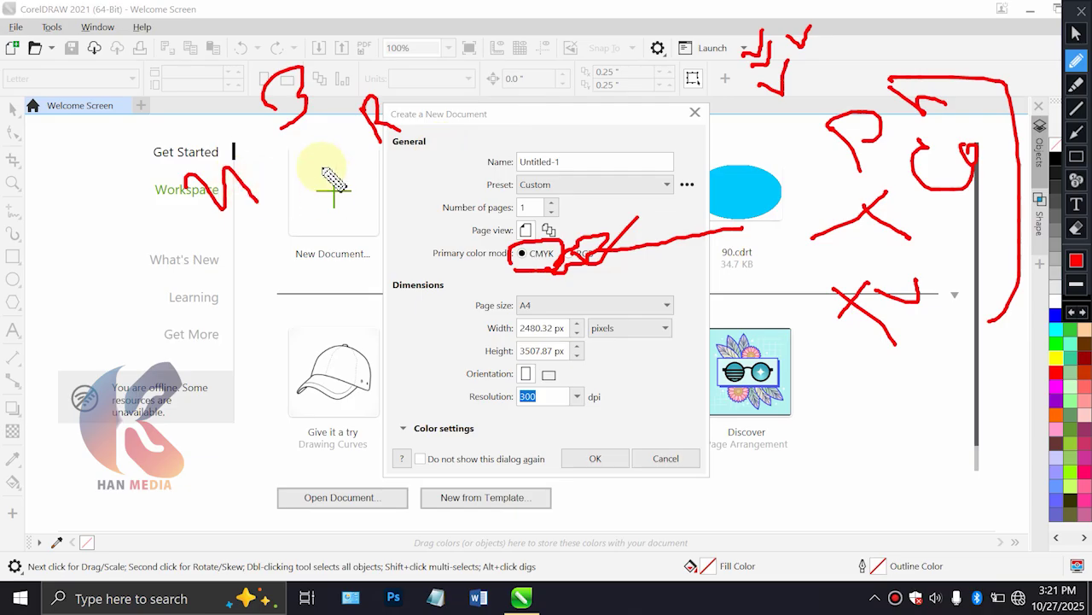
mouse_move(269, 169)
left_mouse_down()
mouse_move(136, 196)
mouse_move(244, 151)
mouse_move(252, 179)
mouse_move(242, 197)
left_mouse_up()
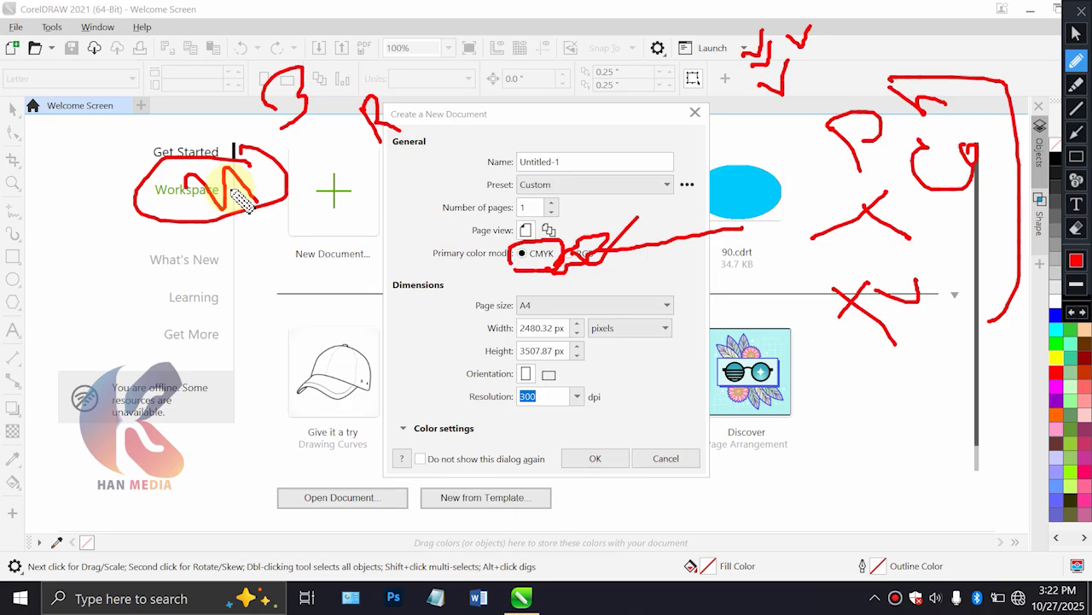
left_click_drag(531, 232, 597, 294)
left_click_drag(565, 229, 523, 306)
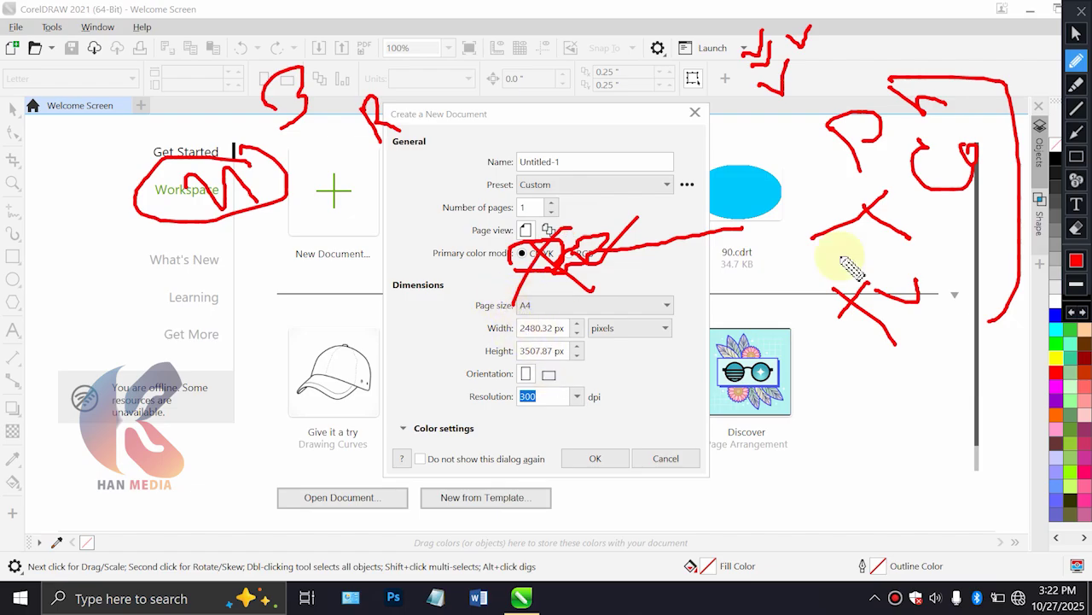
double_click(1077, 228)
left_click(1077, 33)
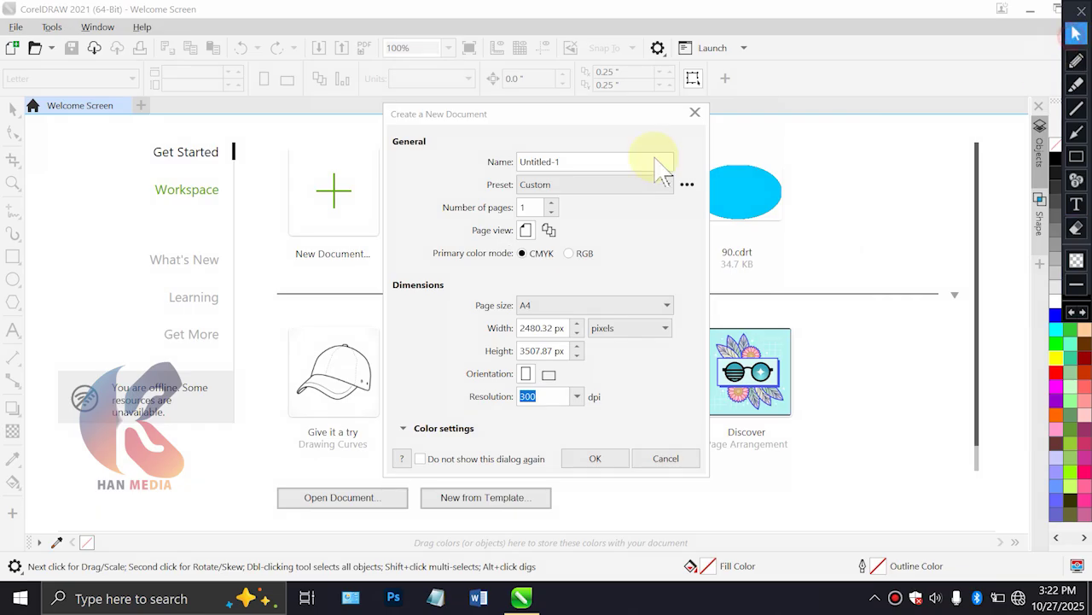
Set the new document's primary color mode to RGB and browse the preset page sizes
left_click(535, 256)
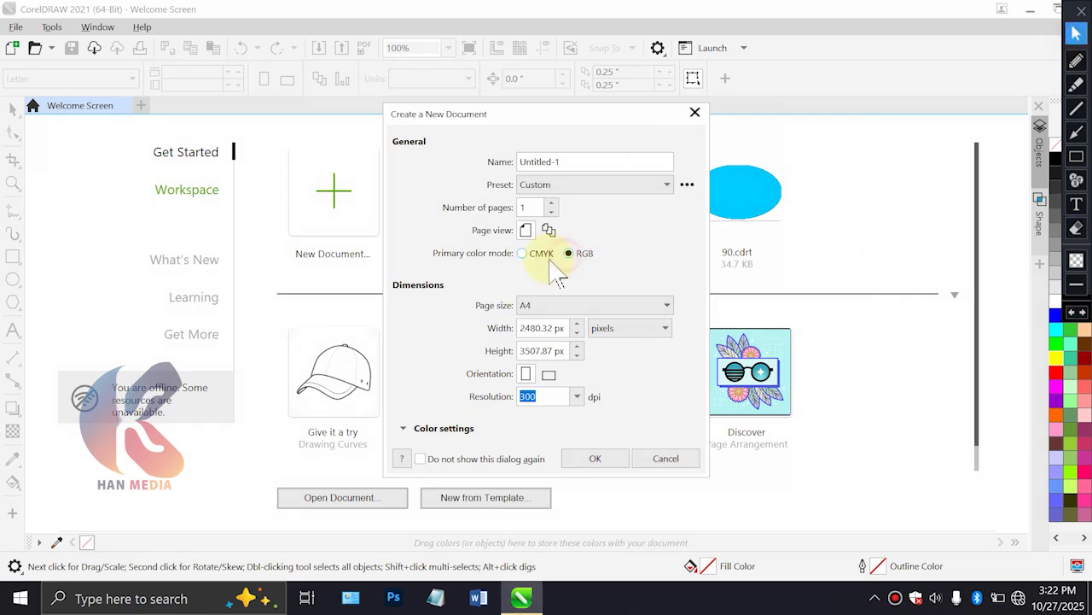
left_click(537, 256)
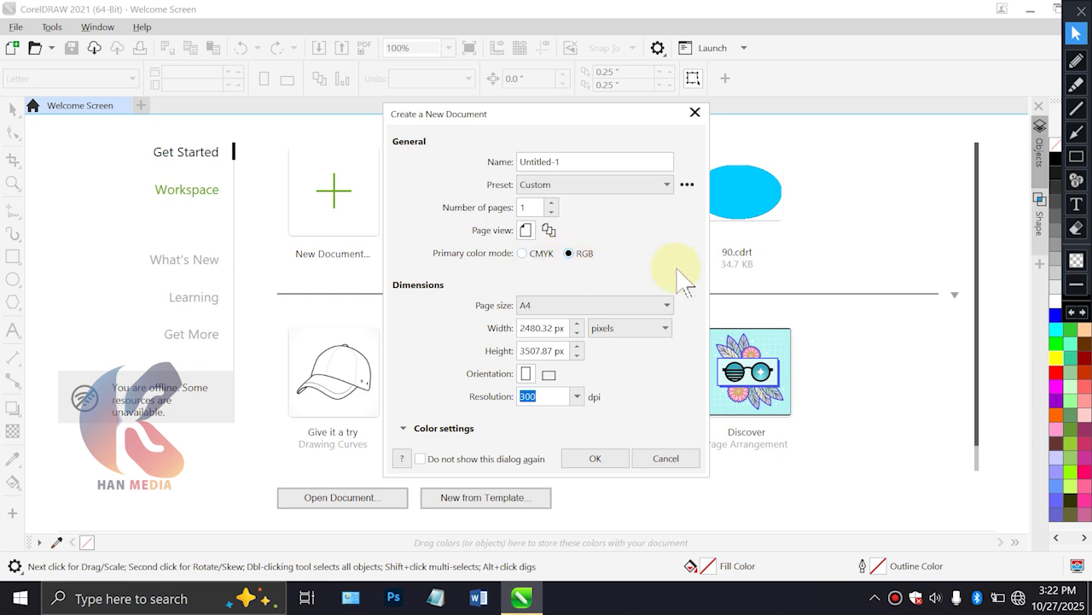
left_click(559, 305)
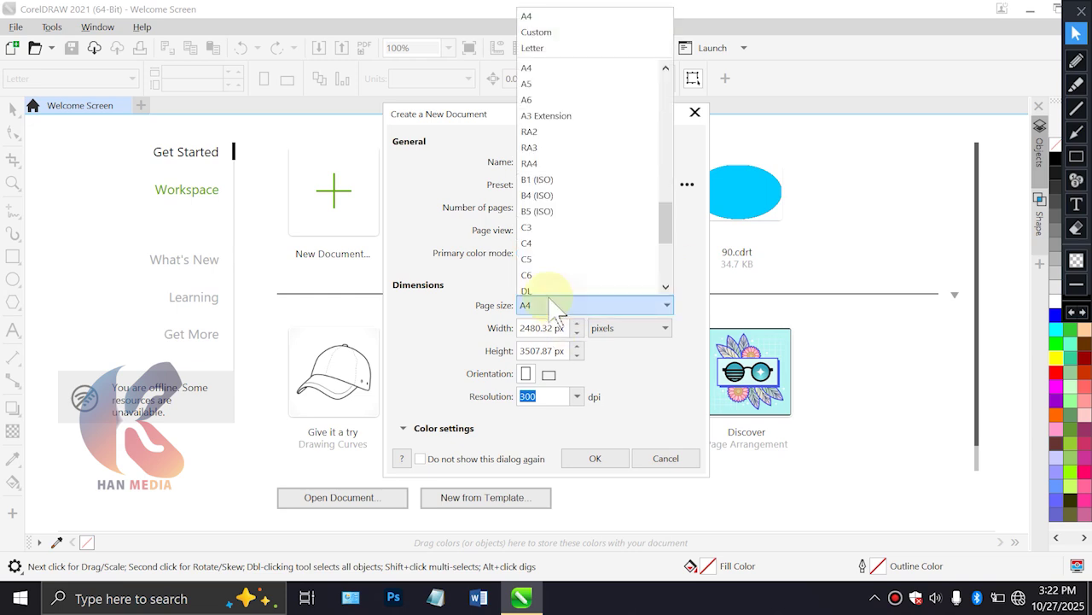
left_click_drag(663, 243, 663, 162)
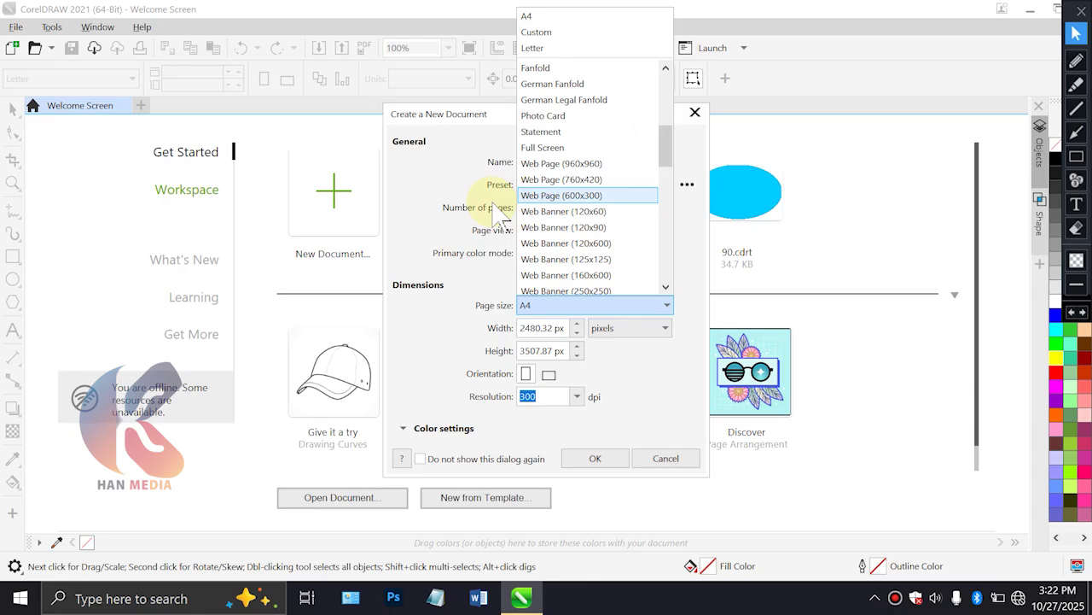
Sketch red page outlines and the size labels A3, A4 and A5 around the new-document settings, and clear all the annotations
left_click(1076, 60)
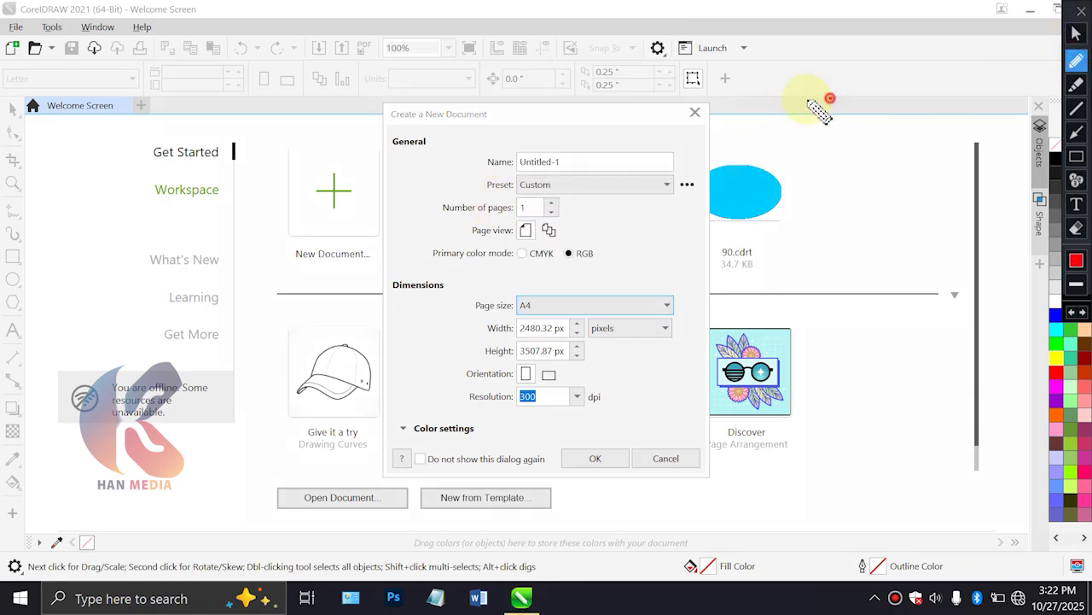
left_click_drag(830, 99, 851, 275)
mouse_move(993, 234)
left_mouse_down()
mouse_move(939, 51)
mouse_move(822, 75)
left_mouse_up()
left_click_drag(500, 209, 609, 291)
left_click_drag(588, 205, 493, 283)
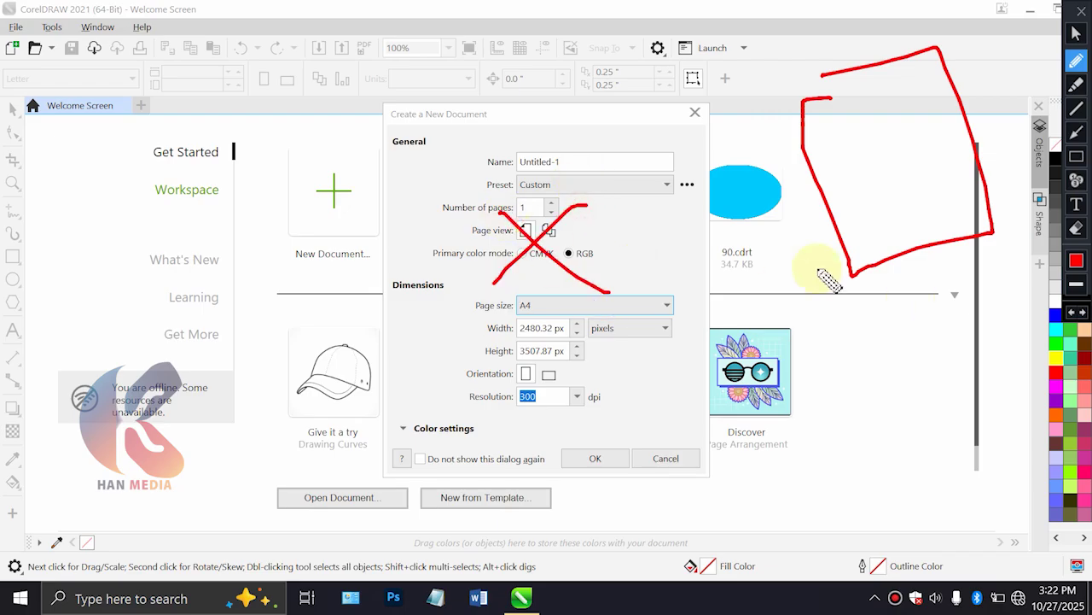
mouse_move(162, 79)
left_mouse_down()
mouse_move(408, 58)
mouse_move(414, 158)
left_mouse_up()
mouse_move(153, 107)
left_mouse_down()
mouse_move(69, 93)
mouse_move(101, 102)
left_mouse_up()
left_click_drag(211, 9, 267, 60)
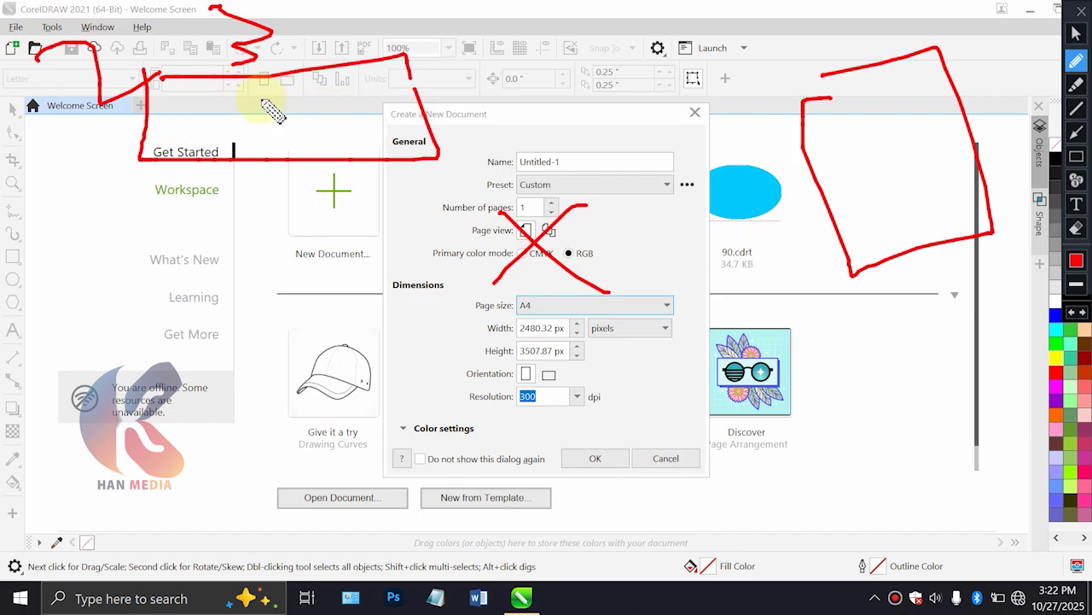
mouse_move(559, 28)
left_mouse_down()
mouse_move(544, 93)
mouse_move(619, 41)
mouse_move(721, 65)
left_mouse_up()
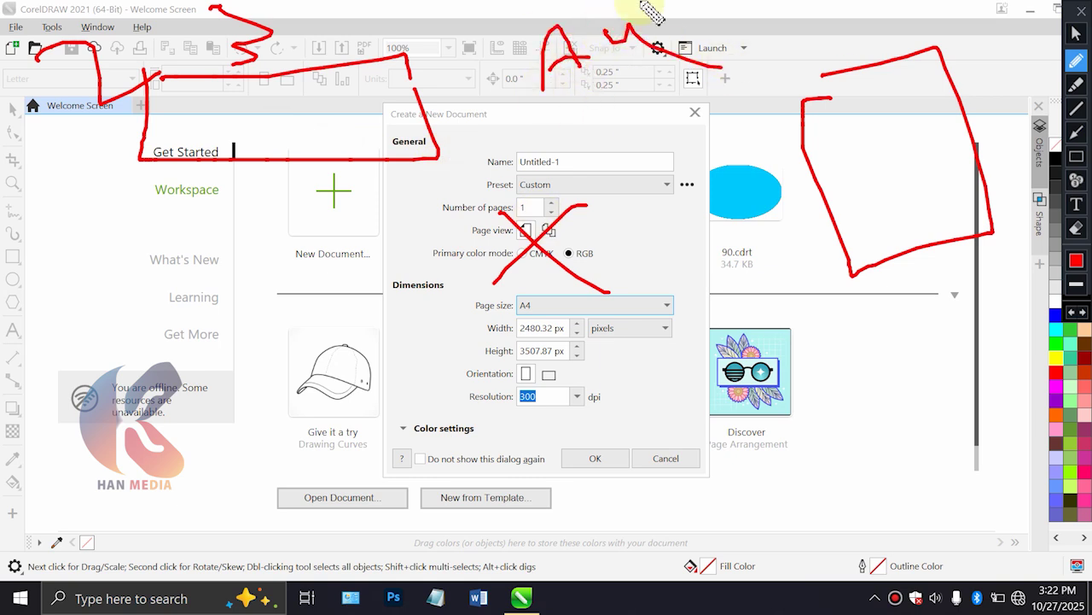
mouse_move(509, 34)
left_mouse_down()
mouse_move(698, 4)
mouse_move(749, 82)
left_mouse_up()
mouse_move(563, 127)
left_mouse_down()
mouse_move(503, 29)
mouse_move(497, 64)
left_mouse_up()
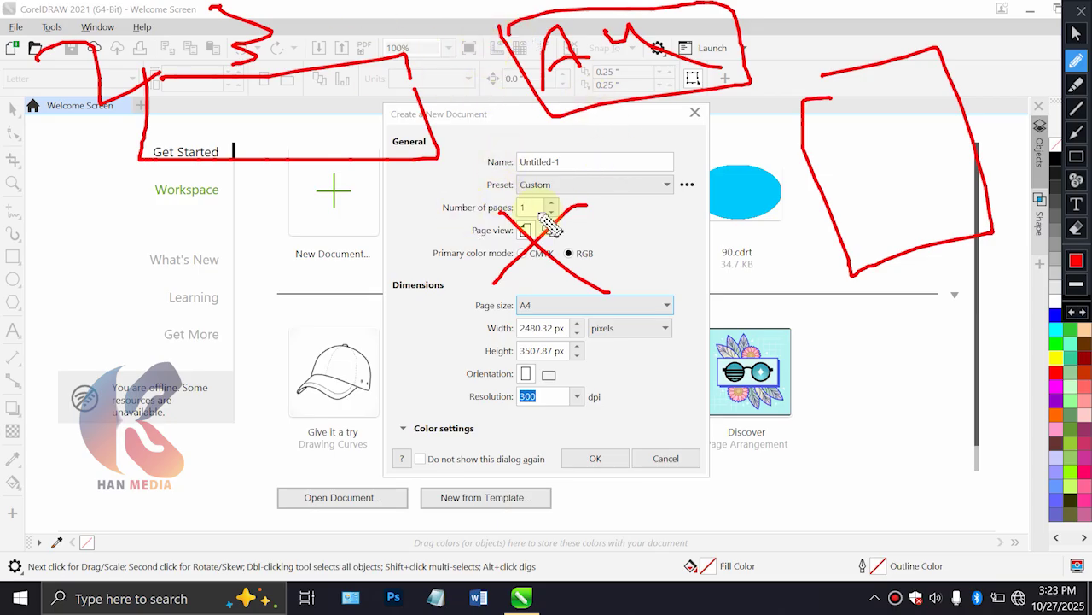
mouse_move(98, 332)
left_mouse_down()
mouse_move(102, 253)
mouse_move(123, 291)
left_mouse_up()
left_click_drag(140, 239, 150, 278)
left_click_drag(111, 275, 132, 309)
left_click_drag(176, 215, 161, 285)
mouse_move(183, 375)
left_mouse_down()
mouse_move(190, 431)
mouse_move(258, 334)
mouse_move(295, 371)
left_mouse_up()
mouse_move(290, 248)
left_mouse_down()
mouse_move(305, 284)
mouse_move(279, 220)
left_mouse_up()
left_click_drag(271, 271, 307, 260)
left_click_drag(312, 315, 312, 234)
left_click_drag(312, 235, 309, 314)
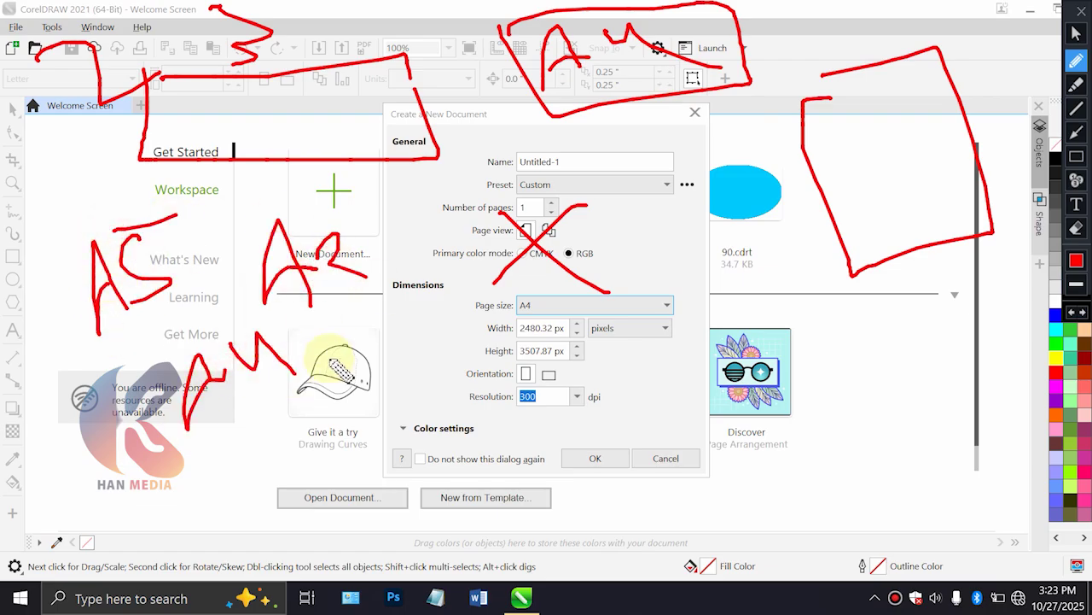
left_click_drag(26, 377, 53, 408)
mouse_move(26, 307)
left_mouse_down()
mouse_move(390, 245)
mouse_move(49, 452)
left_mouse_up()
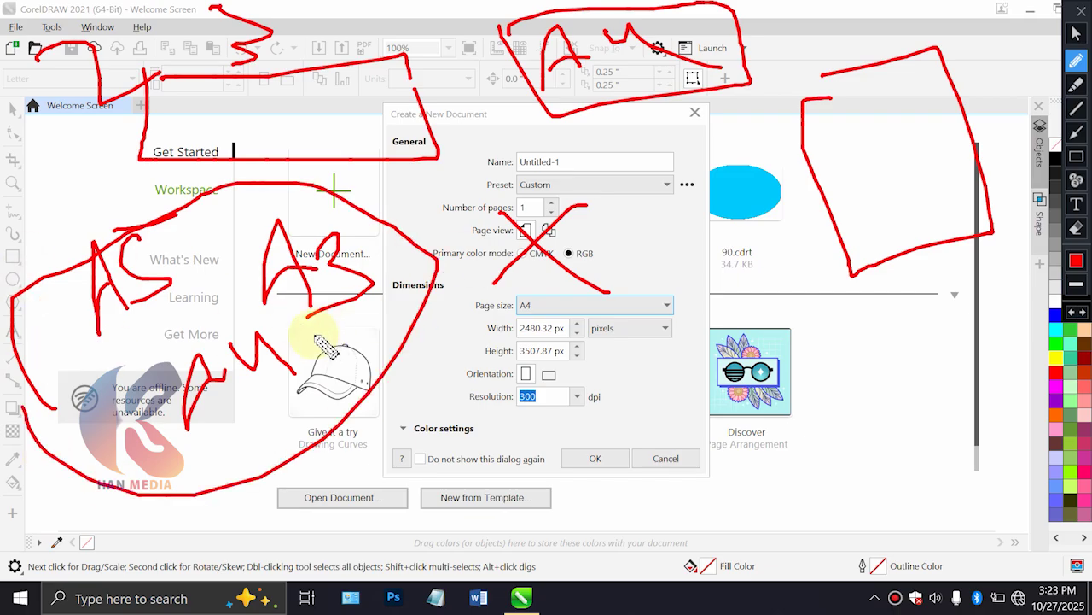
mouse_move(624, 242)
left_mouse_down()
mouse_move(638, 276)
mouse_move(646, 244)
left_mouse_up()
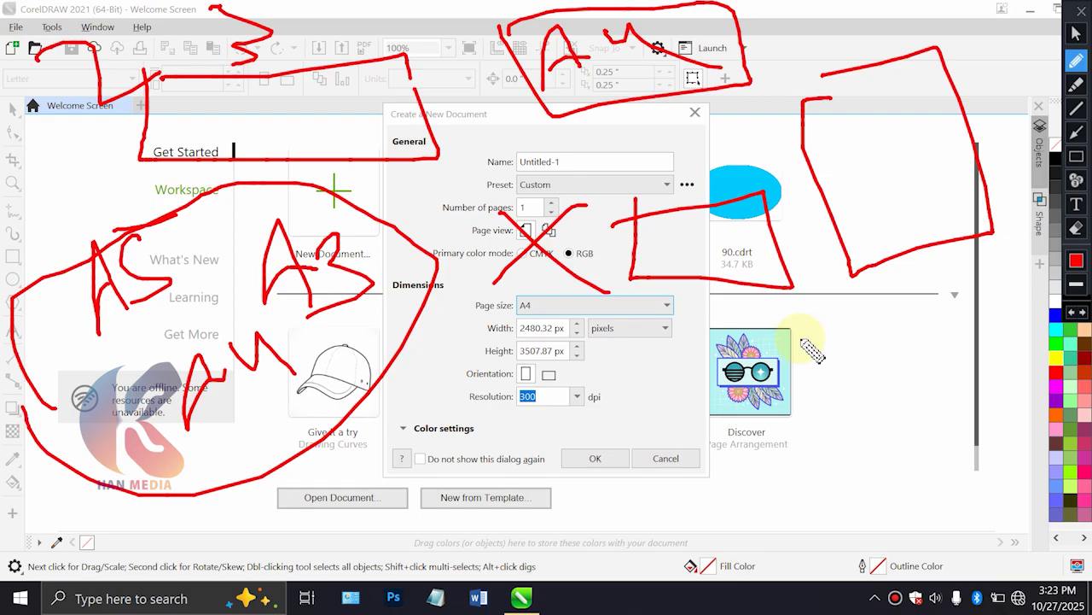
double_click(1076, 228)
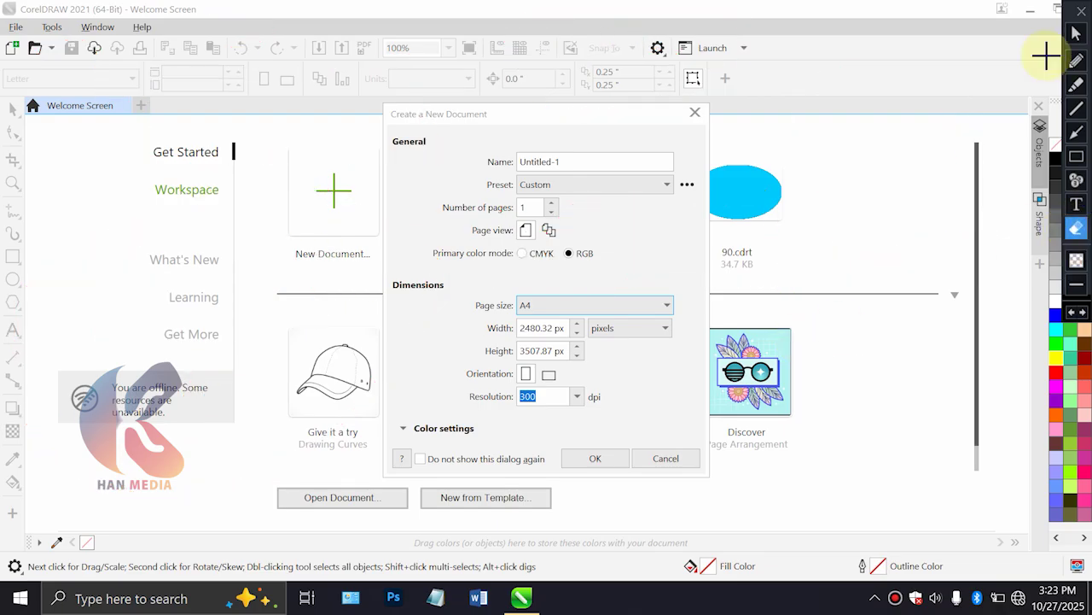
Check the A4 page size setting and try kilometers as the unit for the page dimensions
left_click(526, 305)
left_click(526, 305)
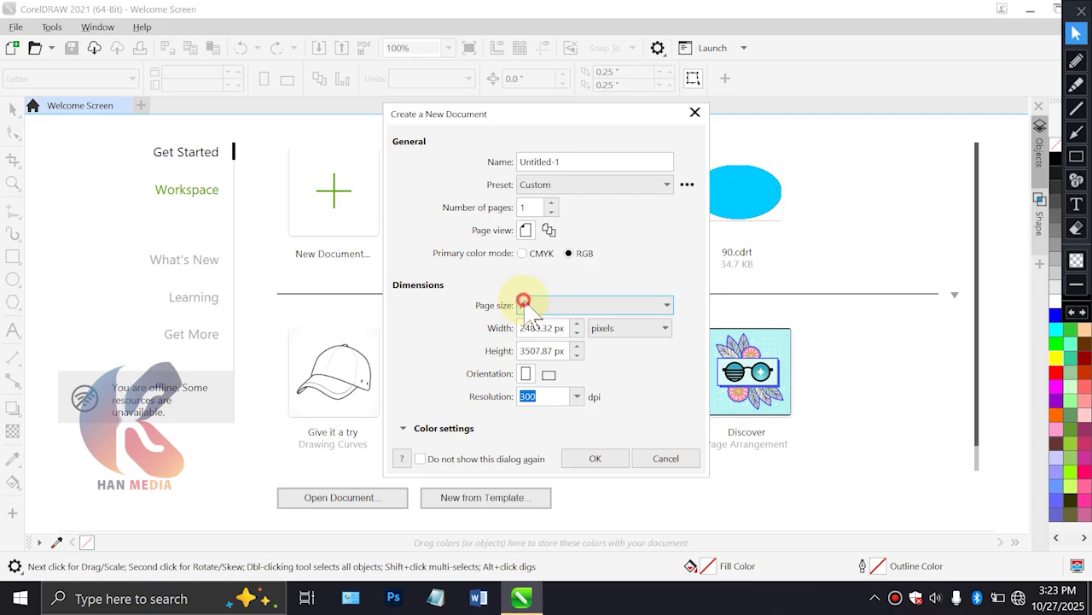
left_click(634, 341)
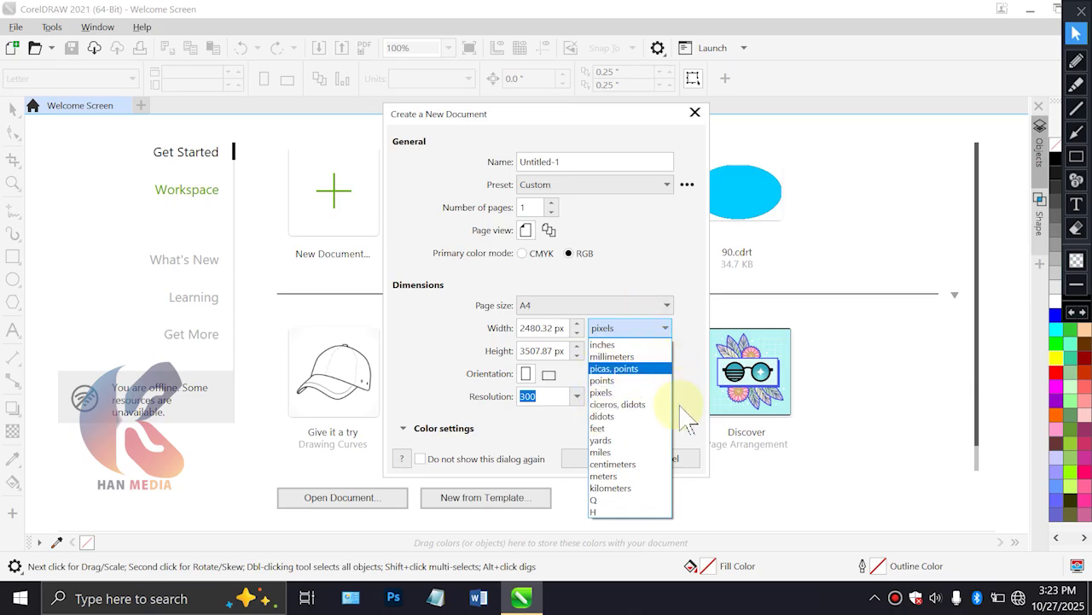
left_click(611, 488)
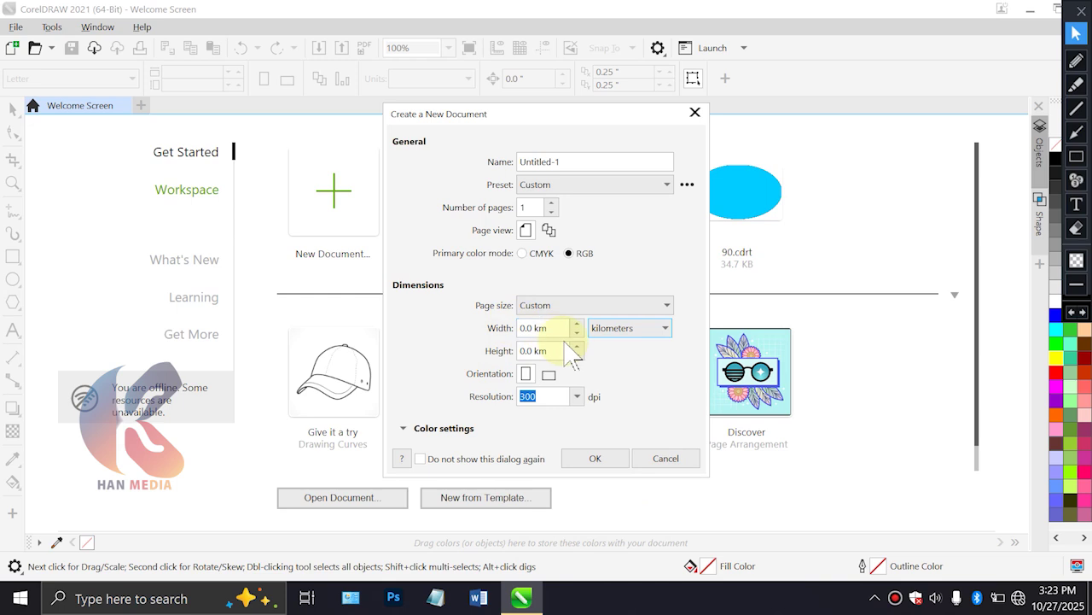
Set the page units to inches with a custom width of 12 and height of 32
left_click(623, 331)
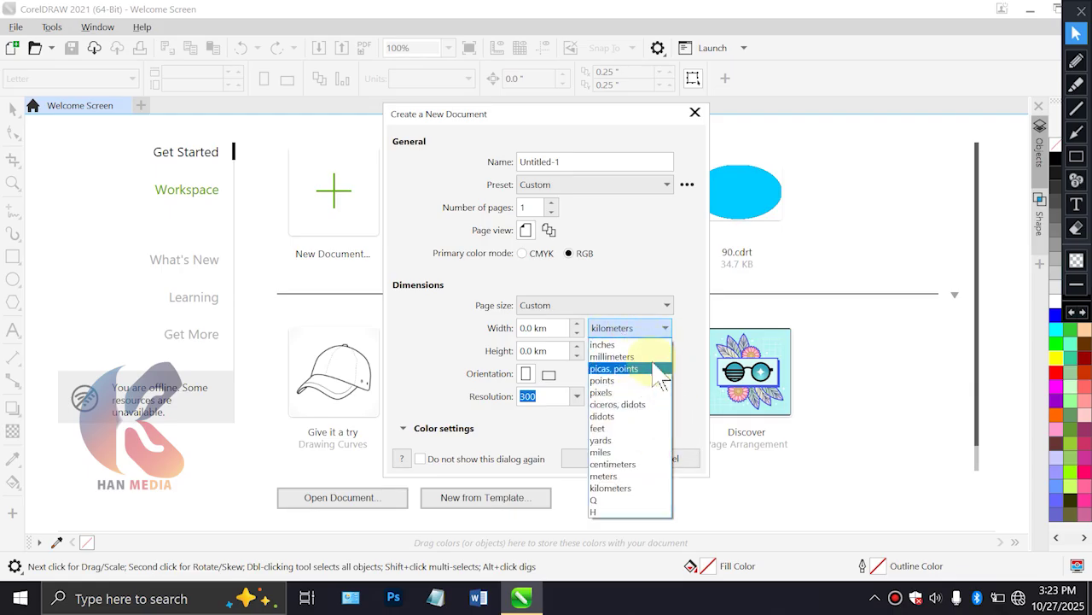
left_click(619, 346)
left_click_drag(555, 328, 461, 332)
type("12")
key("Tab")
type("321")
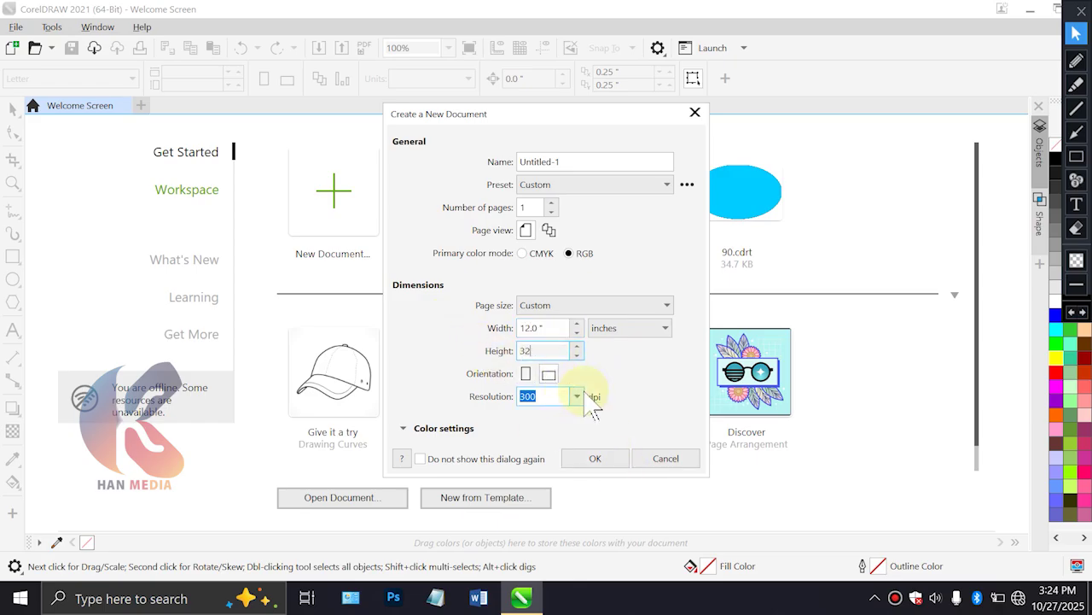
left_click(555, 328)
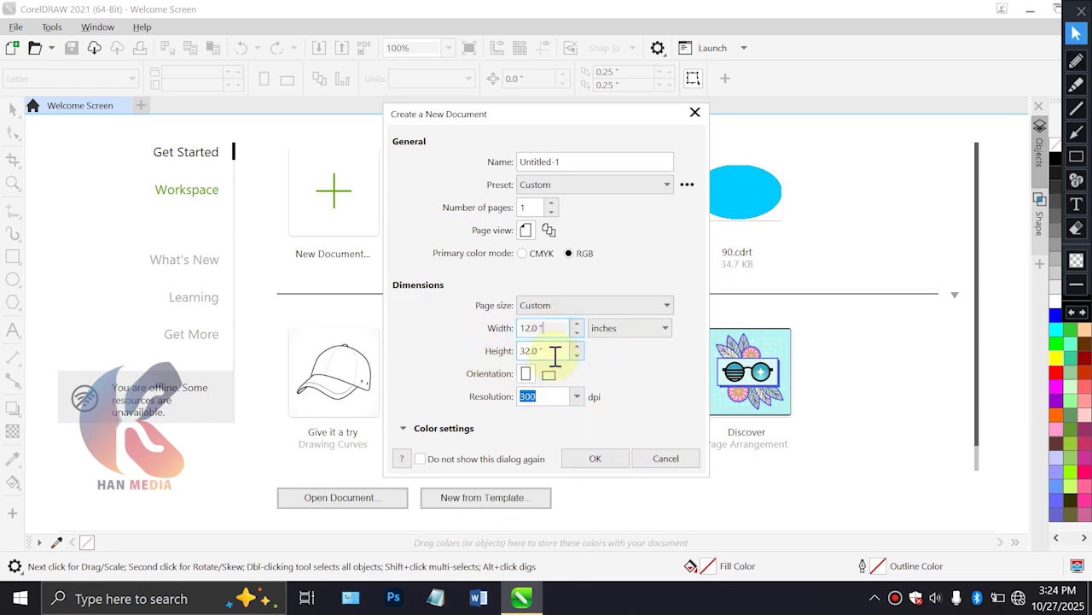
Set the page size to A4, try the landscape orientation and return to portrait
left_click(575, 304)
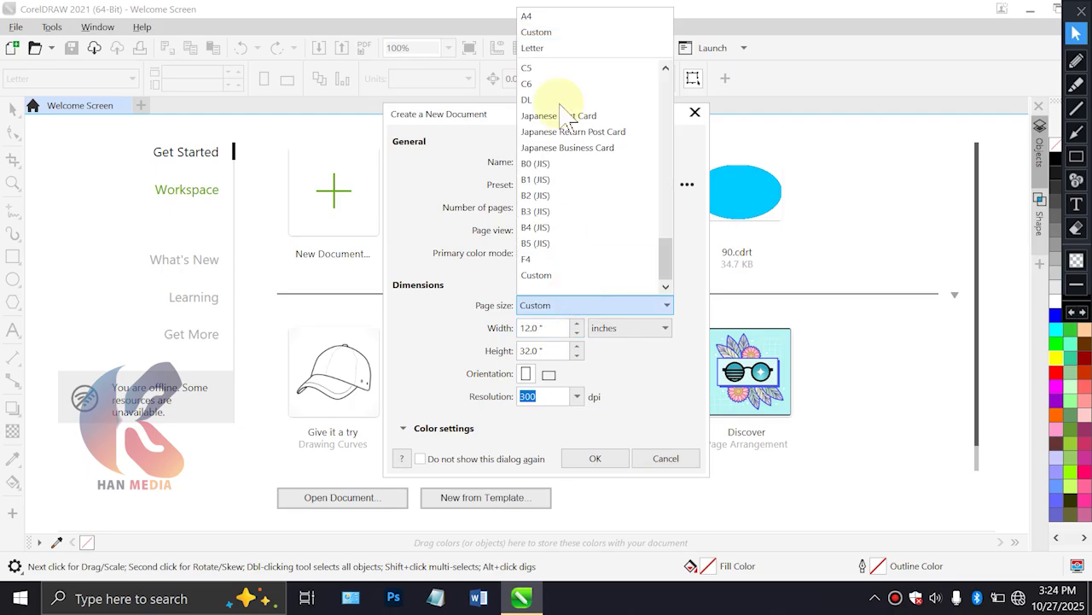
left_click(555, 19)
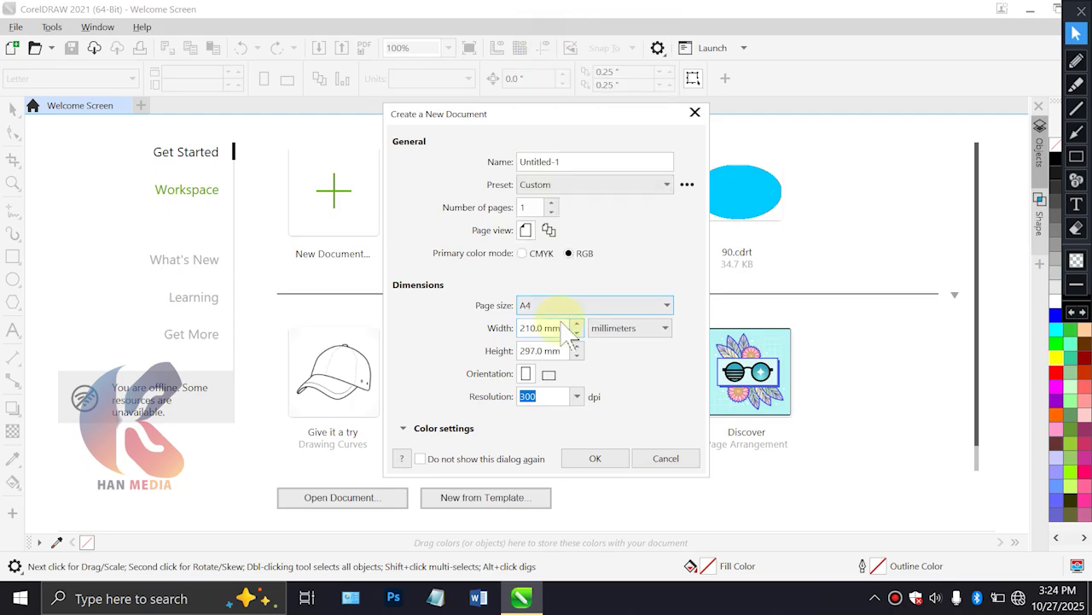
left_click(549, 373)
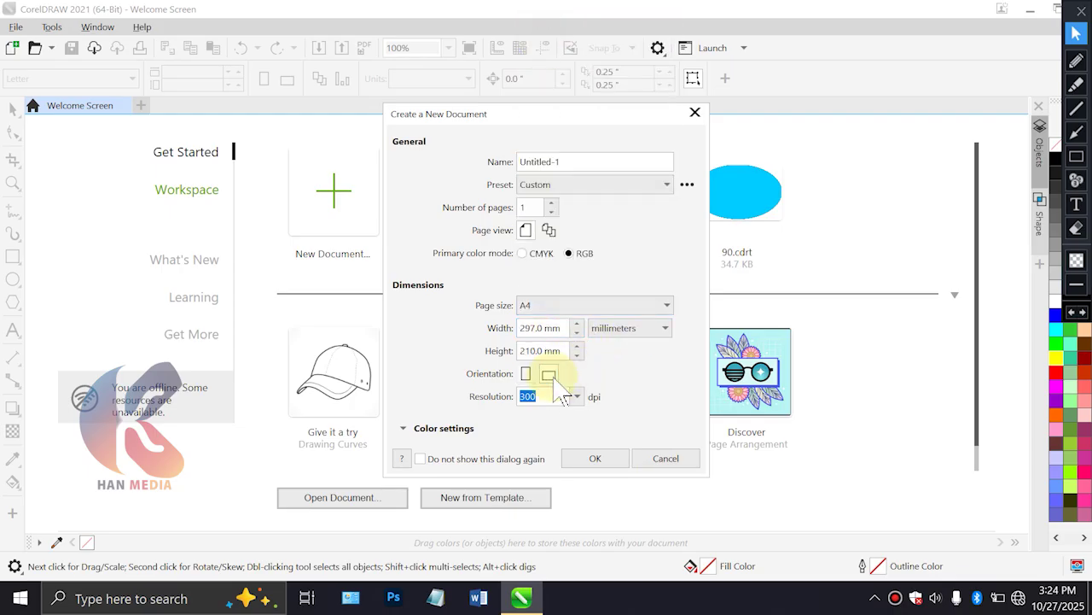
left_click(526, 374)
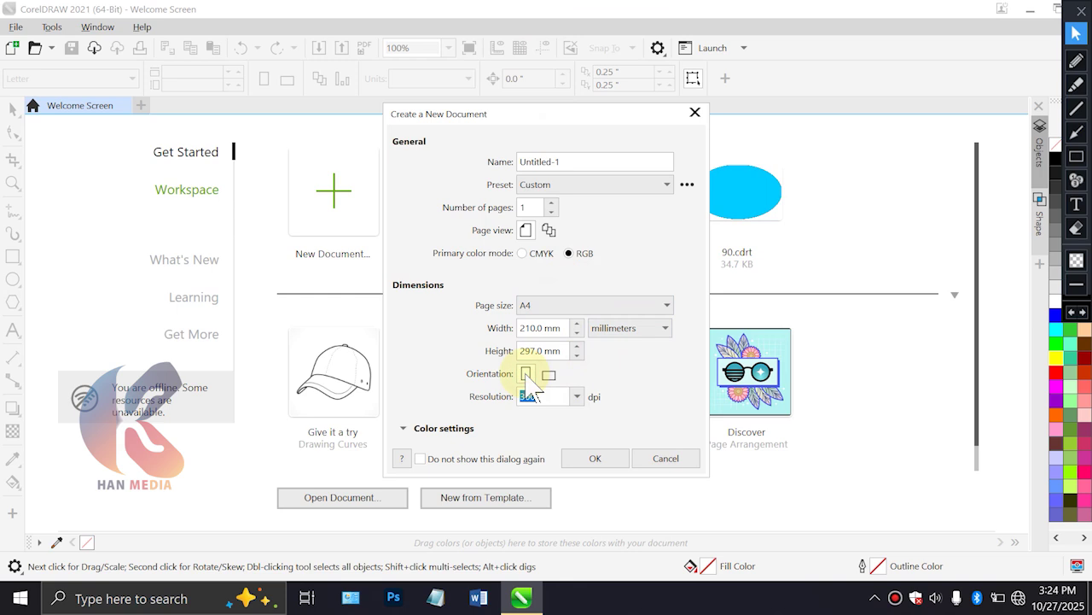
Create the A4 portrait document, close it again and start another new document
left_click(595, 459)
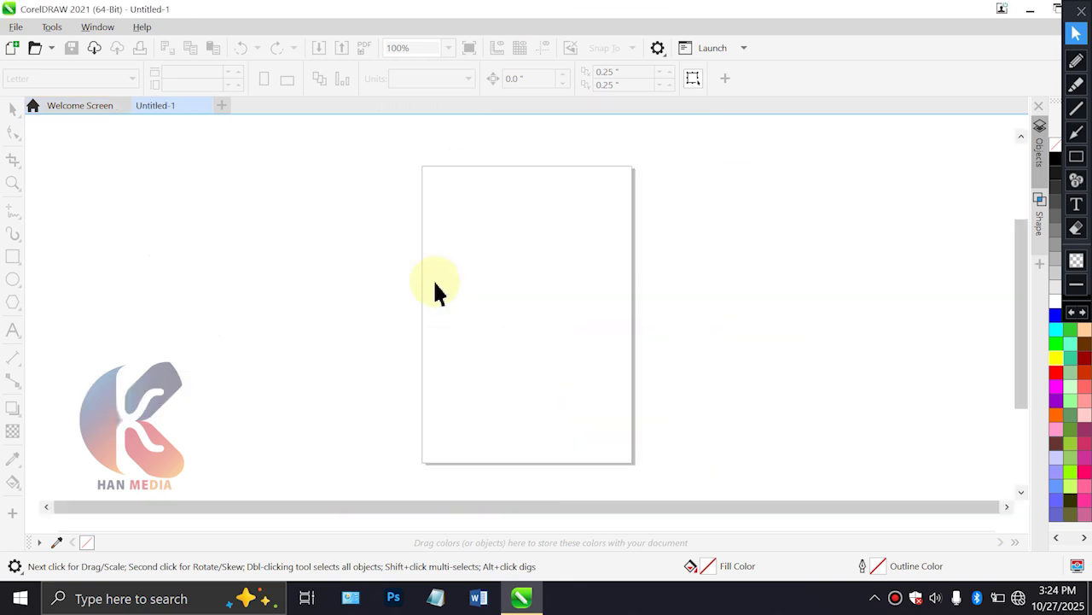
left_click_drag(505, 231, 353, 237)
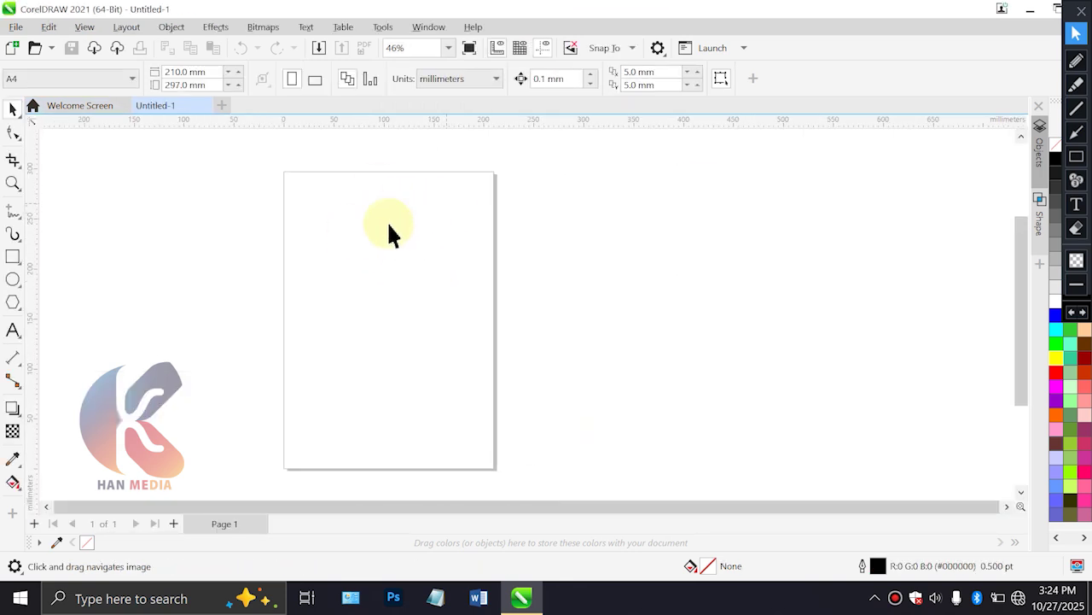
left_click(203, 105)
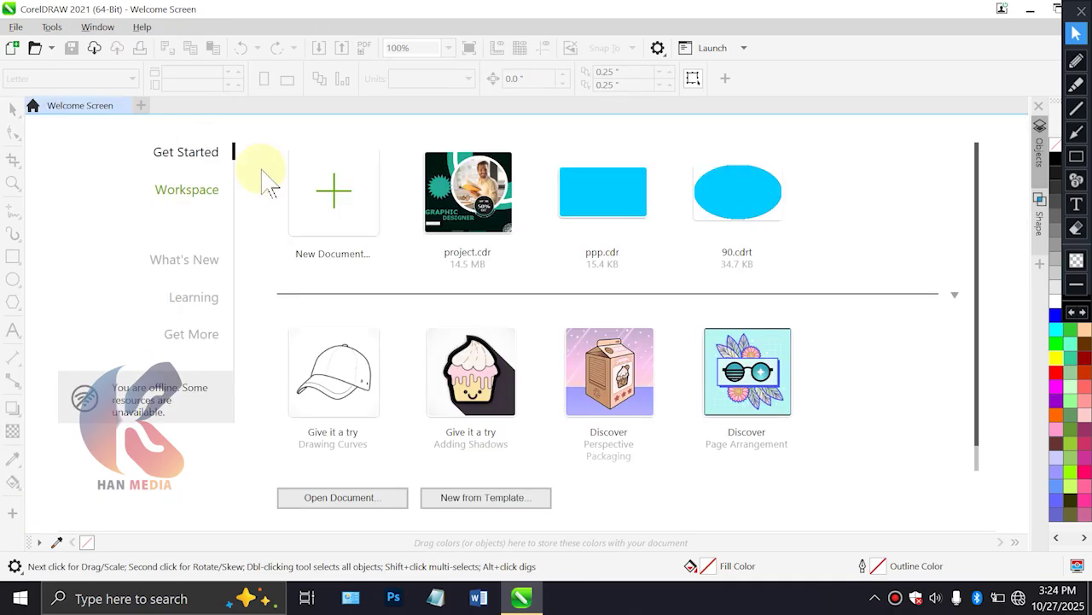
left_click(326, 179)
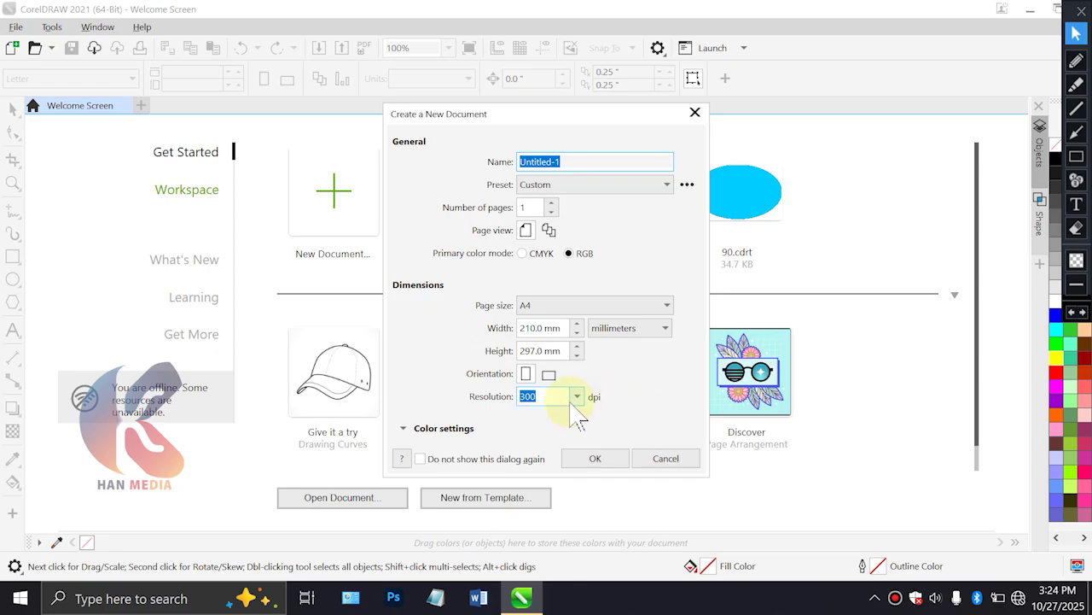
Annotate the resolution setting with red freehand marks and the numbers 20 and 180, and clear all the annotations
left_click(543, 396)
mouse_move(543, 396)
left_mouse_down()
mouse_move(675, 378)
mouse_move(688, 395)
mouse_move(648, 175)
left_mouse_up()
mouse_move(605, 226)
left_mouse_down()
mouse_move(639, 162)
mouse_move(777, 192)
left_mouse_up()
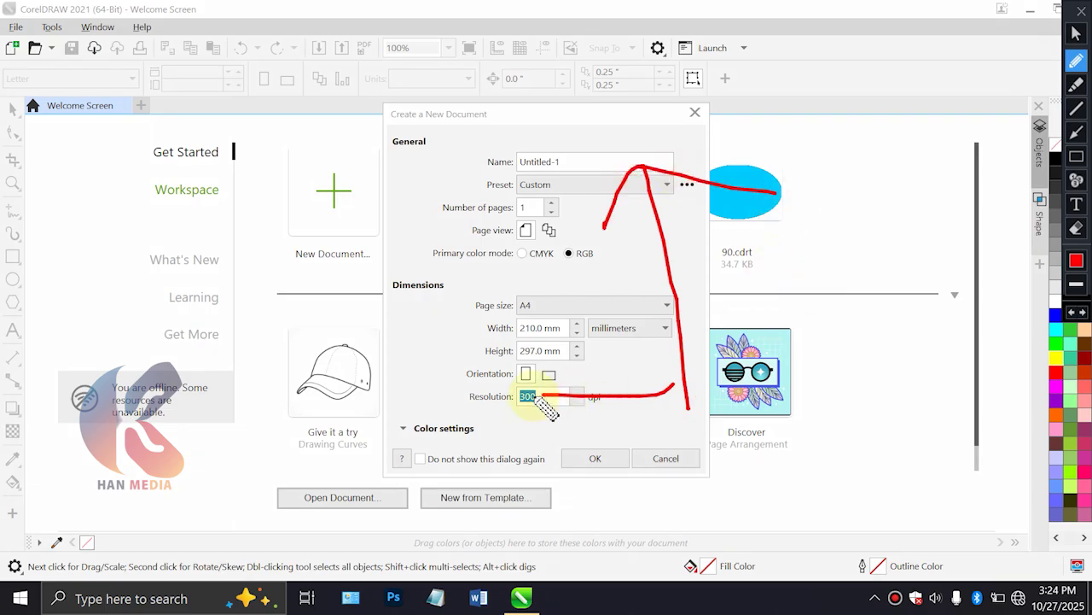
left_click_drag(817, 261, 836, 271)
mouse_move(822, 220)
left_mouse_down()
mouse_move(825, 273)
mouse_move(810, 276)
mouse_move(825, 299)
left_mouse_up()
left_click_drag(868, 370, 871, 371)
mouse_move(888, 314)
left_mouse_down()
mouse_move(892, 350)
mouse_move(888, 318)
mouse_move(905, 320)
left_mouse_up()
mouse_move(875, 237)
left_mouse_down()
mouse_move(901, 230)
mouse_move(906, 200)
left_mouse_up()
mouse_move(523, 397)
left_mouse_down()
mouse_move(561, 449)
mouse_move(576, 291)
left_mouse_up()
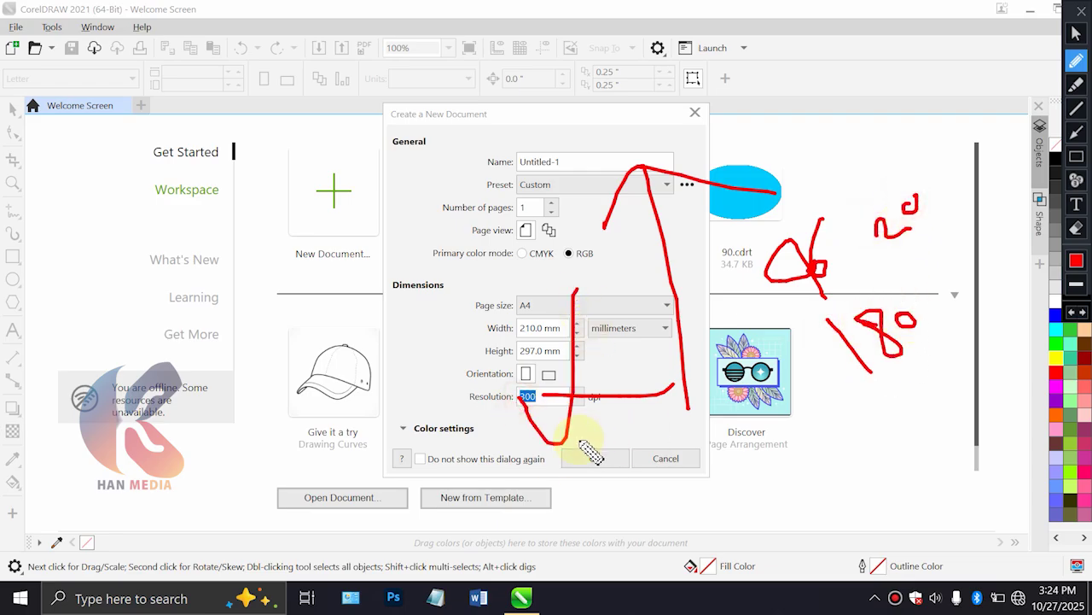
mouse_move(512, 394)
left_mouse_down()
mouse_move(541, 428)
mouse_move(525, 422)
mouse_move(507, 372)
left_mouse_up()
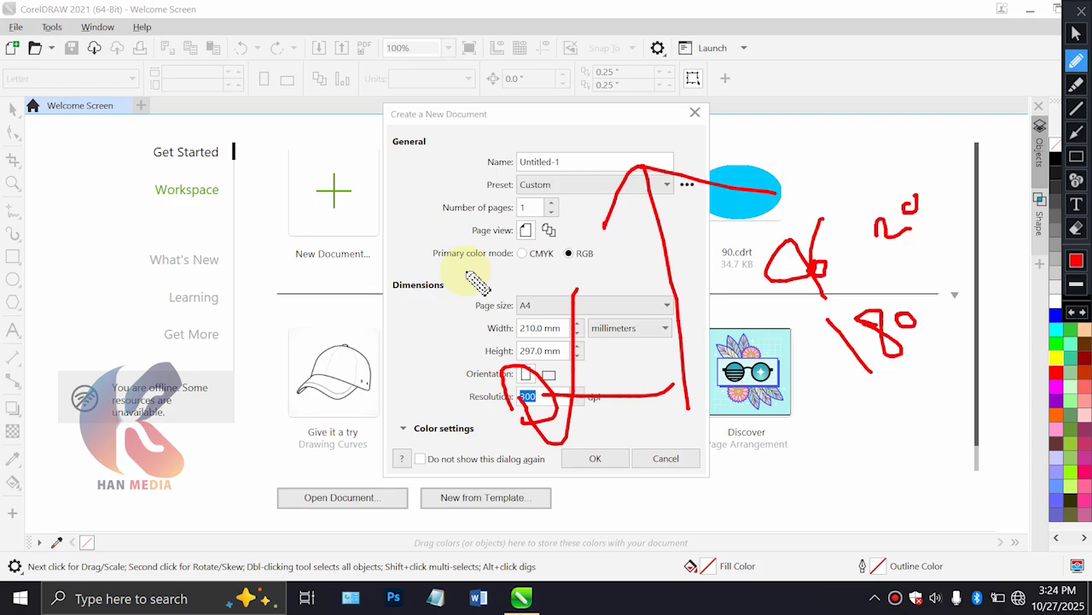
left_click(1077, 228)
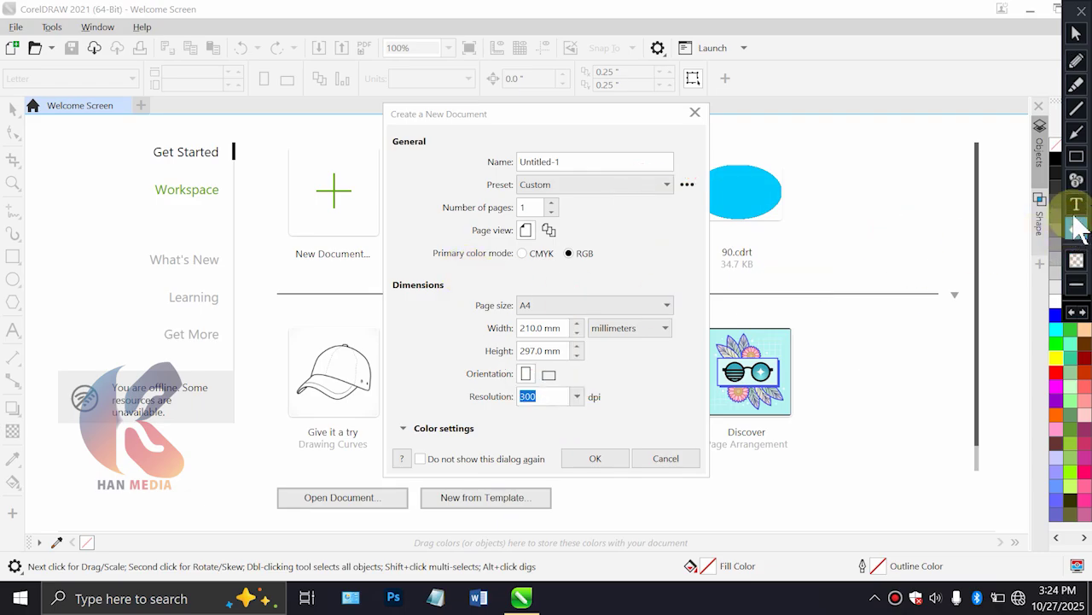
left_click(1076, 32)
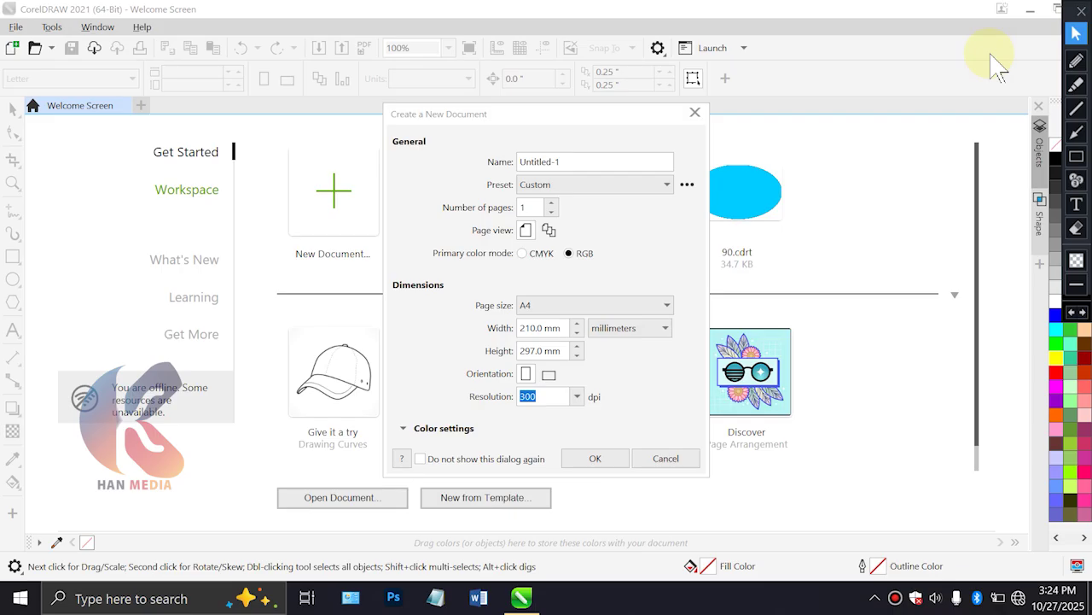
Review the available resolution options and set the new document's resolution to 100 dpi
left_click(577, 396)
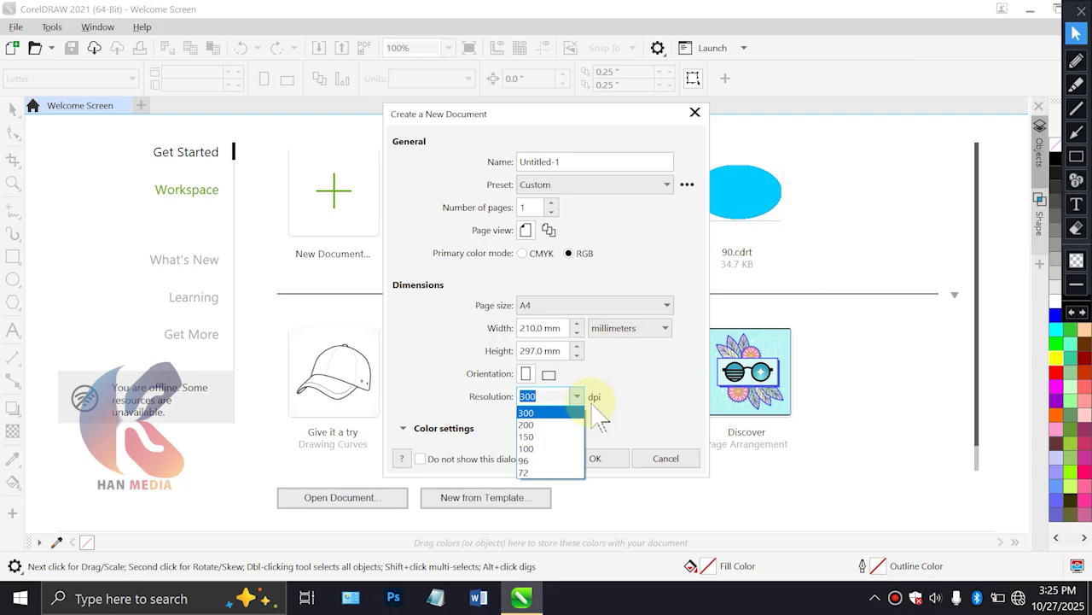
left_click(546, 399)
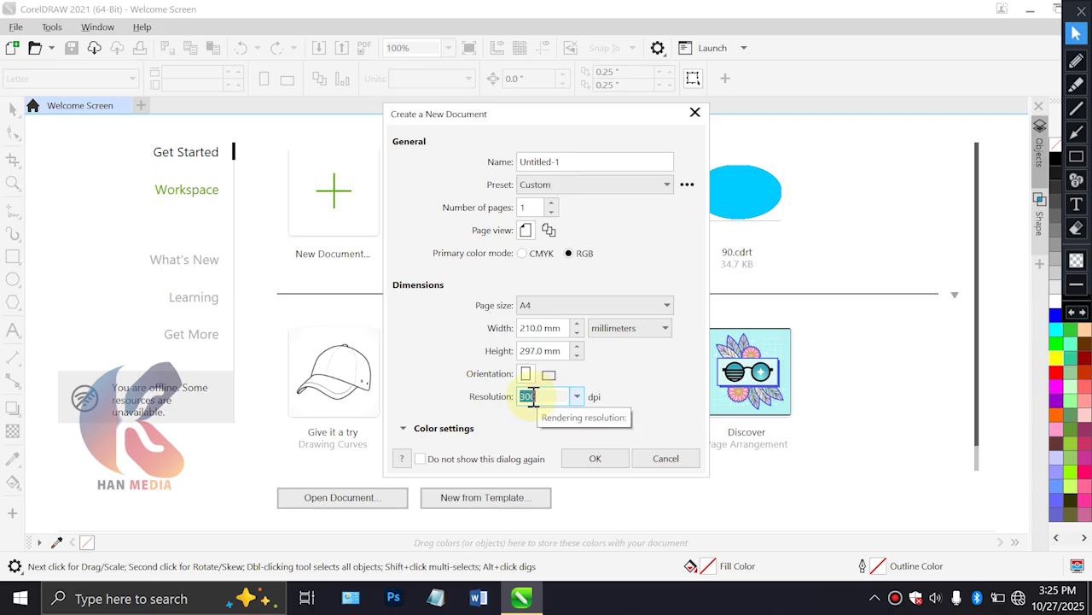
left_click(576, 396)
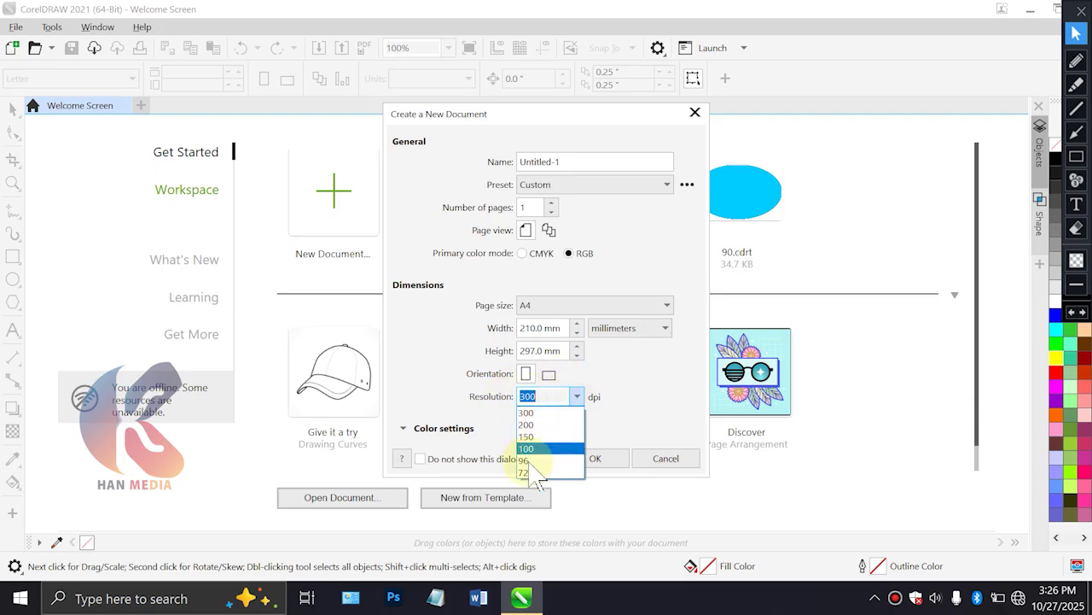
left_click(415, 365)
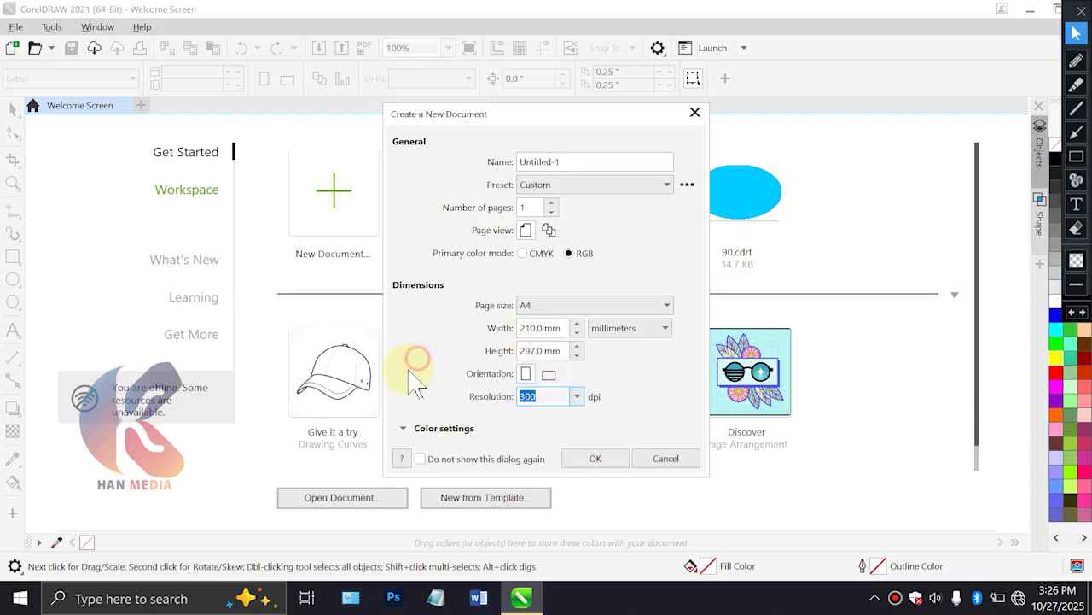
left_click(578, 397)
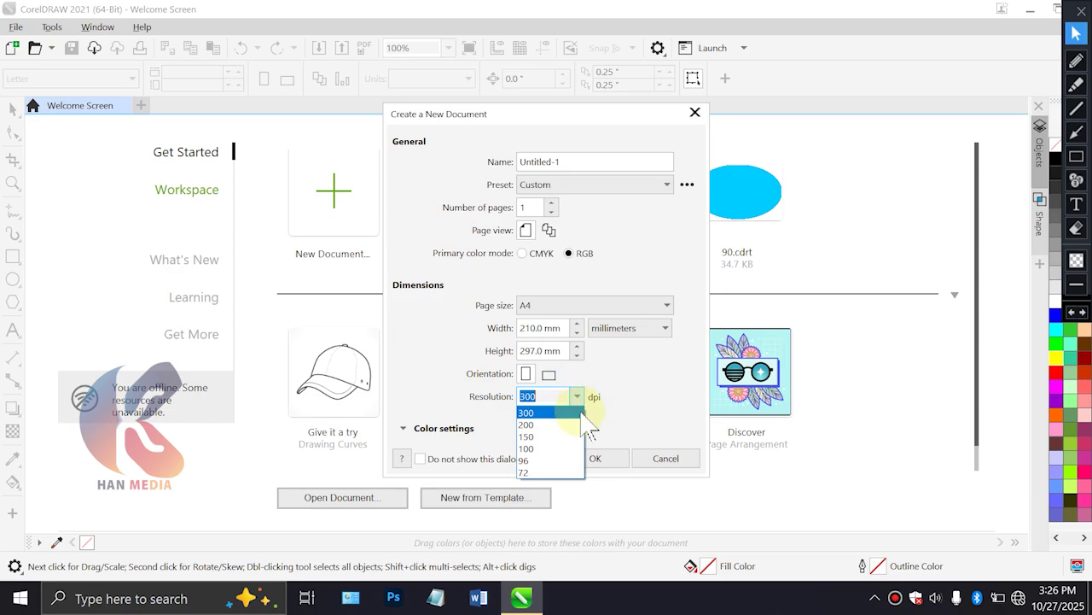
left_click(526, 448)
Mark the CMYK and RGB color modes and the resolution setting with red arrows, and clear all the annotations
left_click(1077, 132)
left_click_drag(614, 253, 538, 250)
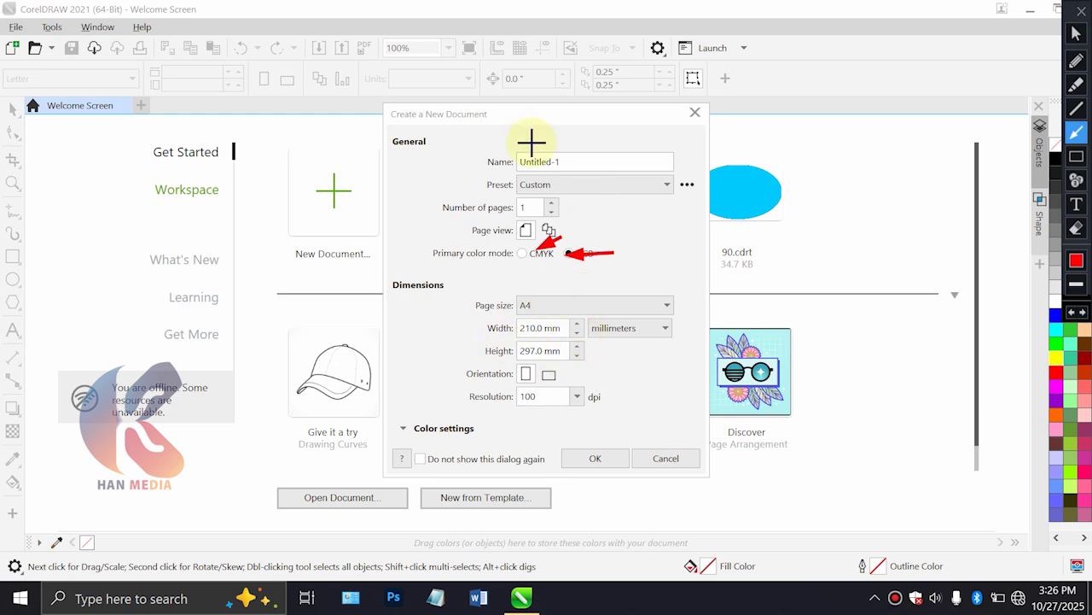
mouse_move(519, 258)
left_mouse_down()
mouse_move(563, 284)
mouse_move(598, 353)
left_mouse_up()
left_click_drag(551, 260, 514, 251)
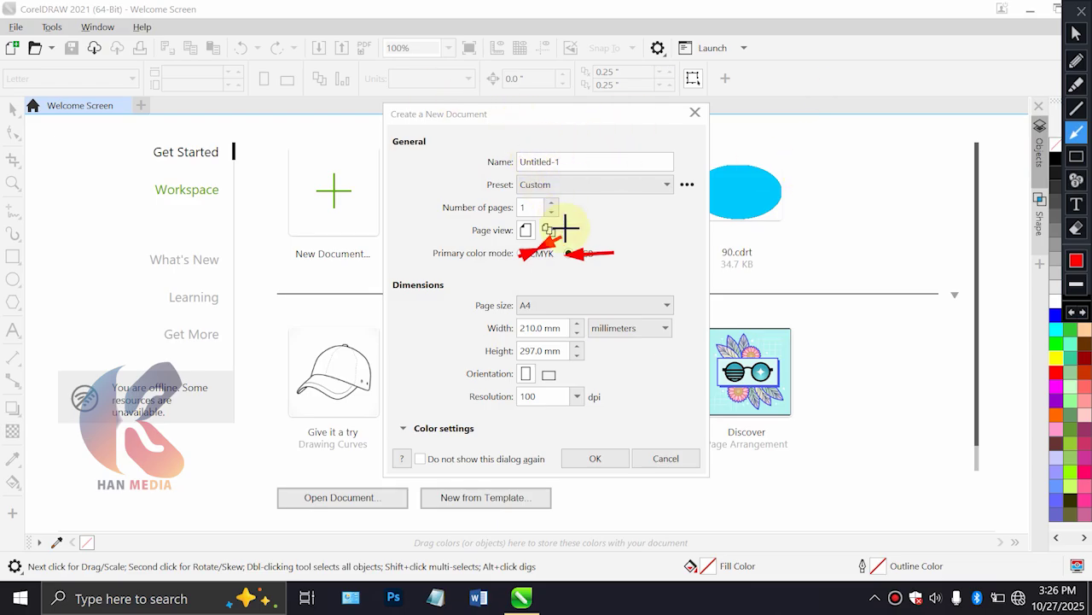
mouse_move(550, 238)
left_mouse_down()
mouse_move(526, 249)
mouse_move(550, 275)
mouse_move(531, 257)
left_mouse_up()
mouse_move(452, 426)
left_mouse_down()
mouse_move(515, 408)
mouse_move(511, 394)
left_mouse_up()
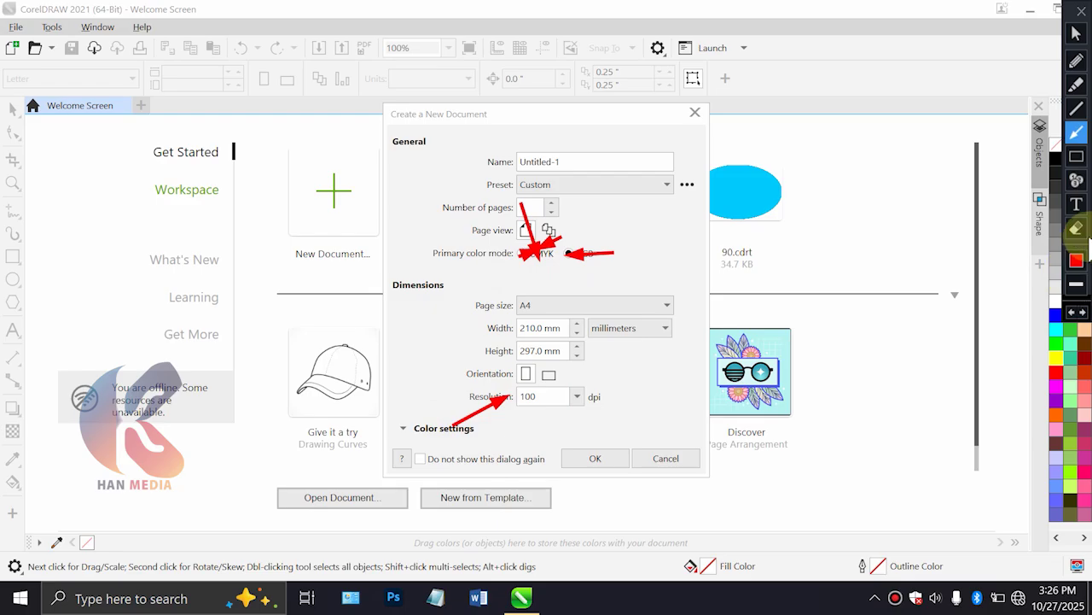
left_click(1076, 228)
left_click(1077, 34)
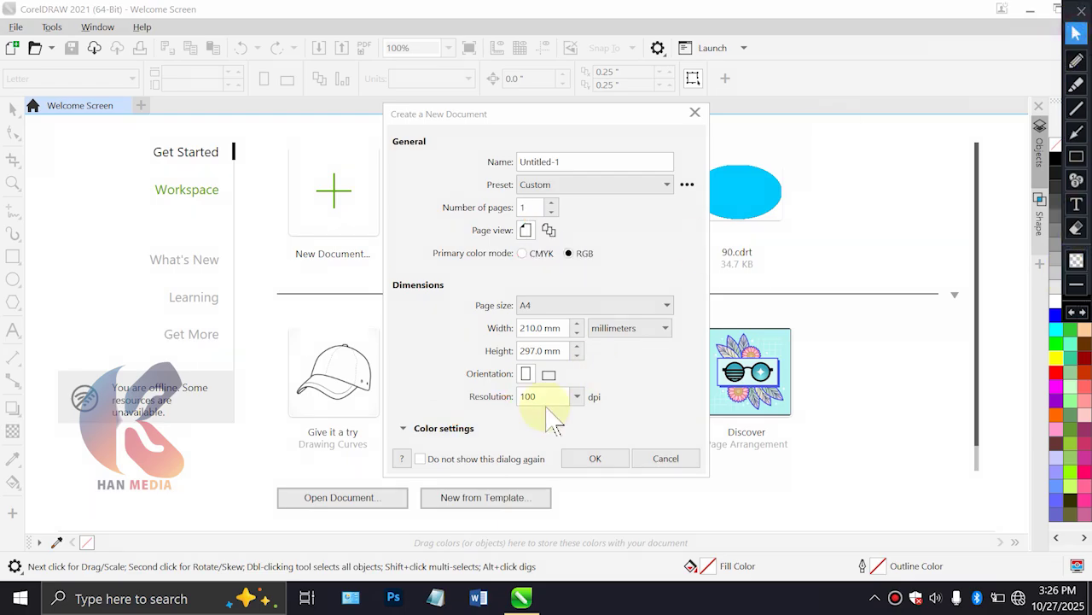
Create the new A4 portrait document with RGB color mode and 100 dpi resolution
left_click(608, 459)
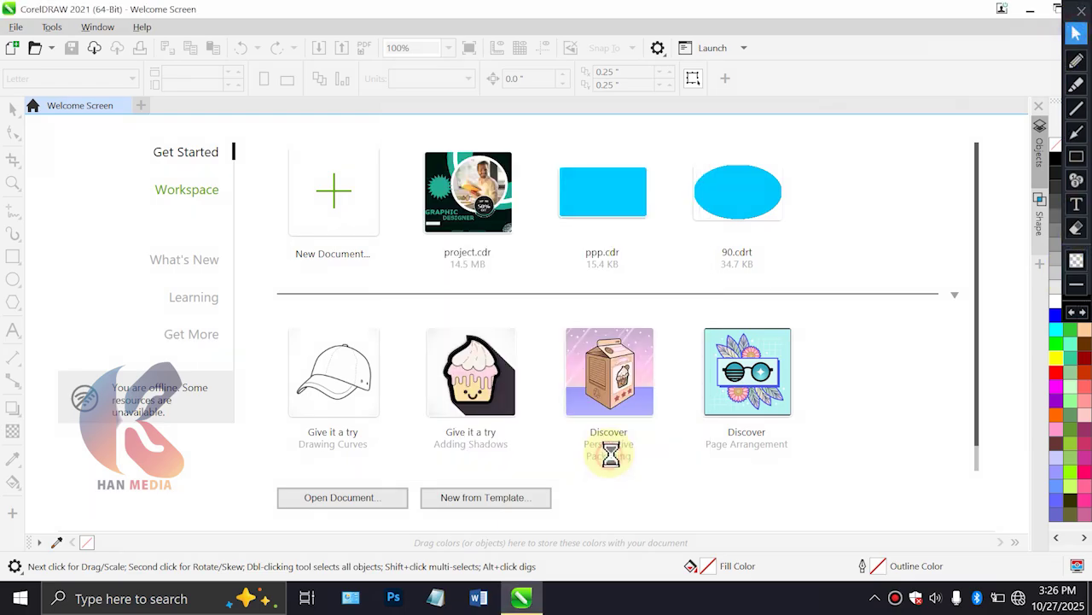
left_click_drag(495, 214, 286, 235)
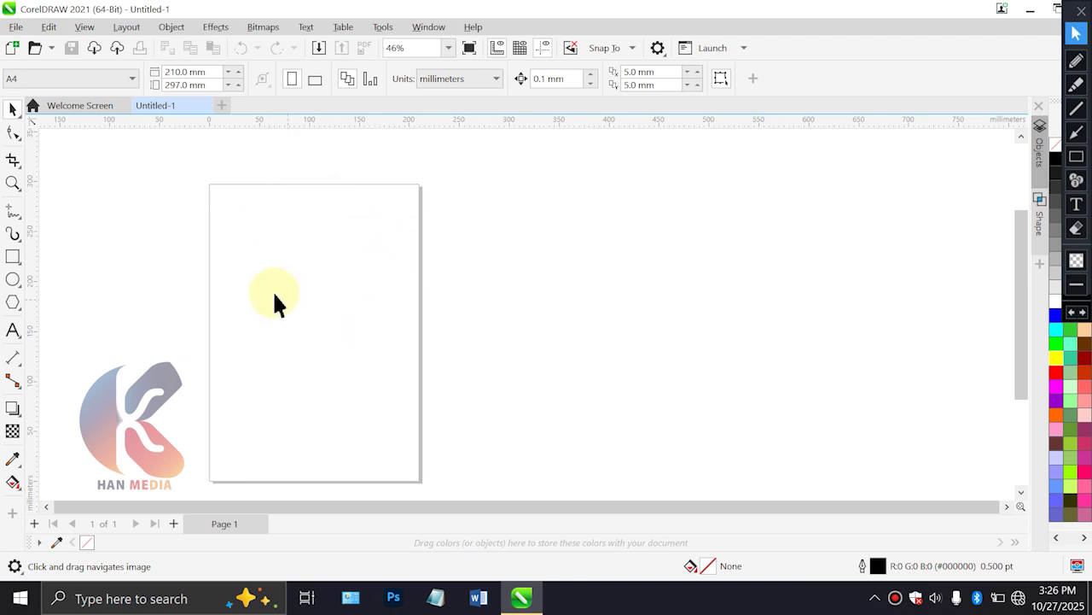
mouse_move(289, 271)
left_mouse_down()
mouse_move(487, 281)
mouse_move(308, 272)
left_mouse_up()
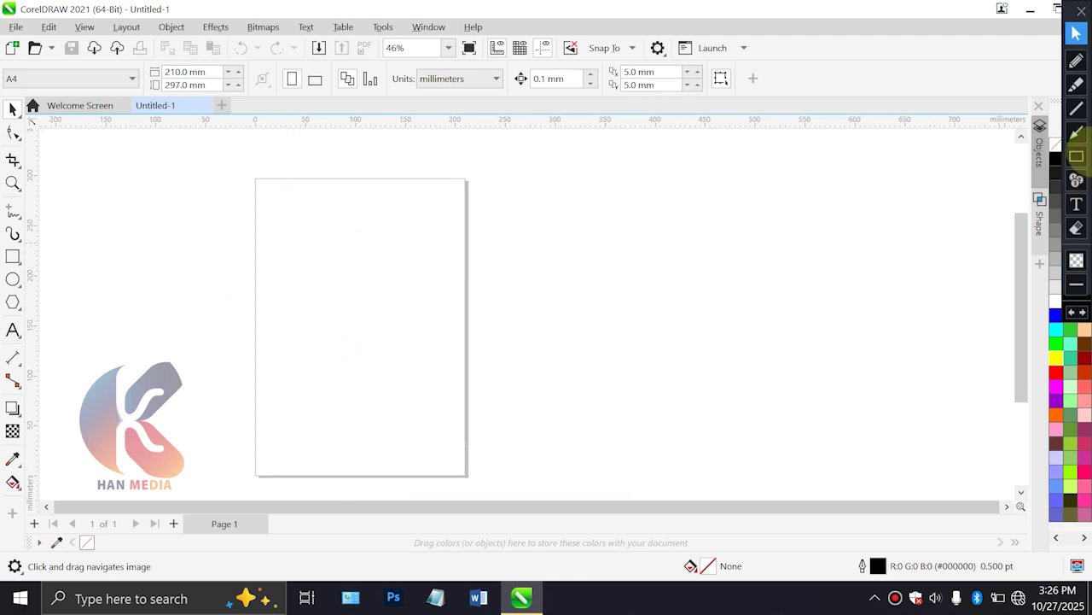
Outline the property bar and the toolbox with red rectangles, and clear all the annotations
left_click(1076, 156)
left_click_drag(9, 64, 513, 97)
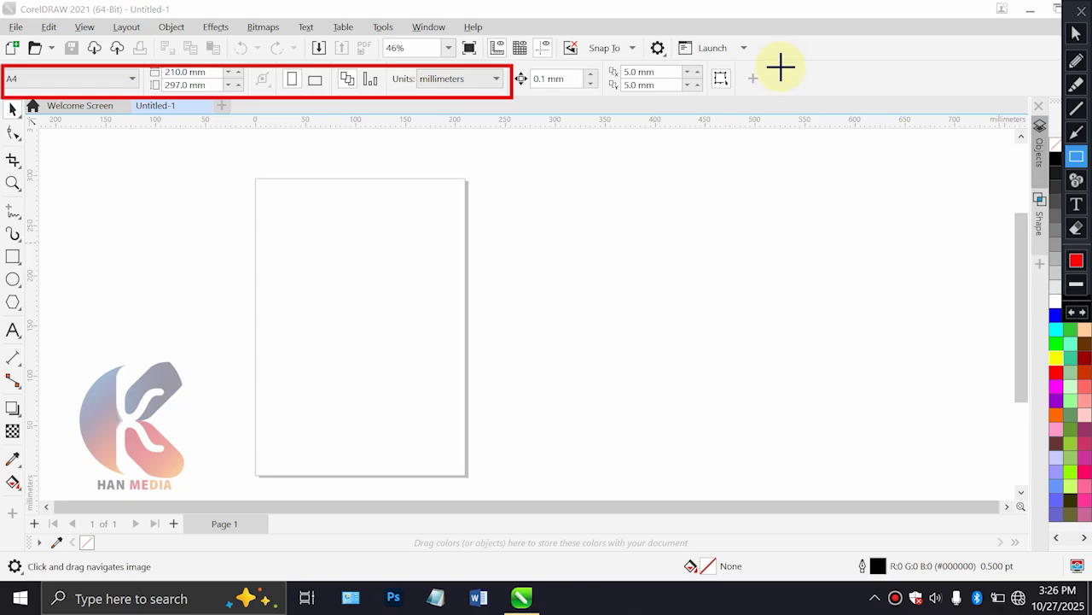
mouse_move(3, 97)
left_mouse_down()
mouse_move(29, 226)
mouse_move(16, 485)
mouse_move(26, 495)
left_mouse_up()
left_click_drag(4, 120, 40, 262)
mouse_move(54, 70)
left_mouse_down()
mouse_move(710, 88)
mouse_move(713, 99)
left_mouse_up()
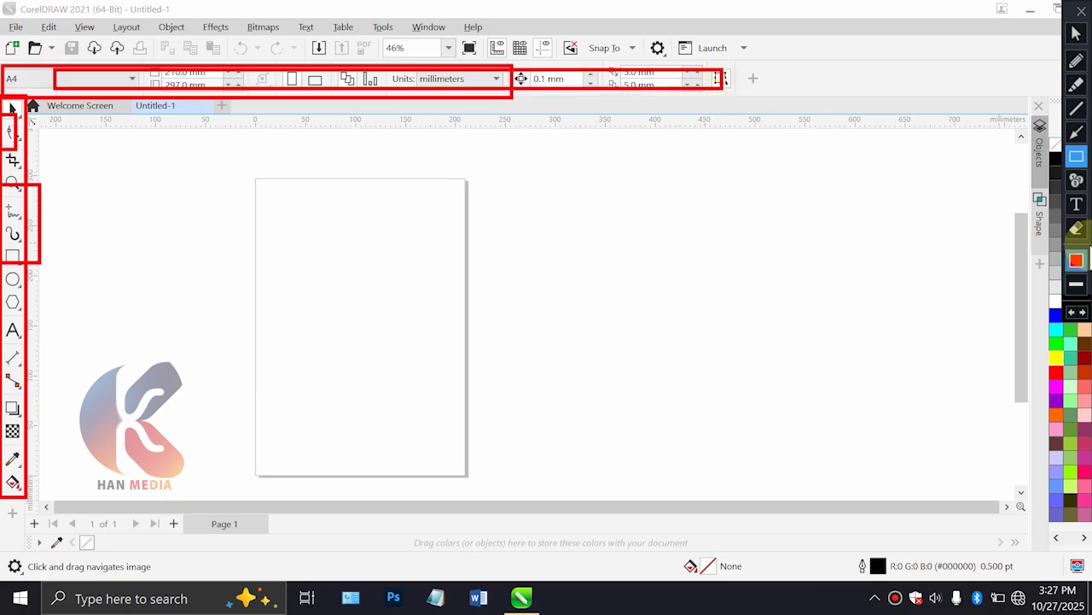
left_click(1077, 228)
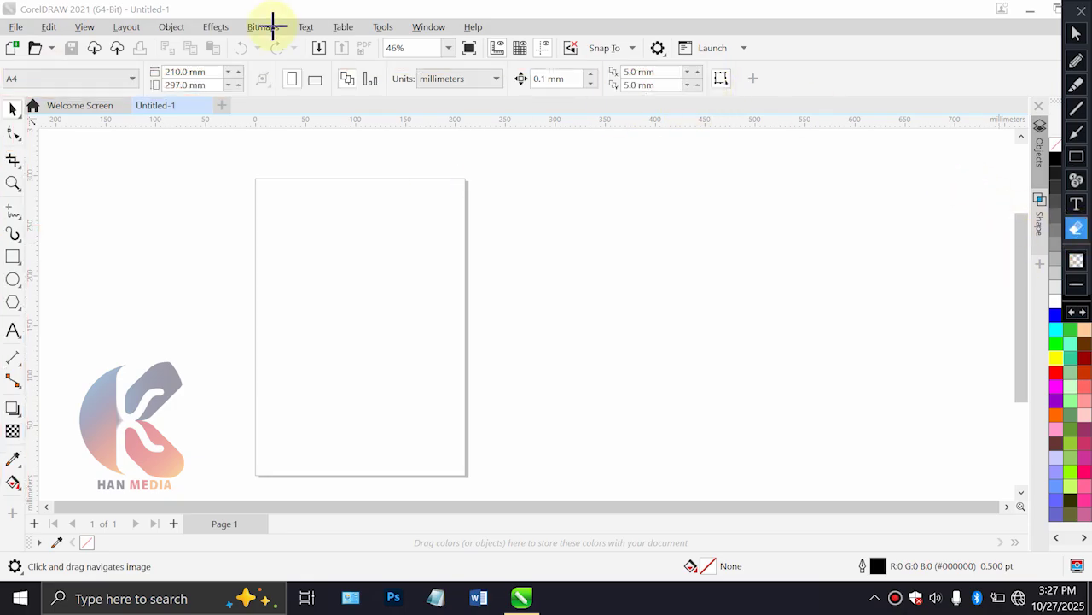
left_click(1075, 32)
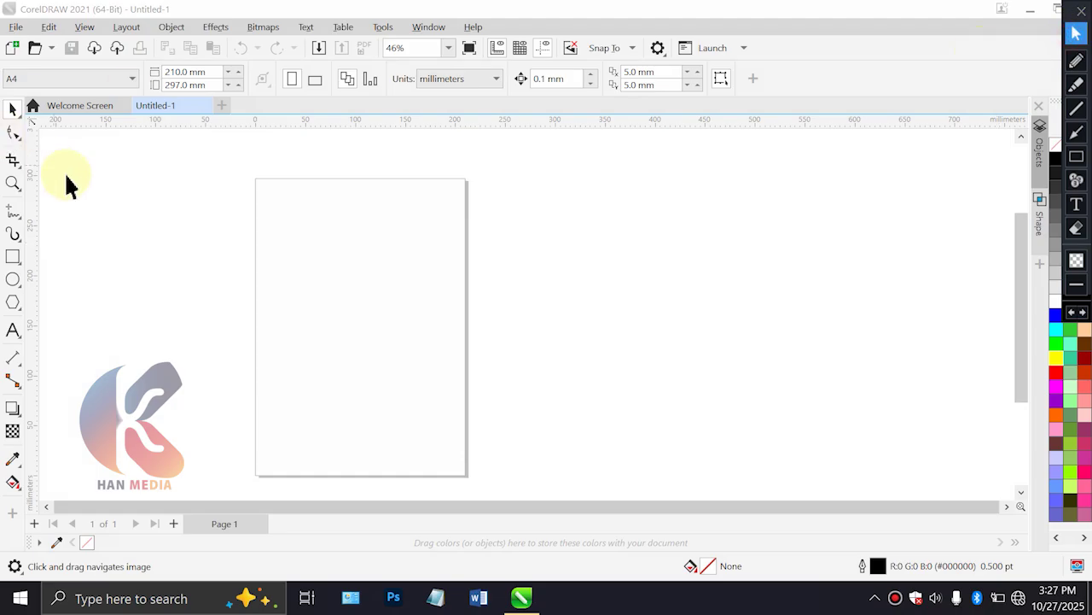
Activate the Rectangle, Polygon and Text tools in turn to examine the property bar options of each
left_click(15, 256)
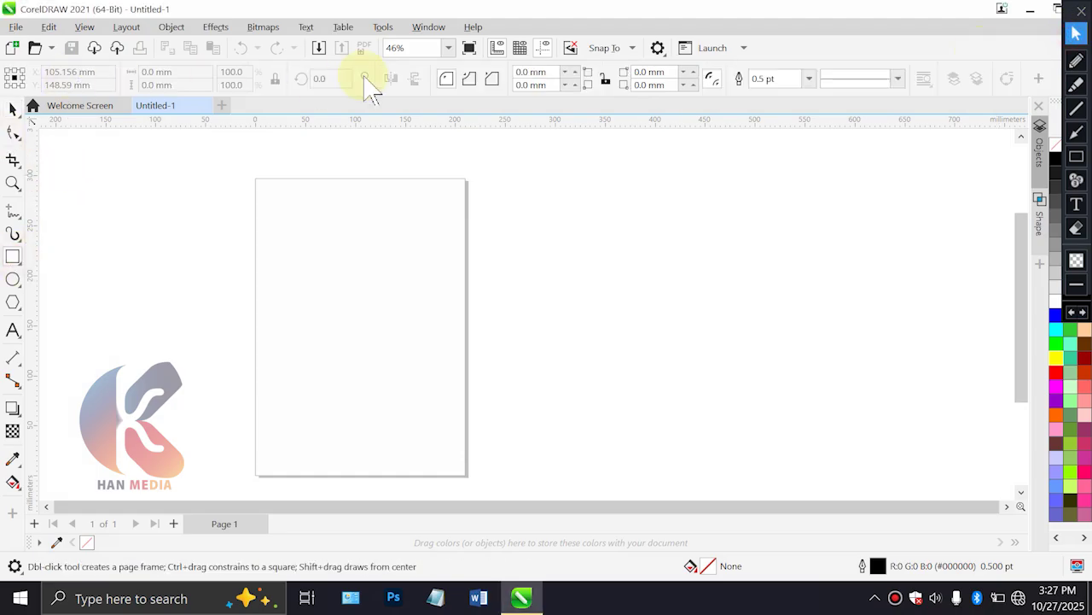
left_click(13, 301)
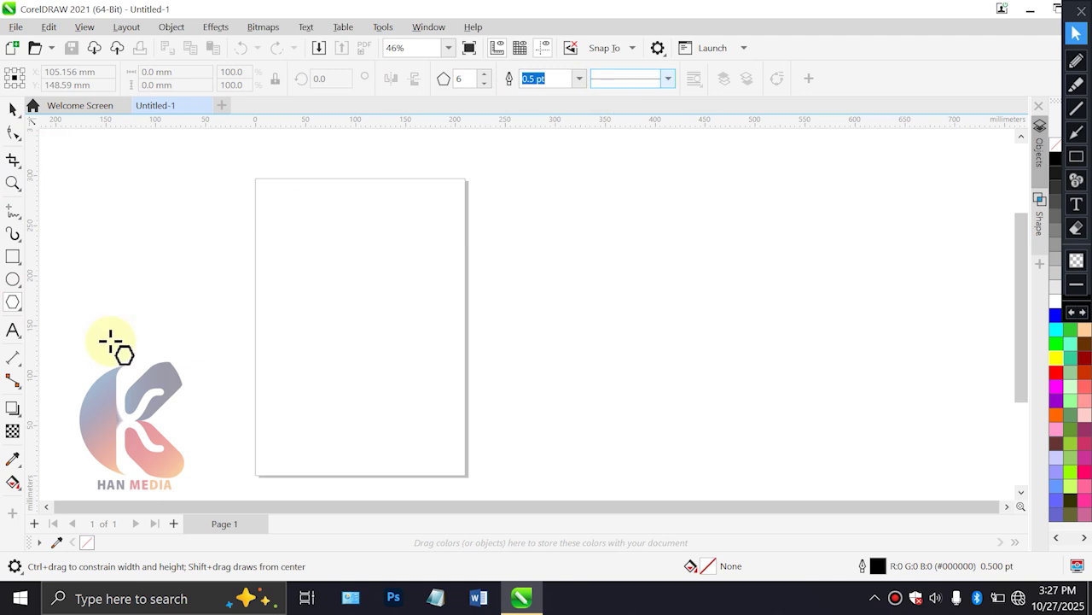
left_click(13, 330)
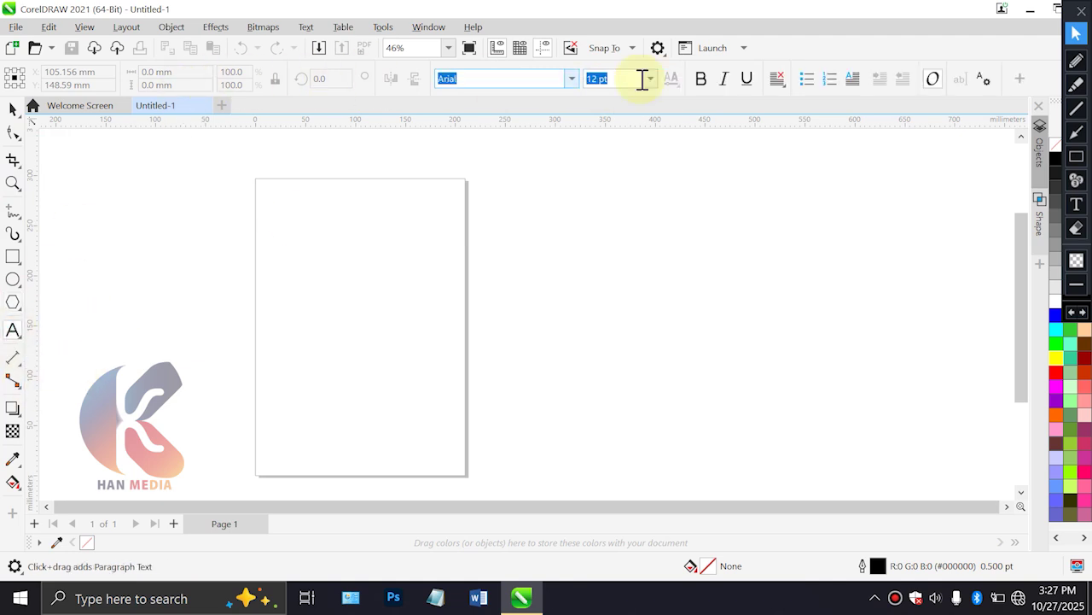
Activate the Drop Shadow tool and return to the Pick tool to compare their property bar options
left_click(12, 408)
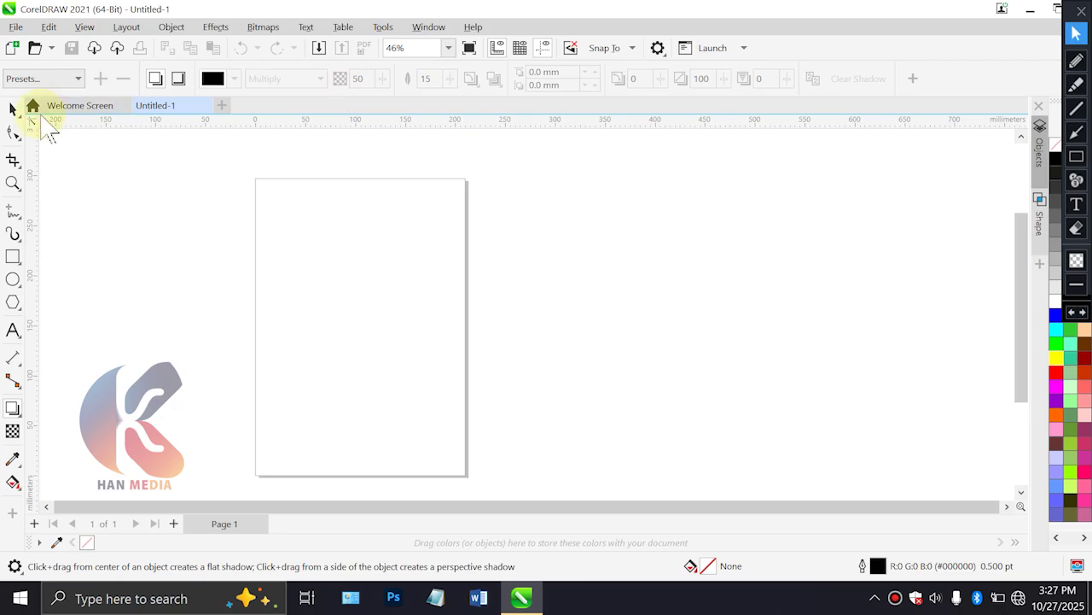
left_click(15, 109)
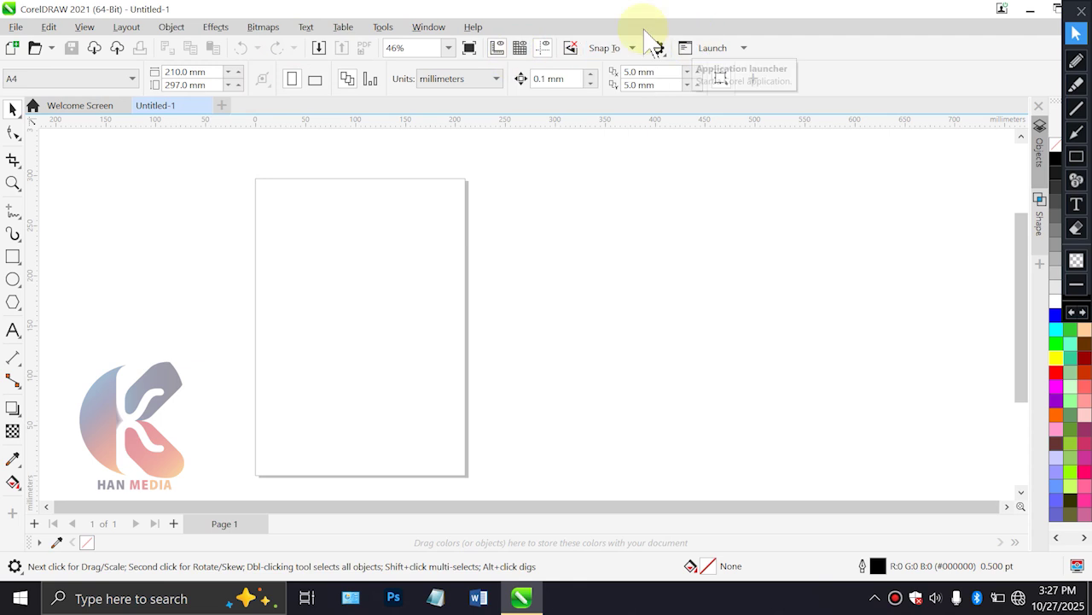
Magnify the view to 400%, zoom back out to the whole page, and switch the page to landscape orientation
left_click(447, 48)
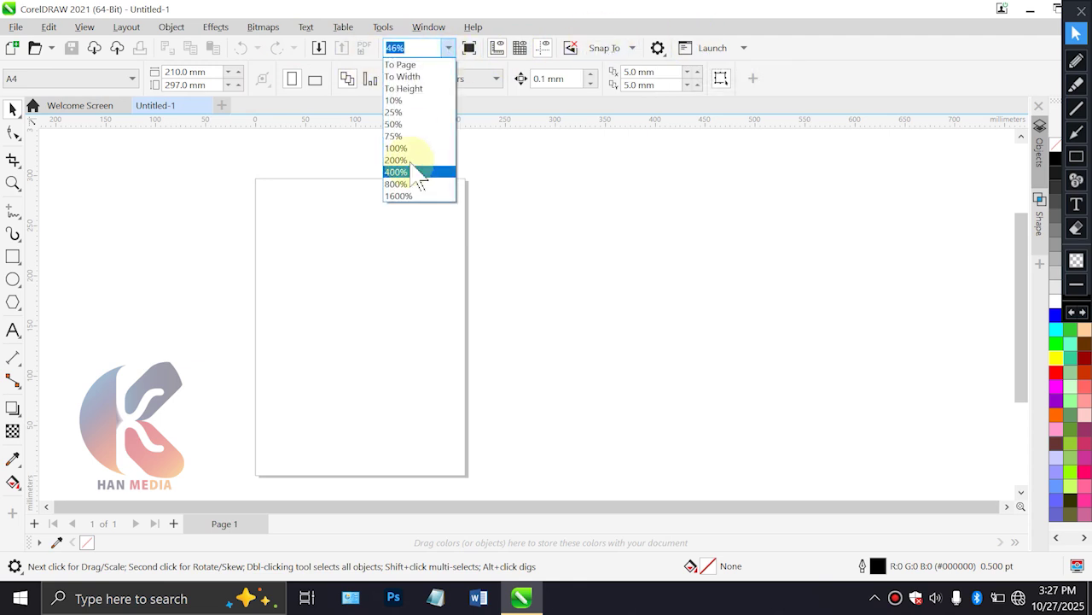
left_click(413, 168)
scroll(298, 248, "left", 5)
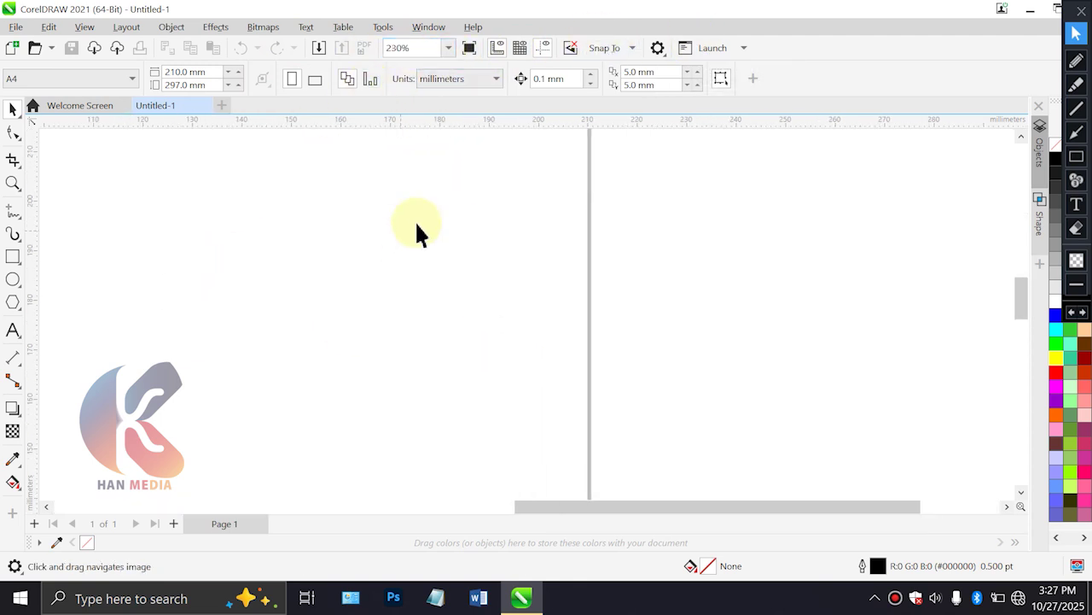
scroll(392, 205, "down", 3)
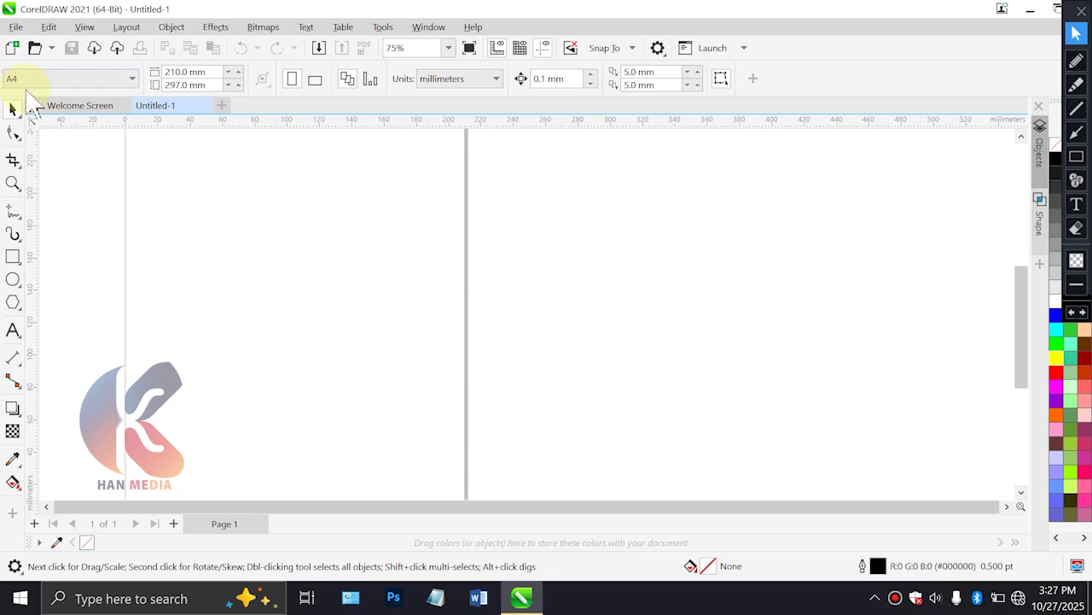
scroll(342, 247, "left", 5)
scroll(421, 236, "down", 2)
scroll(390, 268, "right", 3)
left_click(315, 79)
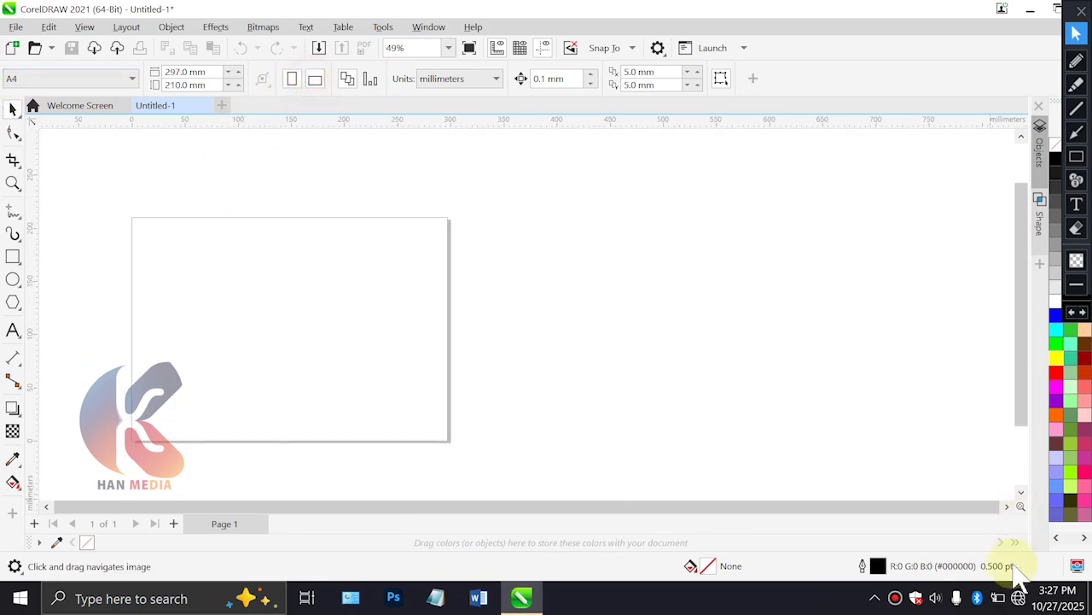
left_click(895, 598)
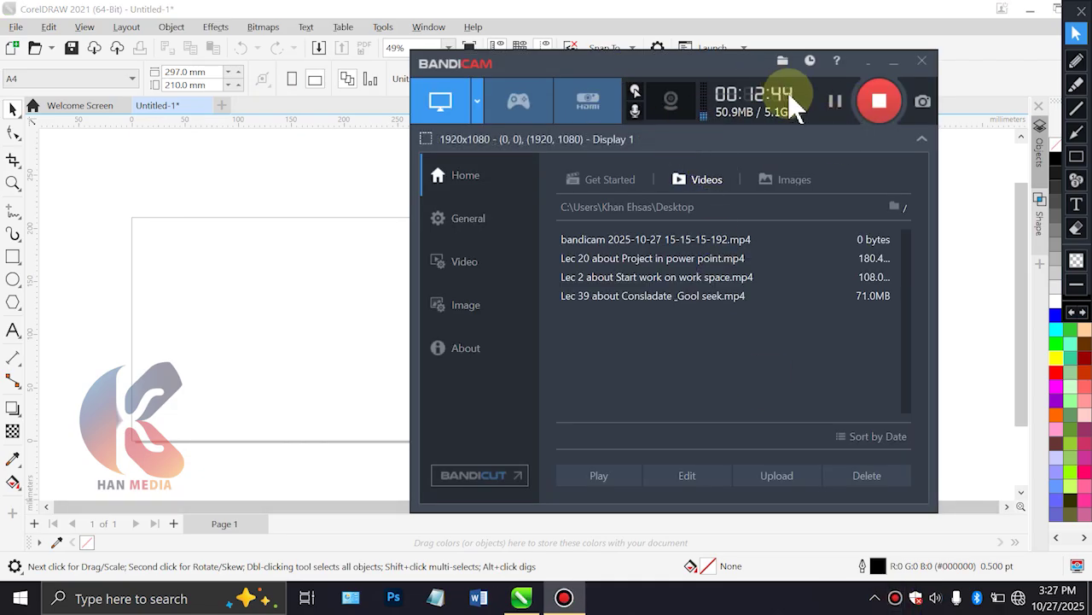
left_click(835, 103)
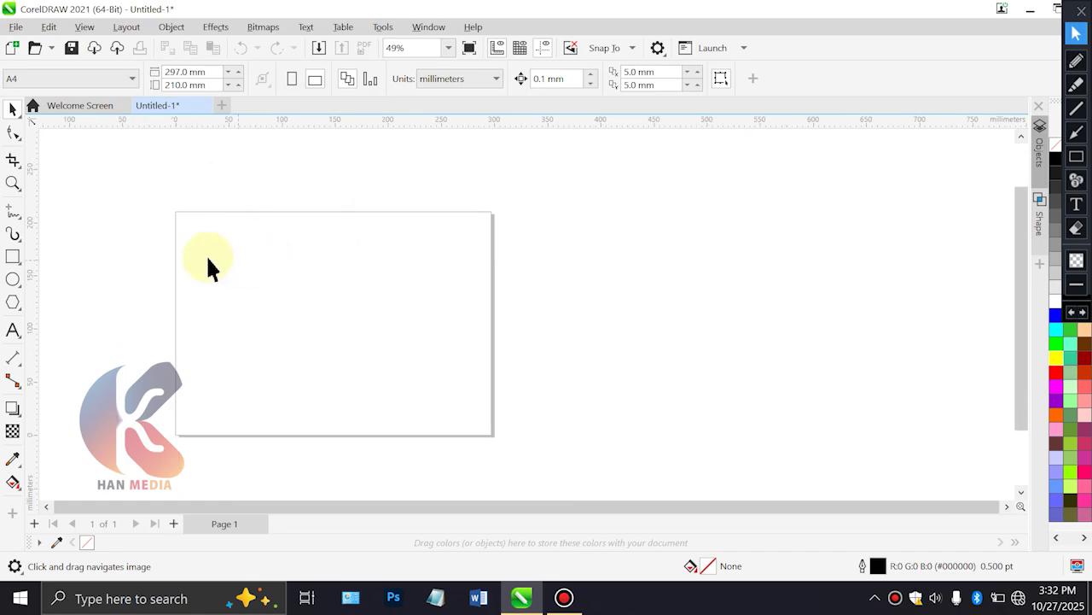
scroll(239, 265, "up", 2)
left_click_drag(303, 264, 205, 307)
scroll(825, 292, "down", 2)
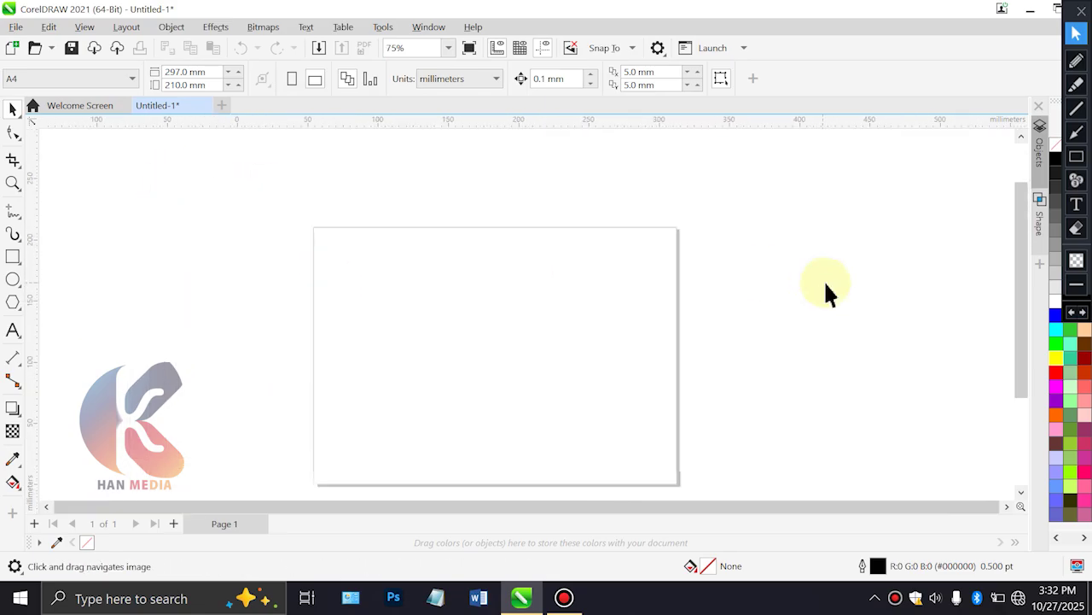
Outline the page and several areas of the surrounding workspace with red rectangles, and clear all the annotations
left_click(1075, 156)
mouse_move(372, 229)
left_mouse_down()
mouse_move(542, 393)
mouse_move(605, 411)
left_mouse_up()
mouse_move(620, 416)
left_mouse_down()
mouse_move(740, 463)
mouse_move(722, 449)
left_mouse_up()
key("ctrl+z")
key("ctrl+z")
left_click_drag(383, 234, 698, 457)
left_click_drag(779, 240, 845, 308)
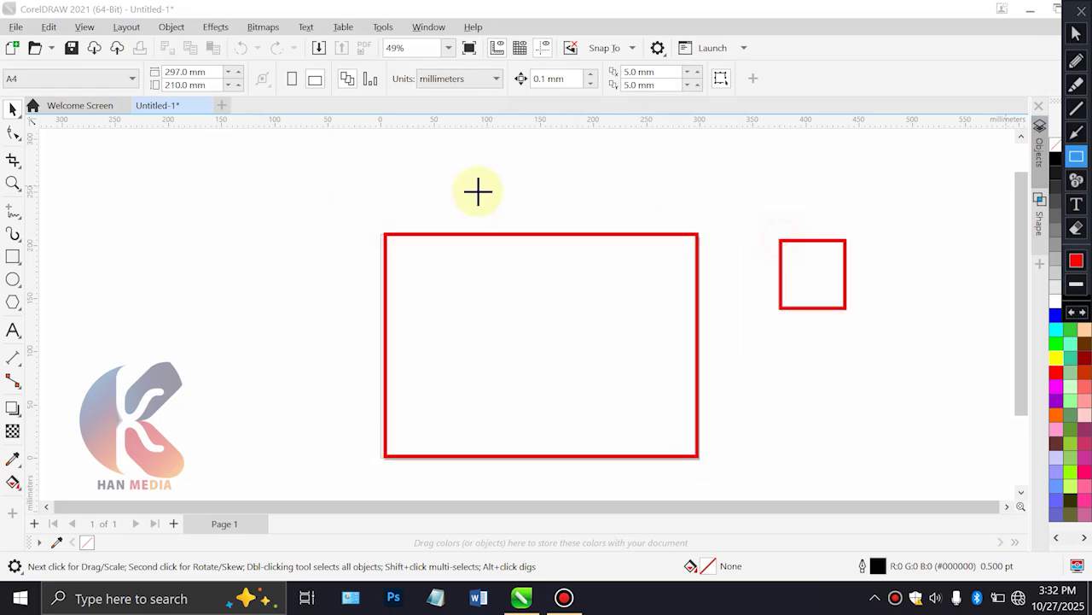
left_click_drag(204, 234, 174, 373)
left_click_drag(43, 283, 158, 166)
left_click_drag(306, 164, 678, 175)
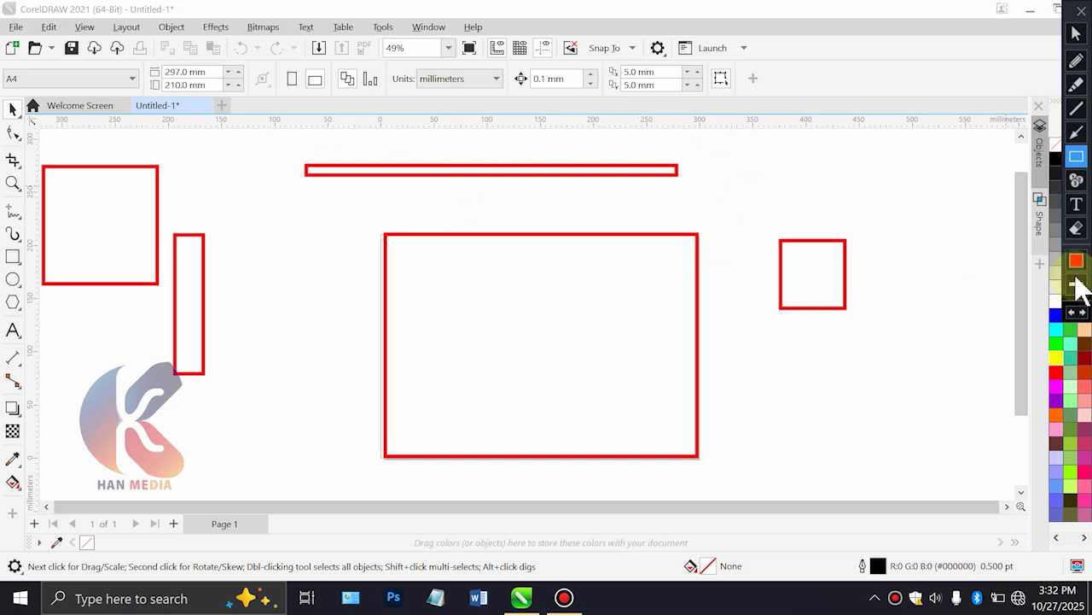
key("ctrl+a")
key("Delete")
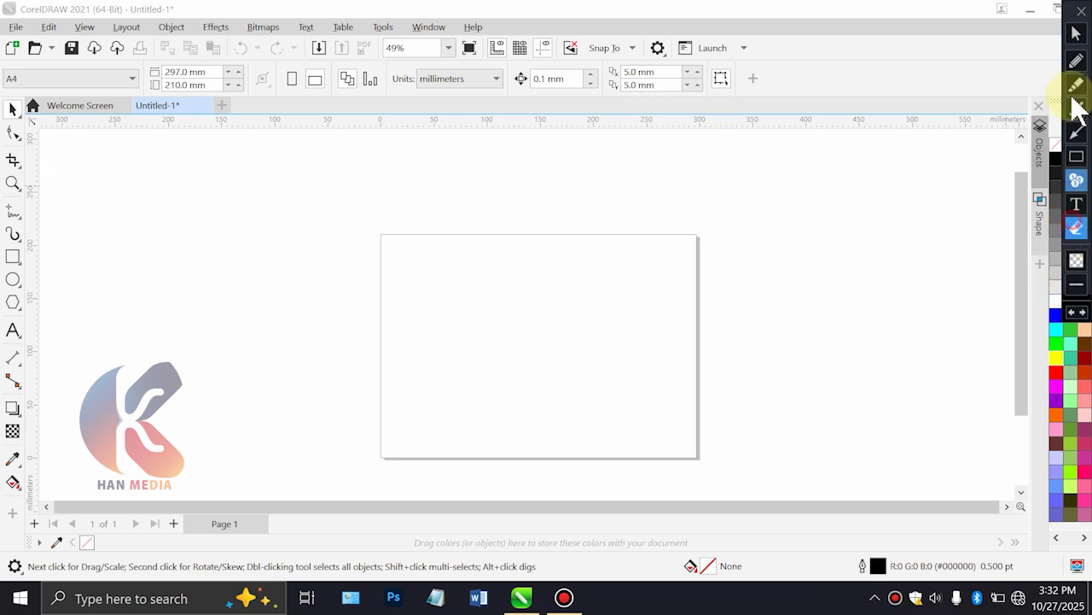
left_click(13, 109)
left_click_drag(483, 288, 247, 263)
scroll(205, 210, "up", 1)
scroll(247, 262, "up", 2)
left_click_drag(289, 228, 303, 183)
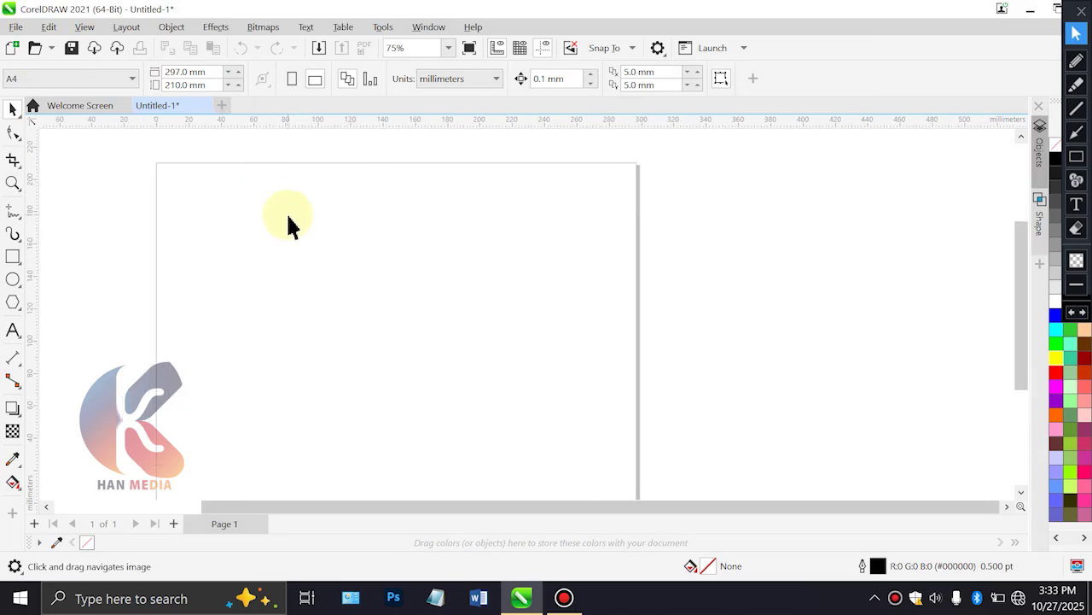
scroll(432, 204, "down", 1)
left_click_drag(436, 217, 485, 248)
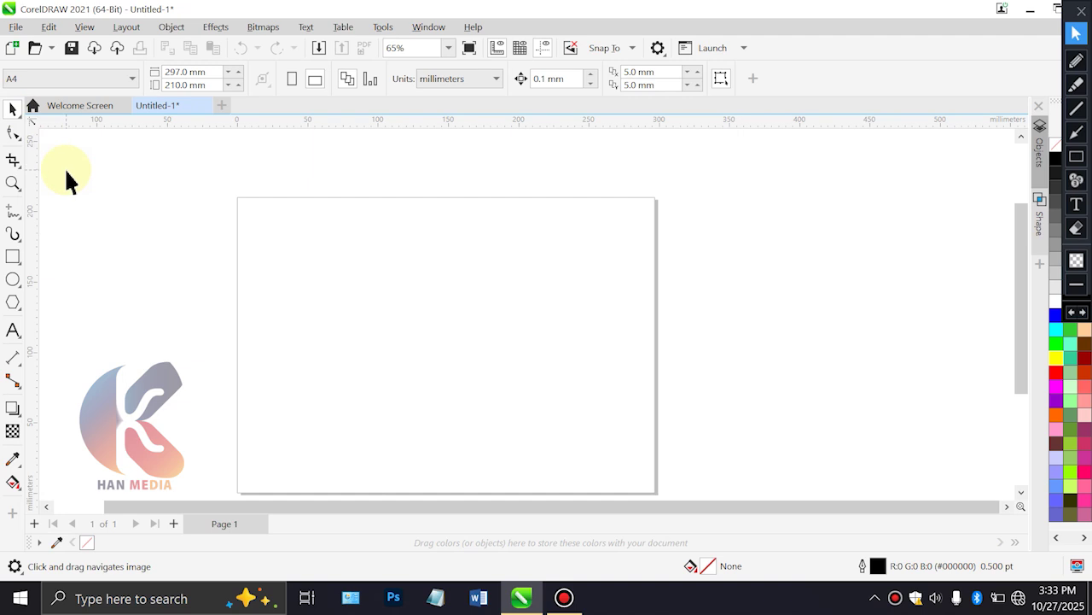
Examine the tools grouped with the Pick tool and with the Shape tool in the toolbox
right_click(13, 108)
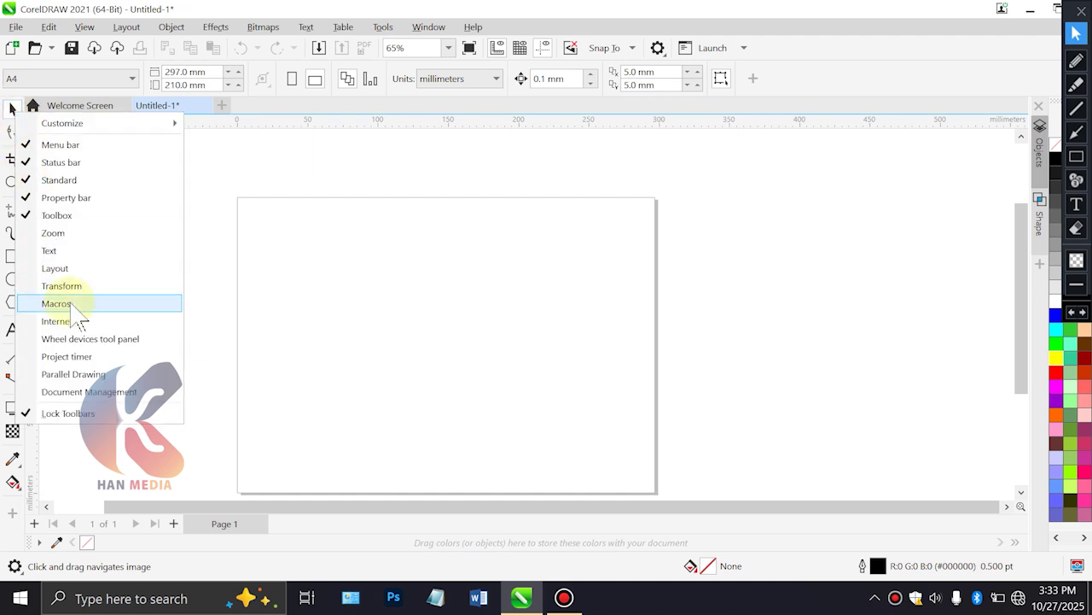
left_click(317, 195)
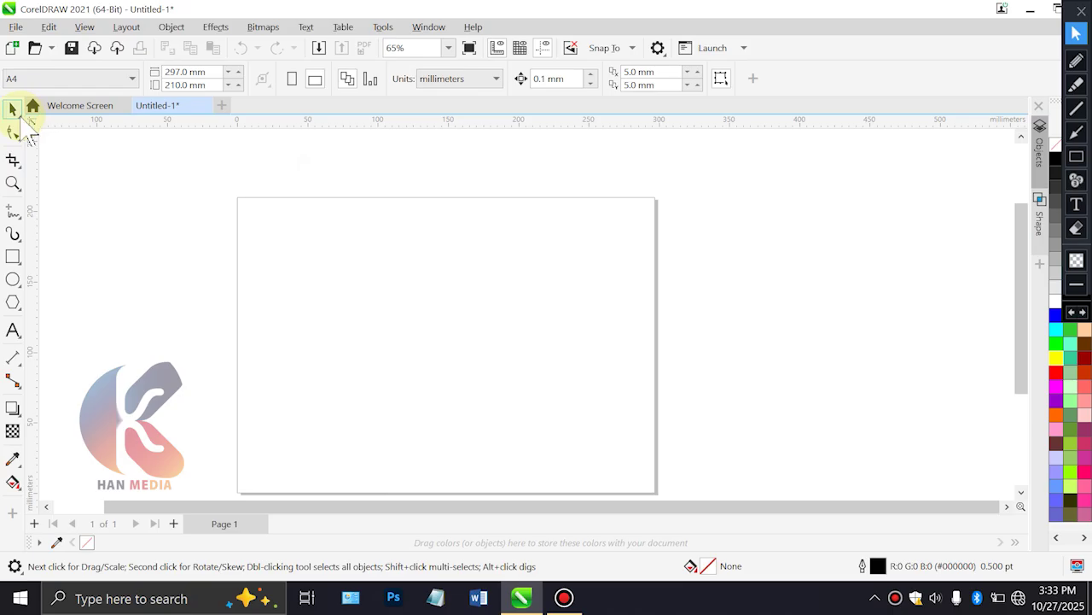
left_click(21, 116)
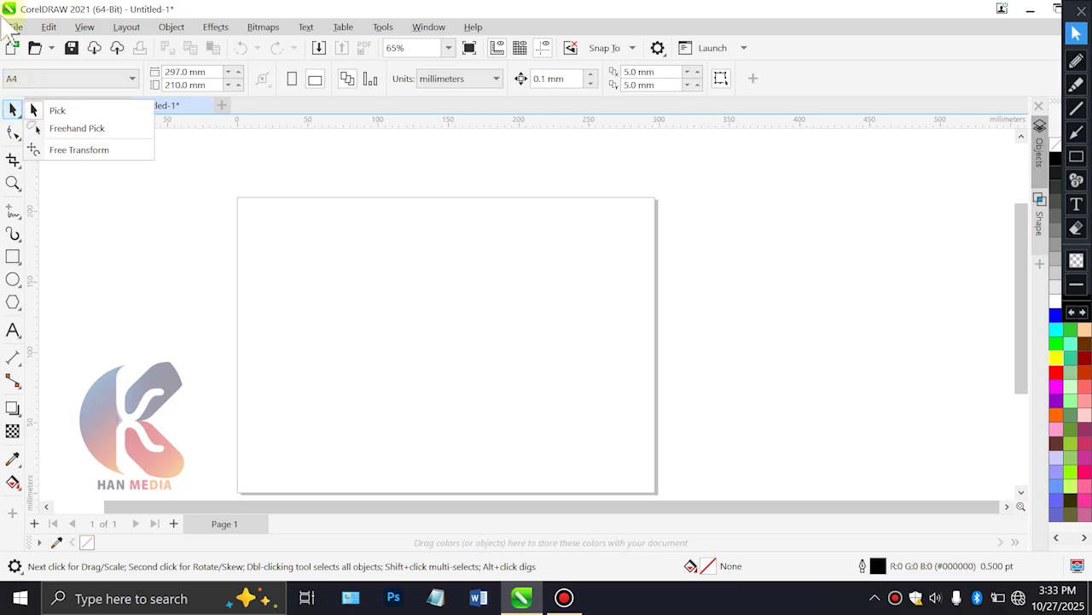
left_click(18, 134)
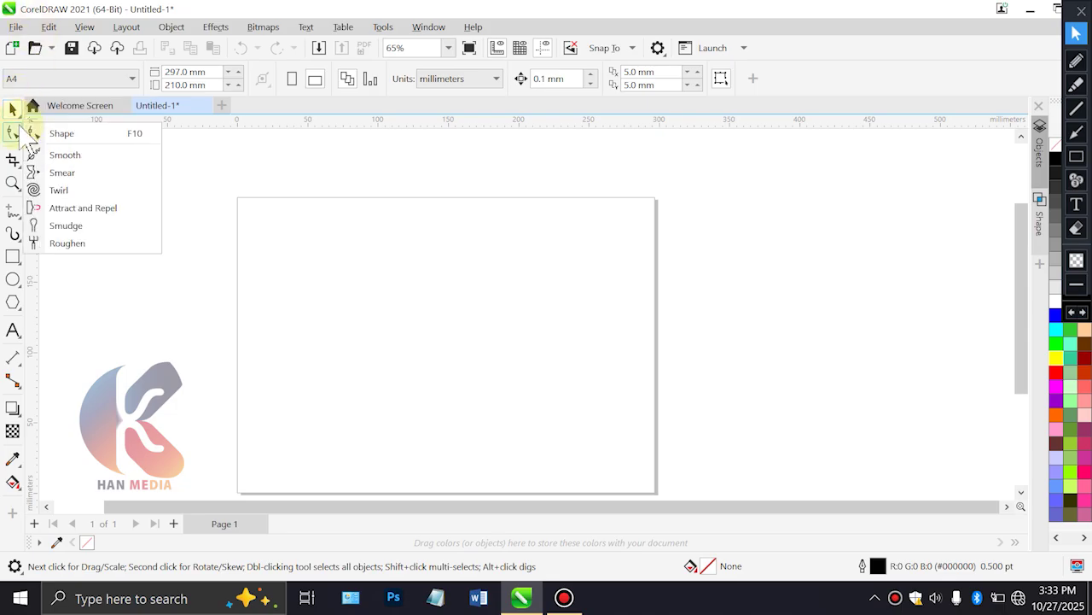
left_click(20, 111)
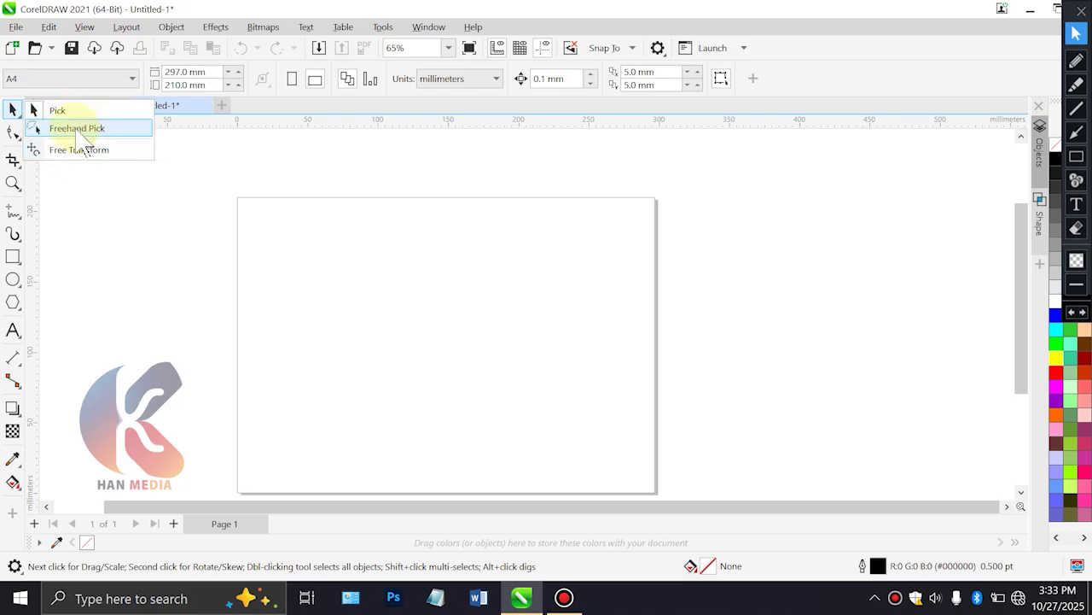
left_click(92, 177)
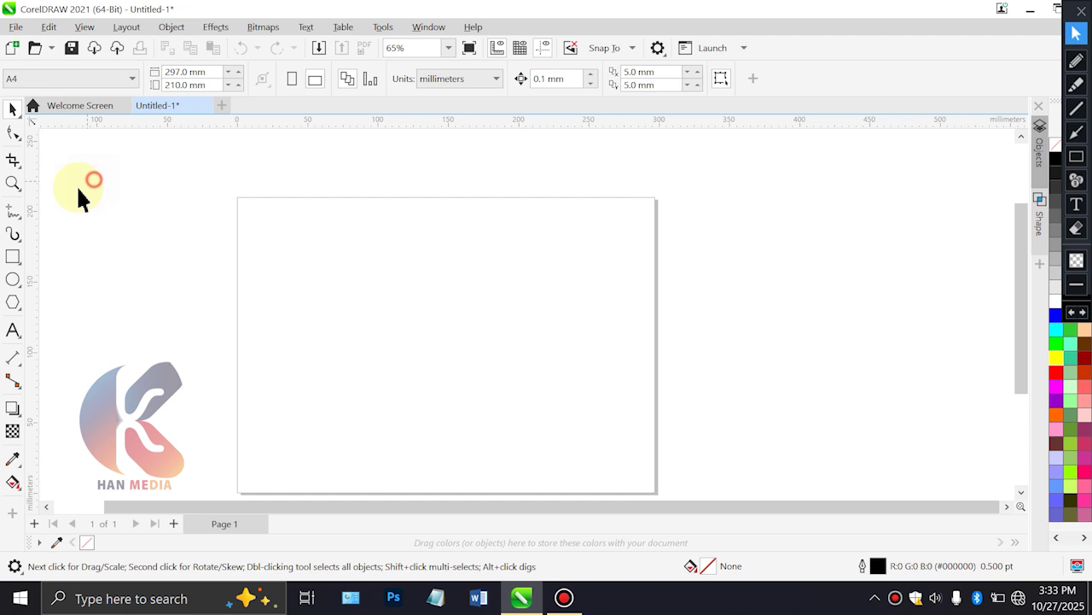
Add artistic text reading "1. Select" near the upper middle of the page
left_click(13, 330)
left_click(436, 235)
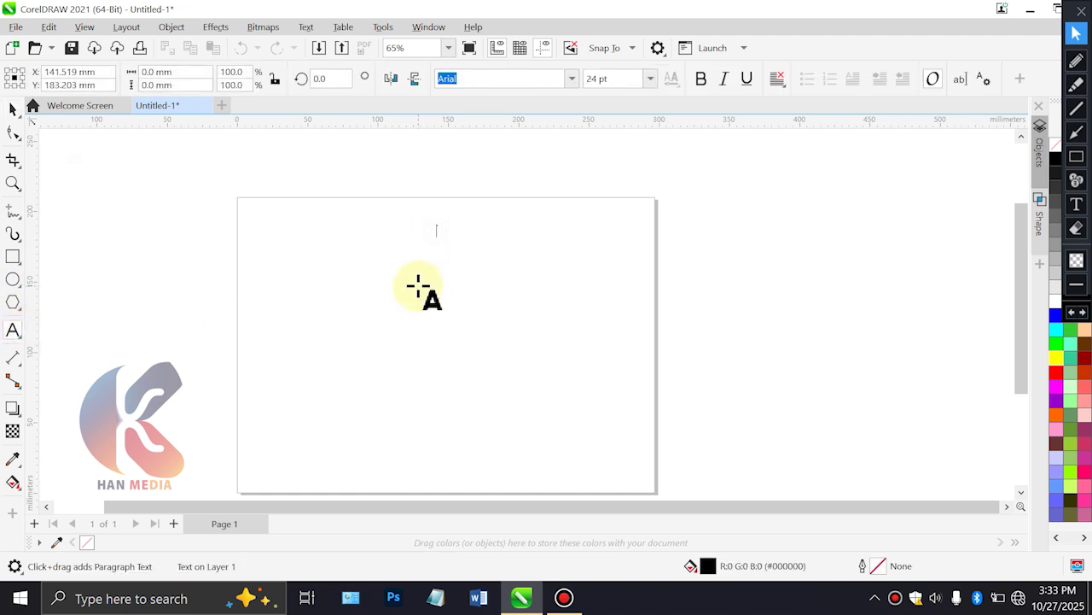
type("1. Selete")
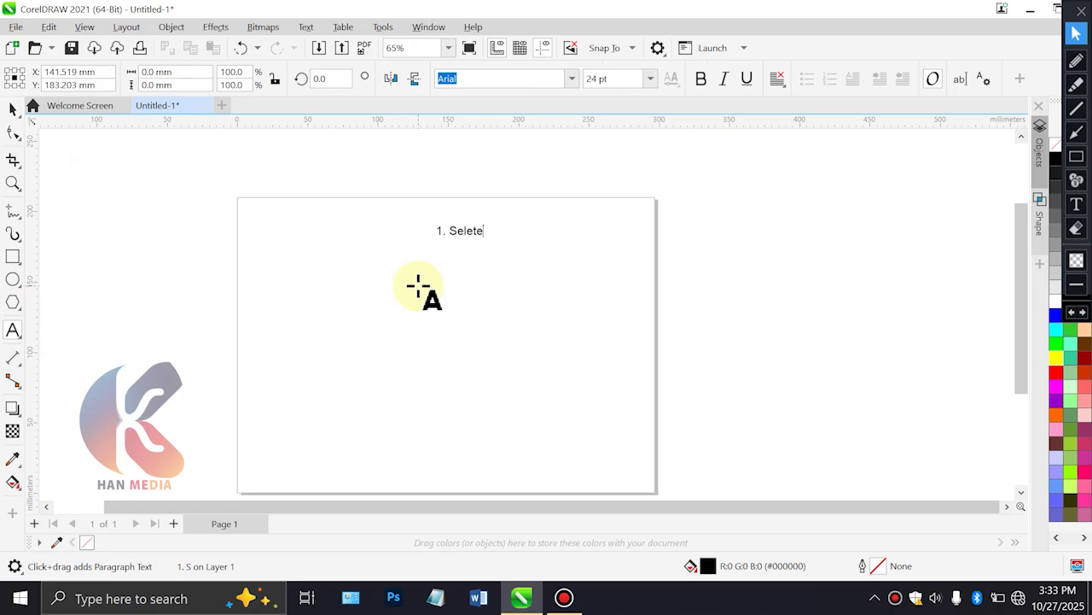
key("BackSpace")
key("BackSpace")
type("l")
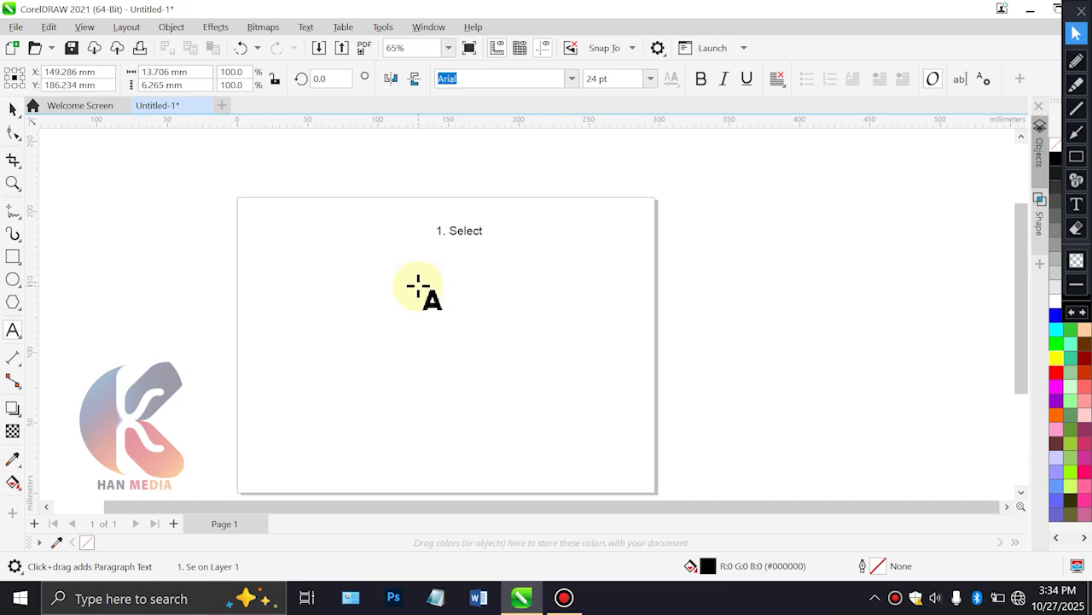
Add the lines "2. change size" and "3. Move" below the first line of the text
type("R")
key("BackSpace")
type("chage size")
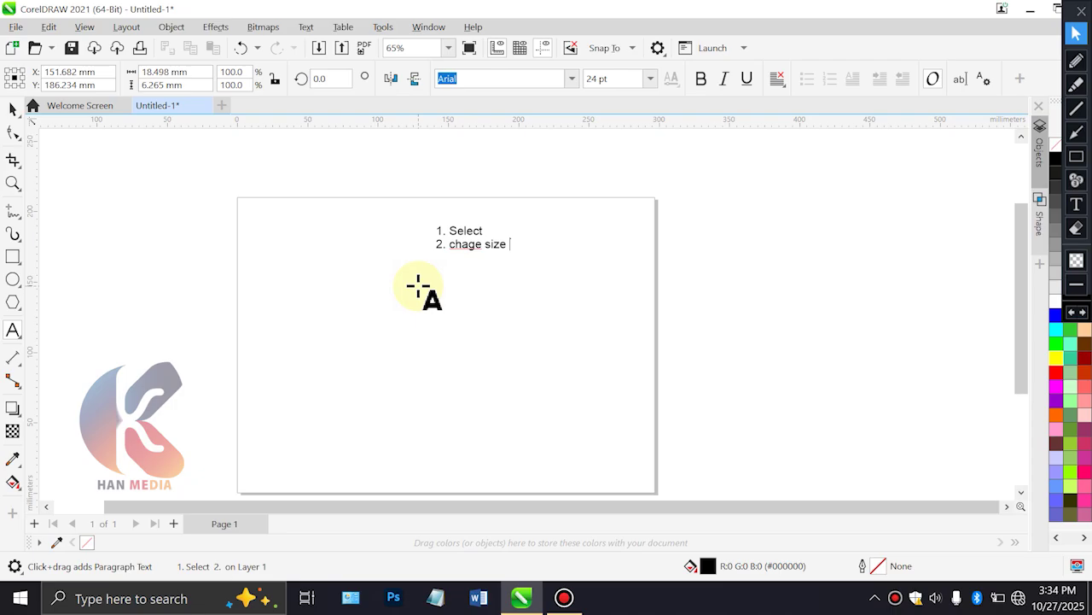
key("BackSpace")
key("BackSpace")
key("BackSpace")
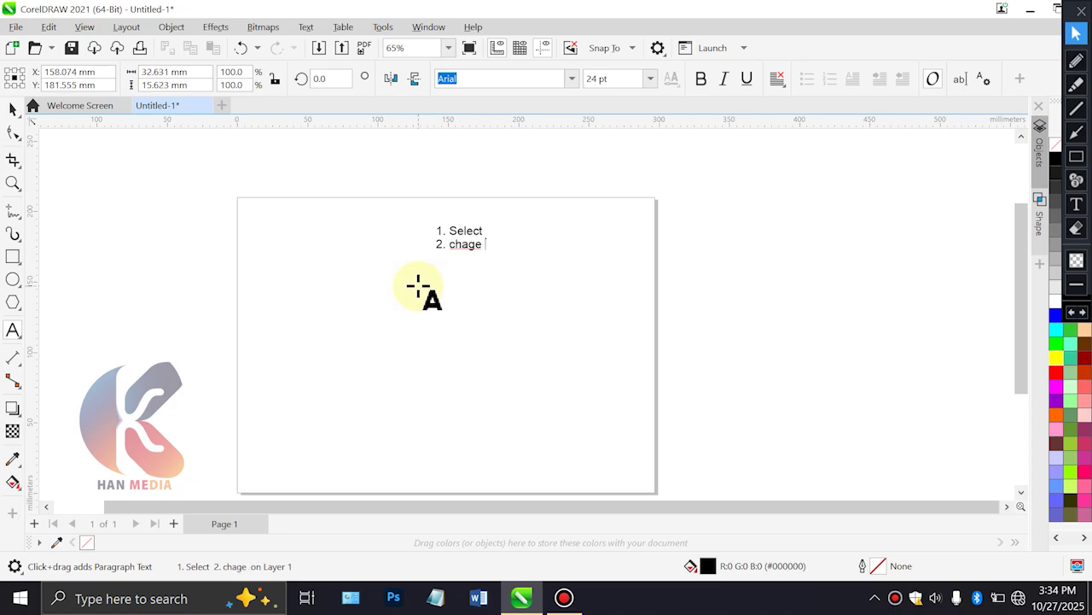
type("ng")
type("Move")
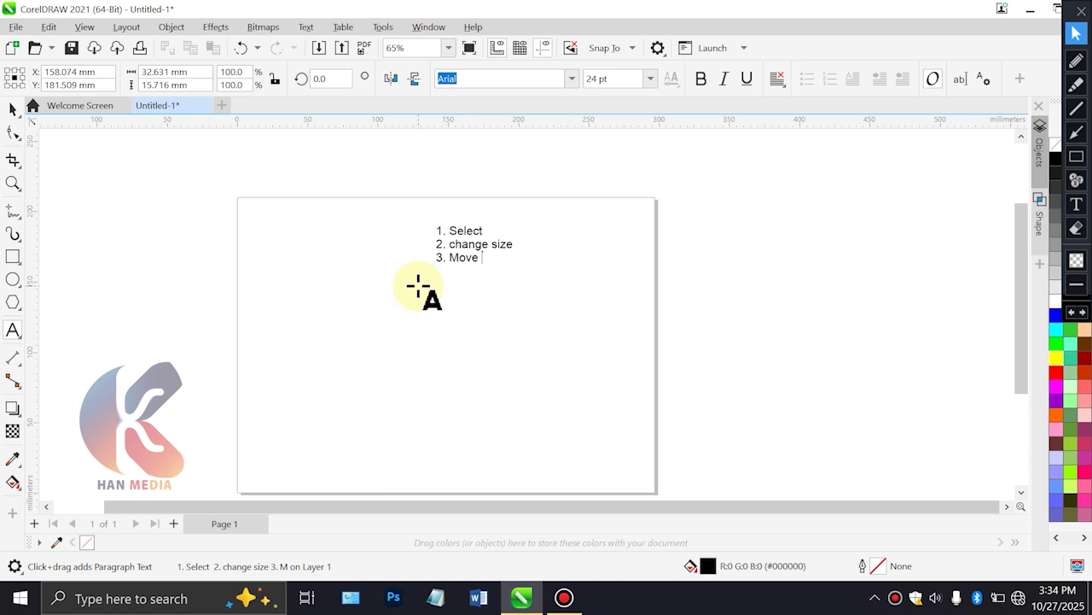
Enlarge the three-line text to about 75 pt, move it over the page's upper-left corner, and deselect it
key("ctrl+space")
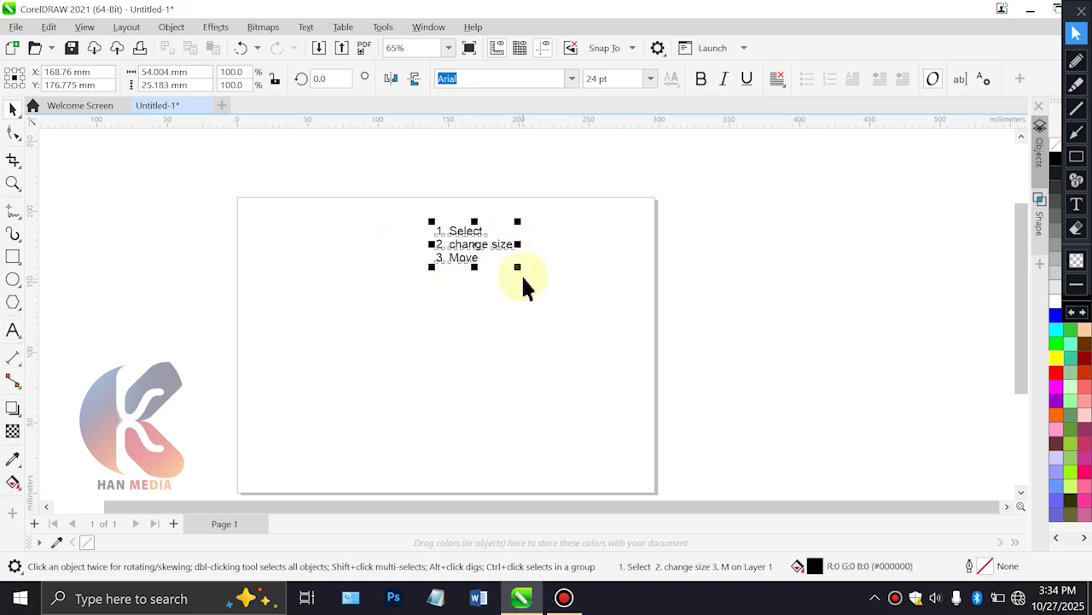
left_click_drag(518, 268, 683, 397)
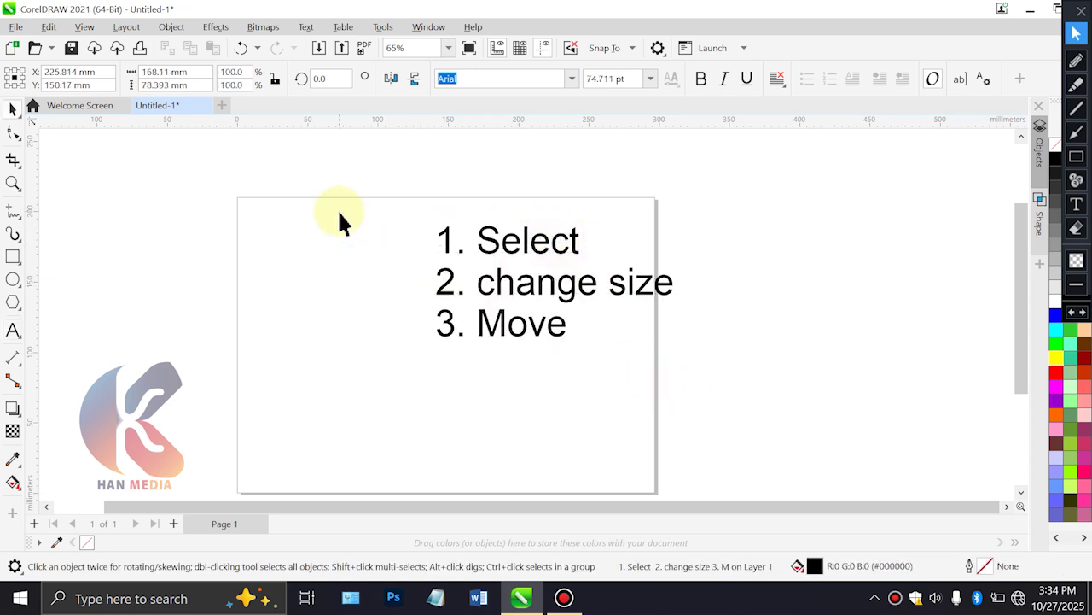
left_click(512, 241)
left_click_drag(512, 241, 159, 183)
left_click(456, 263)
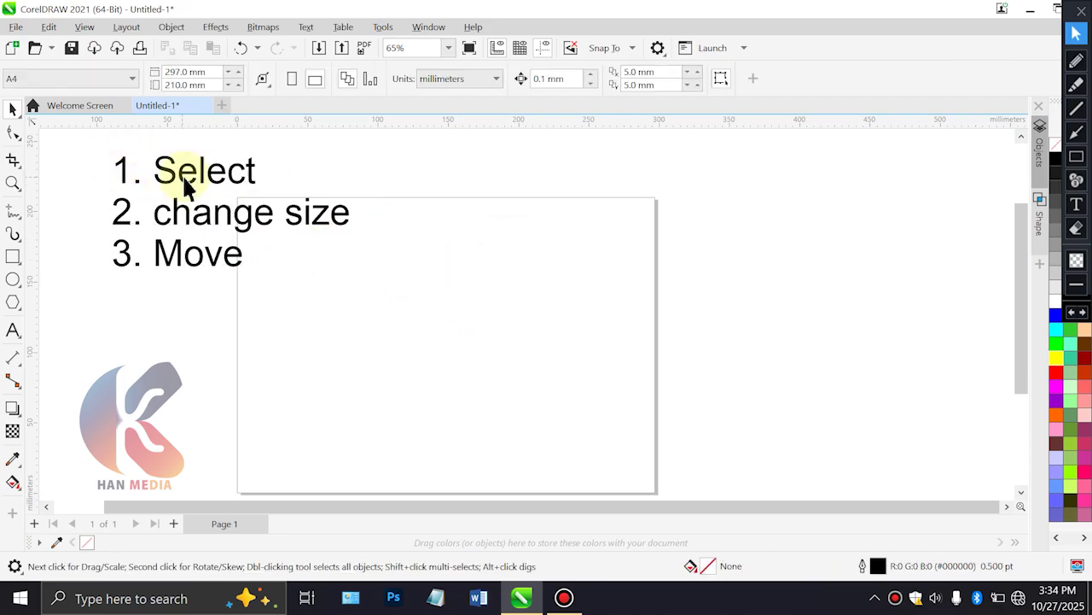
Draw about a dozen overlapping rectangles of various sizes across the page and the workspace beside it
left_click(13, 256)
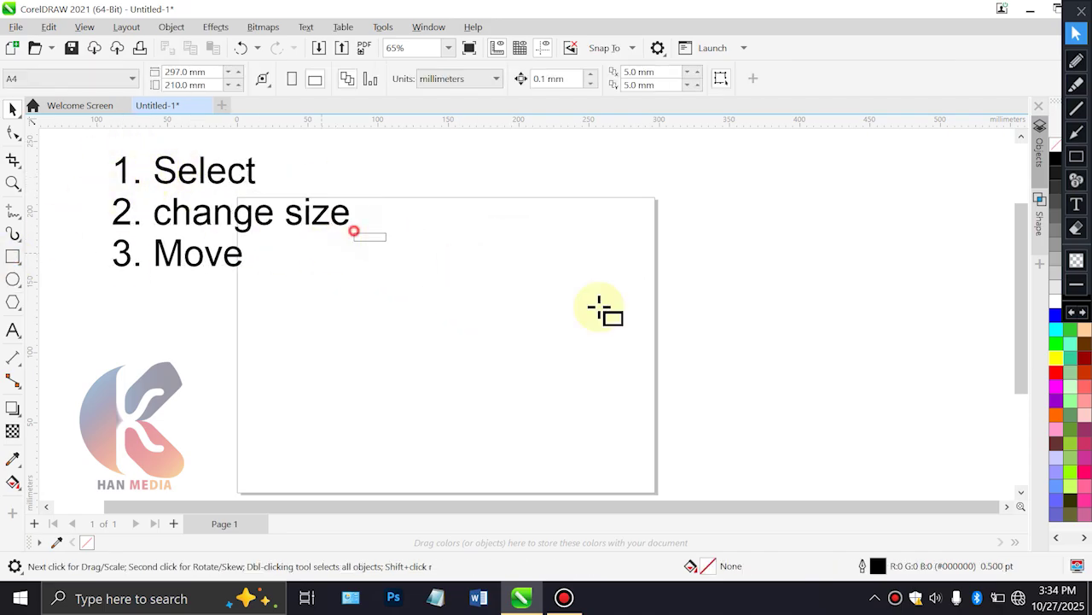
left_click_drag(354, 232, 600, 306)
left_click_drag(569, 168, 836, 266)
left_click_drag(805, 149, 930, 317)
left_click_drag(738, 415, 705, 326)
left_click_drag(602, 330, 705, 370)
left_click_drag(678, 199, 757, 272)
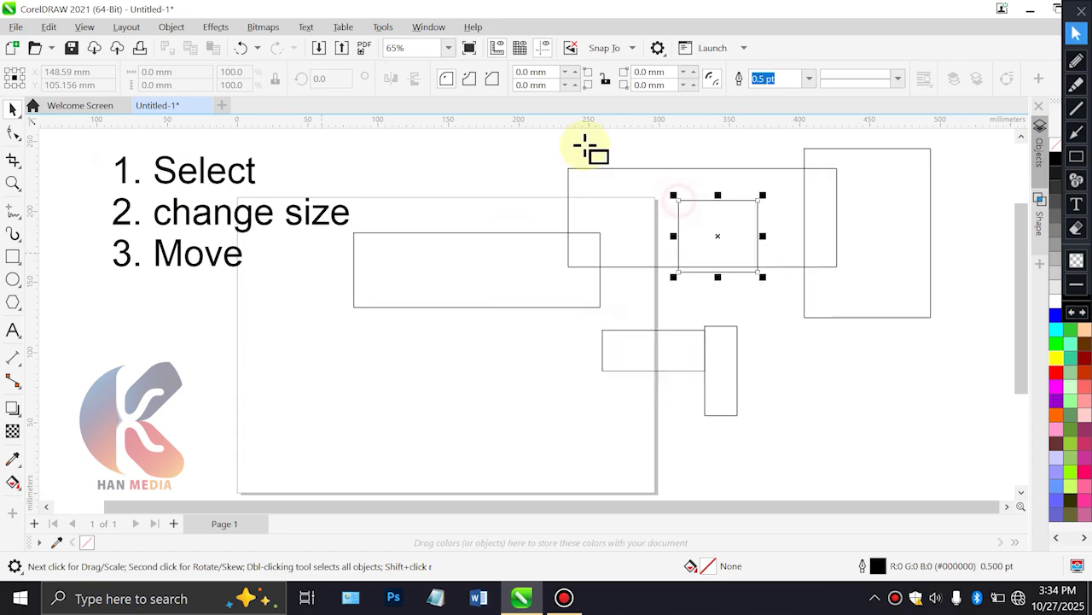
left_click_drag(584, 143, 705, 253)
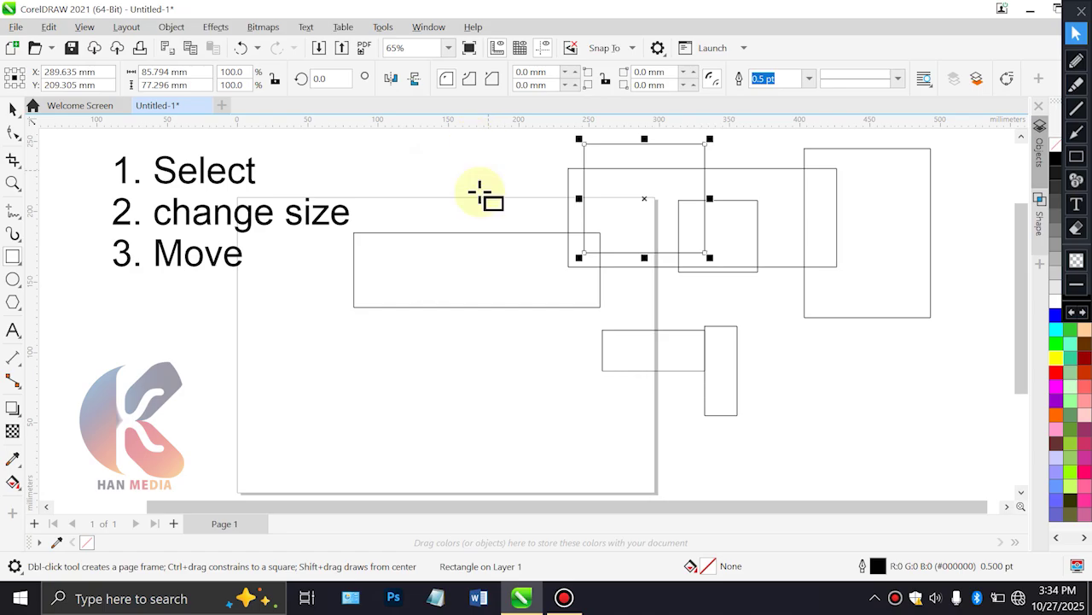
left_click_drag(489, 178, 539, 272)
left_click_drag(529, 266, 553, 364)
left_click_drag(482, 326, 526, 357)
mouse_move(516, 339)
left_mouse_down()
mouse_move(592, 247)
mouse_move(594, 229)
left_mouse_up()
mouse_move(656, 232)
left_mouse_down()
mouse_move(749, 308)
mouse_move(782, 307)
left_mouse_up()
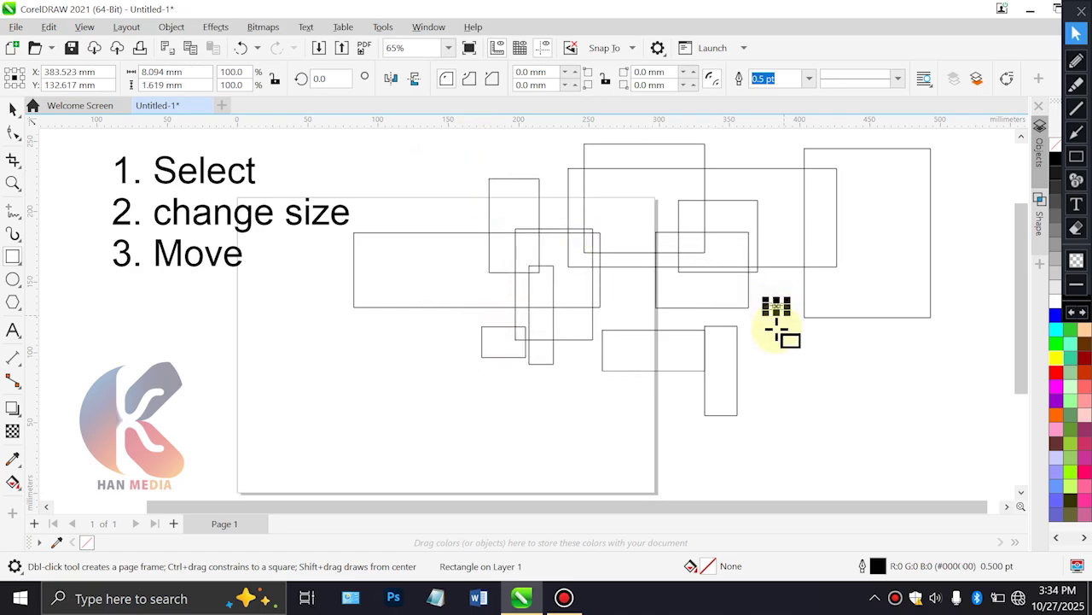
Draw about a dozen ellipses of various sizes among the rectangles and across the lower part of the page
left_click(13, 280)
mouse_move(169, 351)
left_mouse_down()
mouse_move(320, 413)
mouse_move(424, 379)
mouse_move(535, 399)
left_mouse_up()
left_click(547, 385)
mouse_move(623, 201)
left_mouse_down()
mouse_move(758, 225)
mouse_move(879, 302)
left_mouse_up()
left_click_drag(763, 309, 879, 380)
left_click_drag(716, 274, 731, 324)
left_click_drag(632, 271, 670, 298)
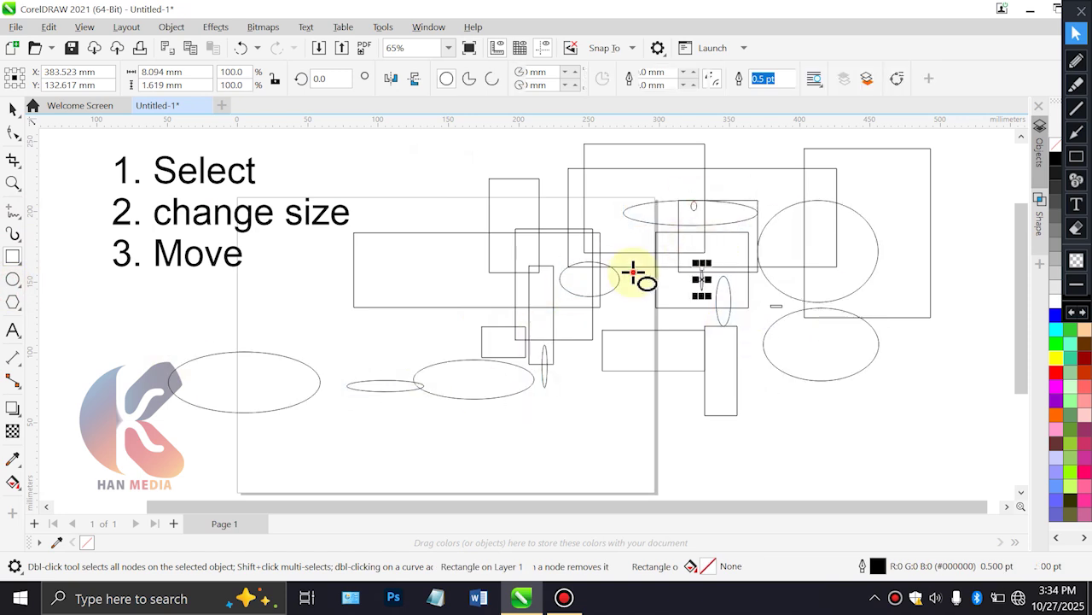
left_click_drag(560, 265, 619, 296)
left_click_drag(598, 309, 571, 209)
left_click(635, 211)
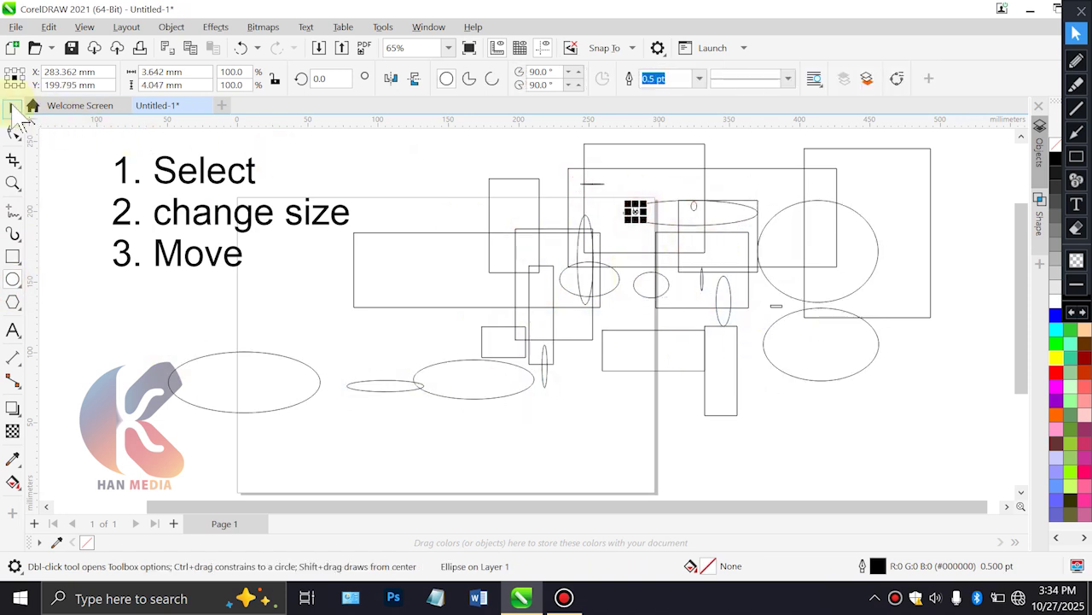
Select all the drawn rectangles and ellipses on and around the page, and delete them while keeping the three-line text
left_click(13, 109)
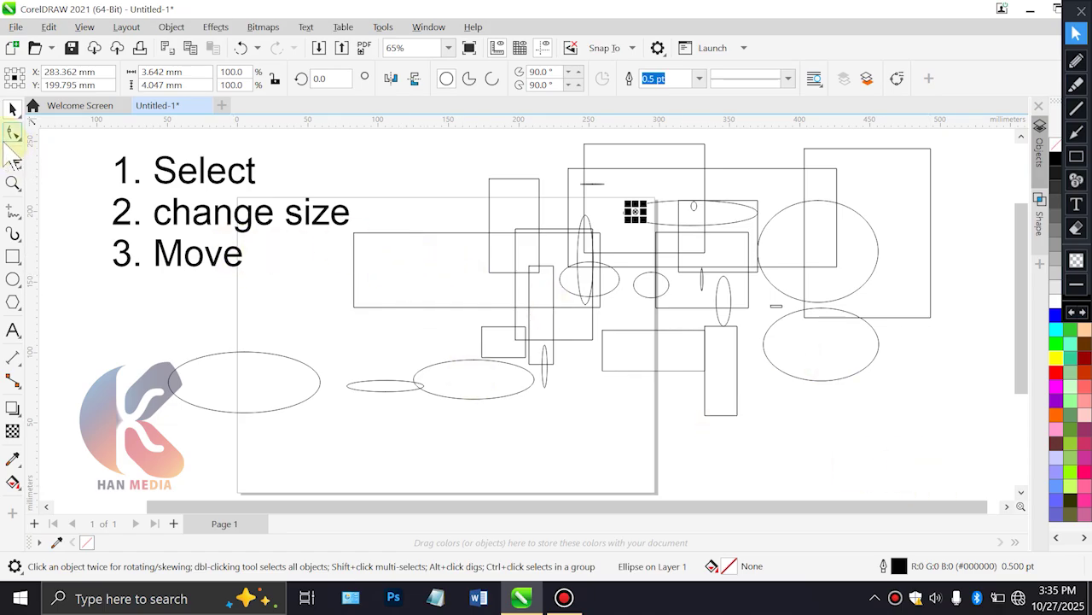
left_click(13, 280)
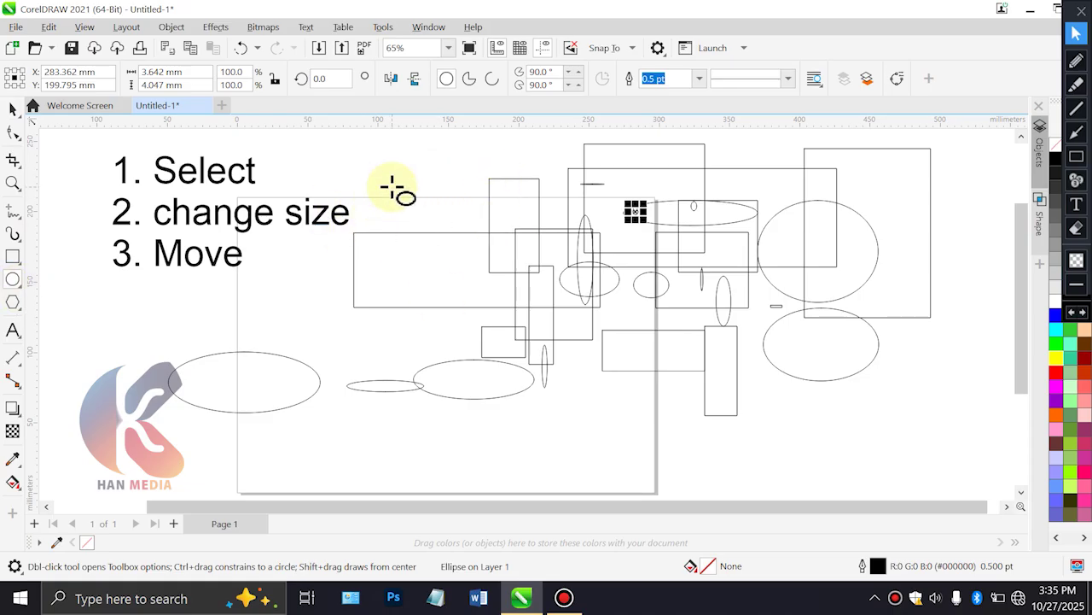
key("space")
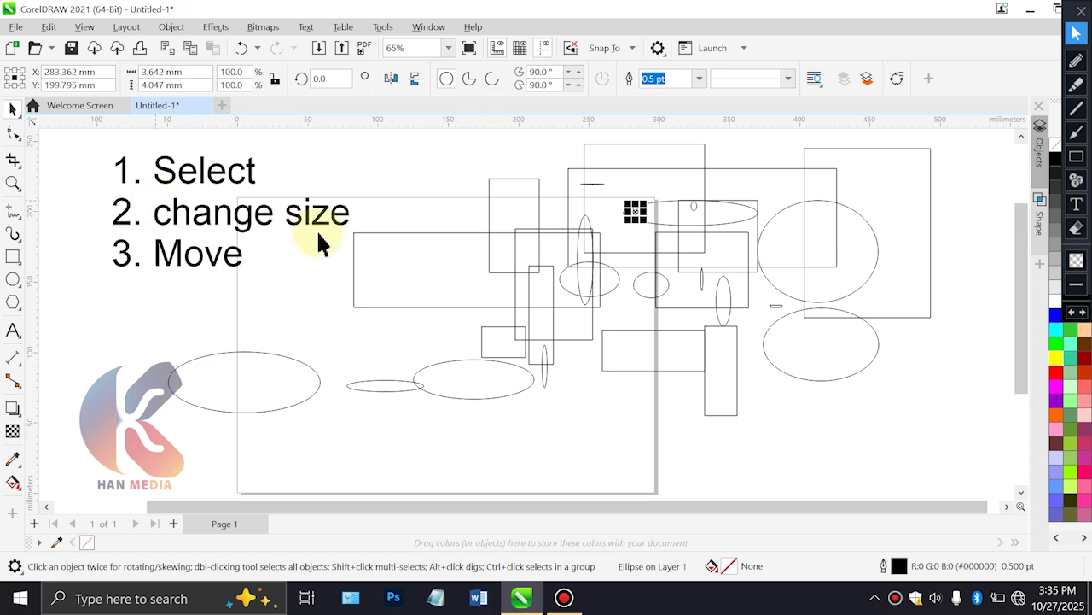
scroll(495, 232, "down", 1)
left_click_drag(495, 231, 452, 243)
left_click(813, 169)
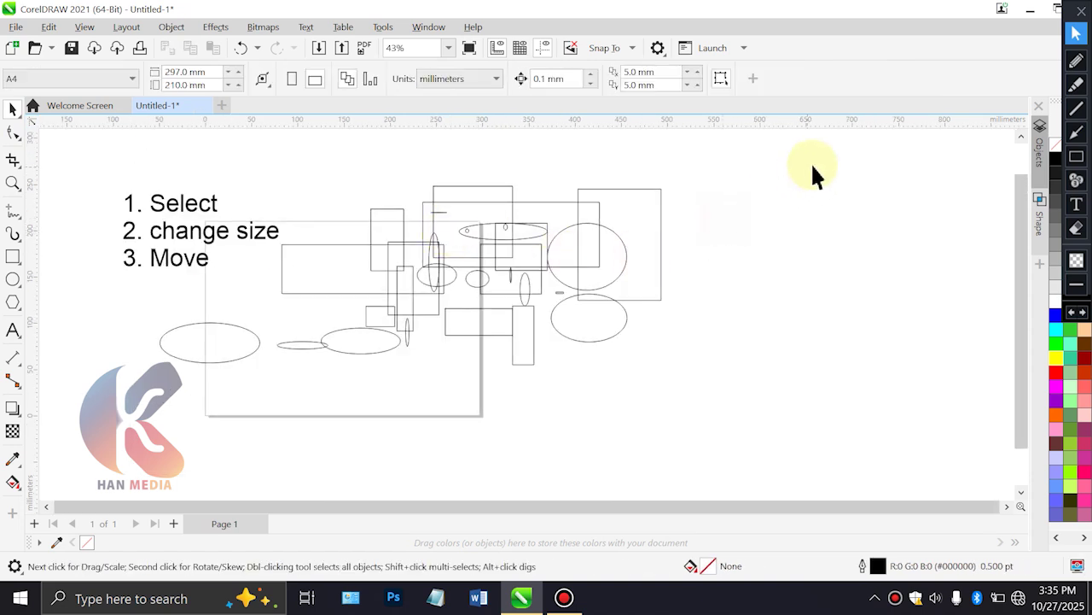
mouse_move(451, 275)
left_mouse_down()
mouse_move(219, 402)
mouse_move(155, 423)
left_mouse_up()
key("Delete")
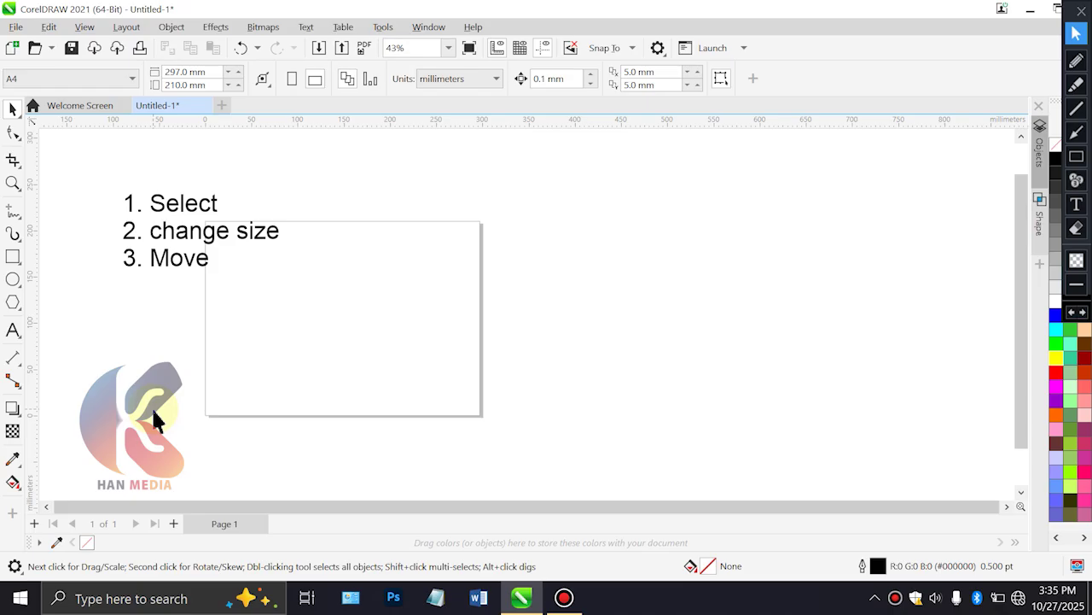
Draw one large ellipse and two small flat ellipses in the workspace to the right of the page
left_click(13, 279)
left_click_drag(641, 214, 792, 382)
left_click_drag(895, 262, 962, 275)
left_click_drag(784, 201, 816, 211)
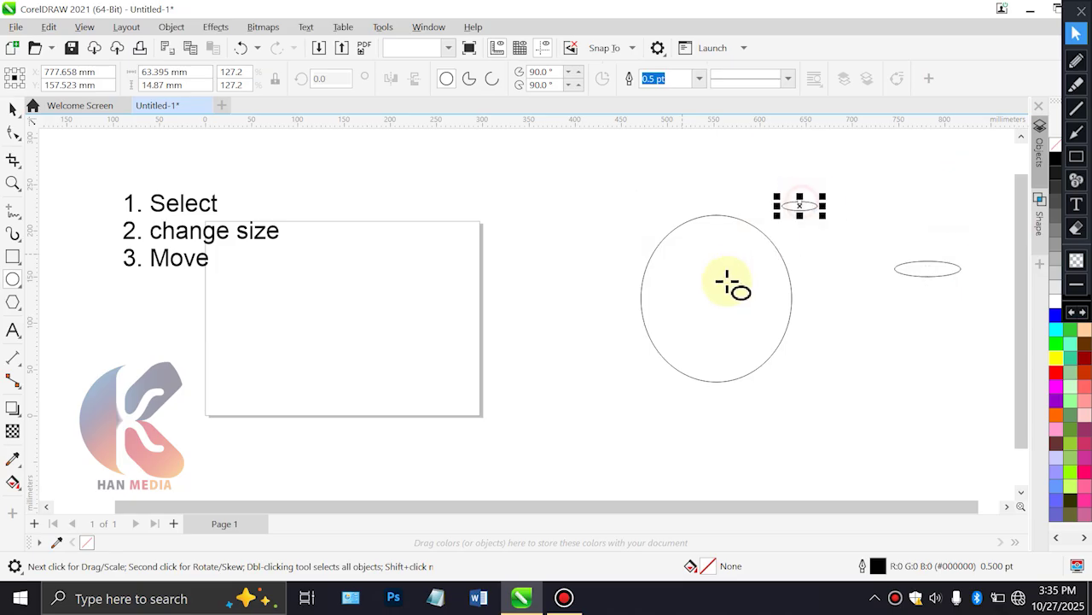
key("space")
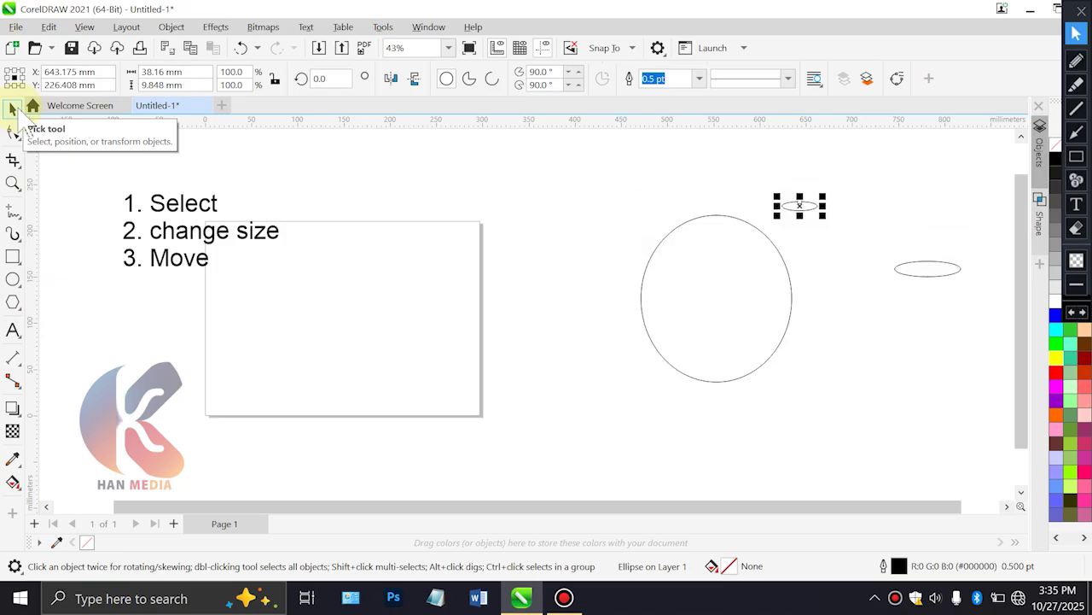
Select all objects at once, move them up and to the left, and delete them
double_click(13, 110)
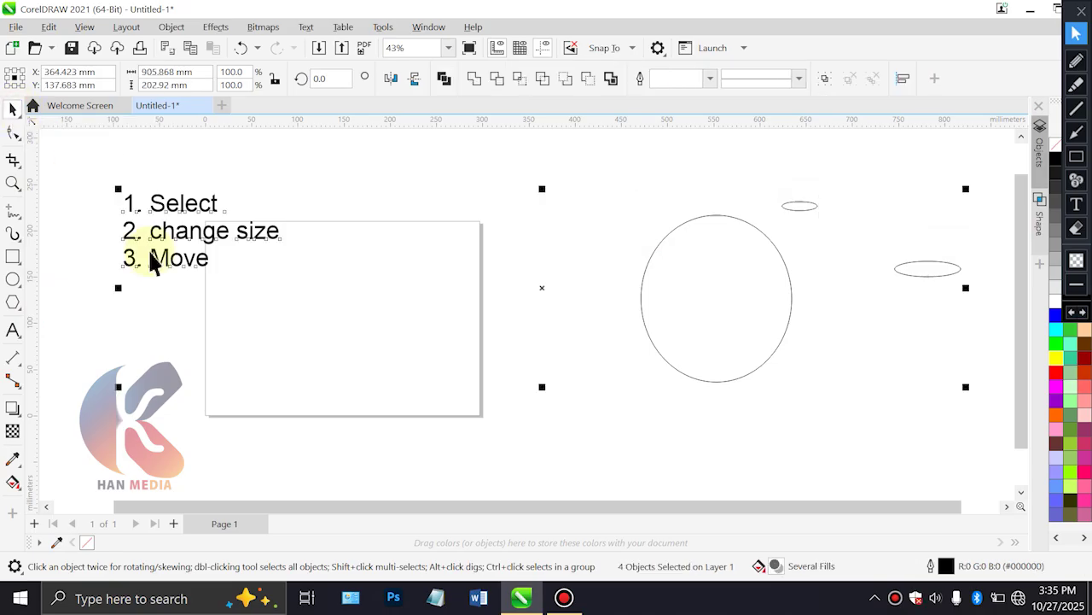
left_click_drag(177, 232, 117, 183)
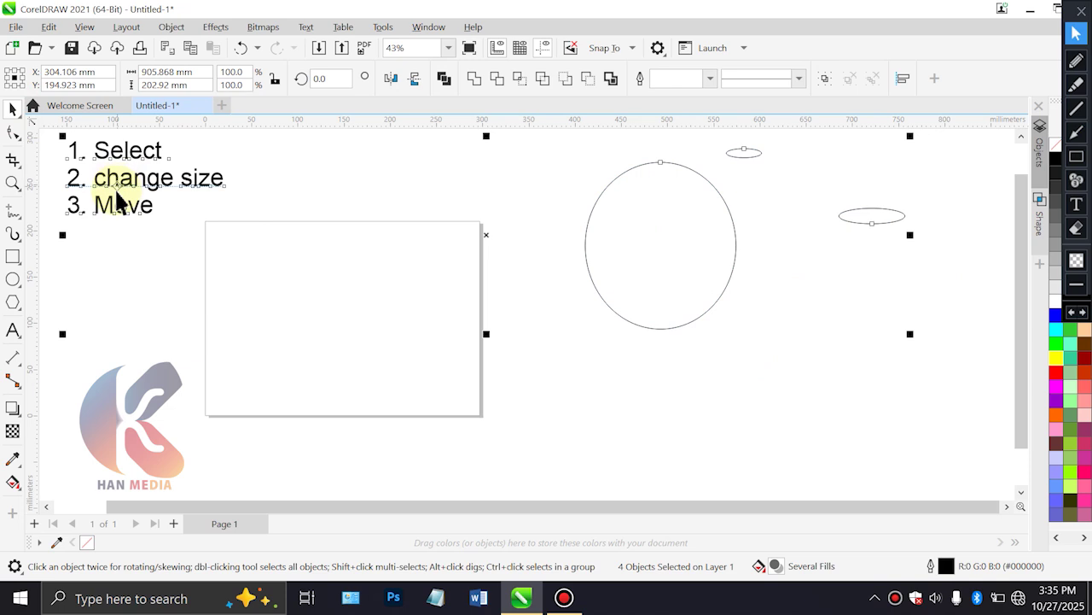
key("Delete")
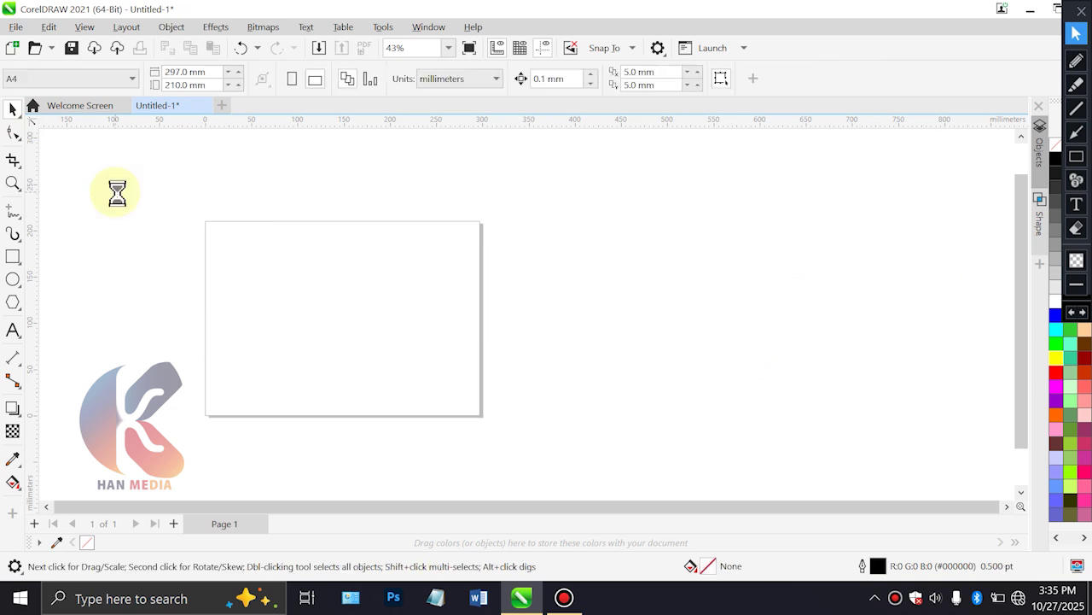
Undo the deletion, the move and the last small ellipse, and select only the three-line text
key("ctrl+z")
key("ctrl+z")
key("ctrl+z")
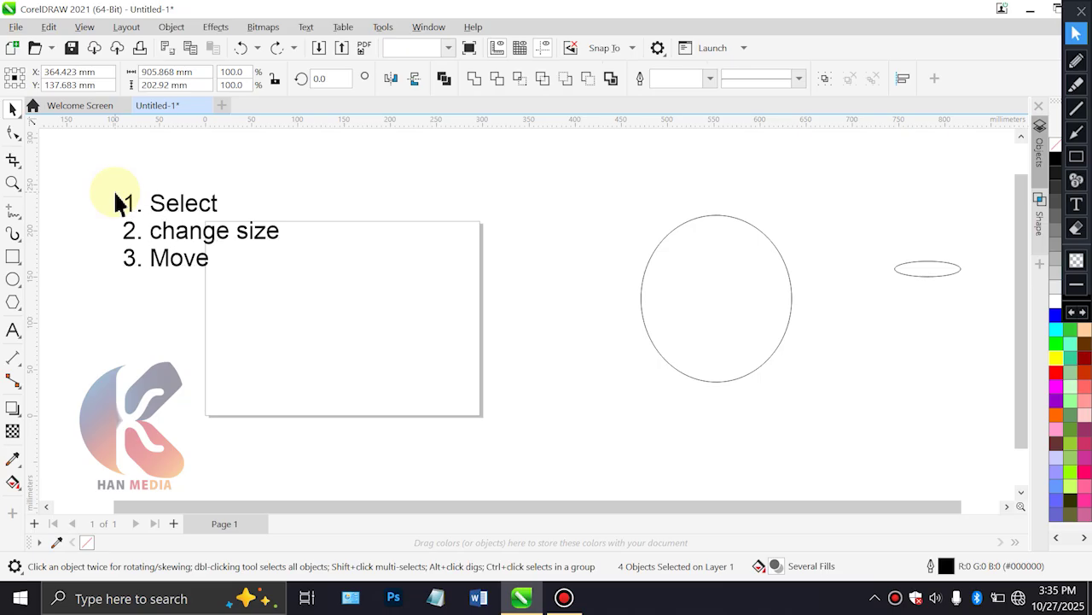
left_click(114, 190)
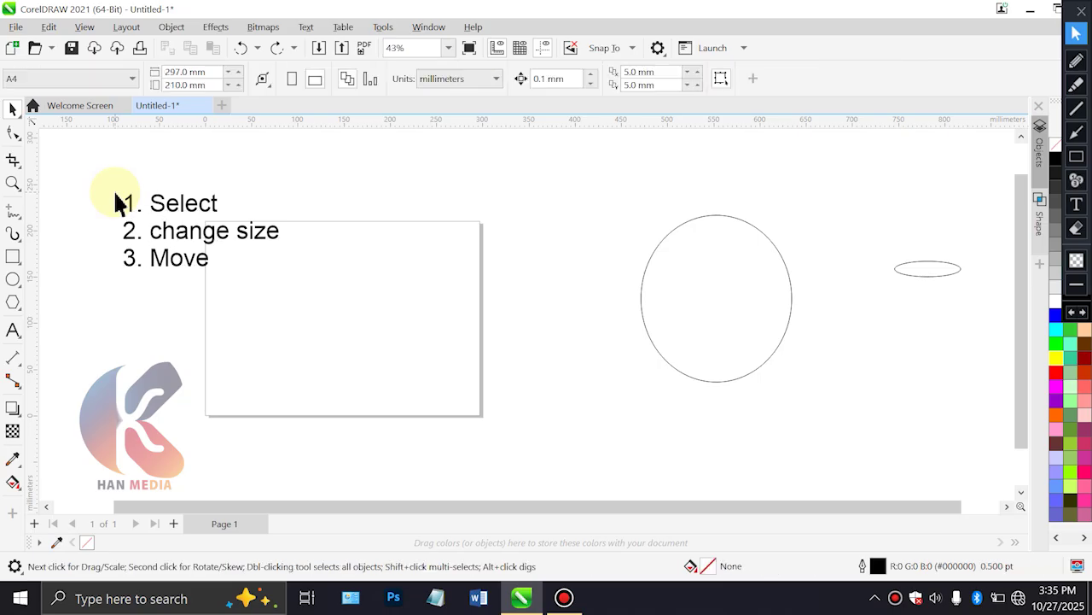
left_click(173, 214)
left_click(245, 266)
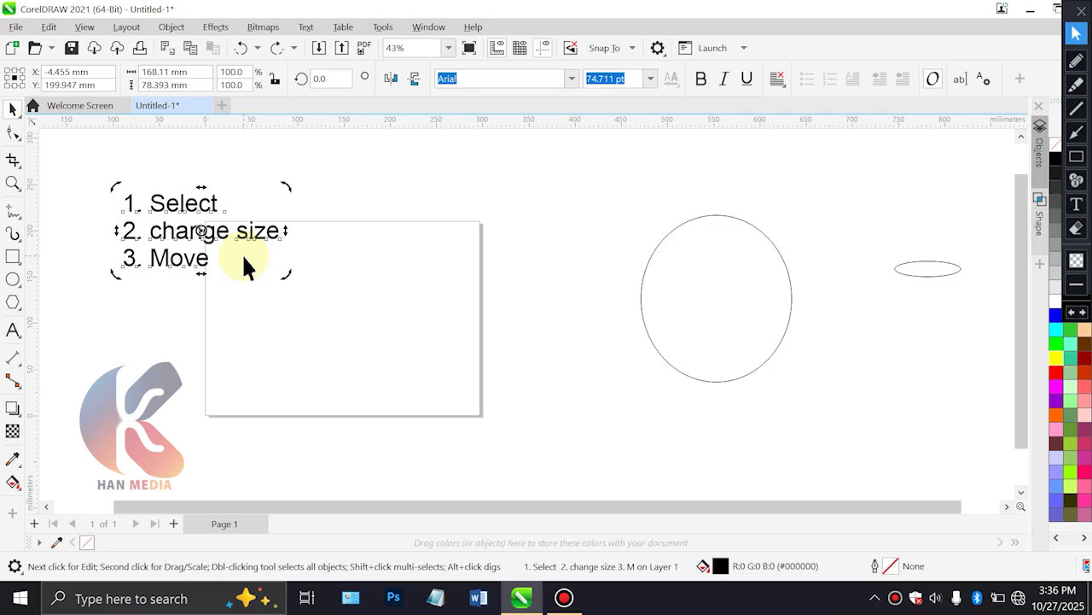
Draw a rectangle across the page's right edge, enlarge it to about 328 × 223 mm, and shift it up and to the left
left_click(13, 256)
left_click_drag(399, 198, 564, 309)
key("space")
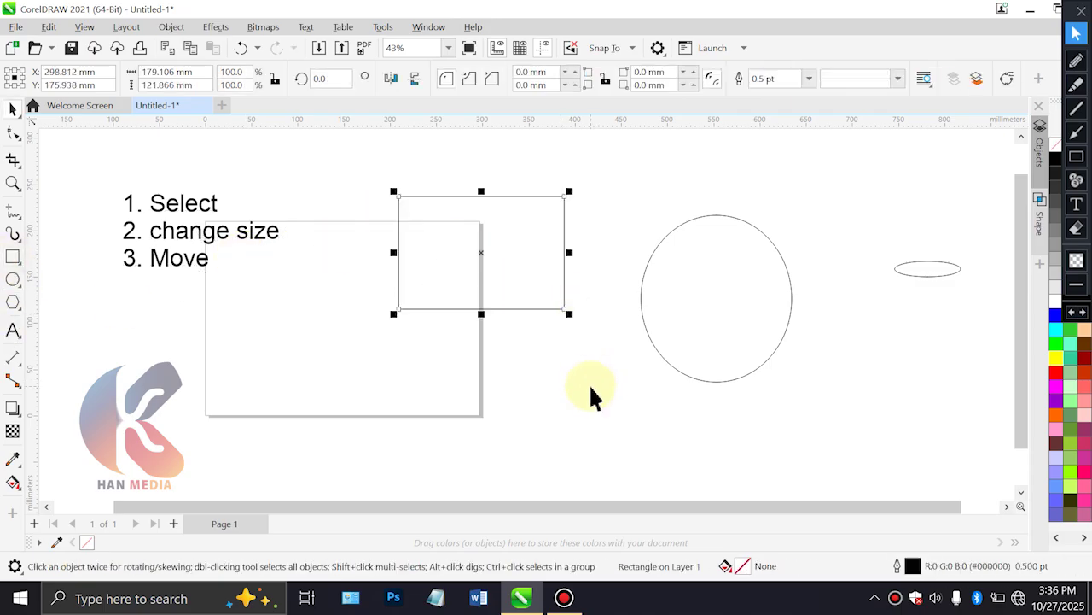
left_click_drag(575, 317, 702, 452)
left_click_drag(641, 237, 581, 215)
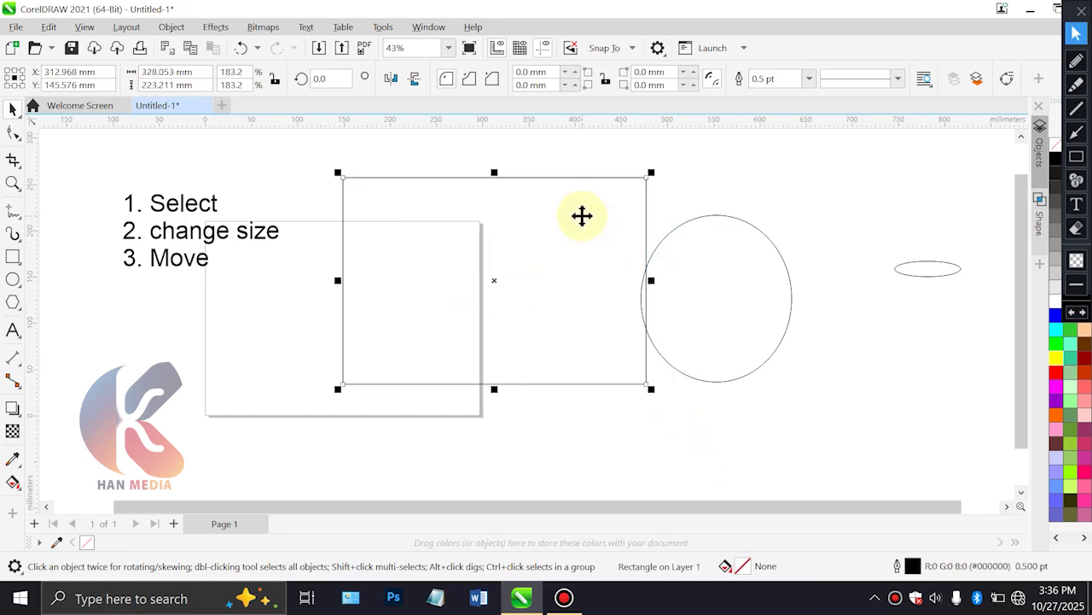
Delete the large ellipse, and delete the rectangle after moving it farther right of the page
left_click(789, 296)
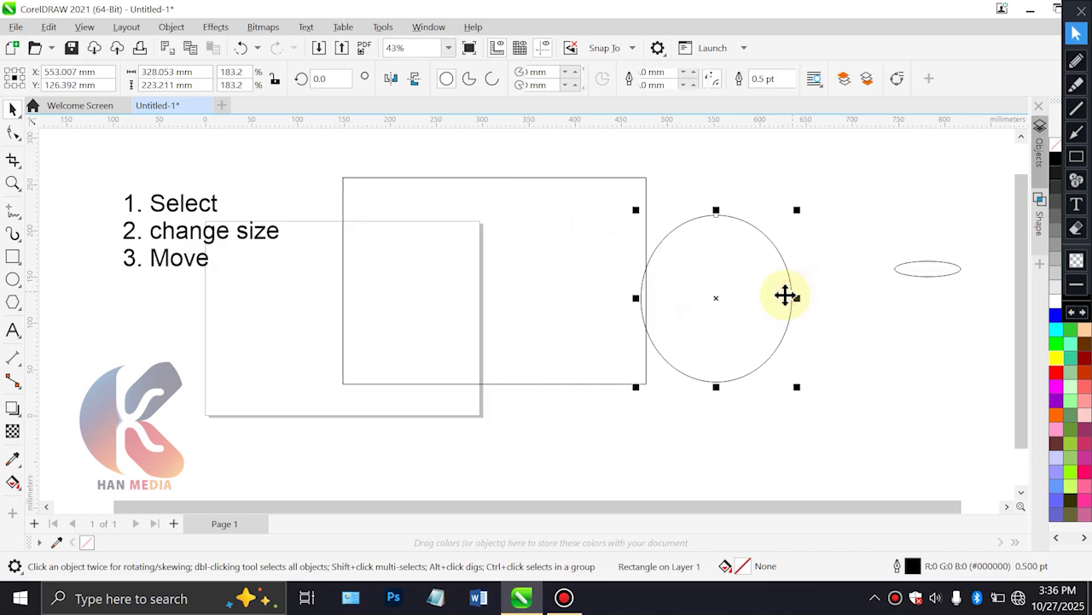
key("Delete")
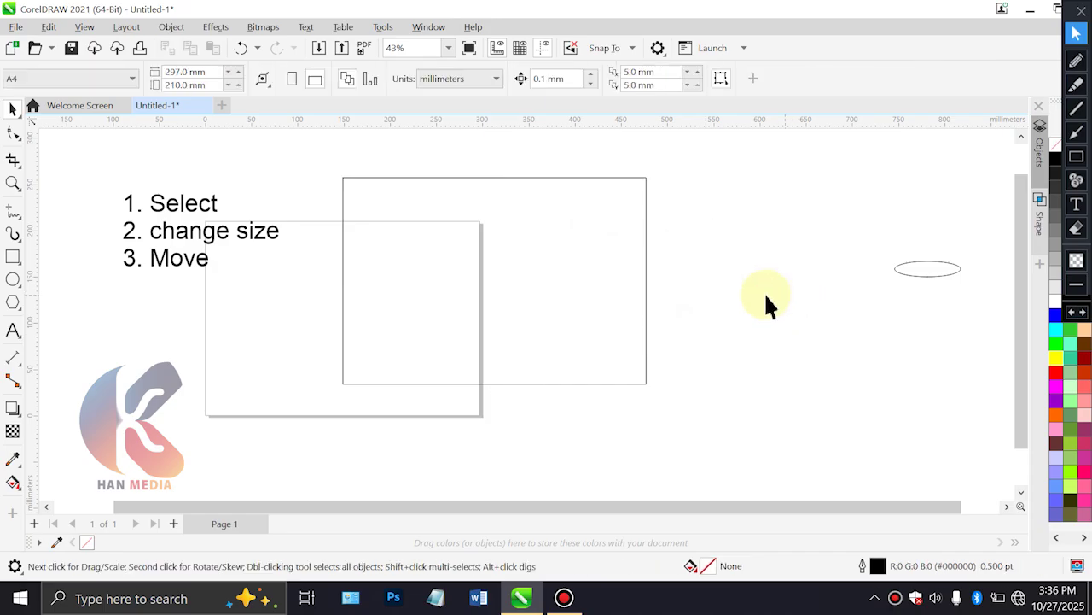
left_click(575, 261)
left_click_drag(576, 261, 656, 276)
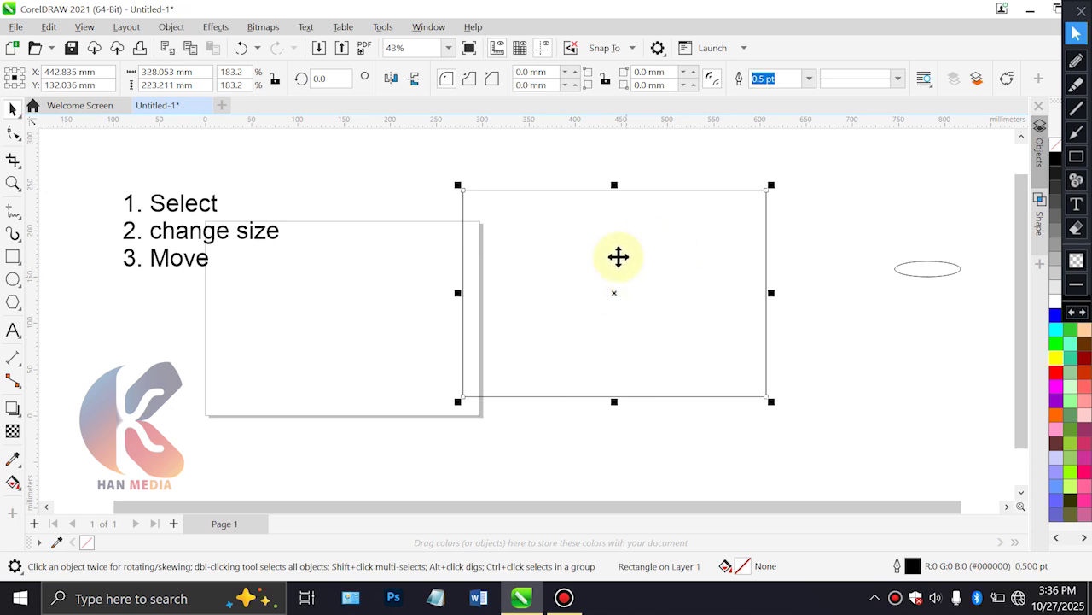
key("Delete")
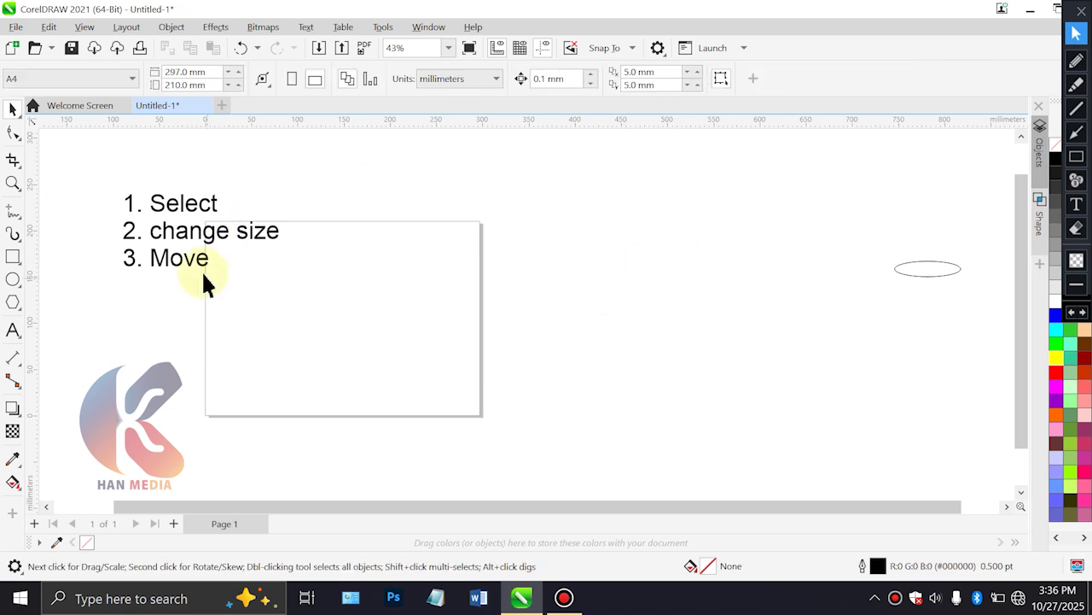
Draw a circle about 79 mm in diameter to the right of the page, and move it onto the page and back out
left_click(199, 262)
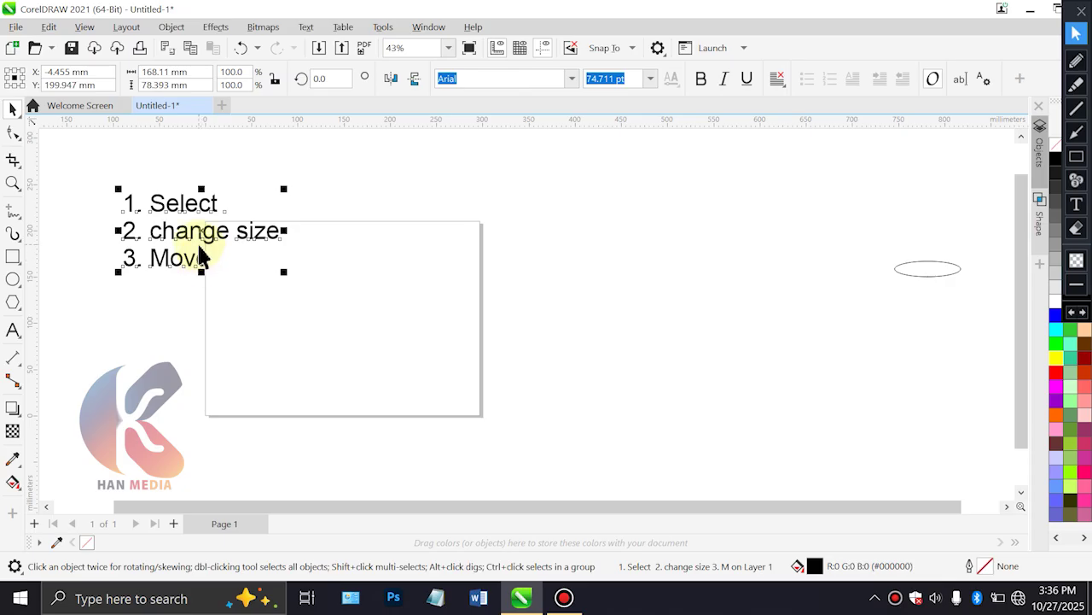
left_click(13, 132)
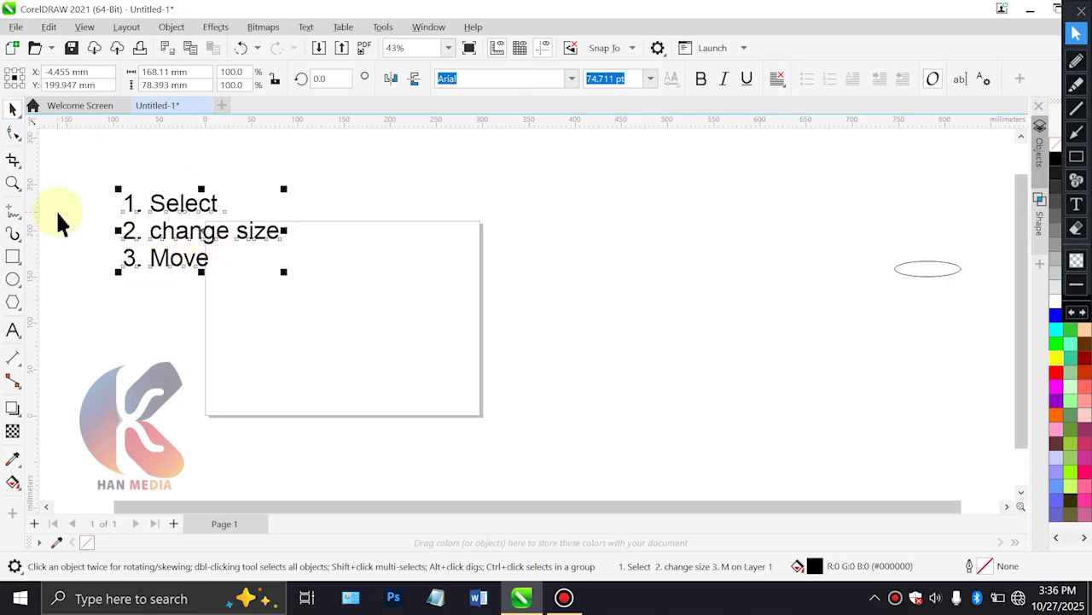
left_click(13, 279)
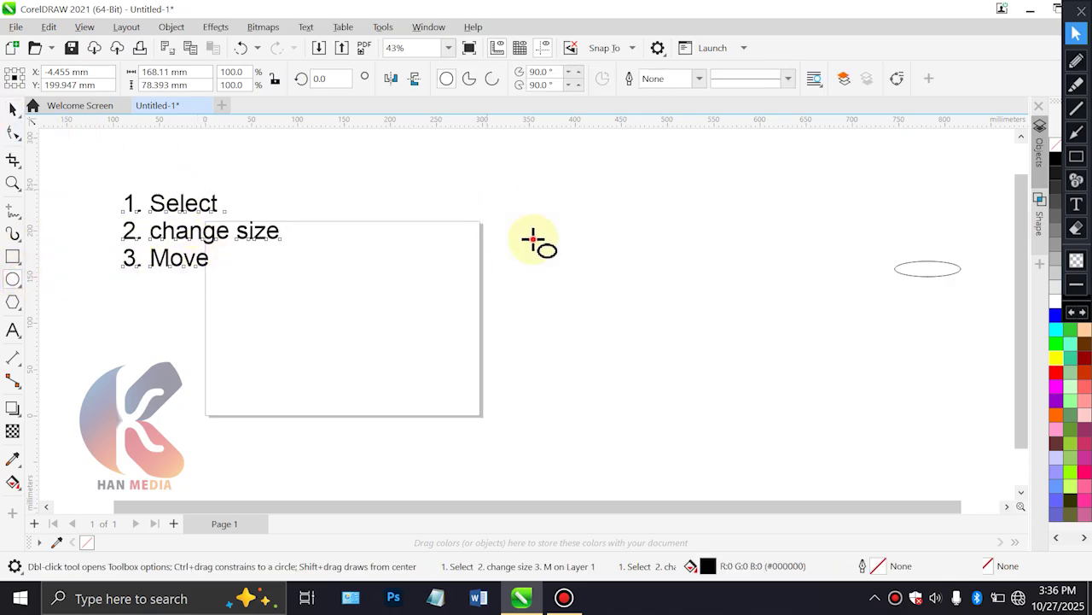
left_click_drag(537, 244, 549, 288)
key("space")
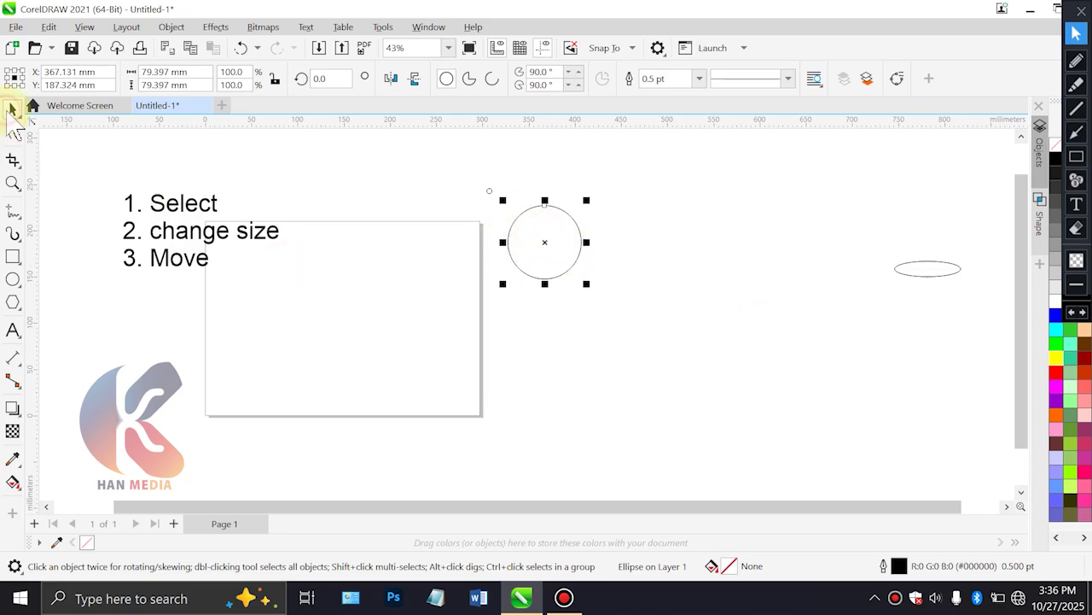
left_click_drag(511, 238, 301, 300)
left_click_drag(314, 317, 526, 252)
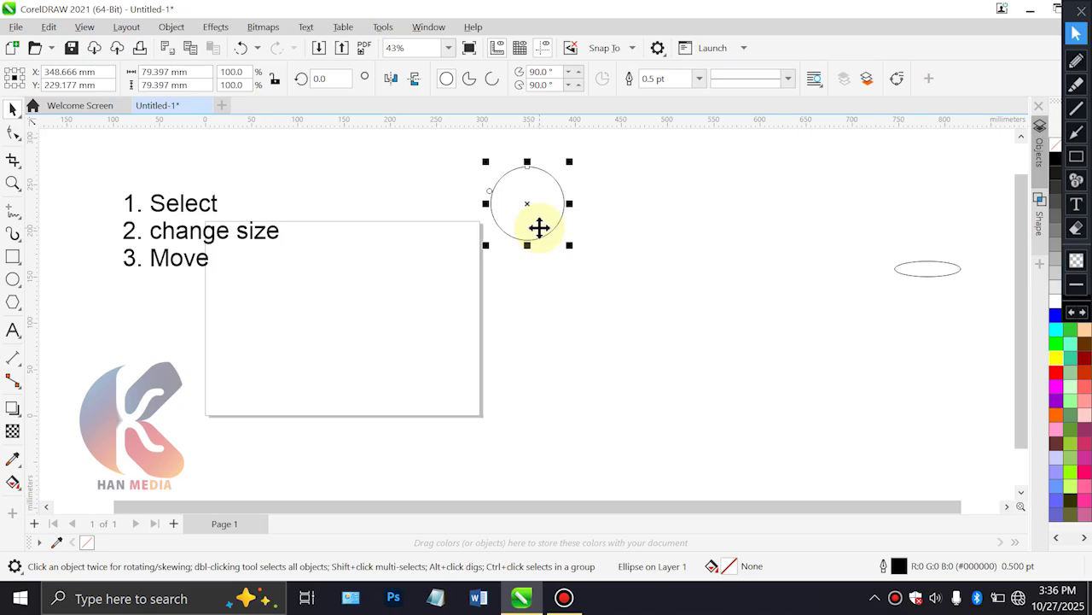
Enlarge the circle to about 167 mm in diameter with the Pick tool and place it farther right of the page
key("F7")
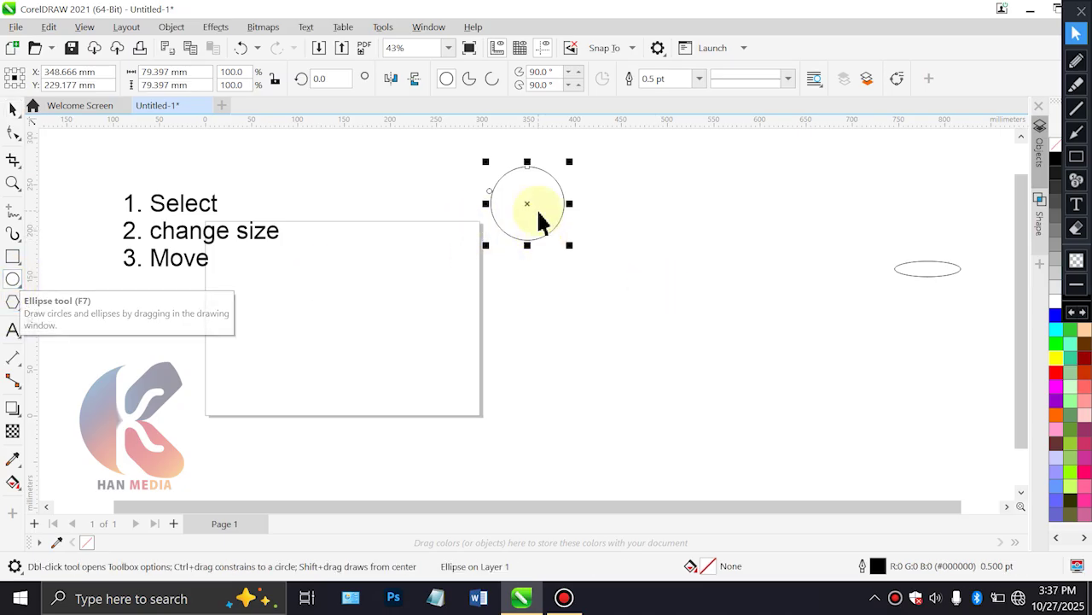
key("space")
key("space")
key("space")
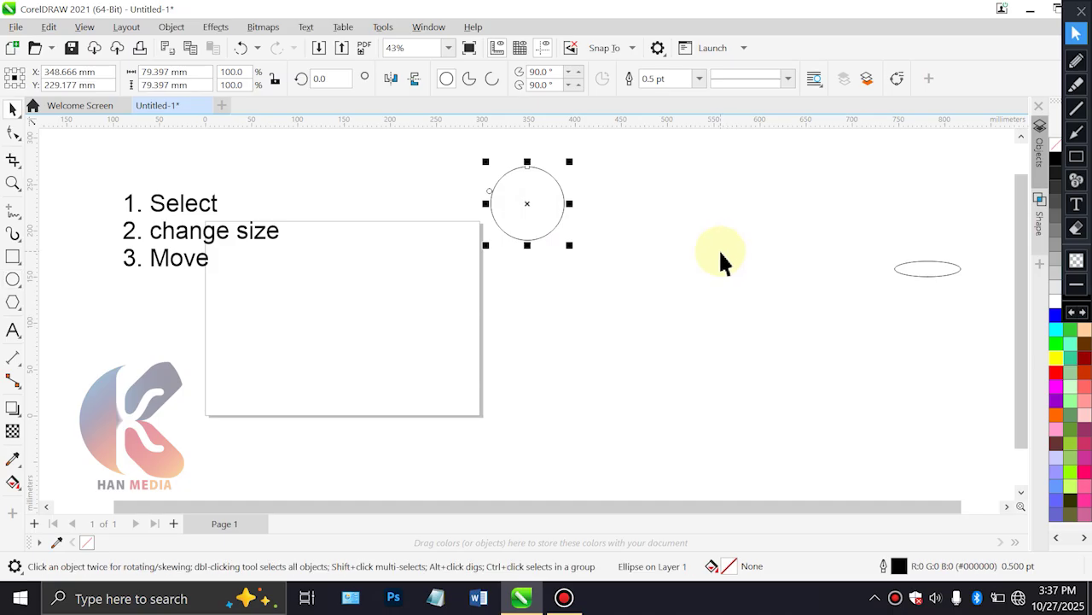
left_click(538, 247)
left_click(553, 230)
left_click_drag(570, 246, 659, 289)
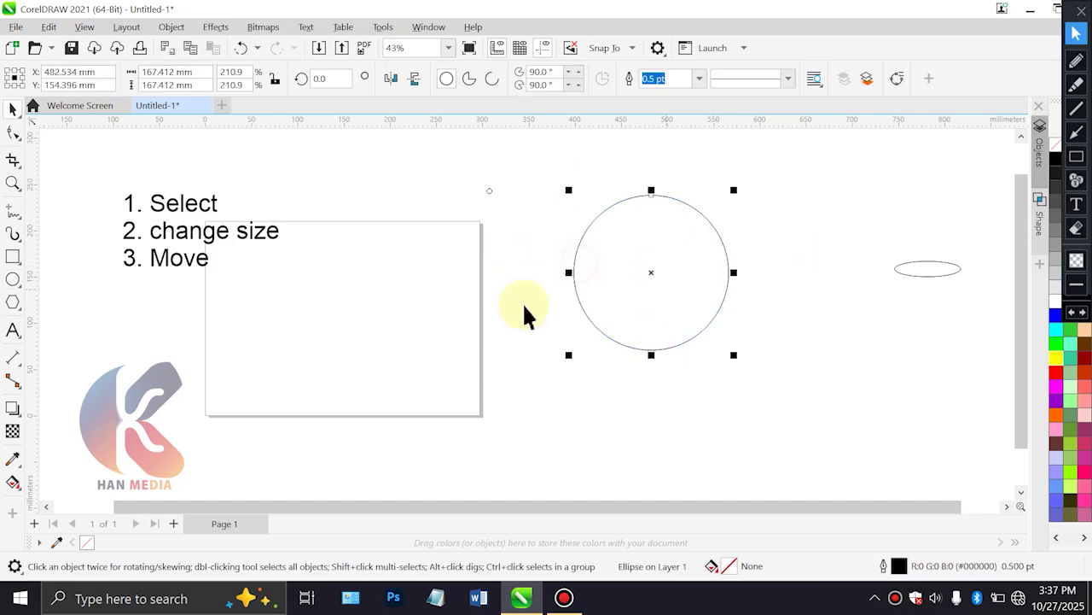
Move the circle's rotation centre to its lowest point and make a rotated copy of the circle about it
left_click_drag(651, 224, 488, 219)
left_click(466, 261)
left_click_drag(466, 261, 466, 337)
left_click_drag(550, 177, 588, 196)
Repeat the rotated copy until the overlapping circles form a complete round rosette
key("ctrl+r")
key("ctrl+r")
key("ctrl+r")
key("ctrl+r")
key("ctrl+r")
key("ctrl+r")
key("ctrl+r")
key("ctrl+r")
key("ctrl+r")
key("ctrl+r")
key("ctrl+r")
key("ctrl+r")
key("ctrl+r")
key("ctrl+r")
key("ctrl+r")
key("ctrl+r")
key("ctrl+r")
key("ctrl+r")
key("ctrl+r")
key("ctrl+r")
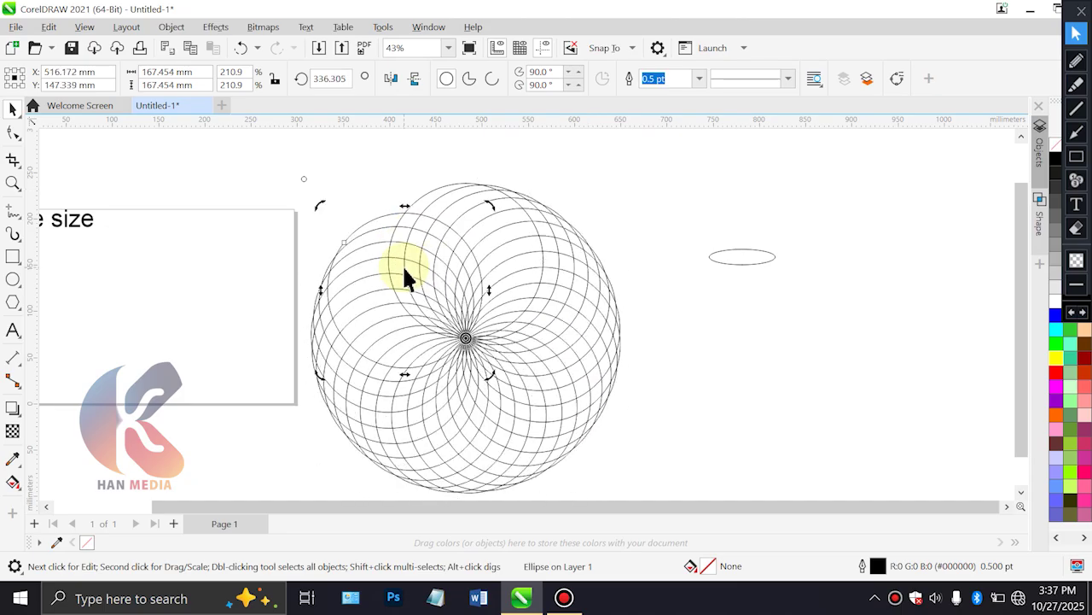
Select the circle rosette and the leftover small ellipses, and delete them while keeping the text
scroll(404, 273, "down", 1)
scroll(359, 290, "down", 2)
left_click(572, 271)
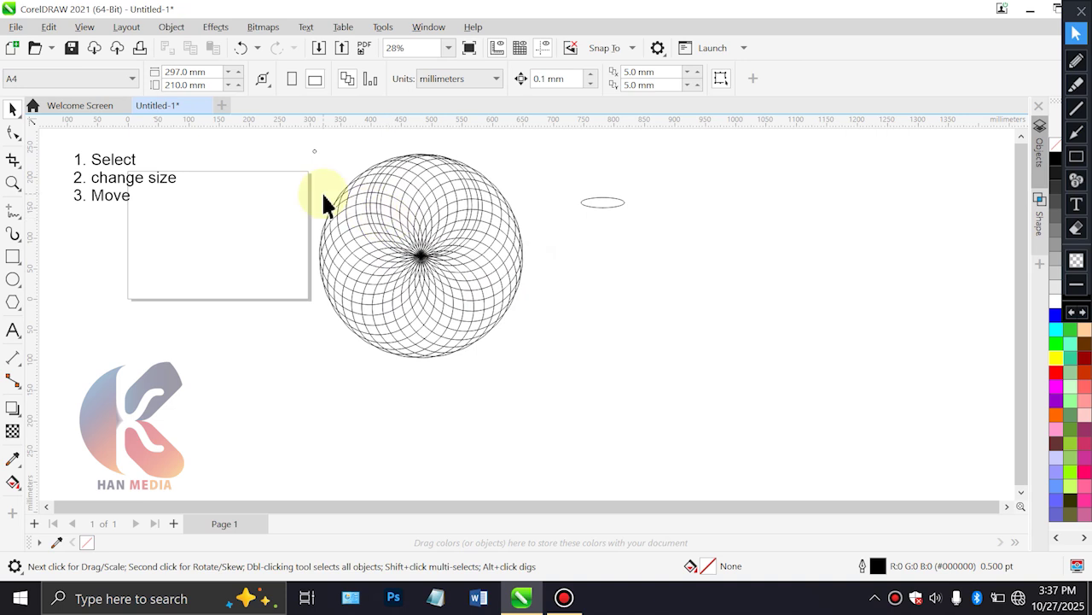
scroll(334, 196, "up", 1)
scroll(310, 224, "down", 1)
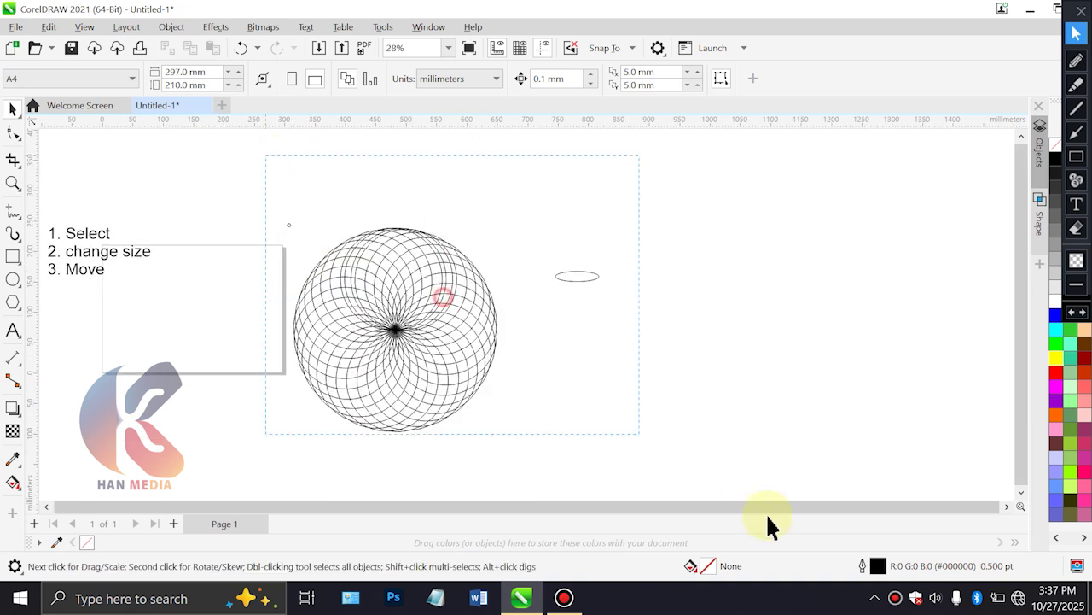
key("ctrl+a")
key("Delete")
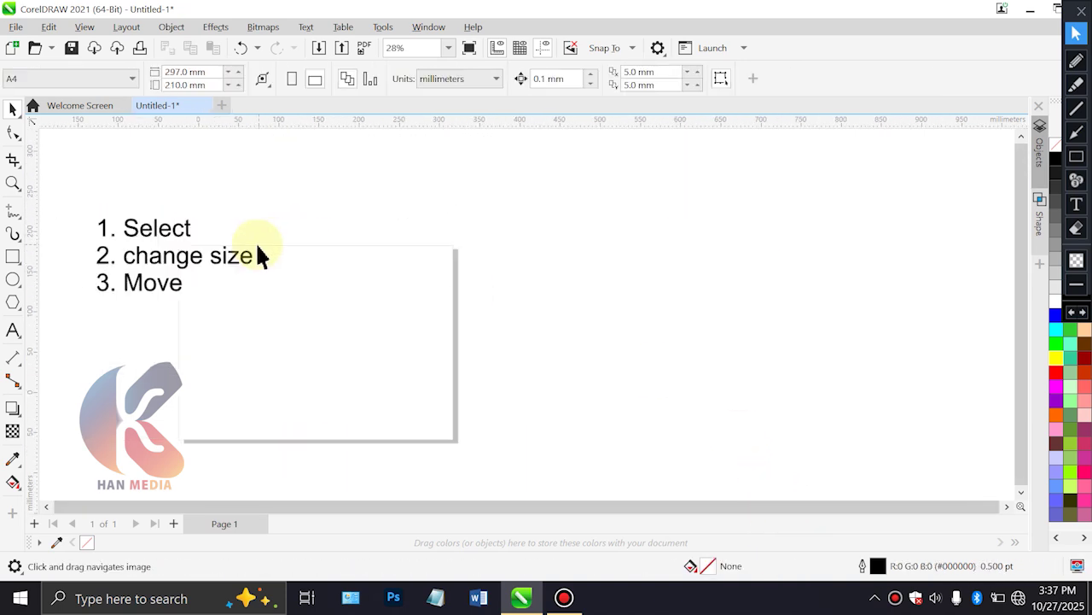
Enlarge the three-line text over the page's upper-left corner and deselect it
scroll(256, 247, "up", 2)
left_click(224, 248)
left_click_drag(378, 312, 471, 385)
left_click(671, 248)
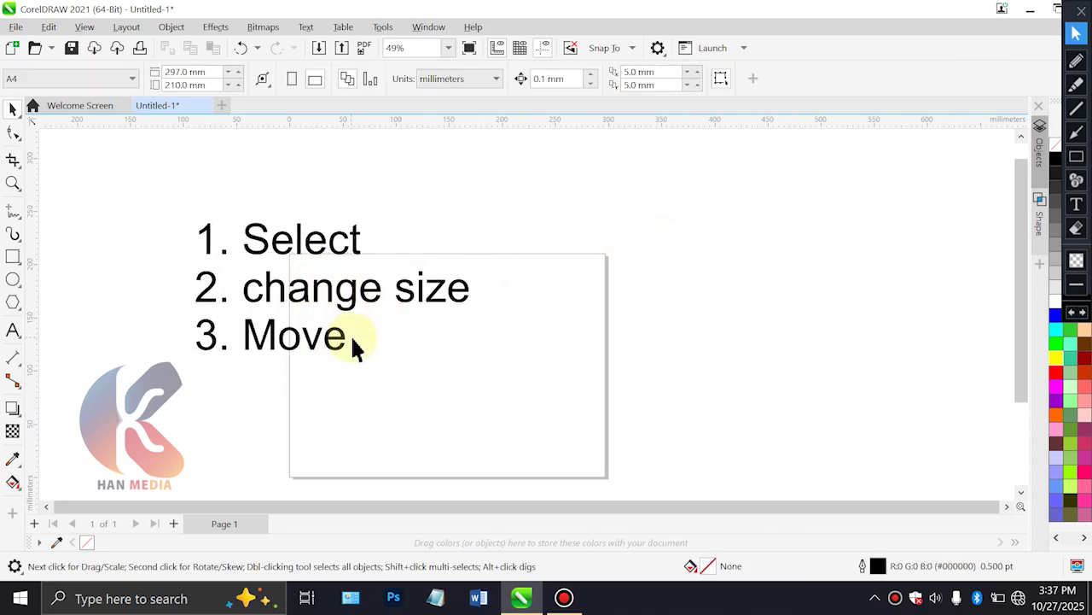
Draw a square about 25 mm wide just outside the page's upper-right corner
scroll(299, 316, "right", 2)
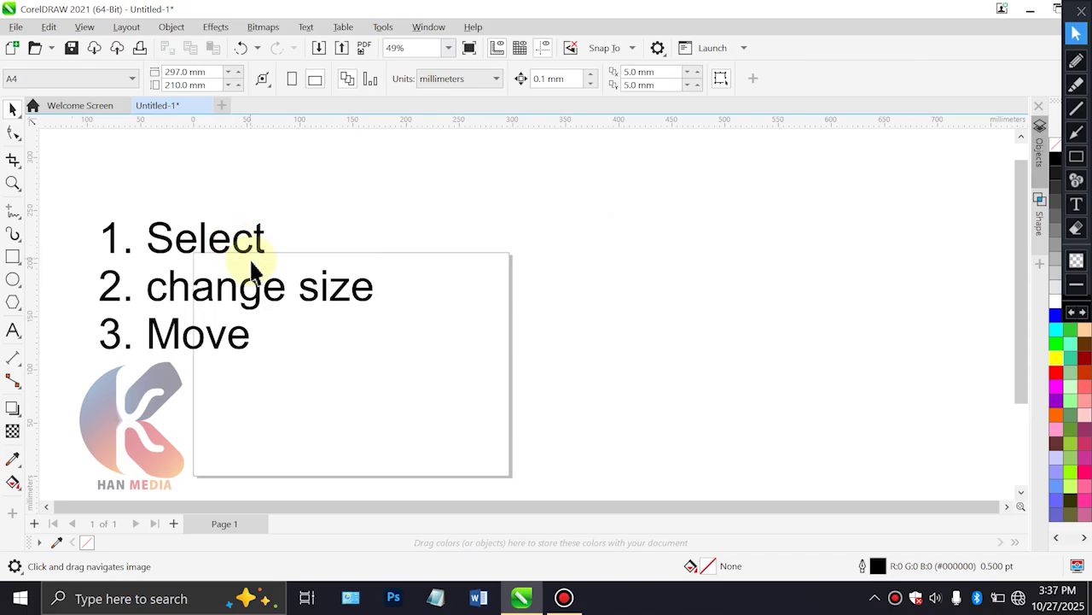
left_click(13, 256)
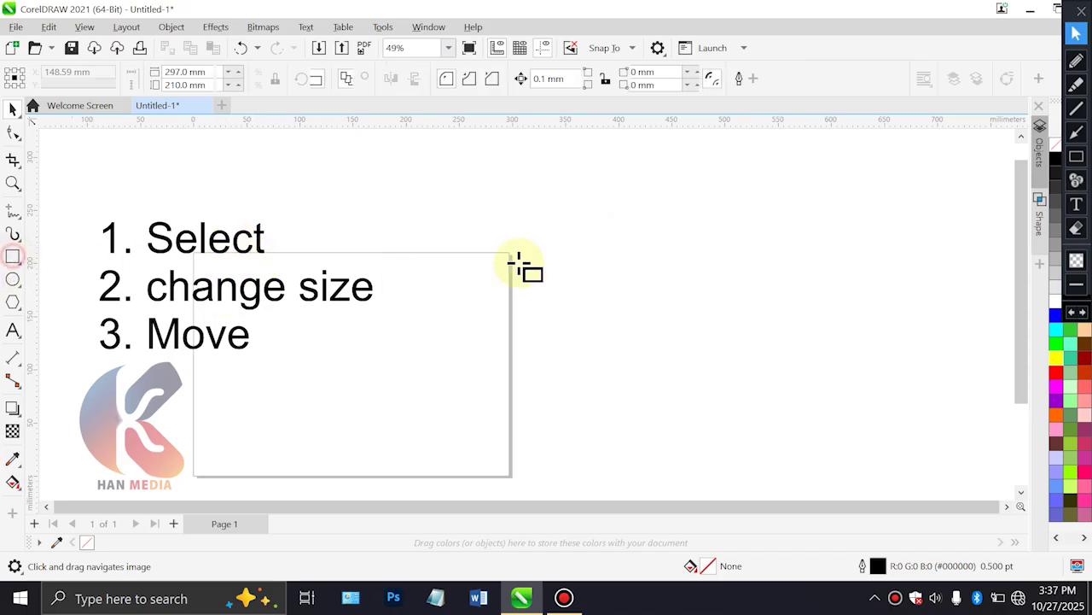
left_click_drag(525, 207, 552, 233)
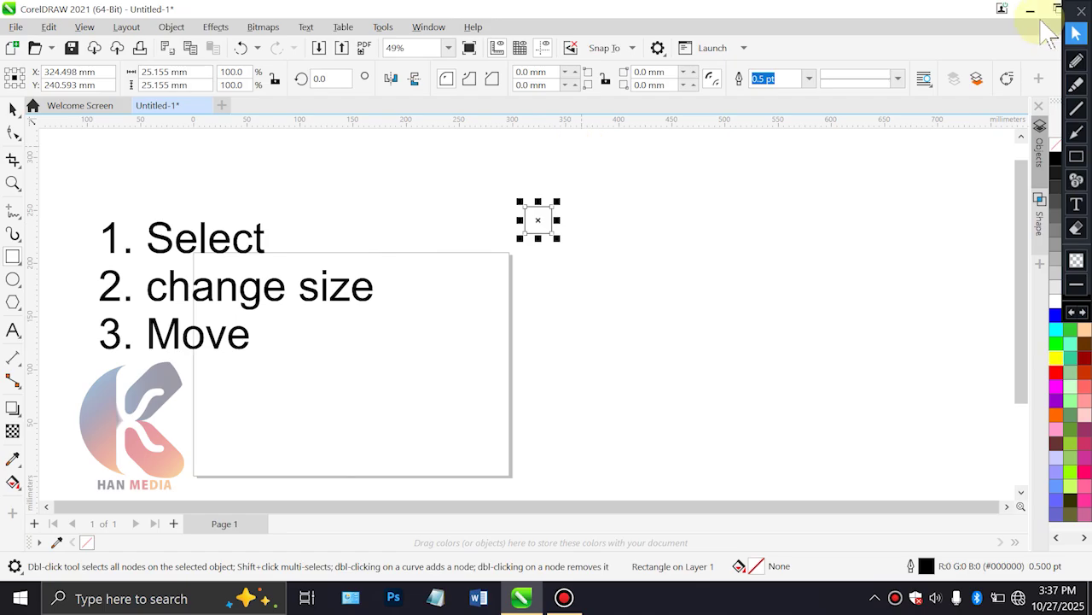
Move the floating annotation toolbar off the color palette and activate the Pick tool beside the square
left_click_drag(1073, 25, 897, 358)
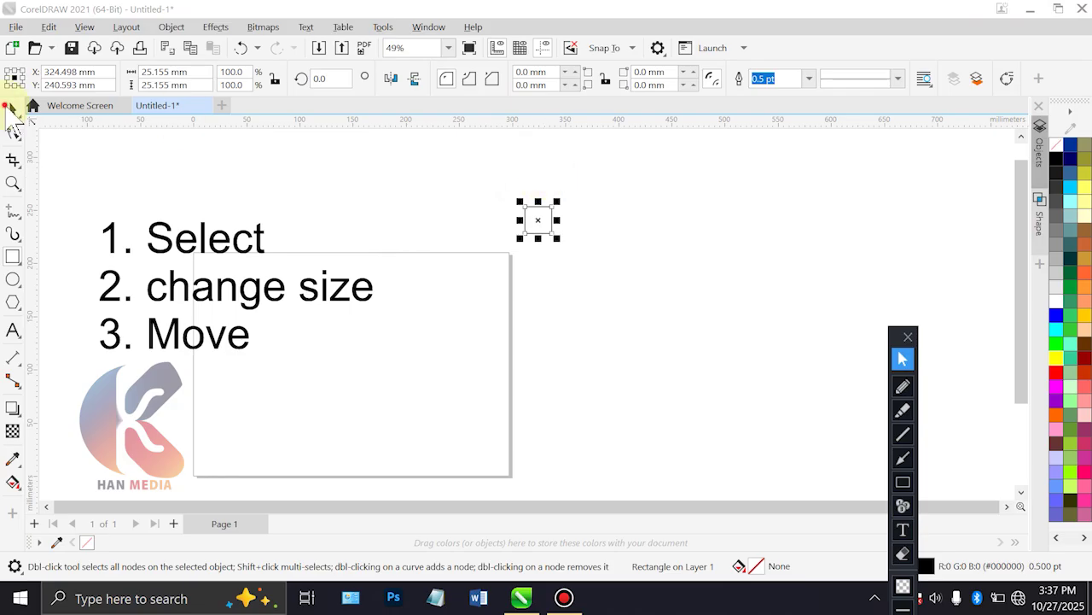
left_click(10, 112)
scroll(571, 268, "up", 1)
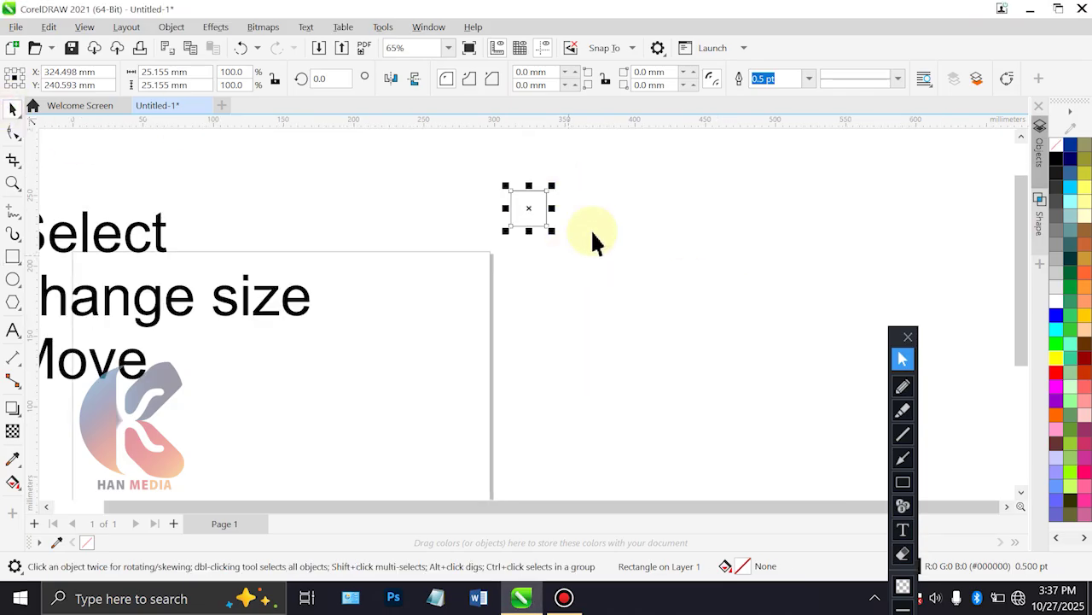
left_click(542, 261)
left_click_drag(425, 254, 653, 253)
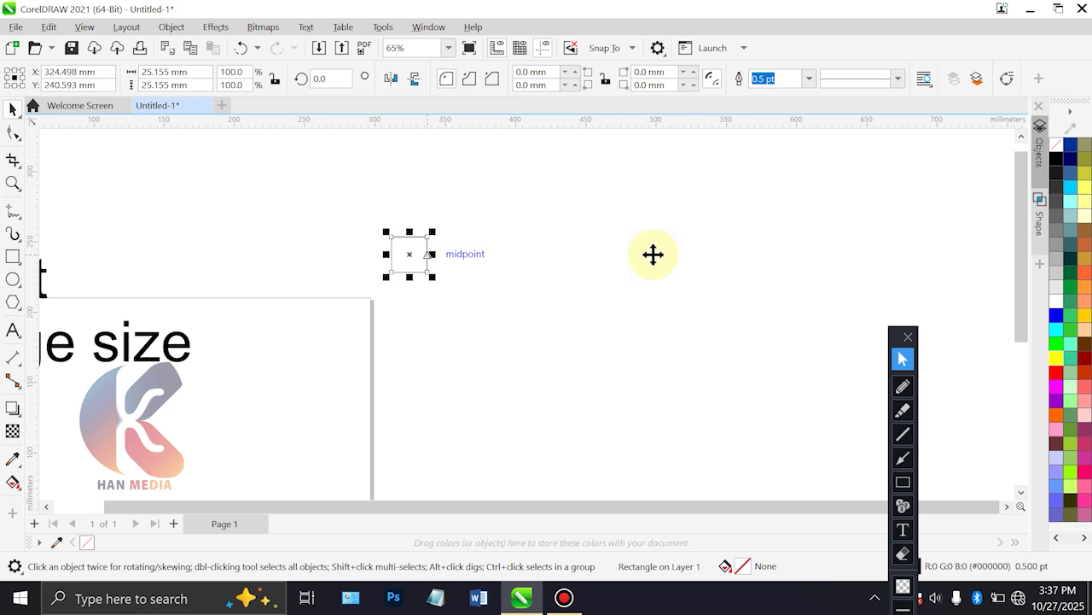
Try a light blue fill on the square and undo it
left_click(1071, 187)
left_click(580, 305)
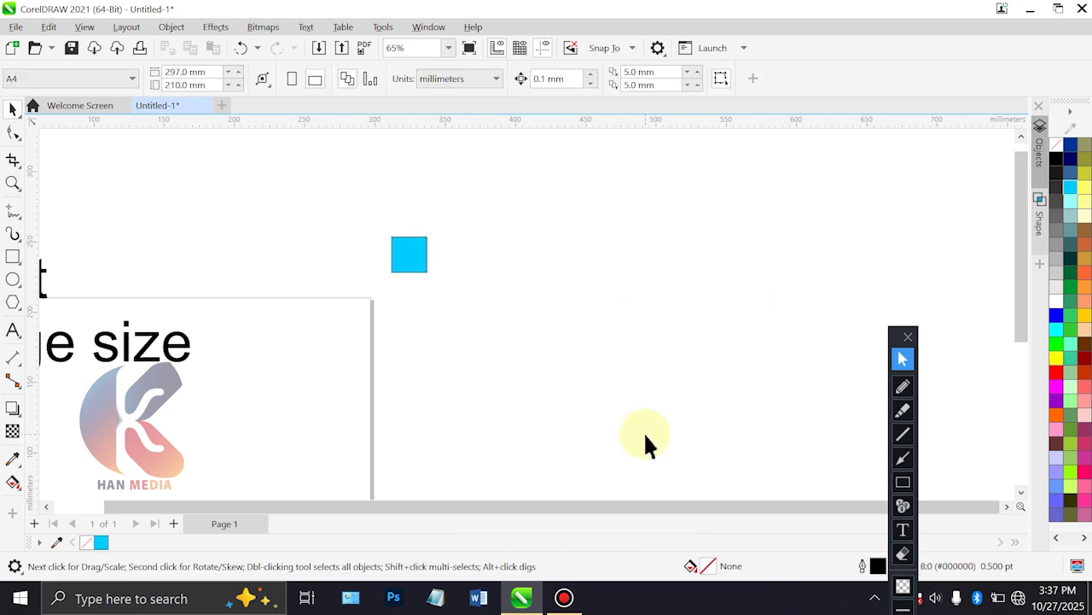
key("ctrl+z")
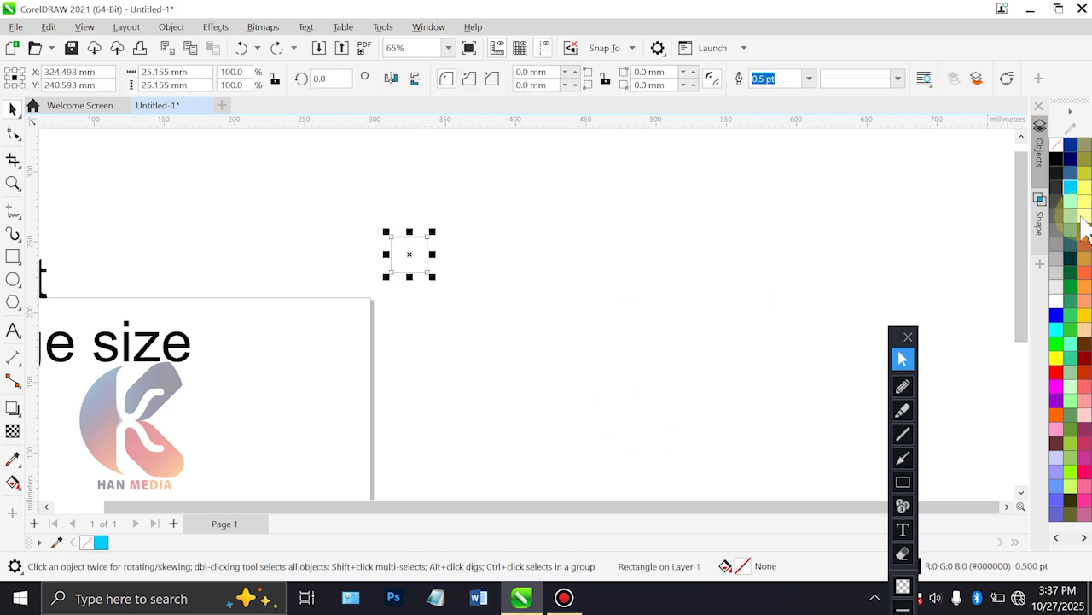
Apply the light blue palette color (#00CCFF) to the square's interior
left_click_drag(1072, 191, 419, 265)
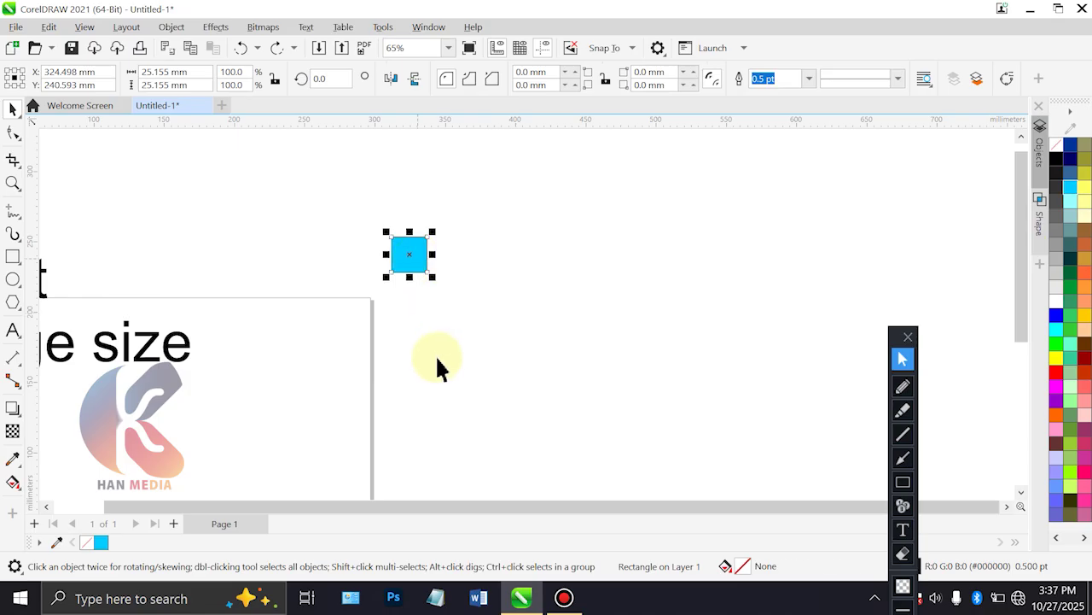
scroll(465, 294, "up", 2)
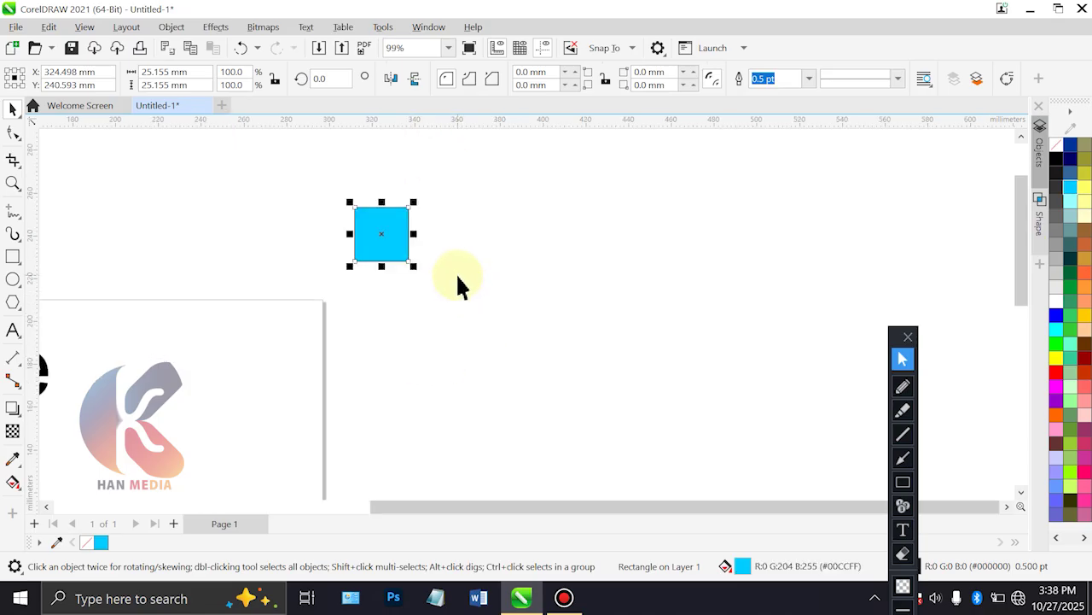
left_click_drag(483, 314, 433, 335)
Try placing a copy of the blue square against its right edge, and delete the copy
left_click_drag(303, 256, 371, 263)
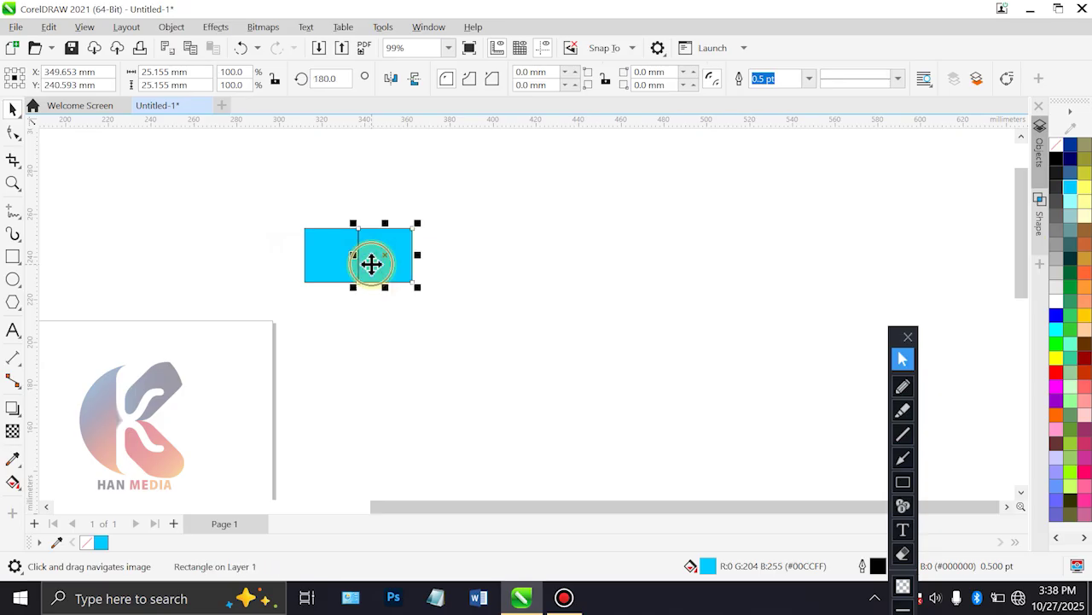
left_click(385, 256)
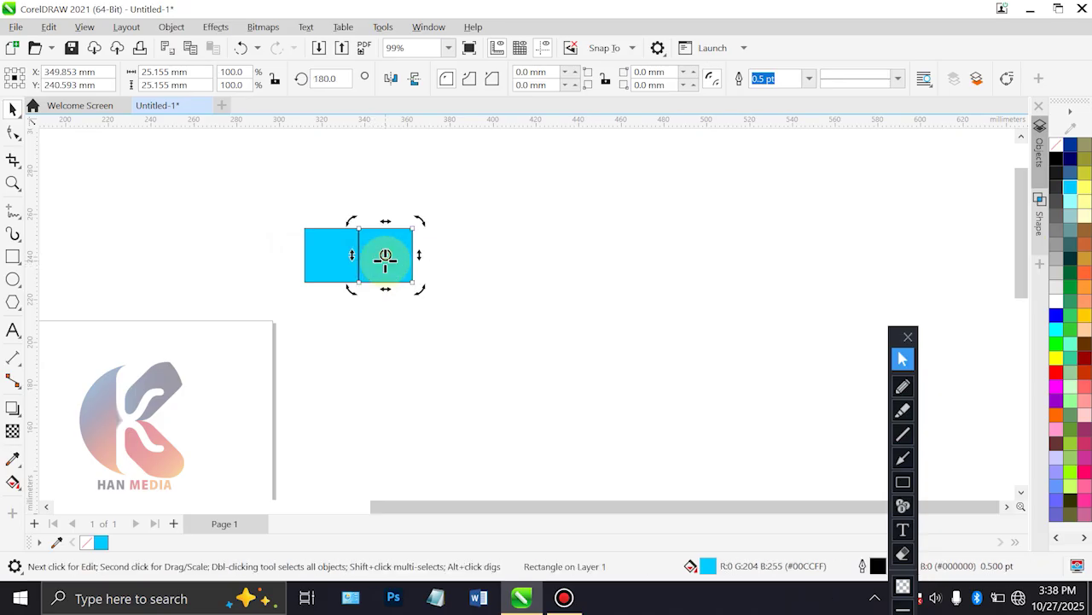
key("Delete")
Copy the blue square to its right with a narrow gap, and repeat the duplication to form a row of seven
left_click_drag(332, 264, 389, 255)
key("ctrl+r")
key("ctrl+r")
key("ctrl+r")
key("ctrl+r")
key("ctrl+r")
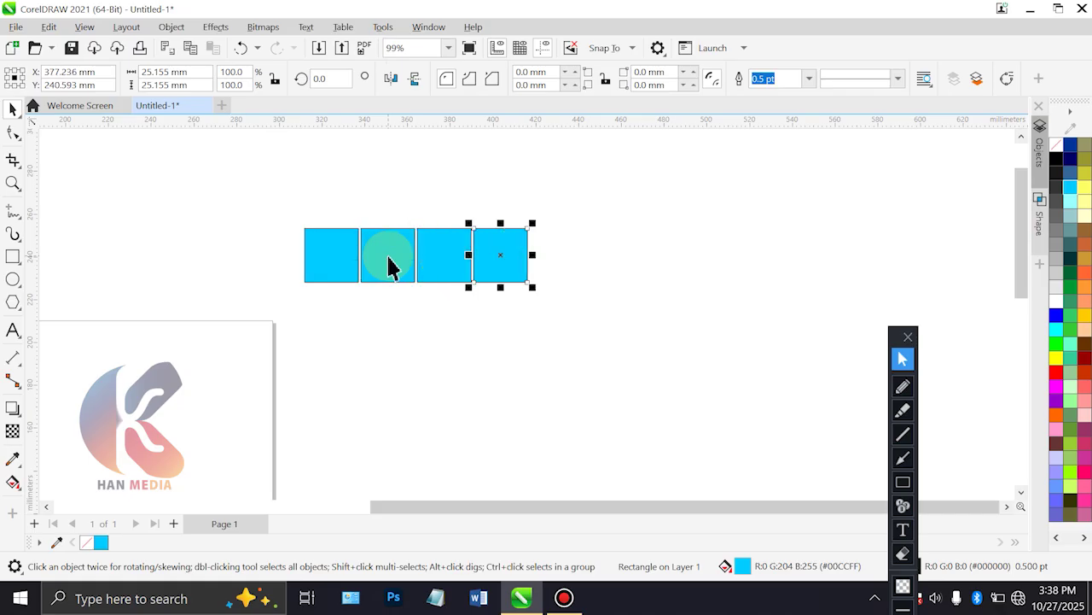
Select the whole row of squares, copy it just below, and repeat until there are seven rows
left_click_drag(247, 202, 777, 345)
left_click_drag(606, 254, 524, 237)
key("ctrl+r")
key("ctrl+r")
key("ctrl+r")
key("ctrl+r")
key("ctrl+r")
Select the second to fifth rows of squares with a marquee, delete them, and undo the deletion
scroll(616, 327, "down", 1)
left_click(408, 262)
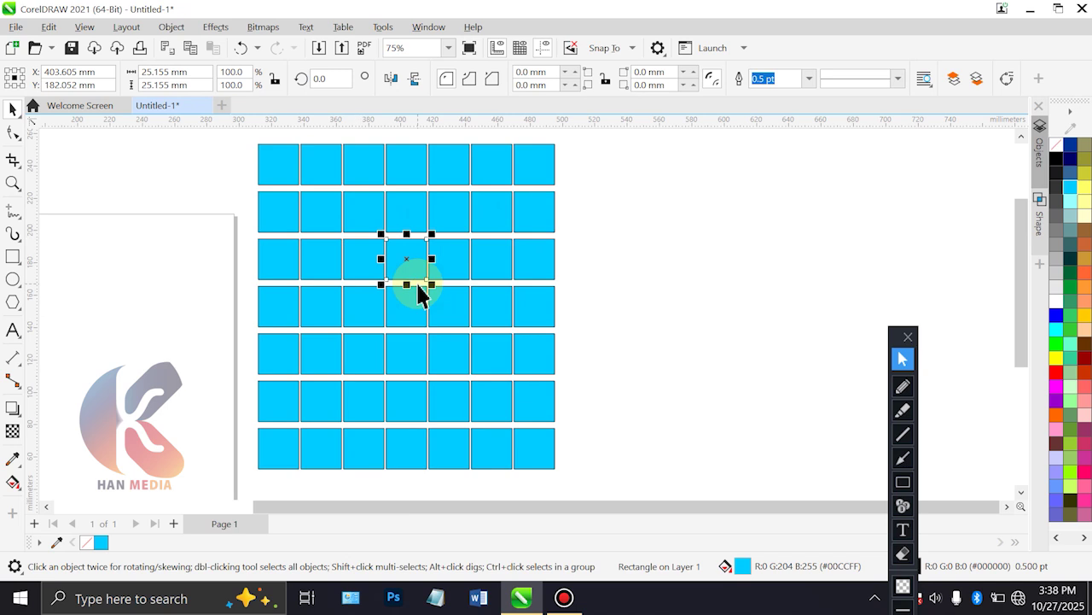
left_click_drag(195, 167, 625, 390)
key("Delete")
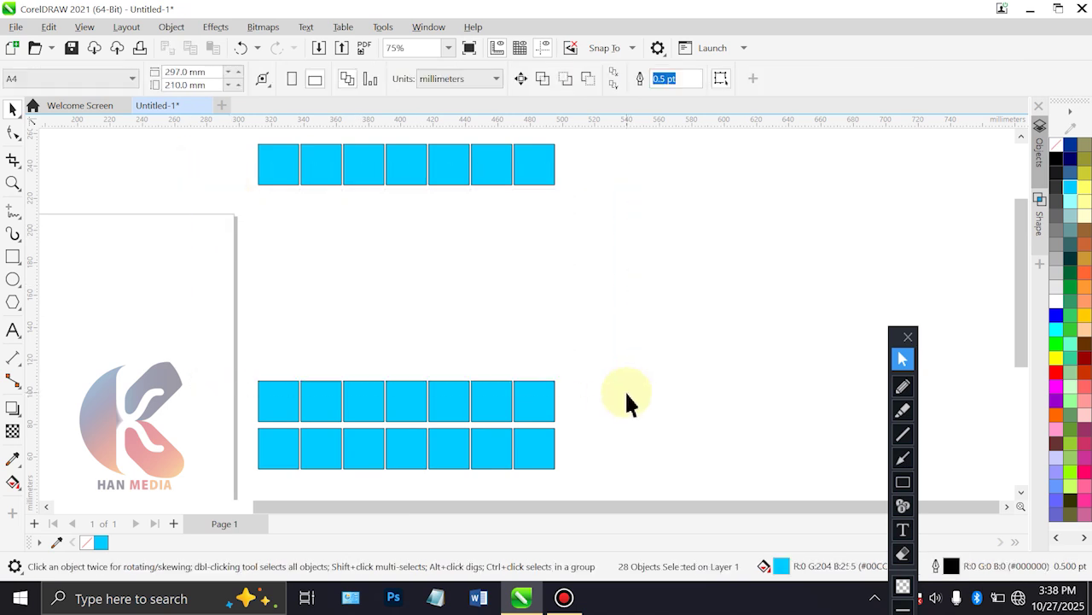
key("ctrl+z")
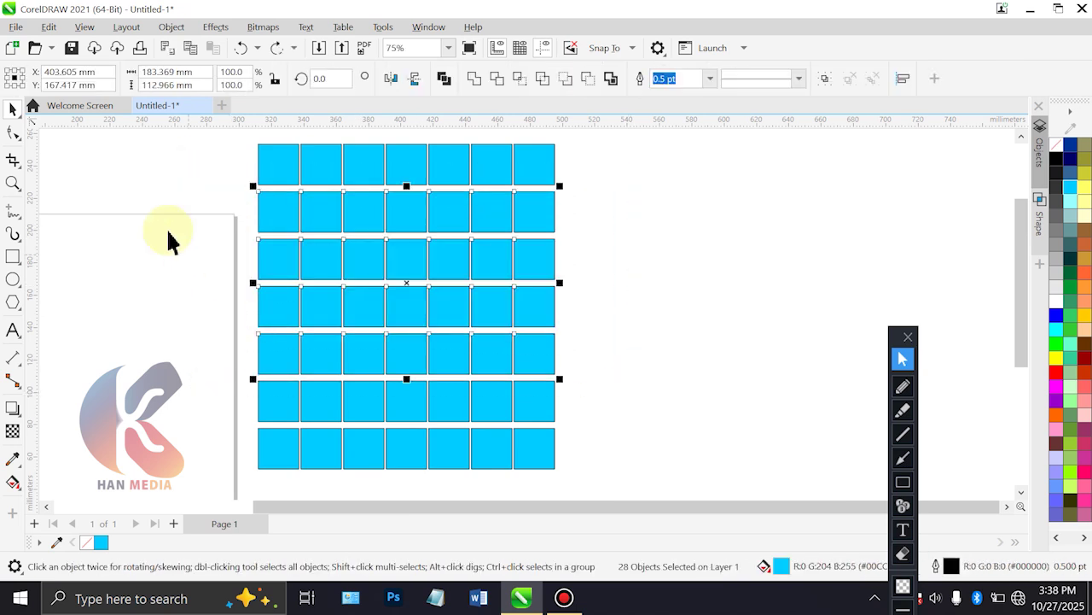
left_click_drag(685, 207, 867, 349)
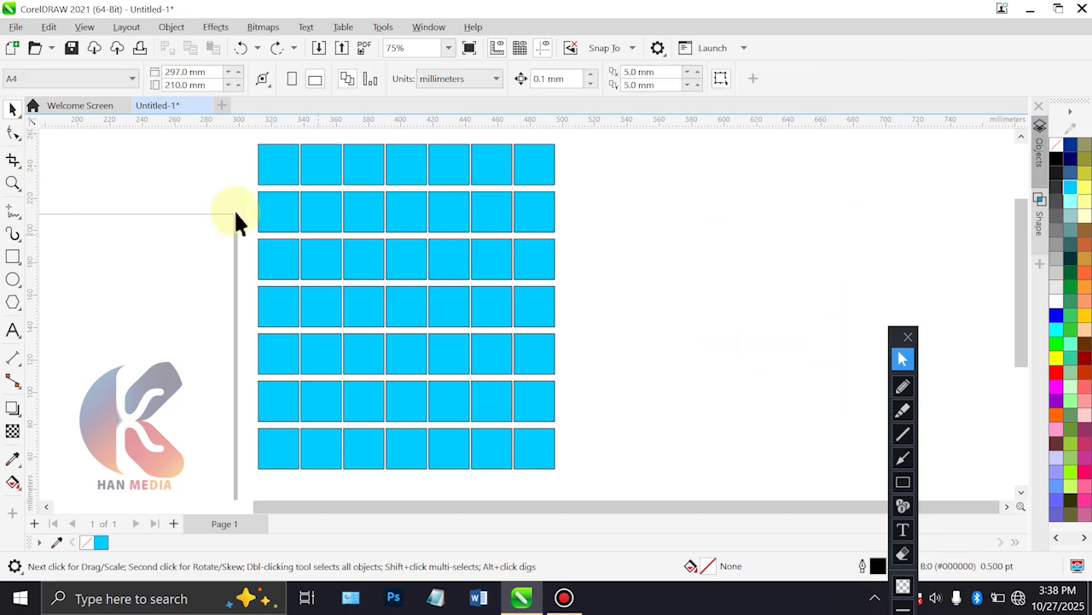
With the Freehand Pick tool, lasso five squares in the third and fourth rows and fill them orange, leaving document defaults unchanged
left_click(19, 114)
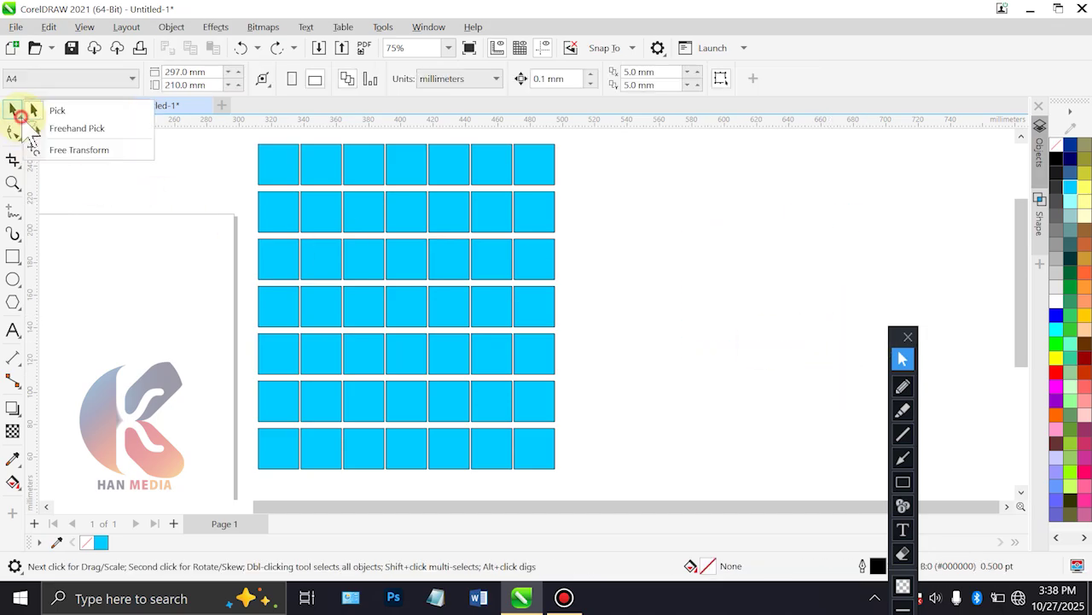
left_click(85, 130)
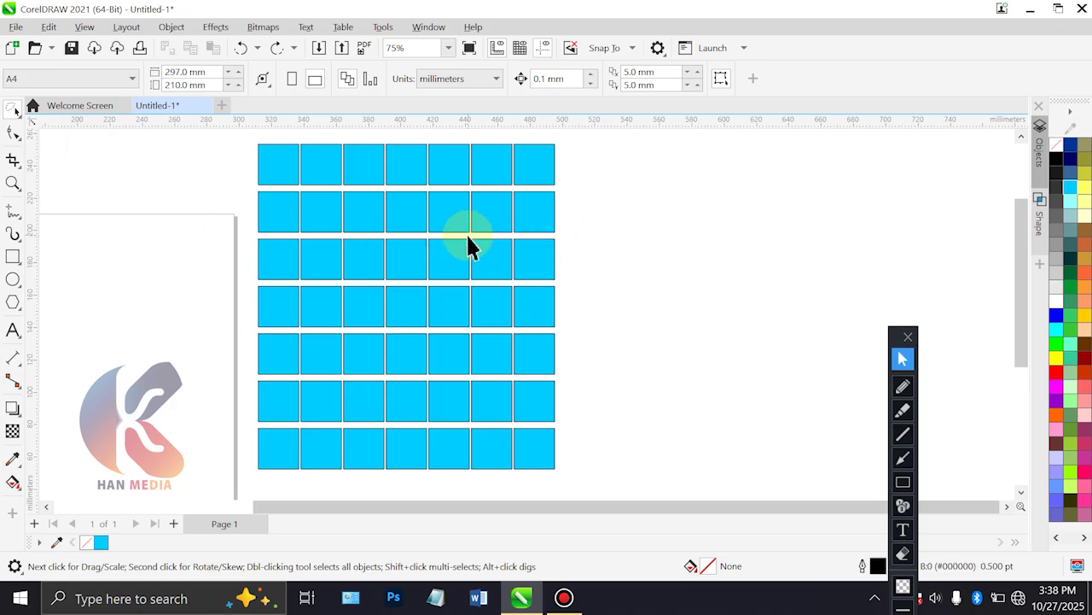
mouse_move(468, 235)
left_mouse_down()
mouse_move(360, 242)
mouse_move(336, 263)
mouse_move(345, 313)
mouse_move(396, 357)
mouse_move(469, 369)
mouse_move(515, 351)
mouse_move(533, 301)
mouse_move(513, 244)
mouse_move(470, 232)
left_mouse_up()
left_click(1085, 275)
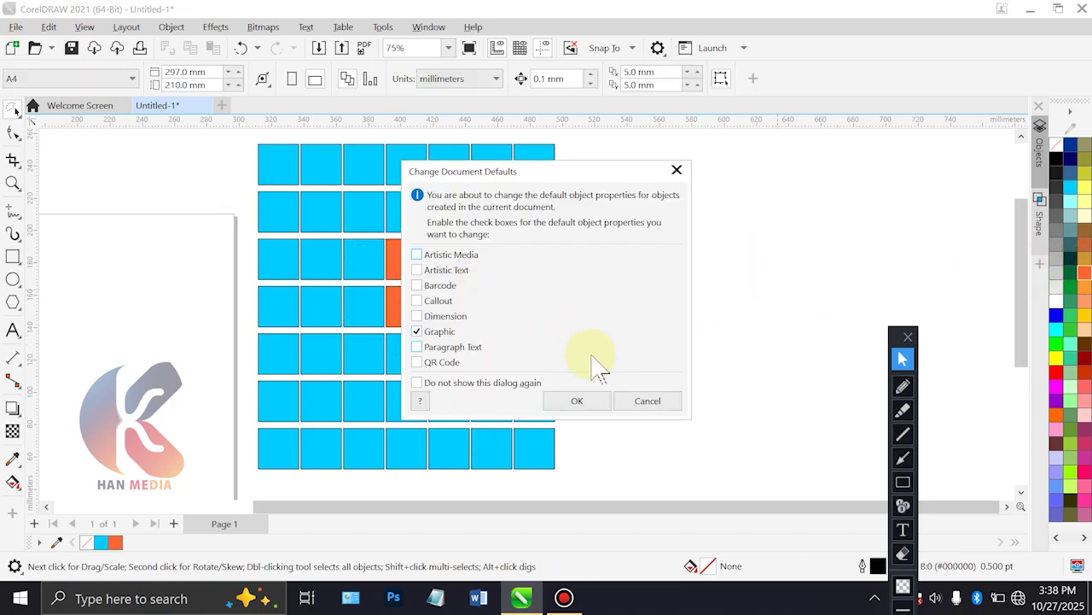
left_click(650, 403)
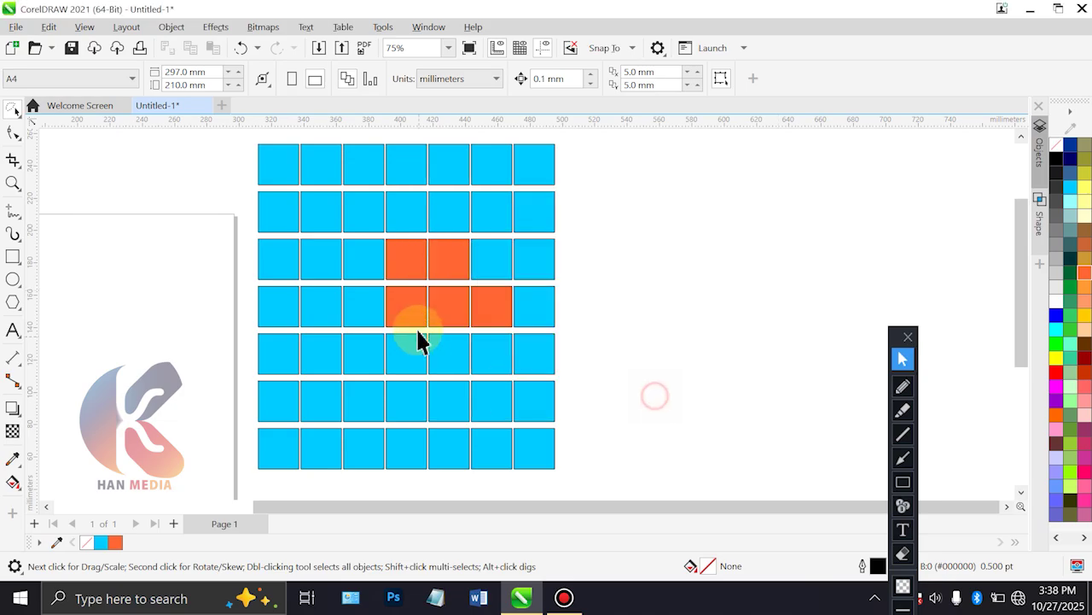
scroll(411, 290, "up", 1)
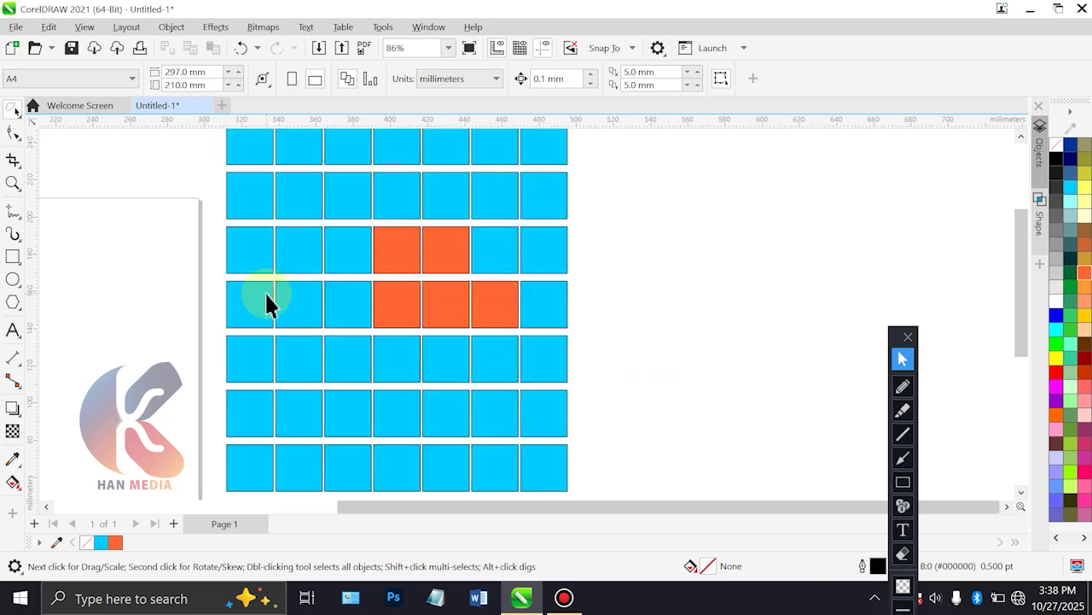
Pick the second square of the top row together with the last square of the bottom row, and fill both light orange
left_click(13, 109)
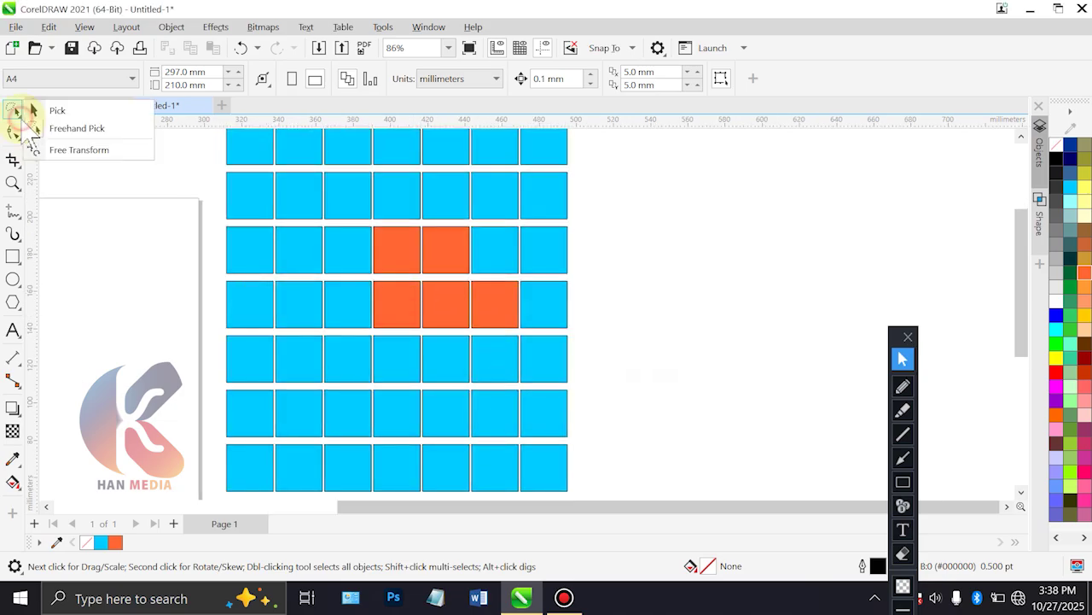
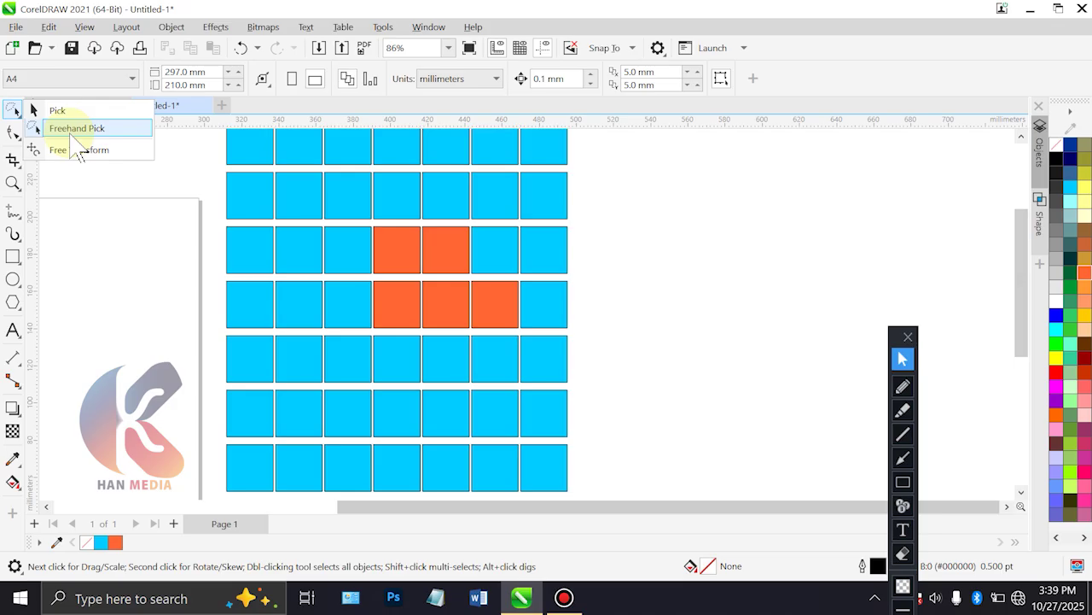
left_click(56, 110)
scroll(402, 298, "down", 1)
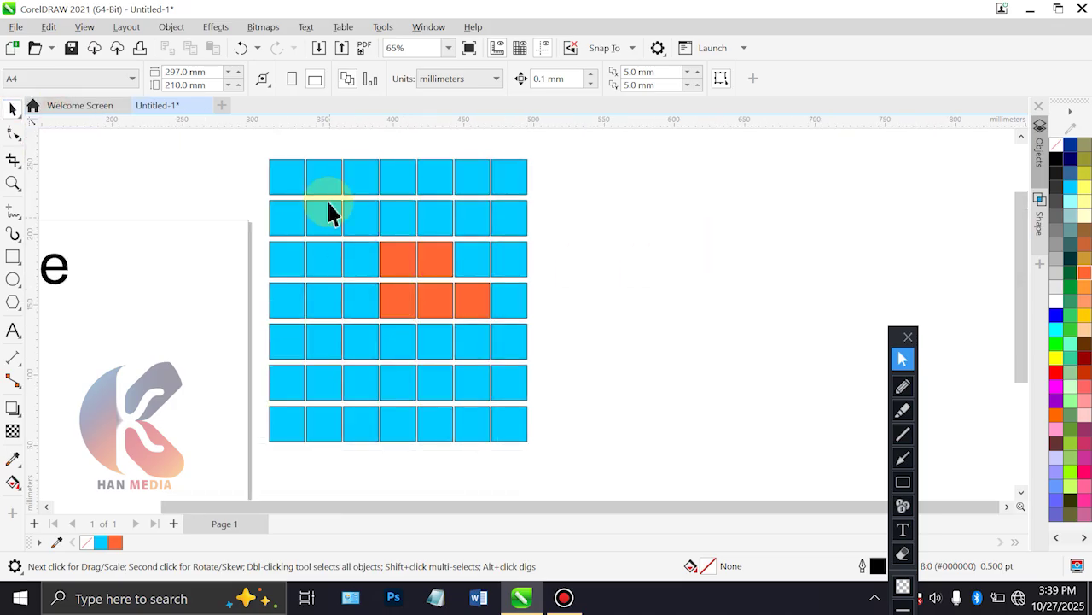
left_click(323, 181)
left_click(517, 431, "shift")
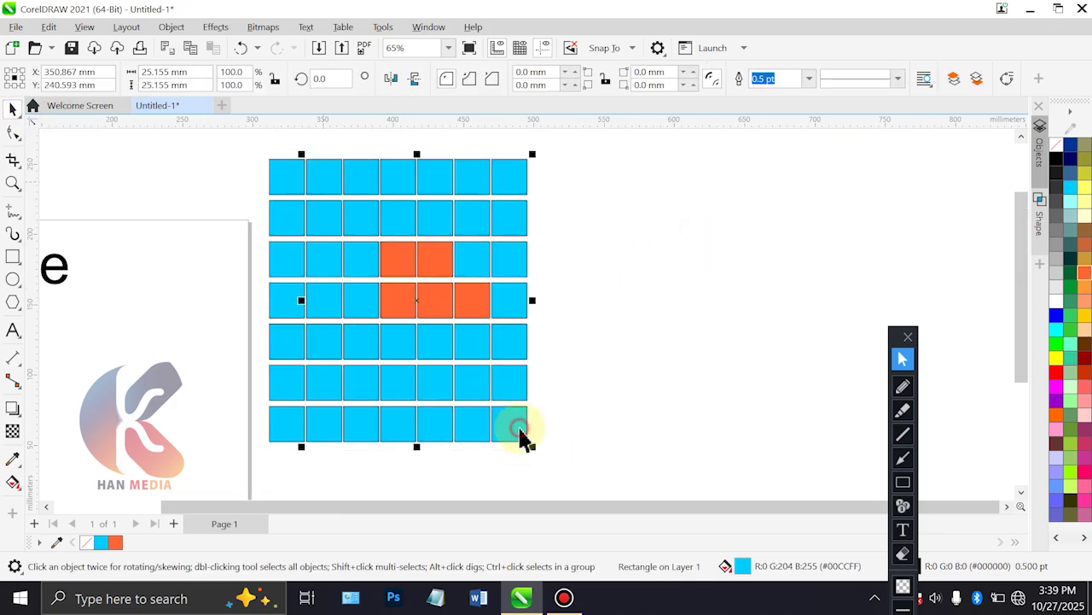
left_click(1085, 300)
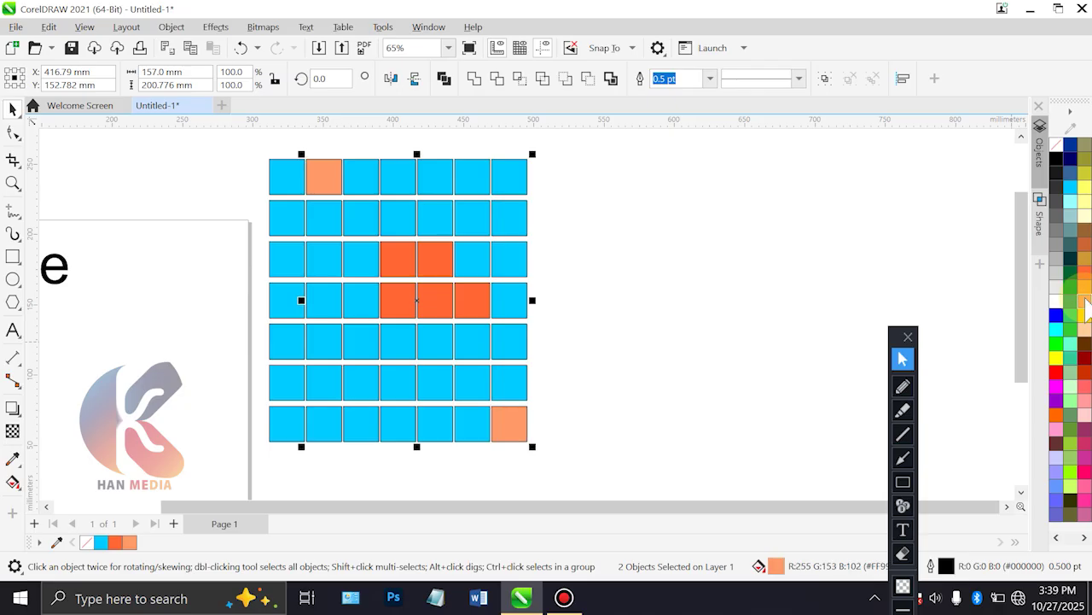
left_click(674, 335)
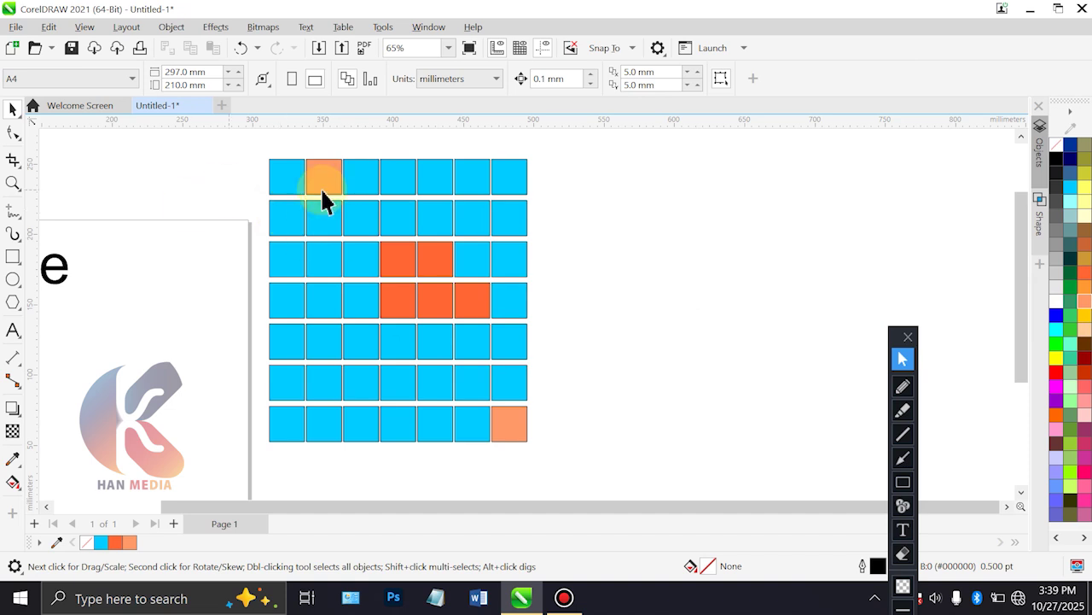
Draw a circle about 56 mm in diameter to the right of the grid of squares
scroll(427, 237, "up", 2)
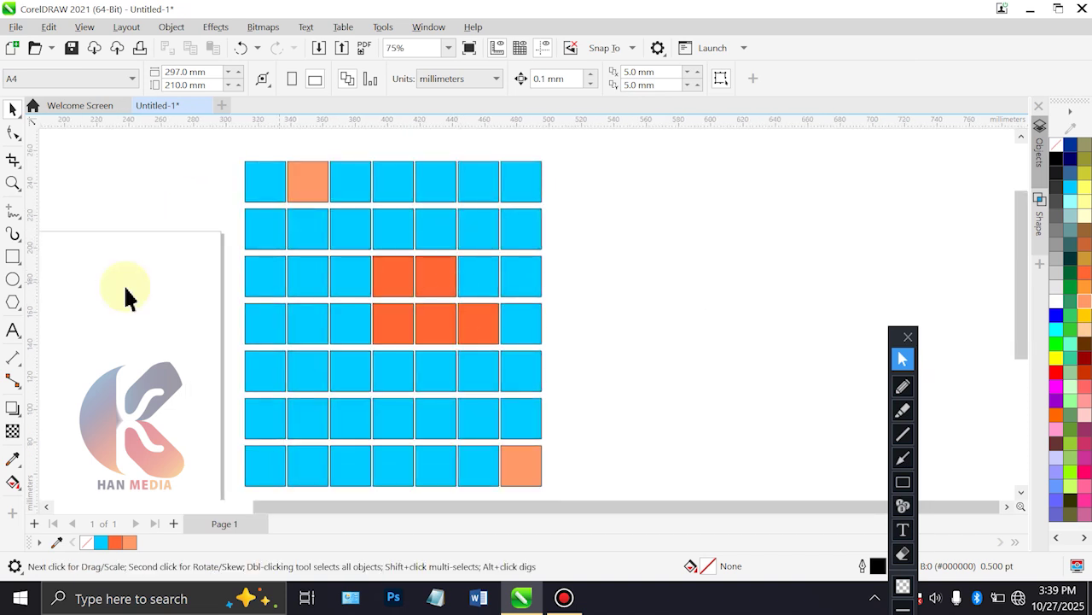
left_click(13, 279)
mouse_move(606, 208)
left_mouse_down()
mouse_move(687, 303)
mouse_move(705, 307)
left_mouse_up()
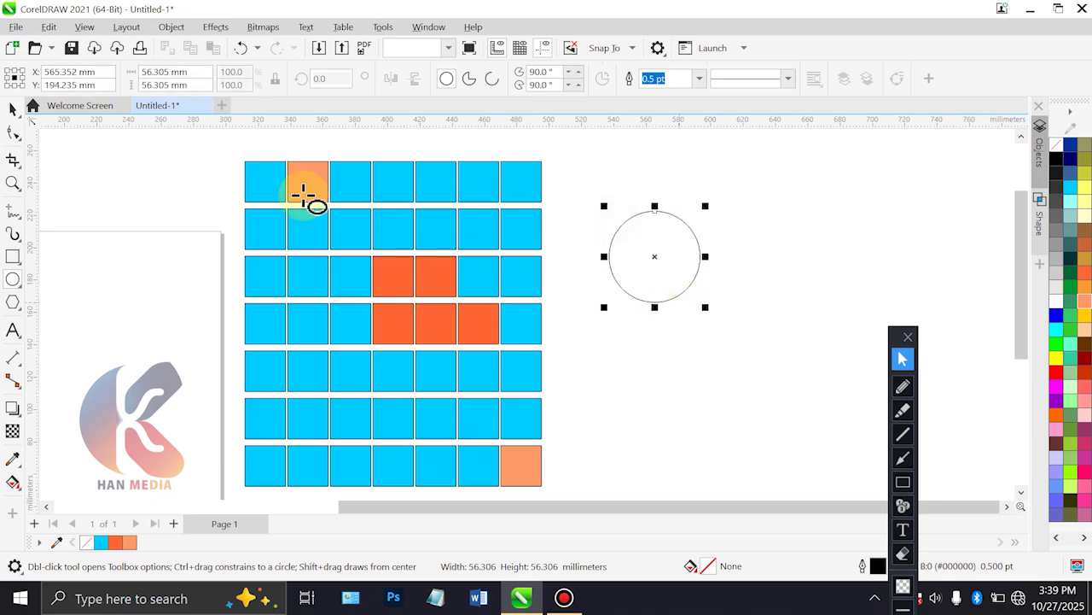
Group the whole grid of squares and place the group inside the circle with PowerClip
left_click(12, 108)
scroll(93, 180, "down", 2)
left_click_drag(171, 147, 372, 392)
key("ctrl+g")
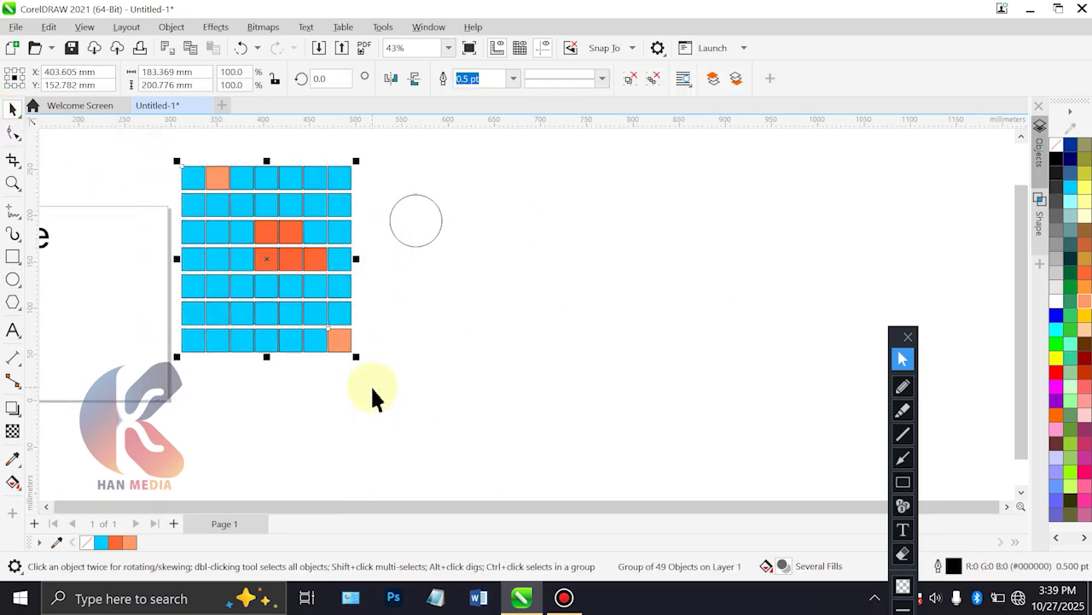
right_click(340, 309)
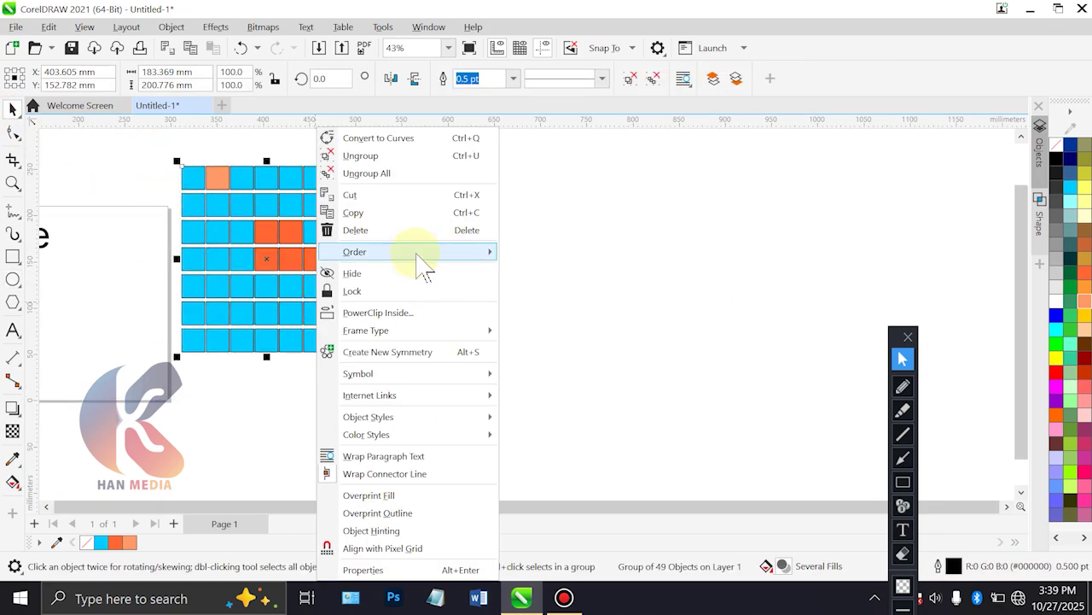
left_click(378, 312)
left_click(419, 219)
left_click(484, 285)
Remove the outline from the PowerClip circle
scroll(386, 214, "up", 1)
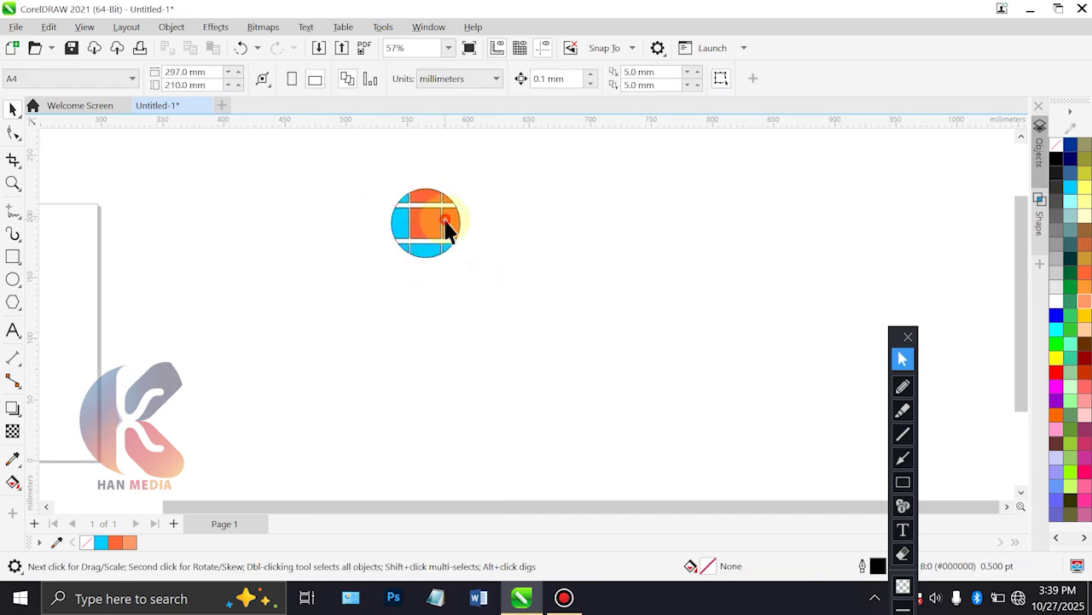
left_click(446, 227)
right_click(92, 541)
left_click(146, 334)
left_click(447, 334)
scroll(419, 239, "up", 1)
left_click(418, 239)
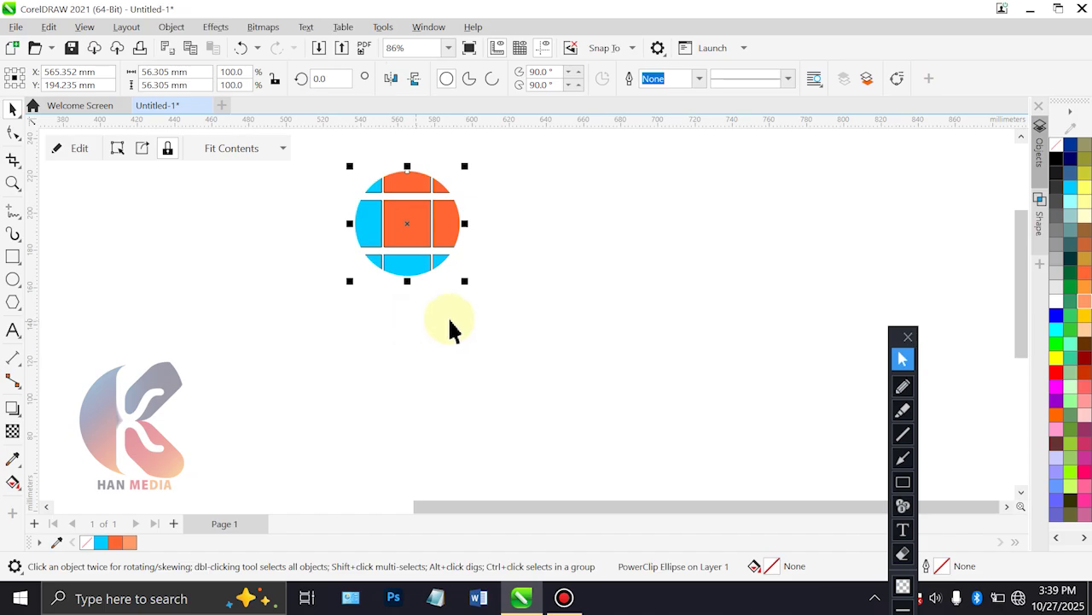
Enlarge the PowerClip circle proportionally to about 155 mm in diameter and deselect it
left_click(629, 407)
left_click(420, 239)
left_click_drag(464, 283, 720, 458)
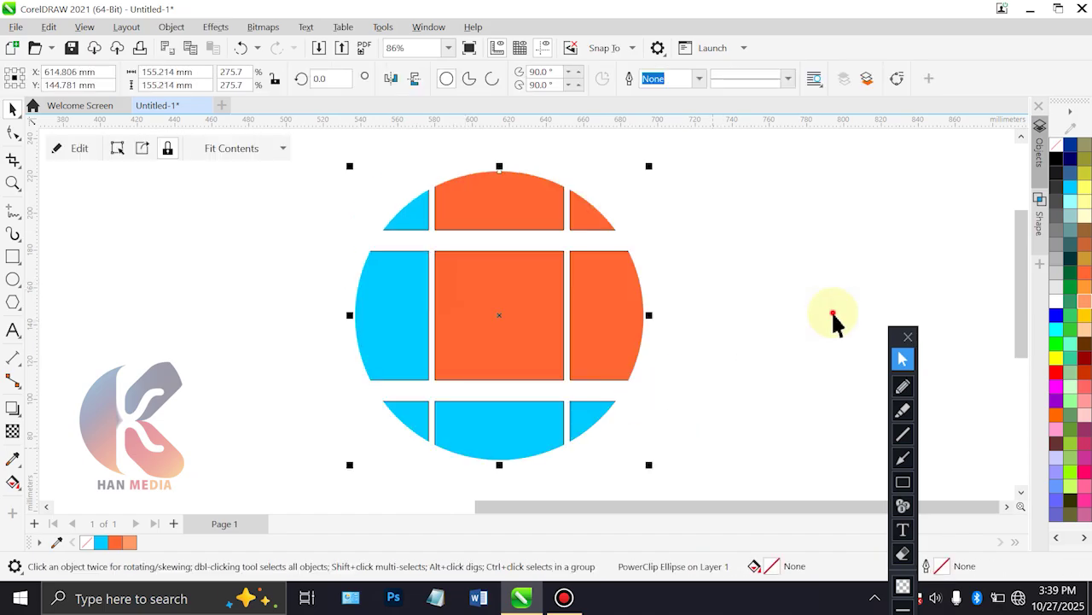
left_click(751, 361)
left_click_drag(738, 376, 622, 350)
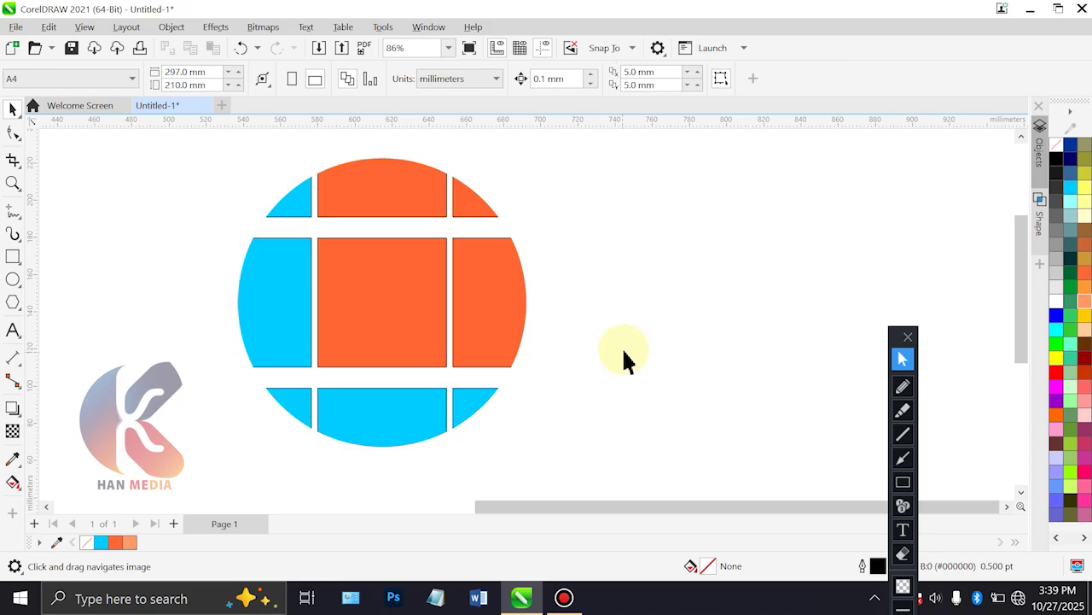
Select the enlarged PowerClip circle and delete it
scroll(555, 346, "down", 1)
left_click(535, 338)
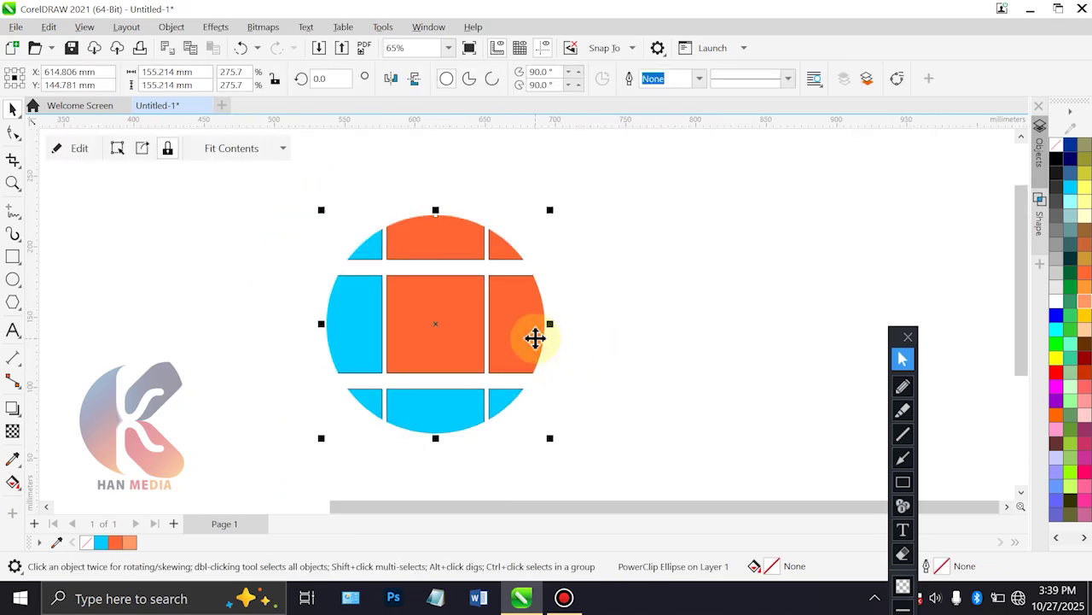
key("Delete")
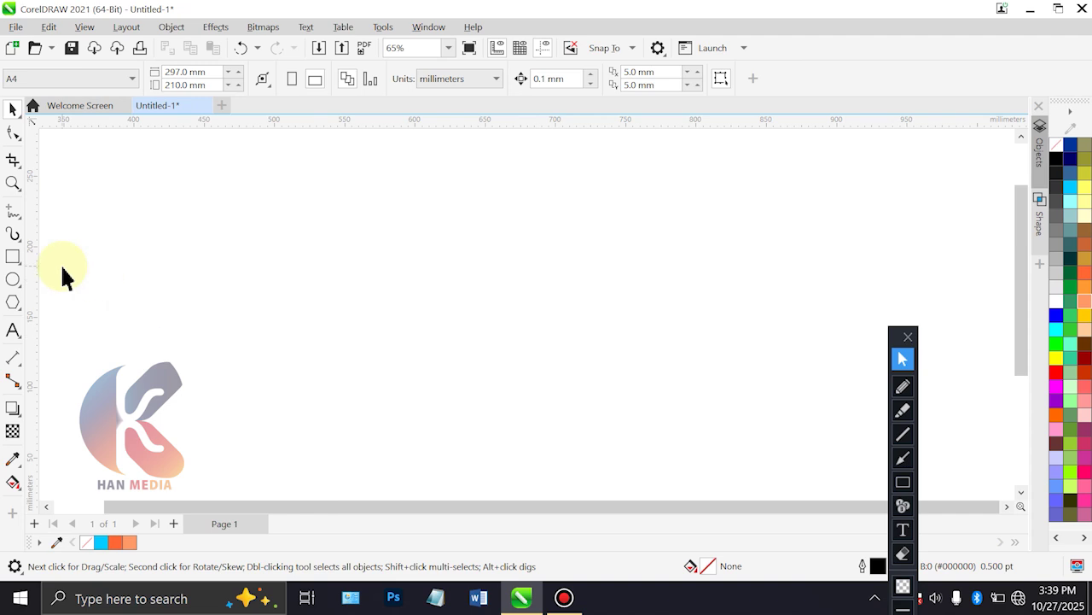
Draw a rectangle about 90 by 52 mm beside the page and turn it to about 284° with the Free Transform tool
left_click_drag(122, 210, 249, 285)
left_click(13, 132)
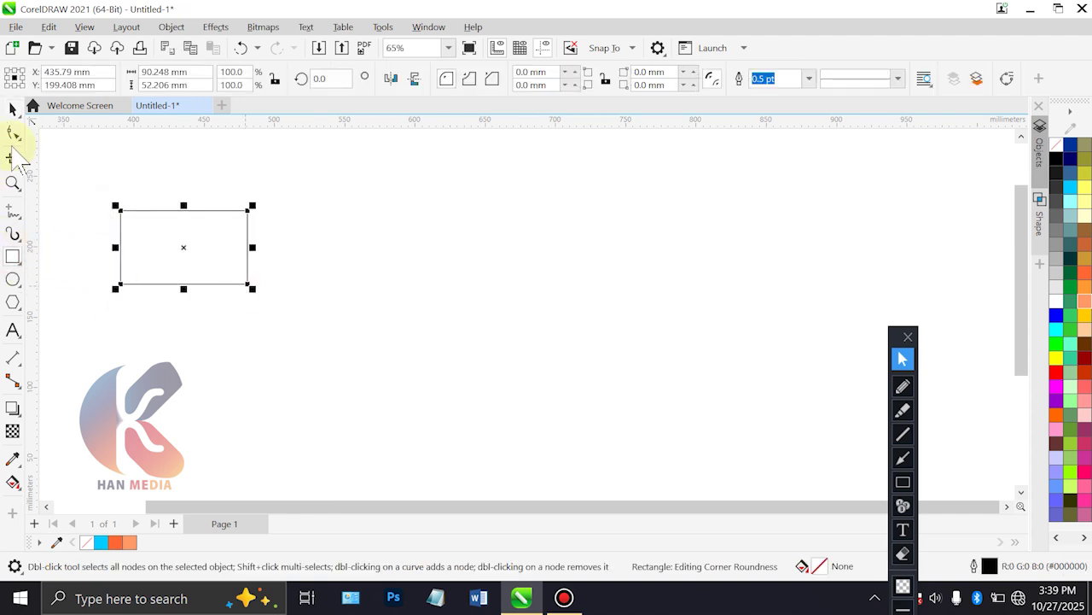
left_click(19, 113)
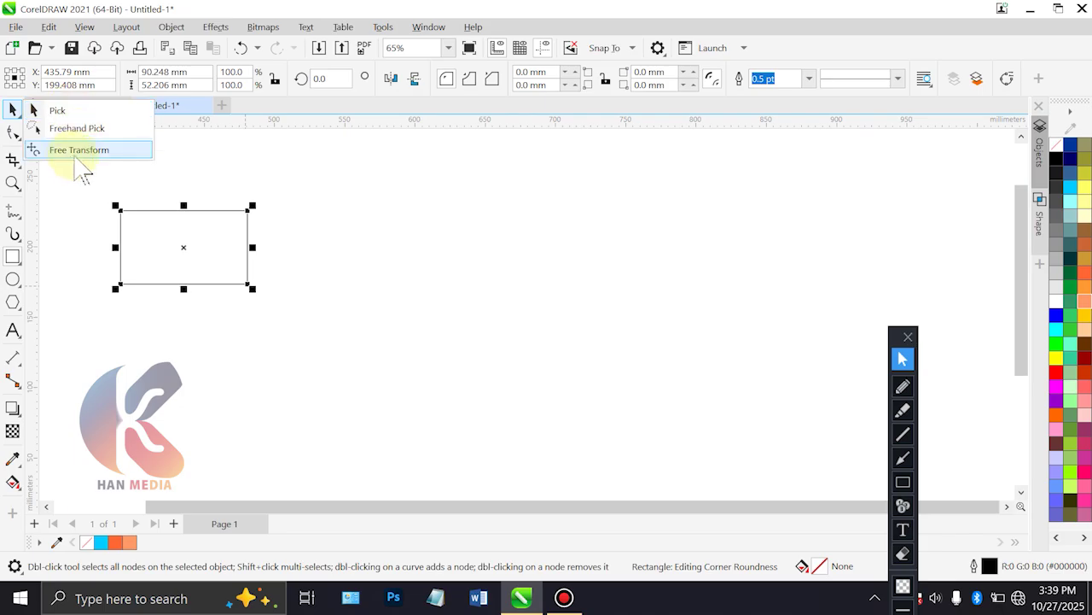
left_click(71, 152)
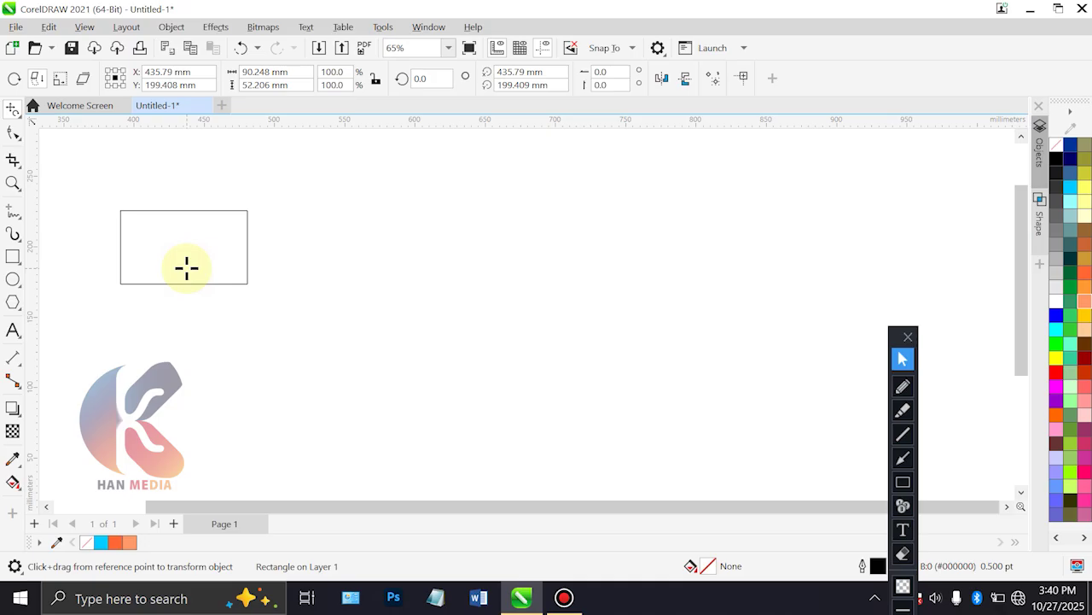
left_click_drag(249, 286, 285, 295)
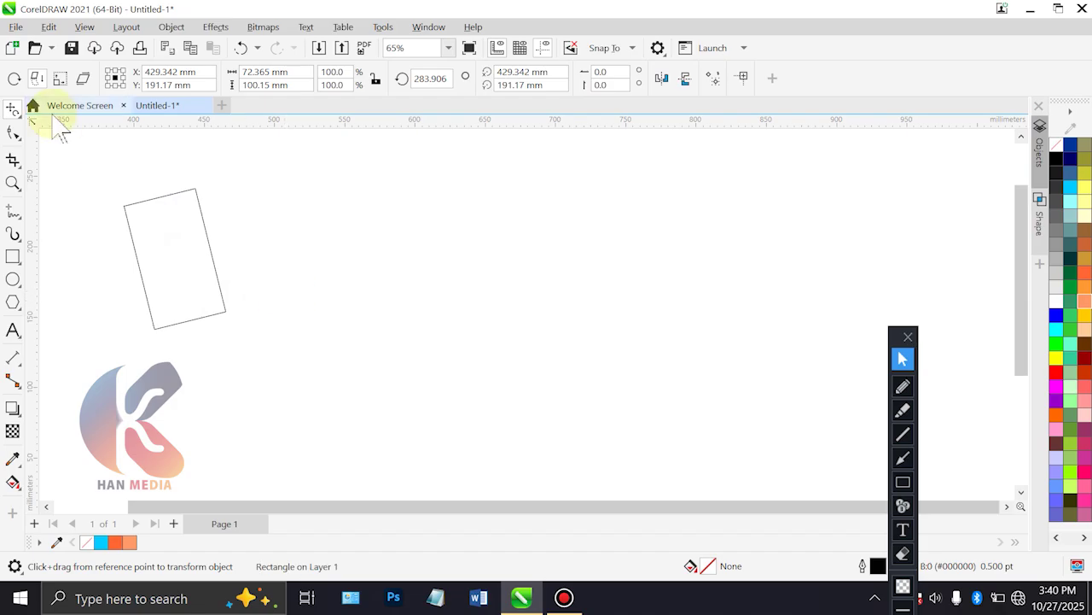
Return to the Pick tool and delete the turned rectangle
left_click(20, 112)
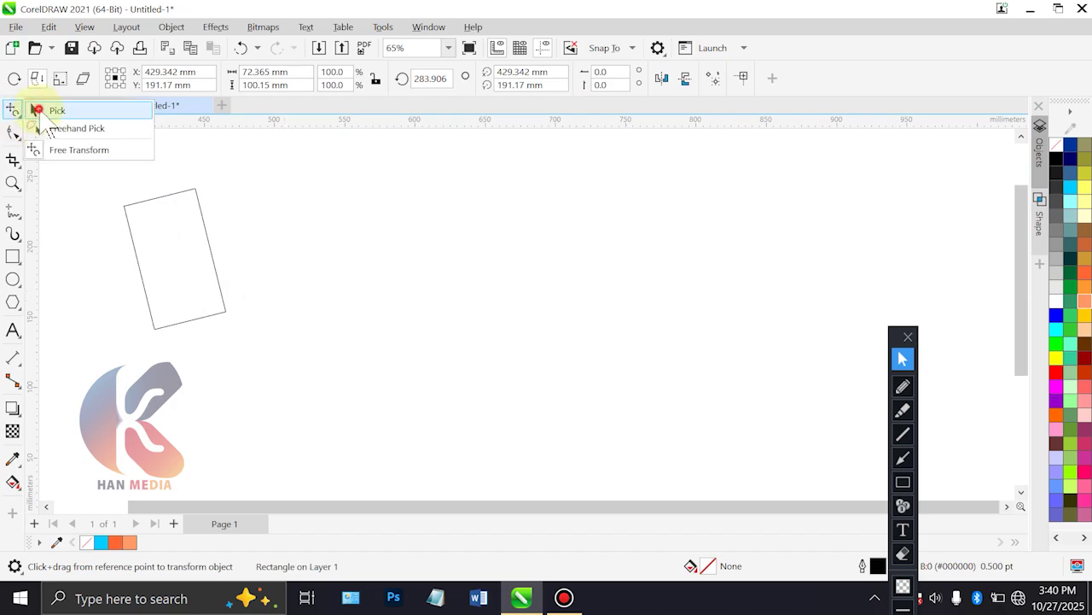
left_click(19, 108)
key("Delete")
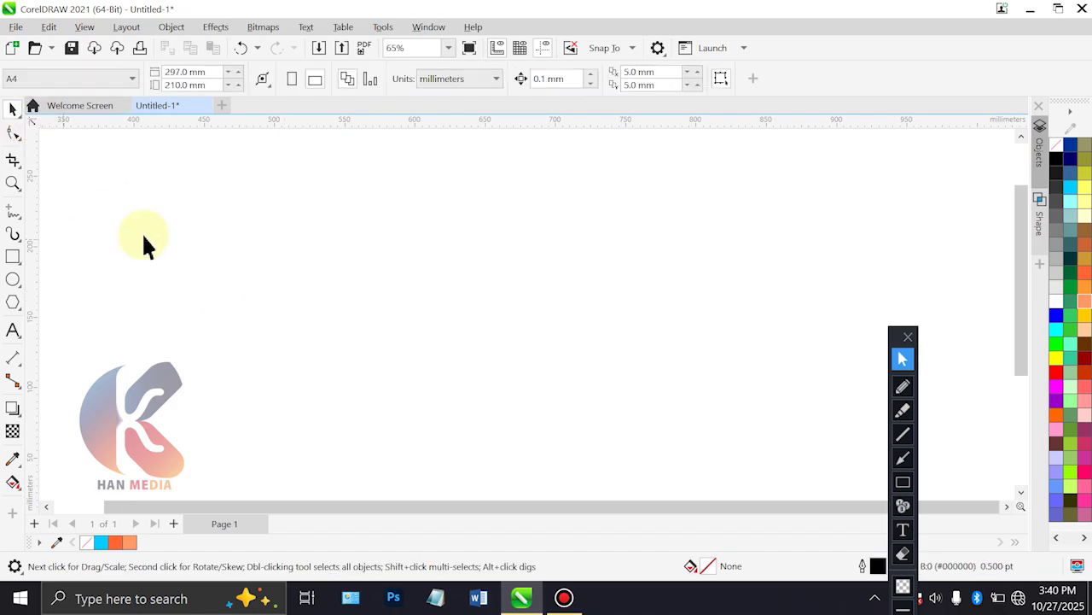
left_click_drag(898, 335, 962, 145)
left_click(13, 256)
left_click_drag(350, 245, 402, 296)
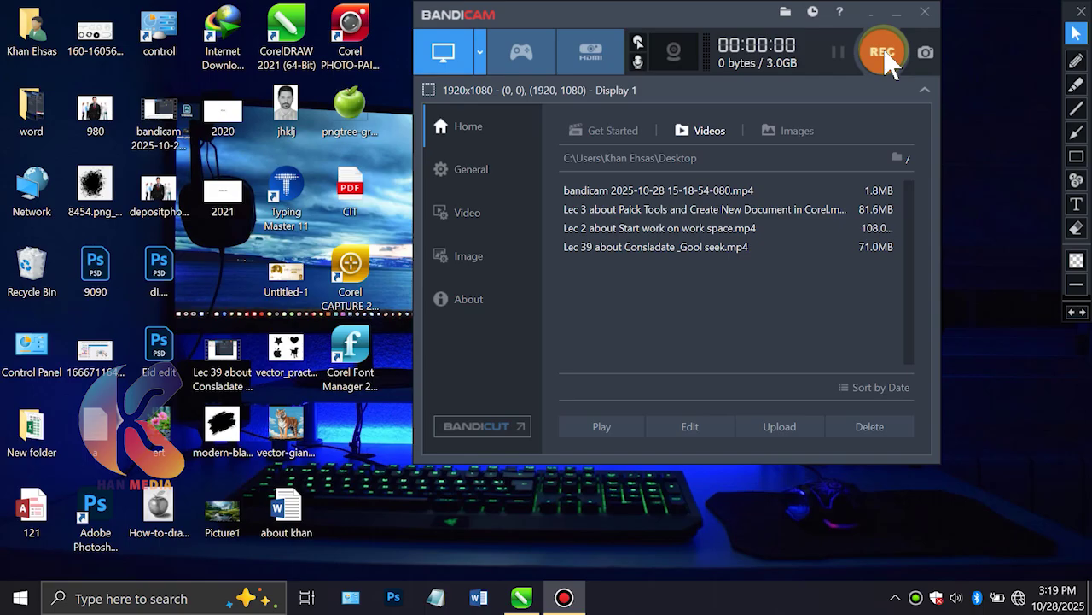
Start recording the screen in Bandicam and switch to the open CorelDRAW document
left_click(888, 48)
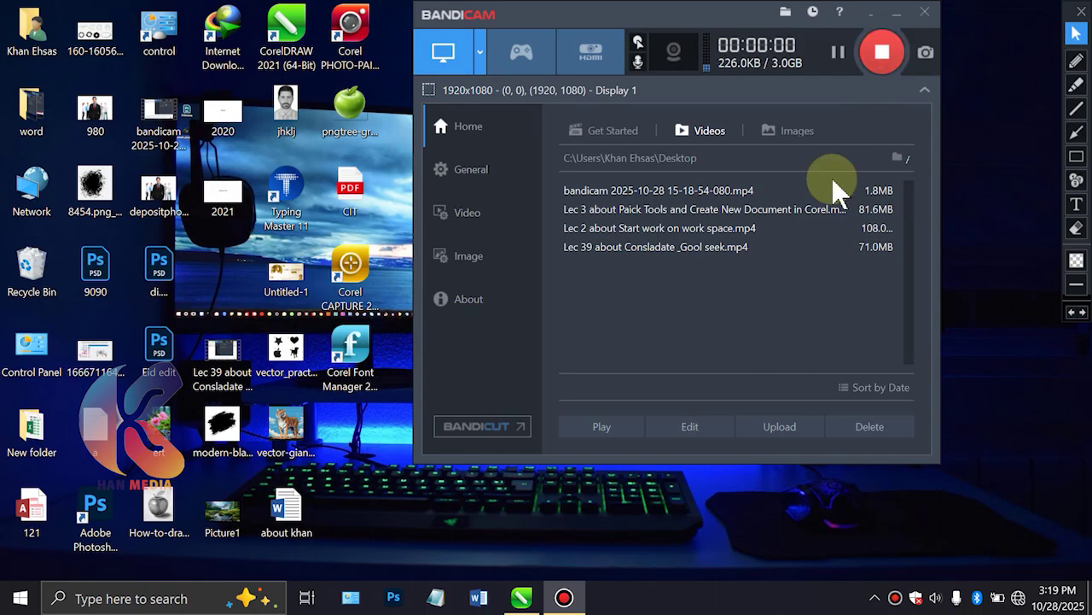
left_click(864, 19)
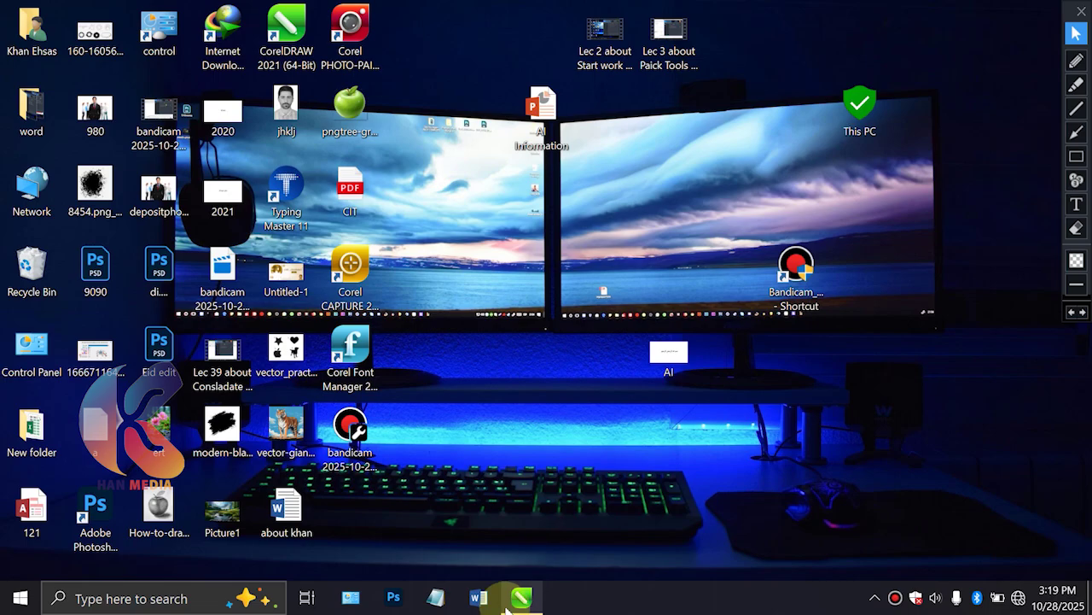
left_click(521, 598)
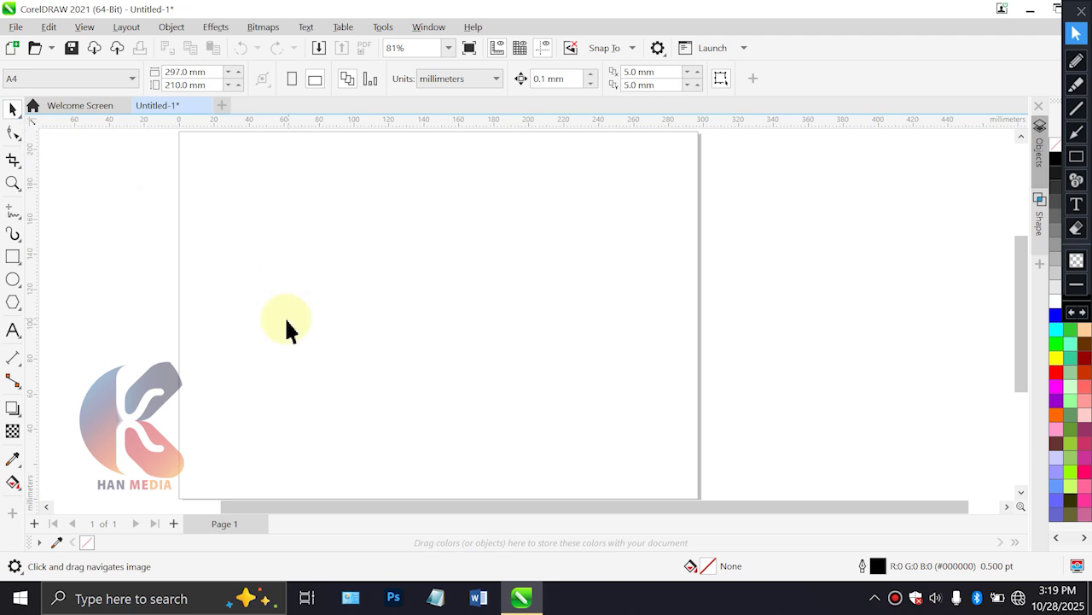
Frame the standard toolbar row with a red annotation rectangle, and clear the annotation again
left_click_drag(236, 262, 246, 190)
left_click(1076, 156)
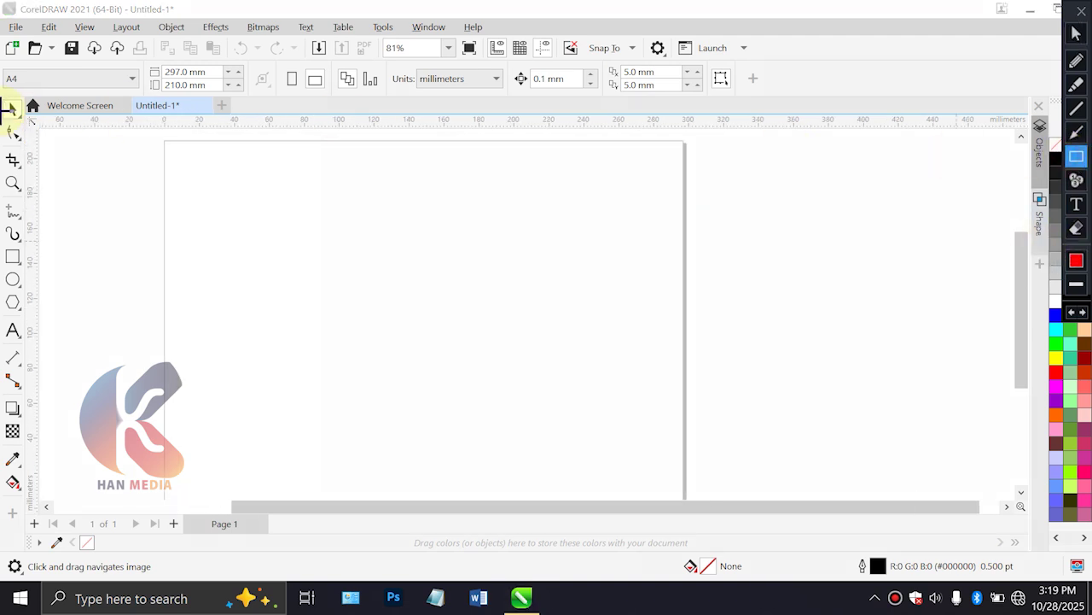
mouse_move(2, 37)
left_mouse_down()
mouse_move(385, 77)
mouse_move(791, 83)
mouse_move(796, 63)
left_mouse_up()
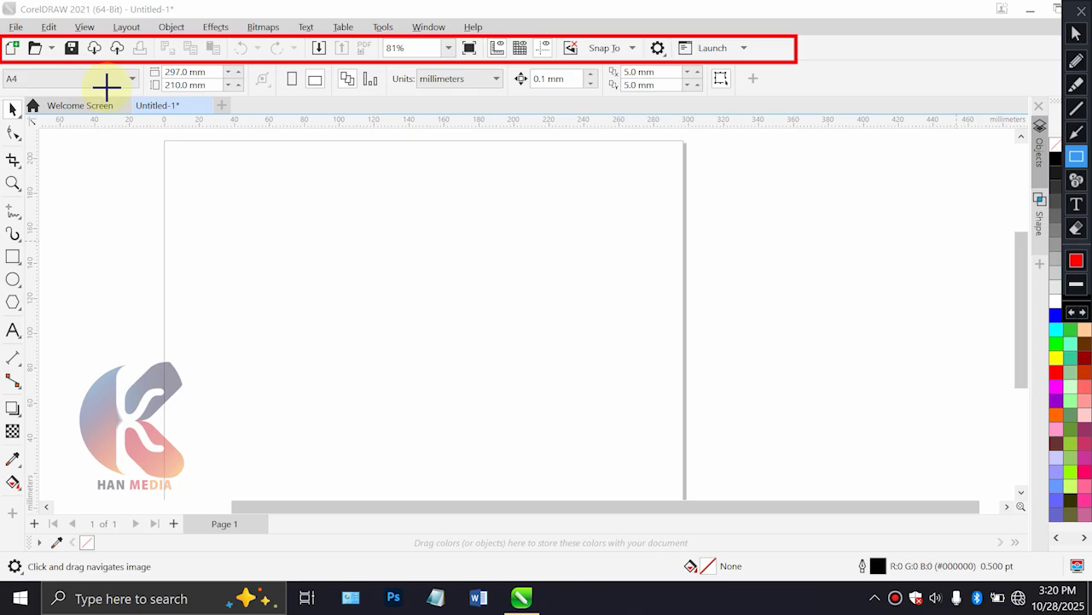
left_click(1076, 228)
left_click(1076, 33)
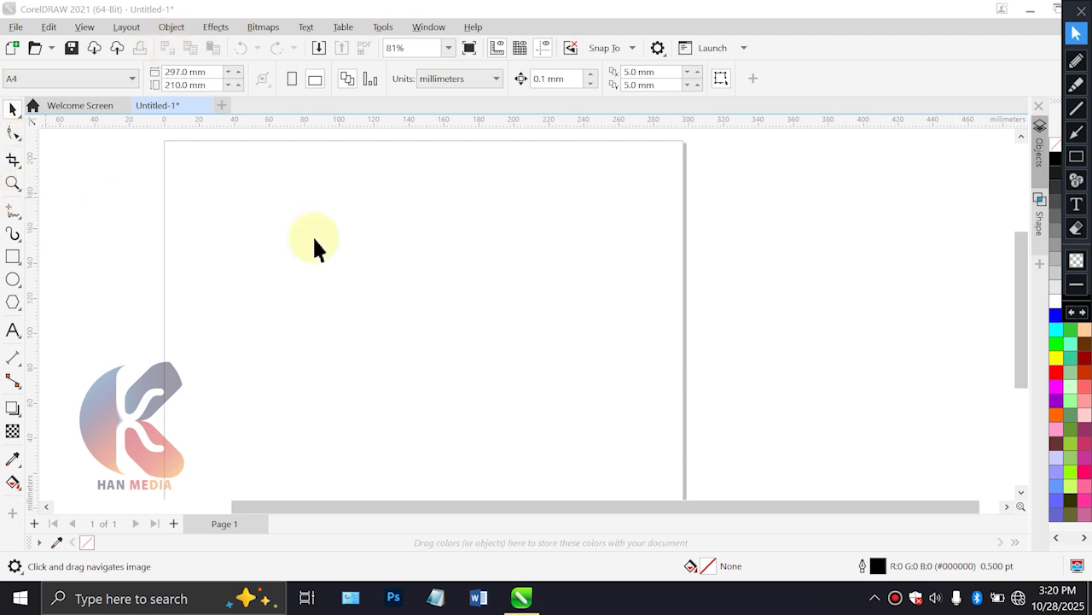
left_click_drag(326, 237, 284, 239)
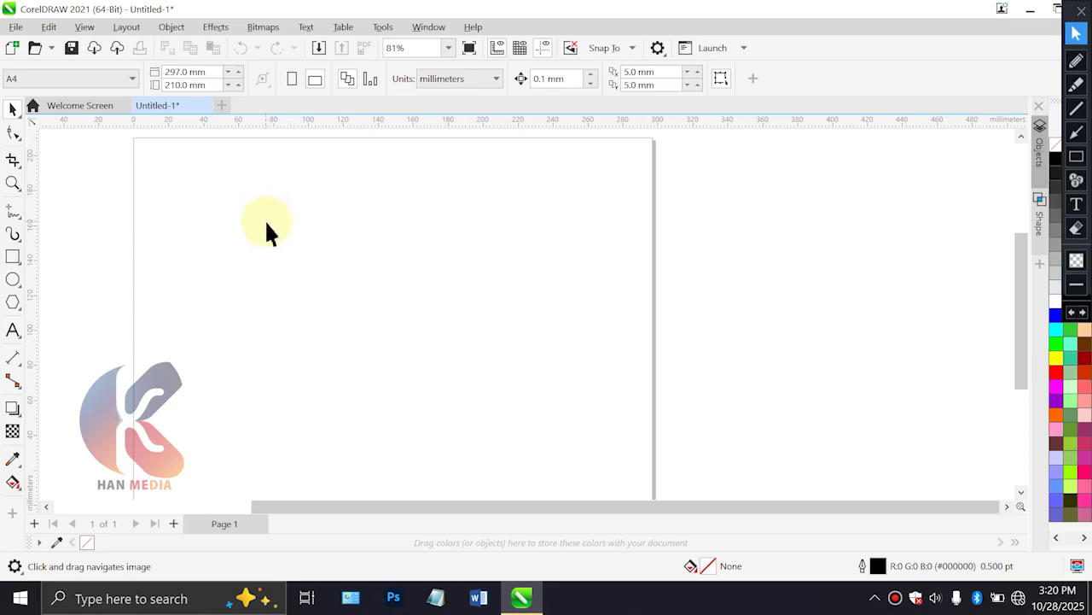
scroll(267, 228, "down", 1)
left_click_drag(383, 239, 337, 237)
left_click_drag(393, 286, 397, 292)
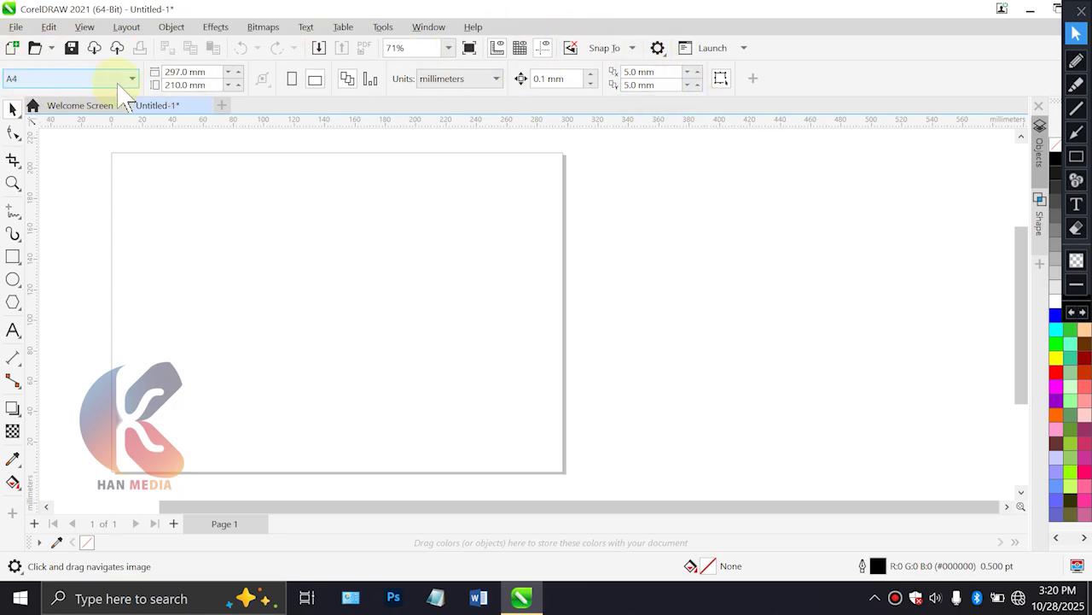
left_click(14, 209)
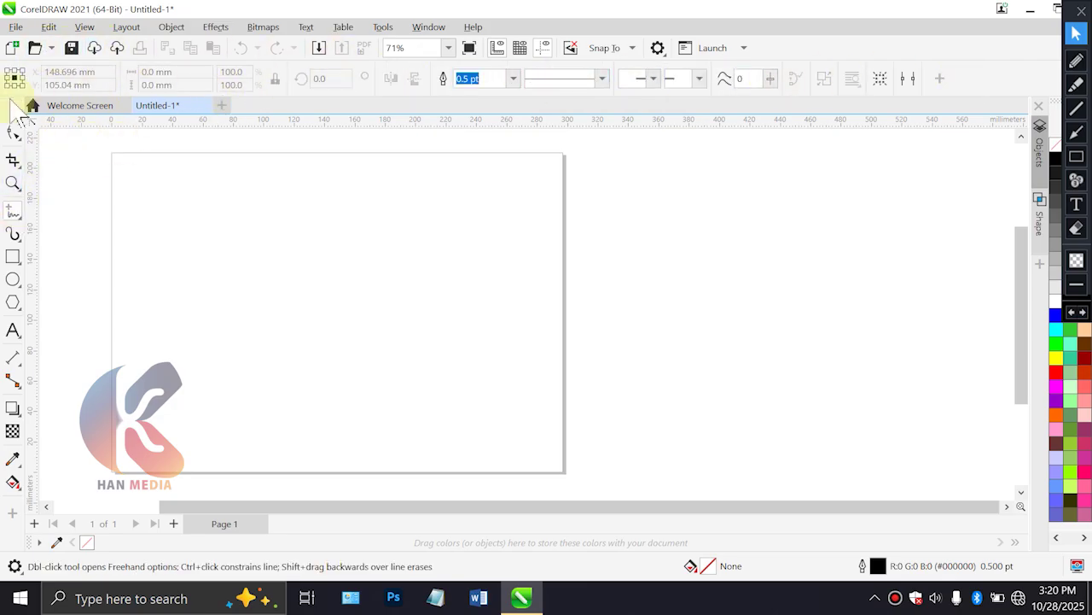
left_click(10, 106)
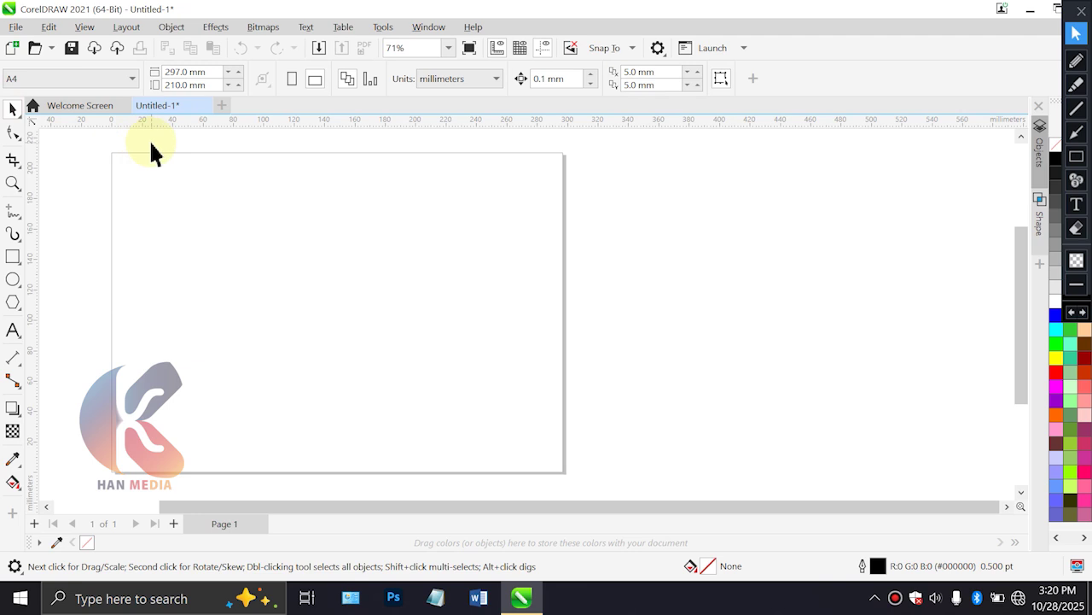
Review the settings for creating a new document and close them without creating one
left_click(13, 49)
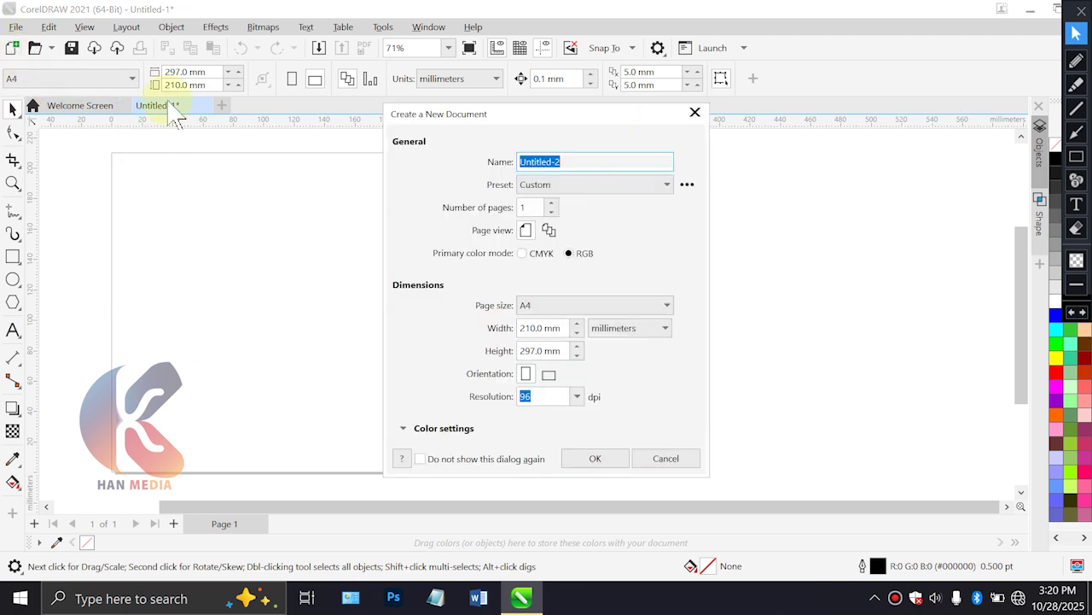
left_click_drag(491, 119, 280, 58)
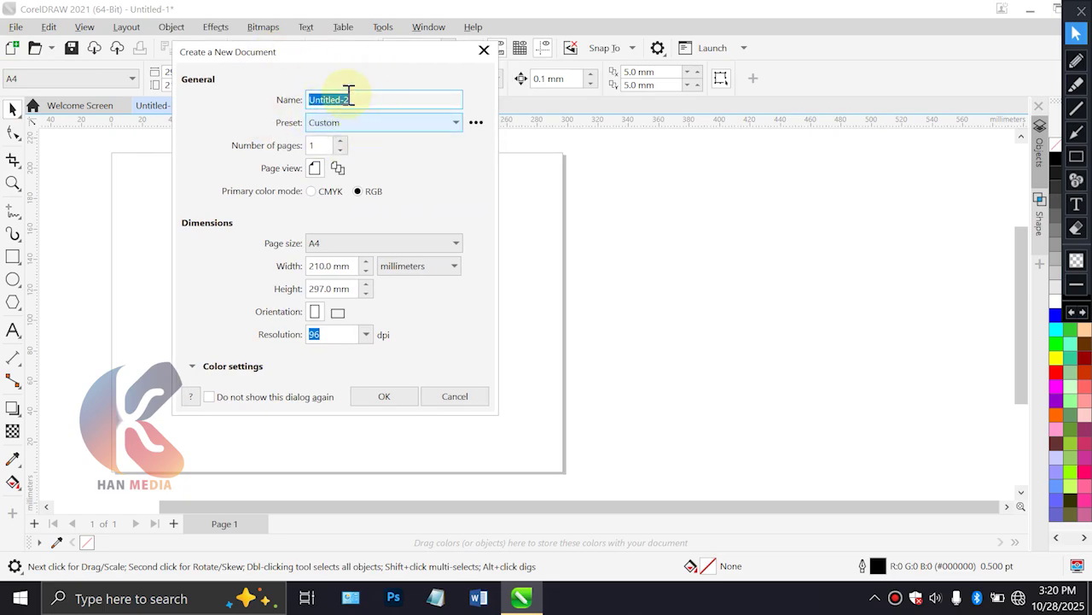
left_click_drag(267, 60, 396, 84)
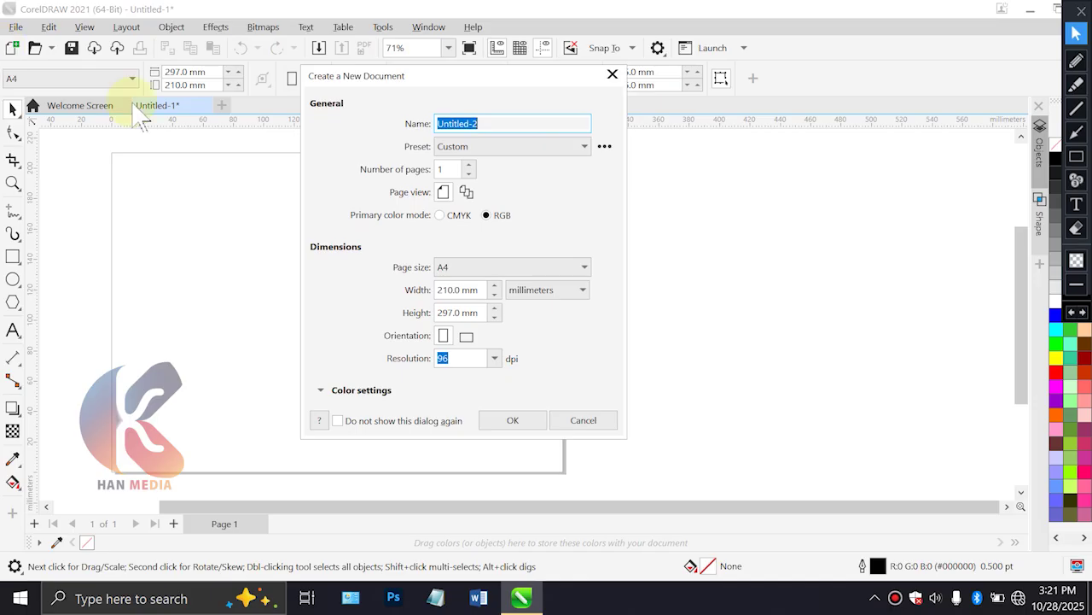
left_click(612, 74)
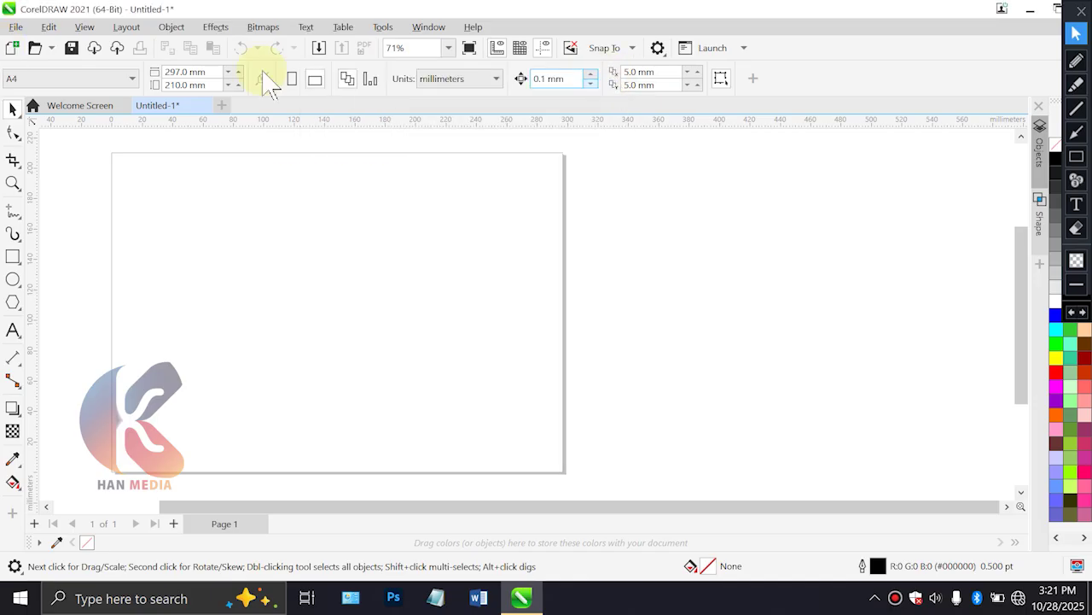
Look through the list of recently opened drawings and close it without opening a file
left_click(53, 48)
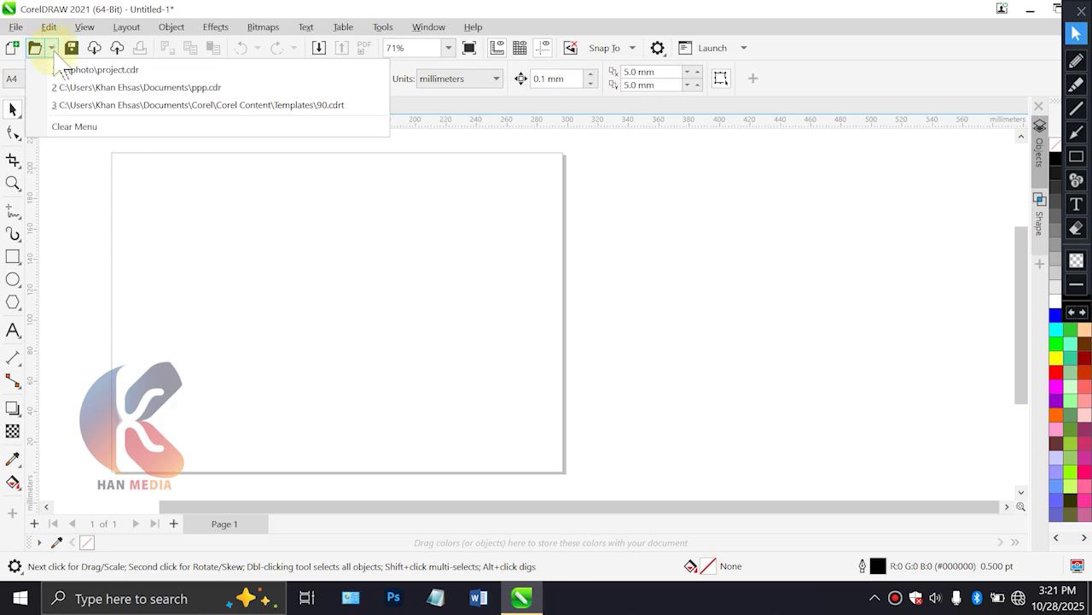
left_click(64, 71)
left_click(53, 48)
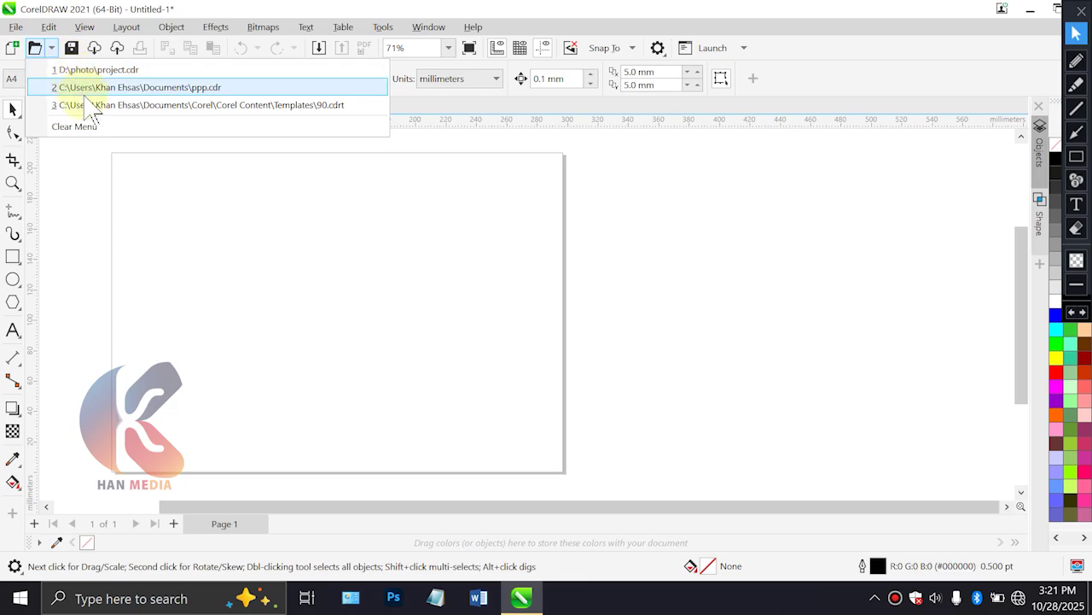
left_click(39, 48)
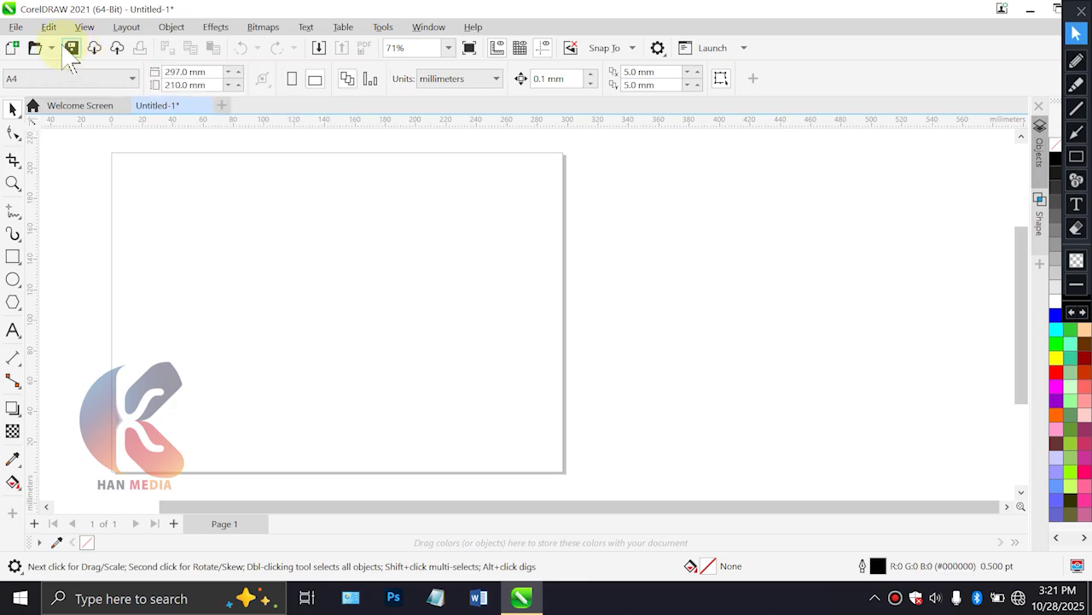
Try to open the image pngtree-luxury-gold-mandala-for-islamic-decoration-png-image_8930345.png from the Documents folder as a drawing
left_click(36, 46)
left_click(34, 48)
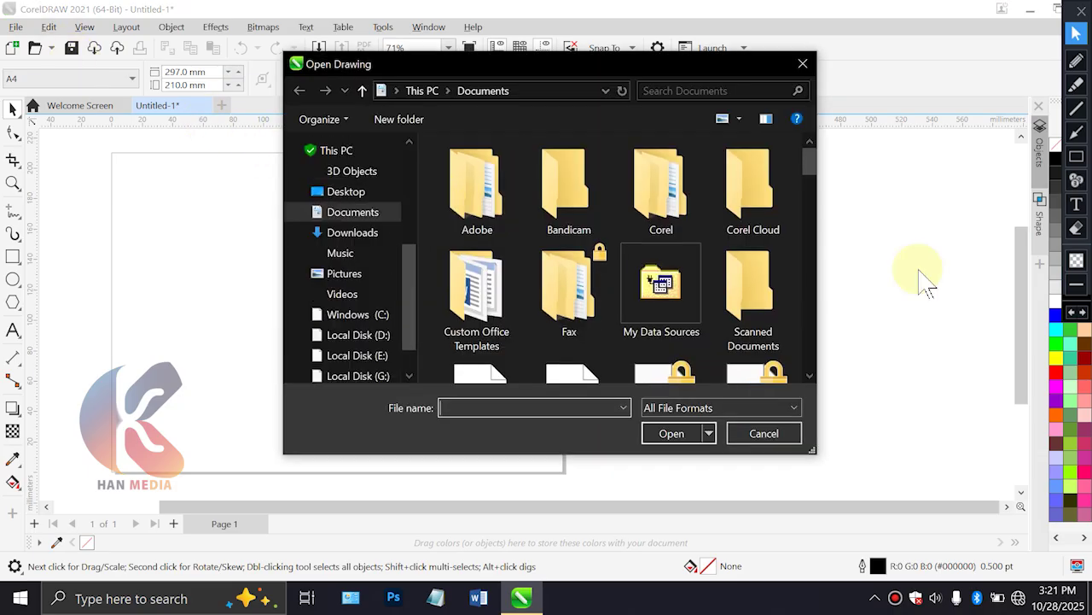
left_click_drag(813, 167, 793, 341)
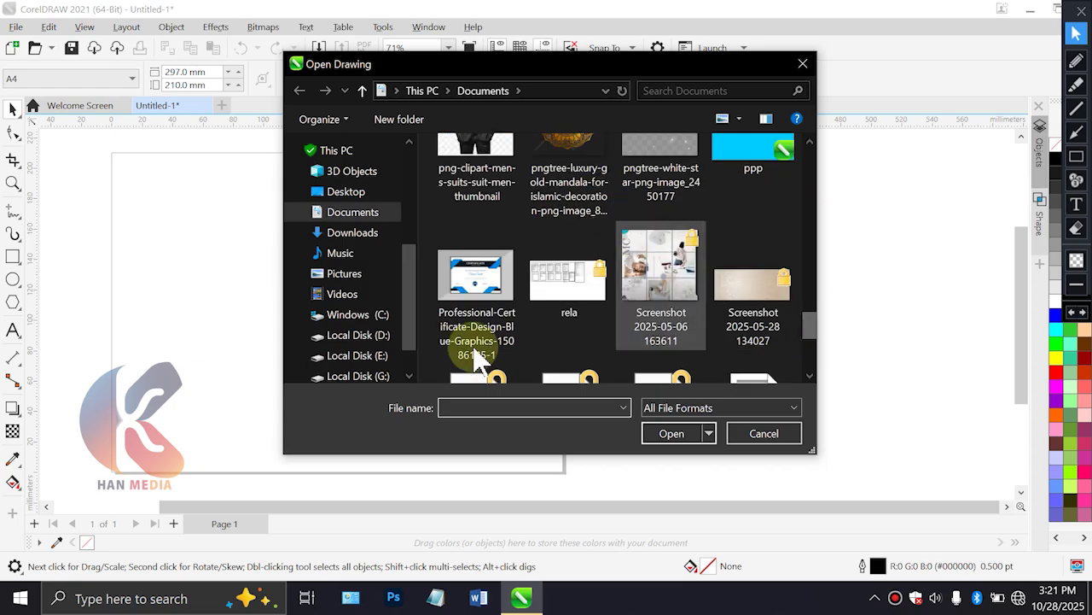
scroll(631, 271, "up", 1)
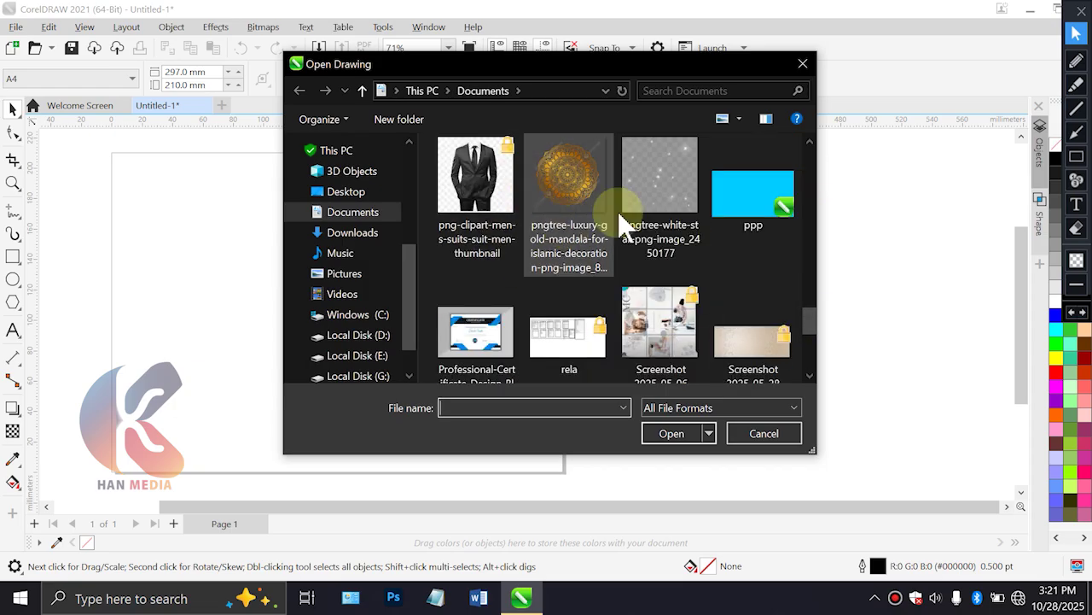
double_click(573, 235)
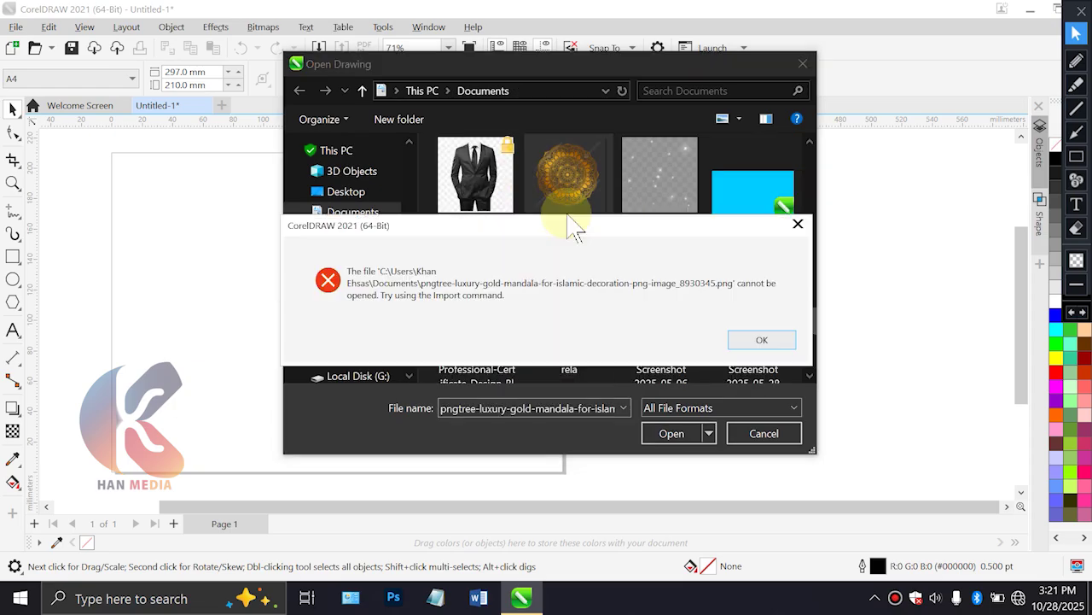
Try to open the pngtree-white-star image and the rela file from the Documents folder as drawings
left_click(768, 344)
double_click(653, 232)
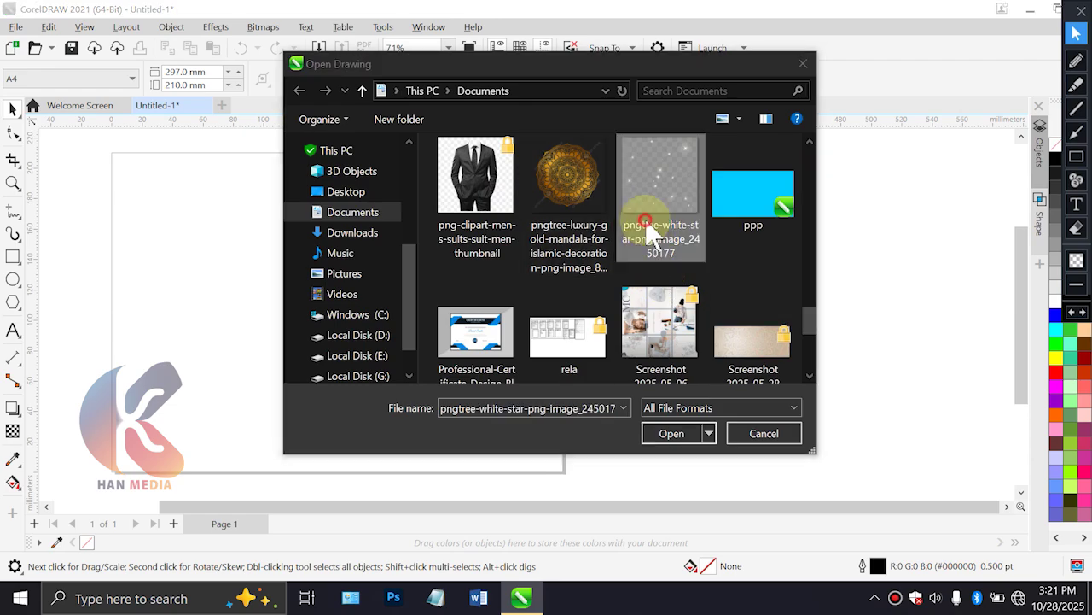
left_click(719, 340)
double_click(568, 361)
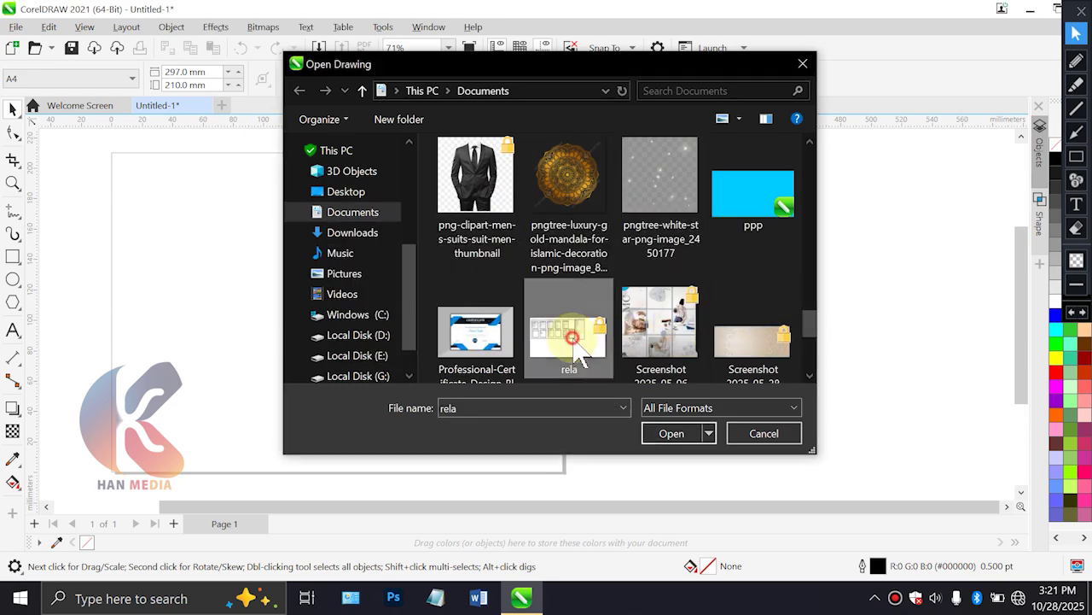
left_click(745, 225)
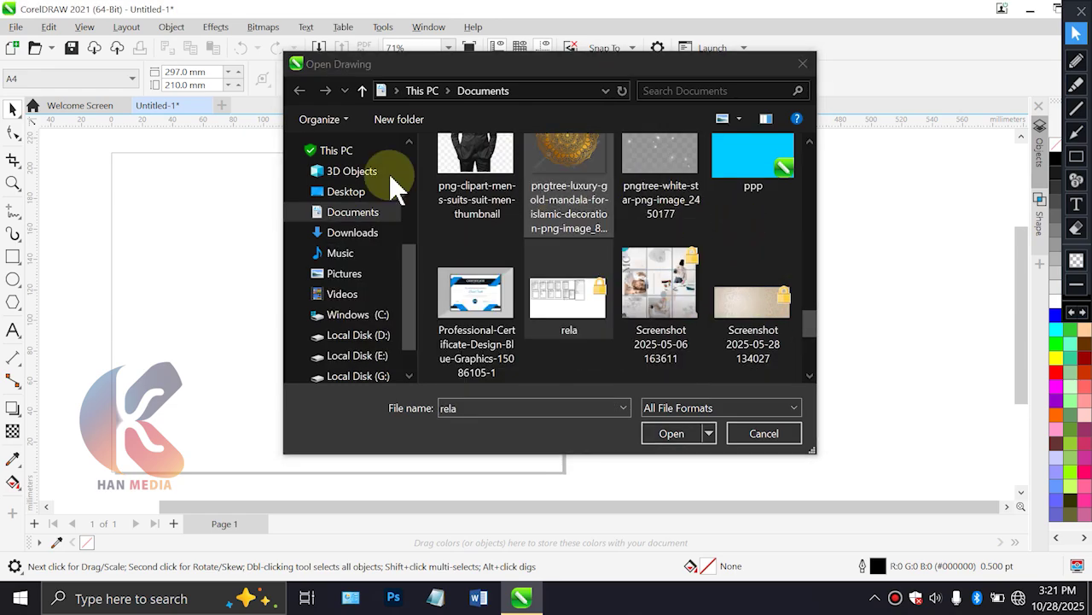
left_click(580, 175)
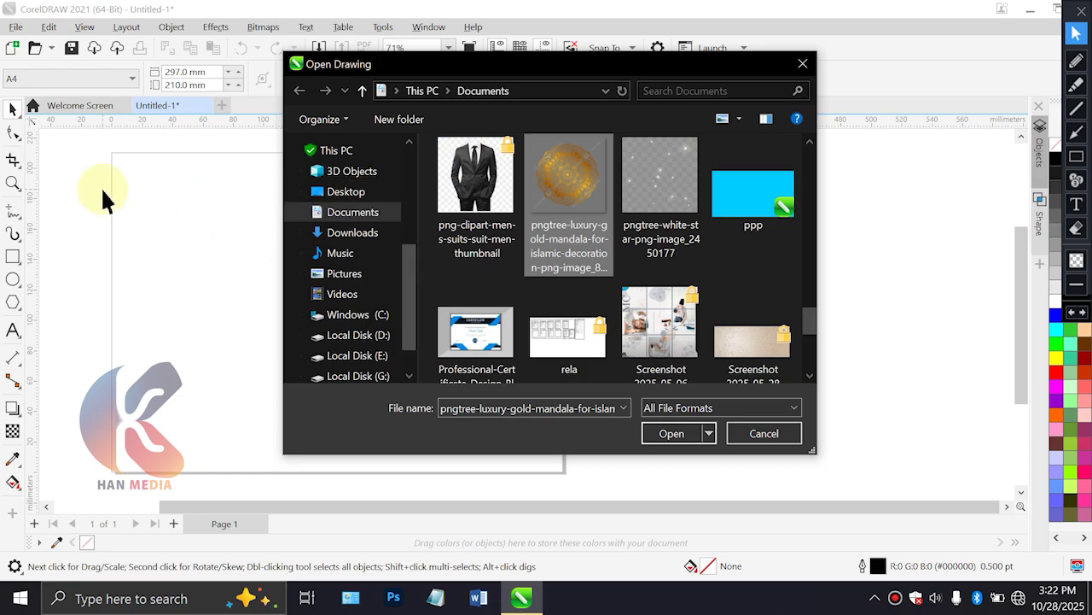
left_click(781, 437)
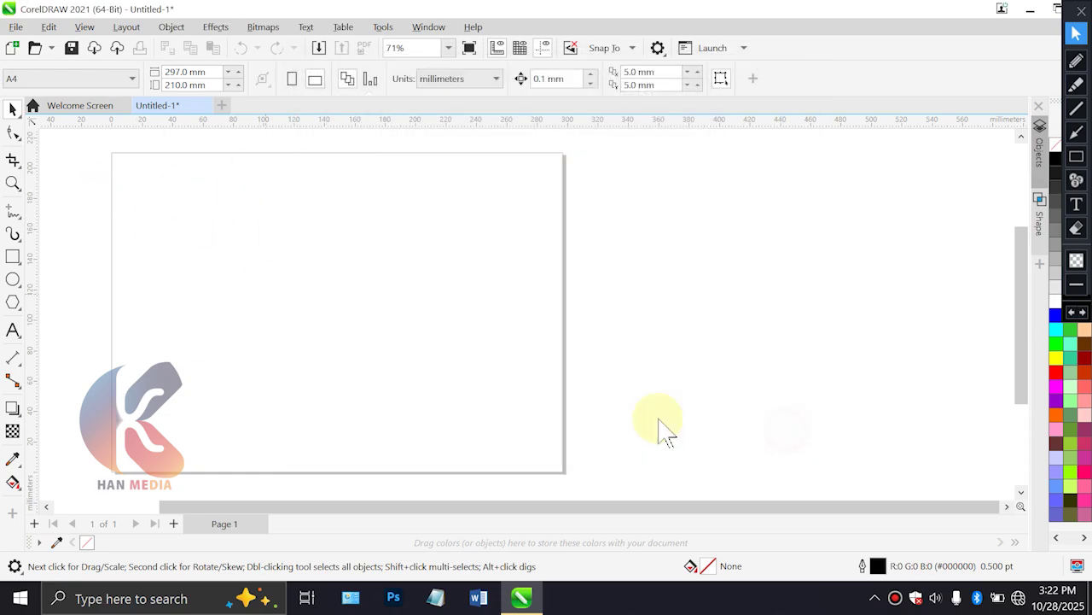
Import the gold mandala JPG 360_F_960350307 from the Documents folder and place it about 160 × 120 mm across the page's edge
left_click(318, 49)
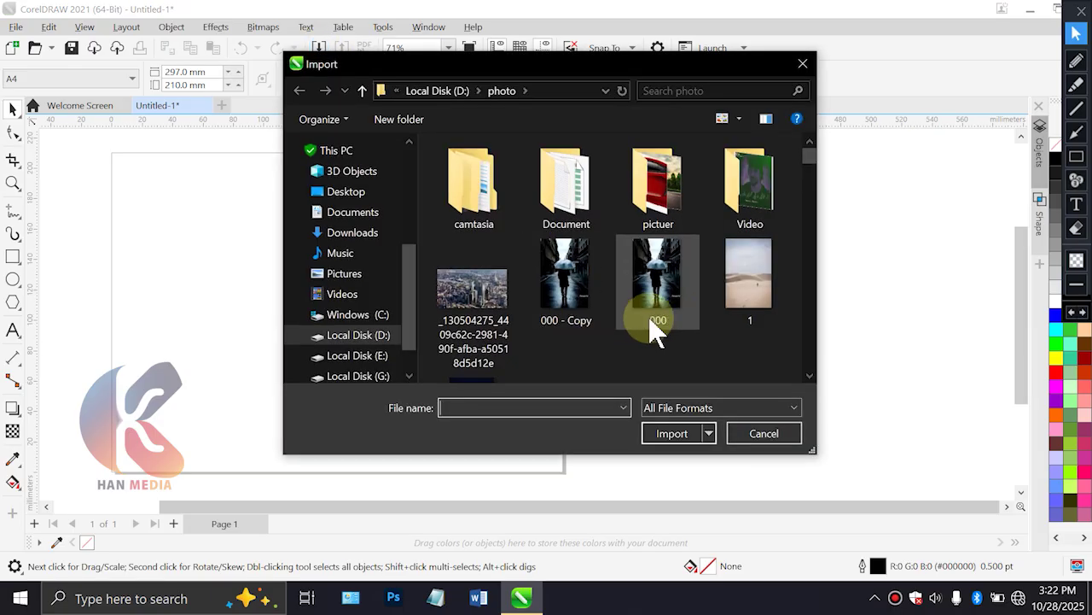
left_click(364, 218)
scroll(709, 350, "down", 5)
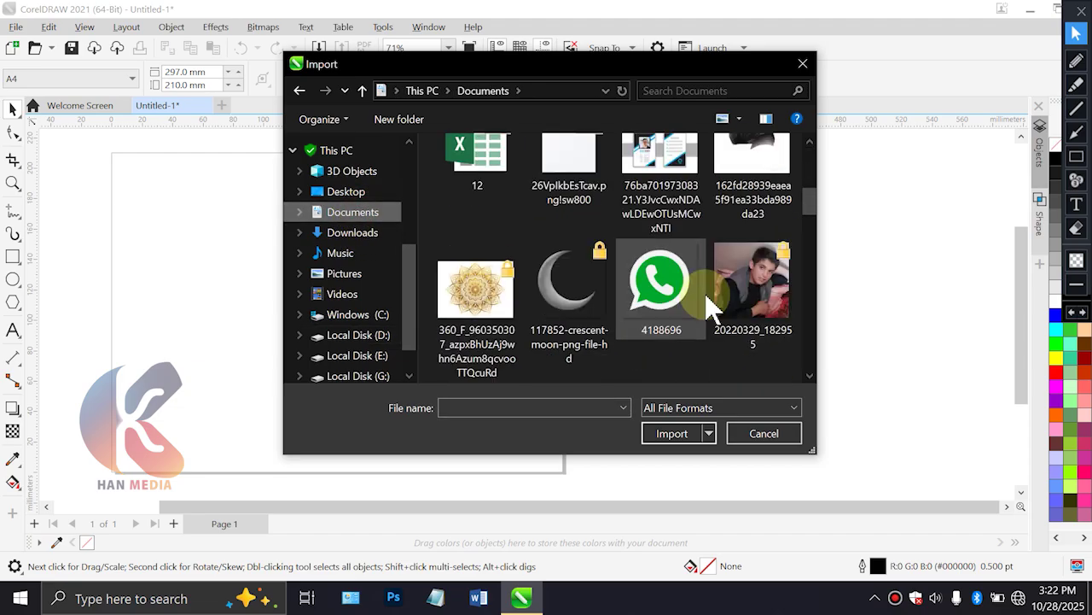
scroll(674, 295, "down", 5)
scroll(670, 303, "down", 5)
left_click_drag(812, 266, 805, 152)
scroll(702, 317, "down", 8)
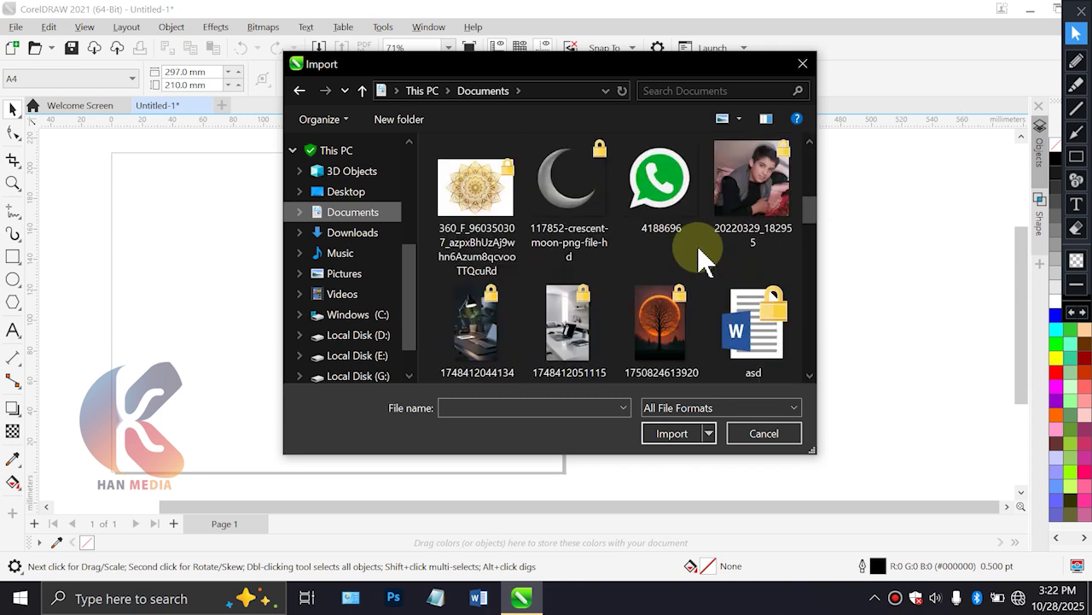
scroll(702, 256, "up", 2)
scroll(695, 248, "down", 2)
double_click(510, 204)
left_click_drag(392, 186, 731, 370)
scroll(447, 276, "up", 1)
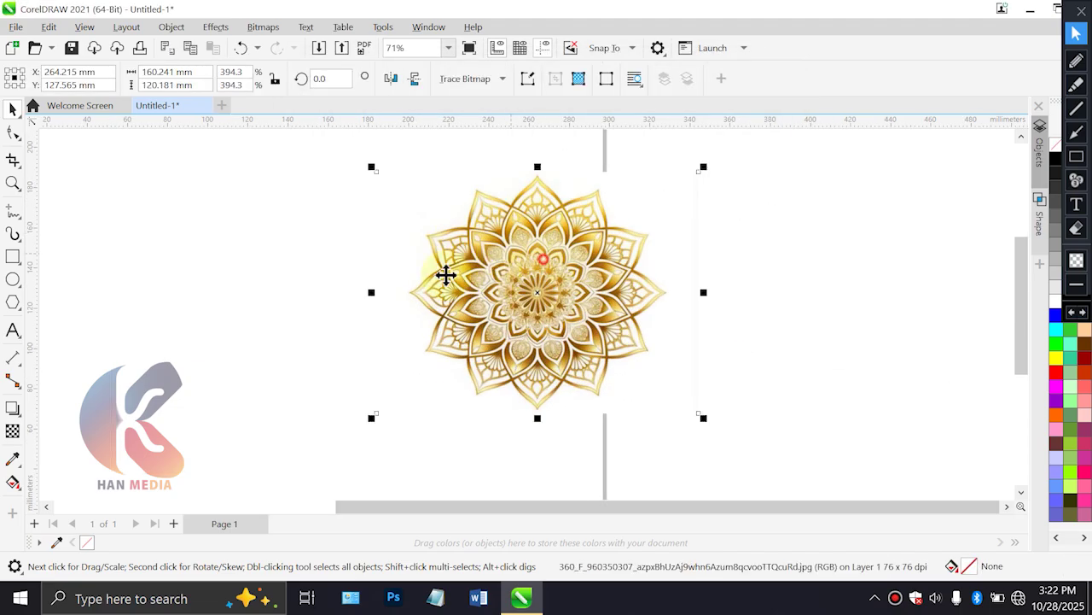
Move the gold mandala image inside the page and delete it
left_click(694, 289)
scroll(612, 352, "down", 1)
left_click(610, 348)
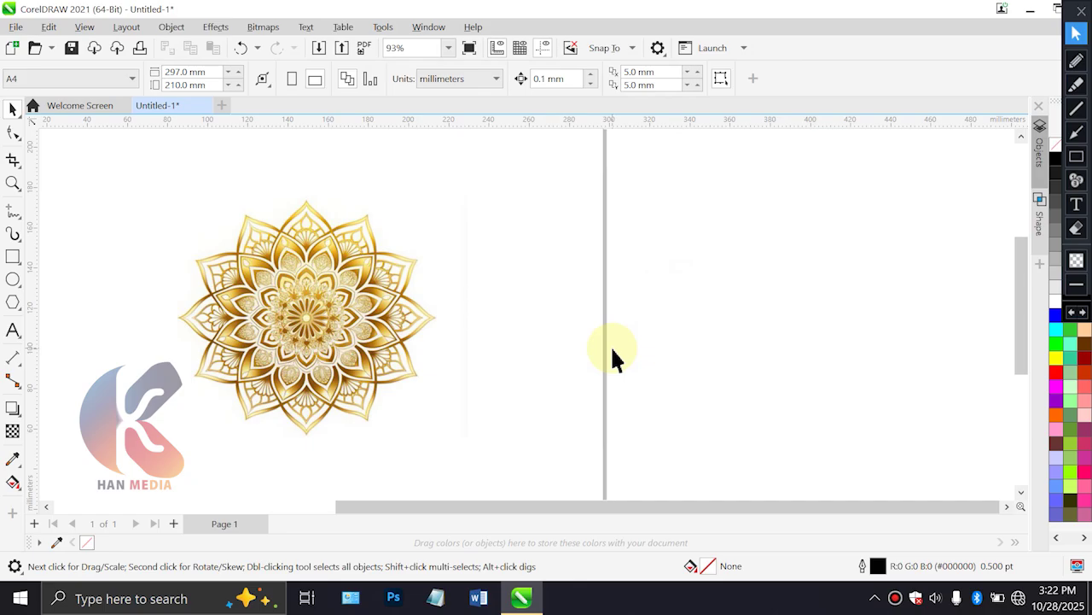
scroll(610, 352, "down", 1)
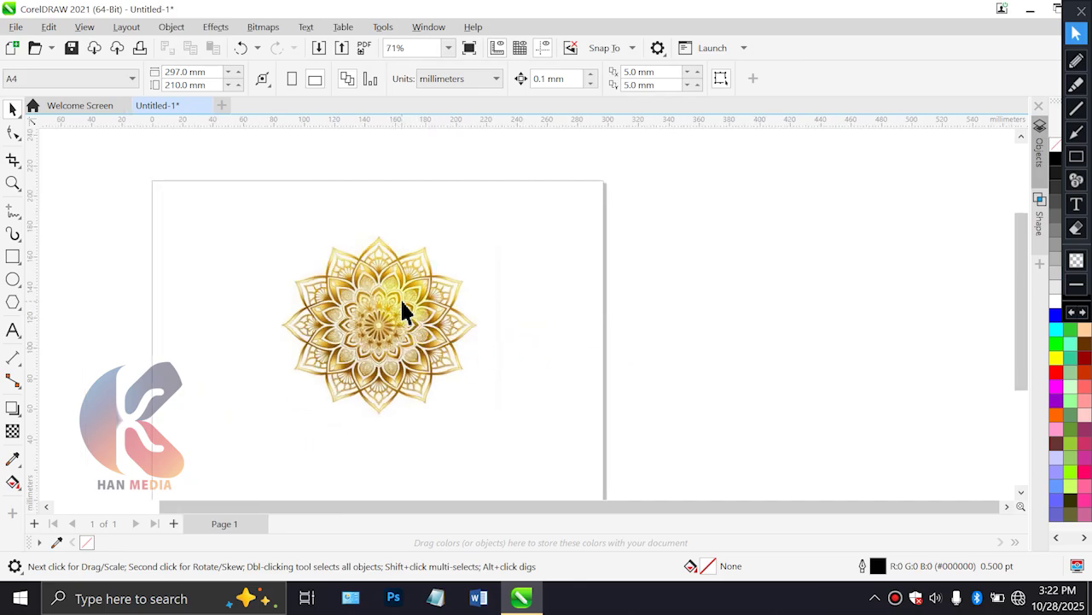
left_click_drag(371, 309, 431, 305)
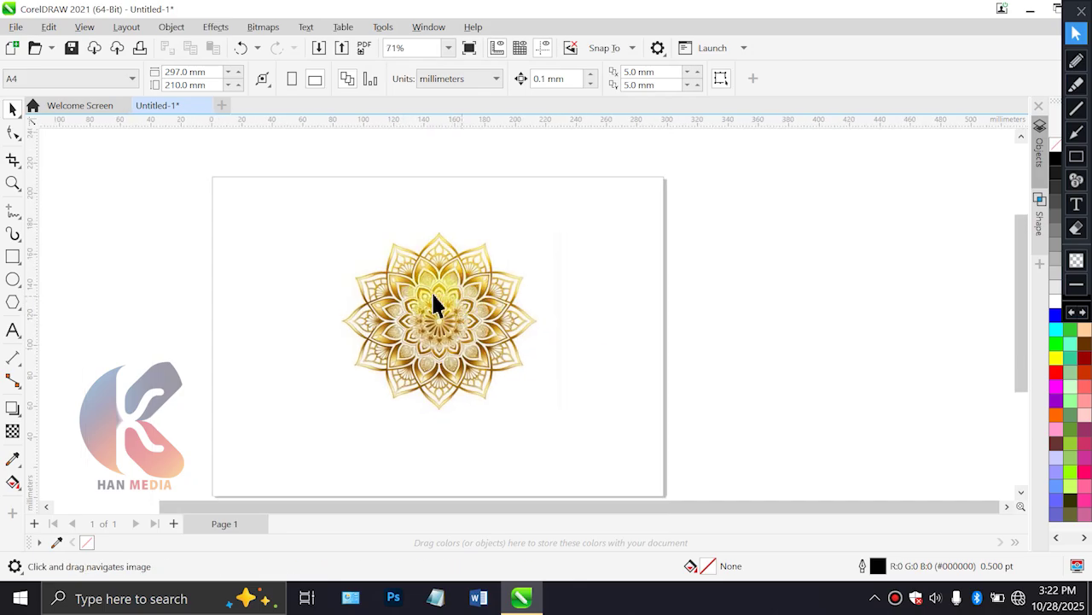
left_click(444, 345)
key("Delete")
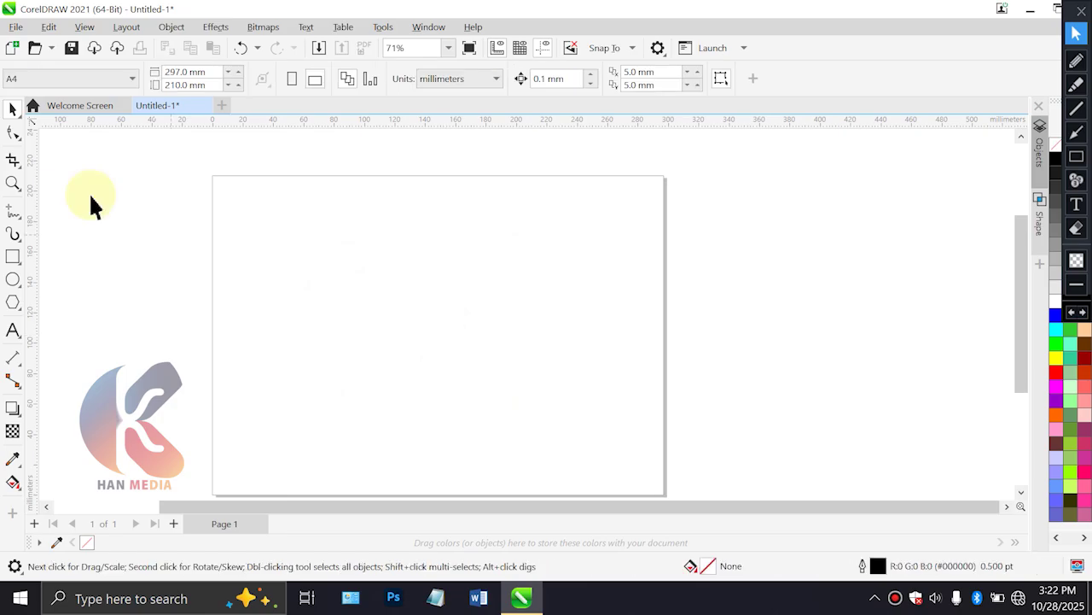
Open the ppp drawing from the Documents folder to view its cyan rectangle, and close the drawing again
left_click(36, 51)
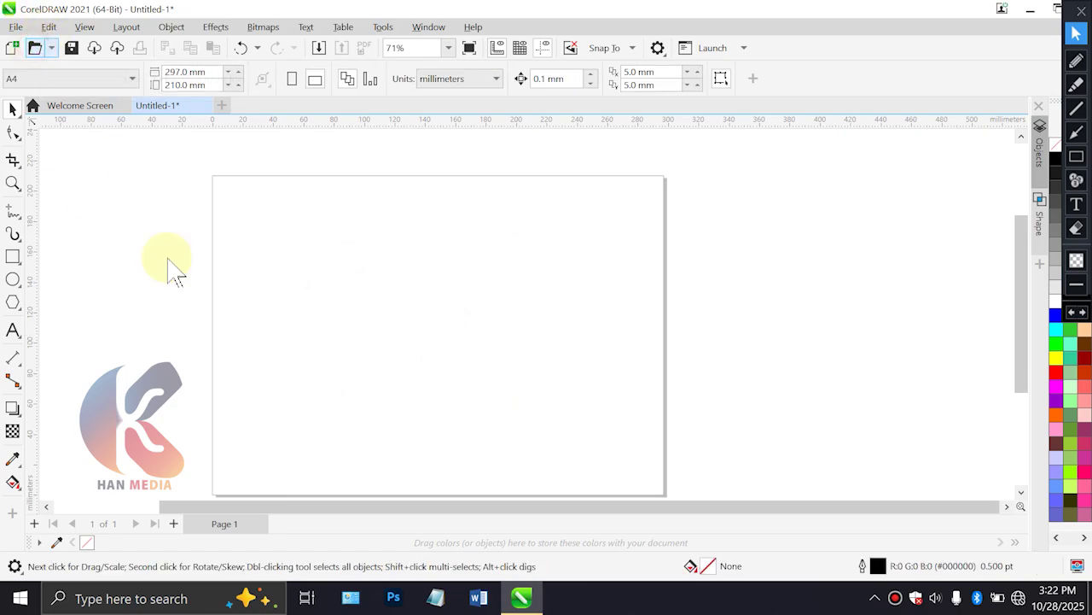
mouse_move(546, 107)
left_mouse_down()
mouse_move(553, 224)
mouse_move(525, 286)
left_mouse_up()
scroll(531, 89, "up", 3)
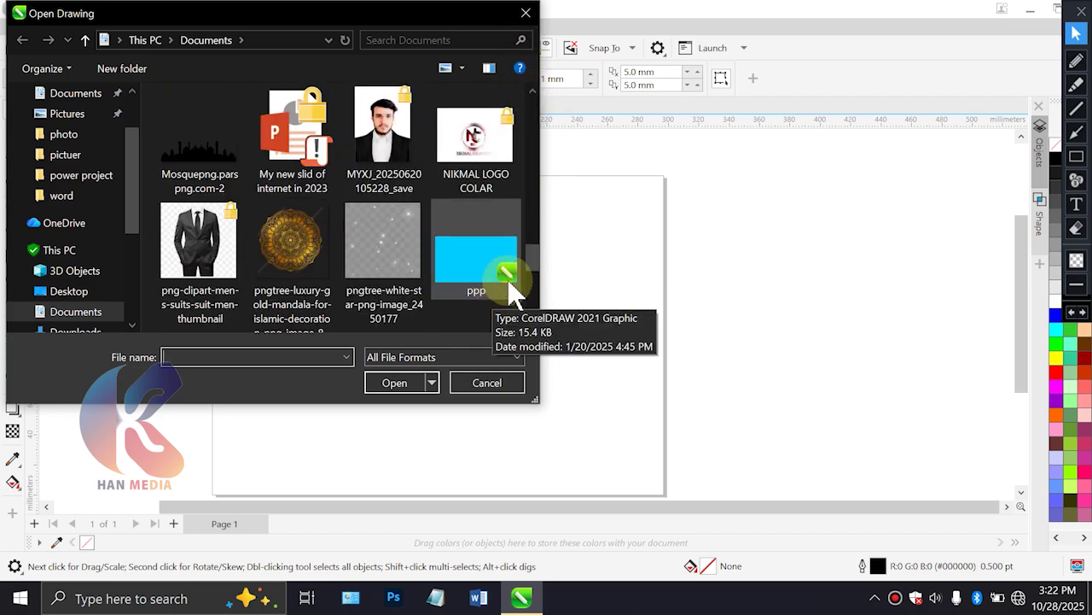
left_click(508, 288)
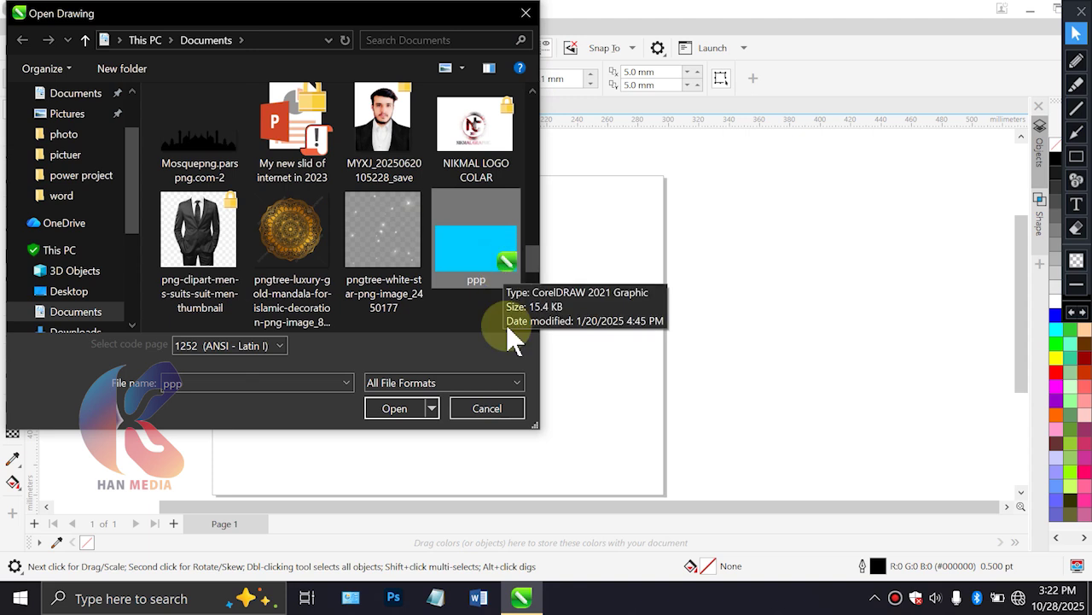
left_click(401, 408)
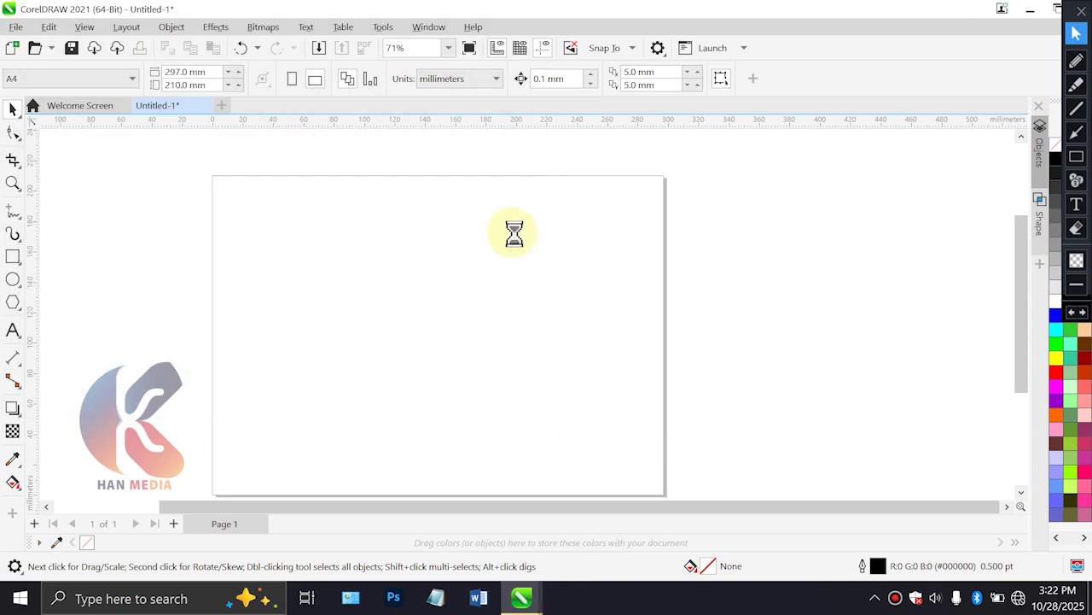
left_click(371, 295)
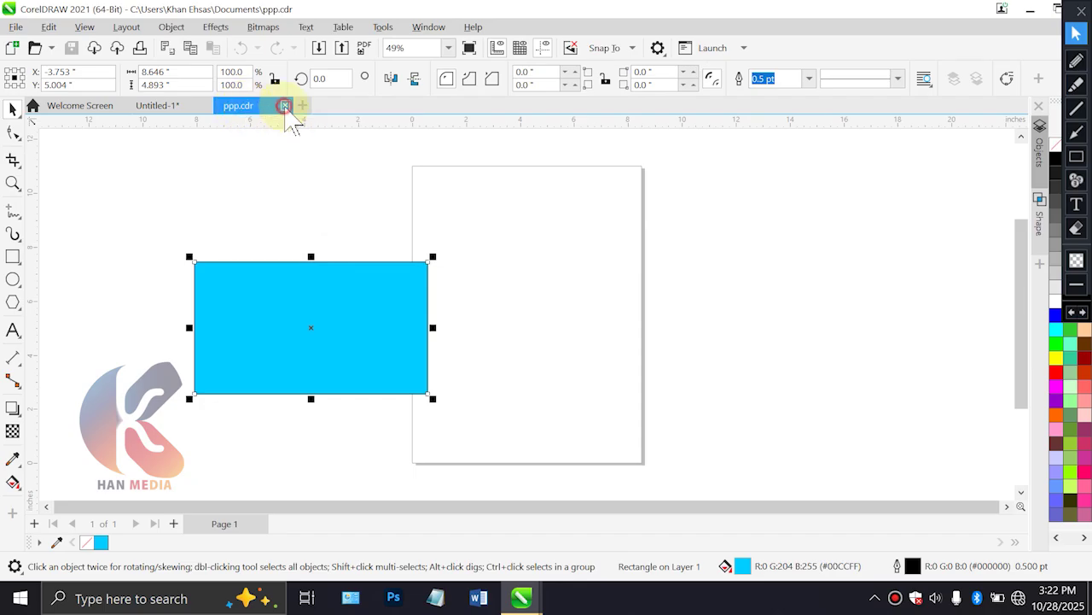
left_click(285, 105)
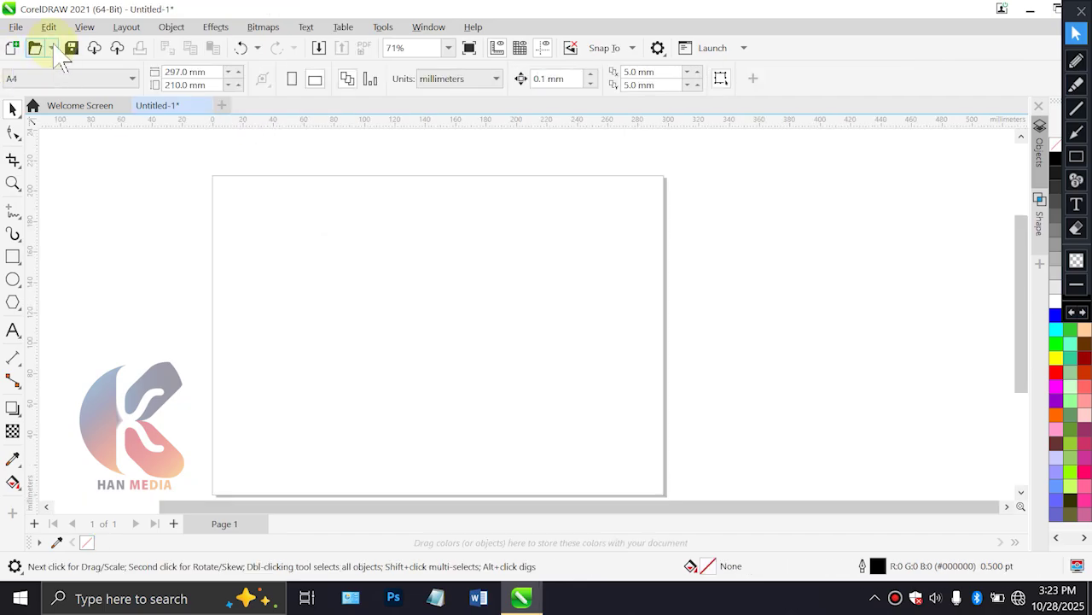
Draw a rectangle about 171 × 85 mm across the page's left edge and fill it with dark brown #663300
left_click_drag(185, 166, 249, 209)
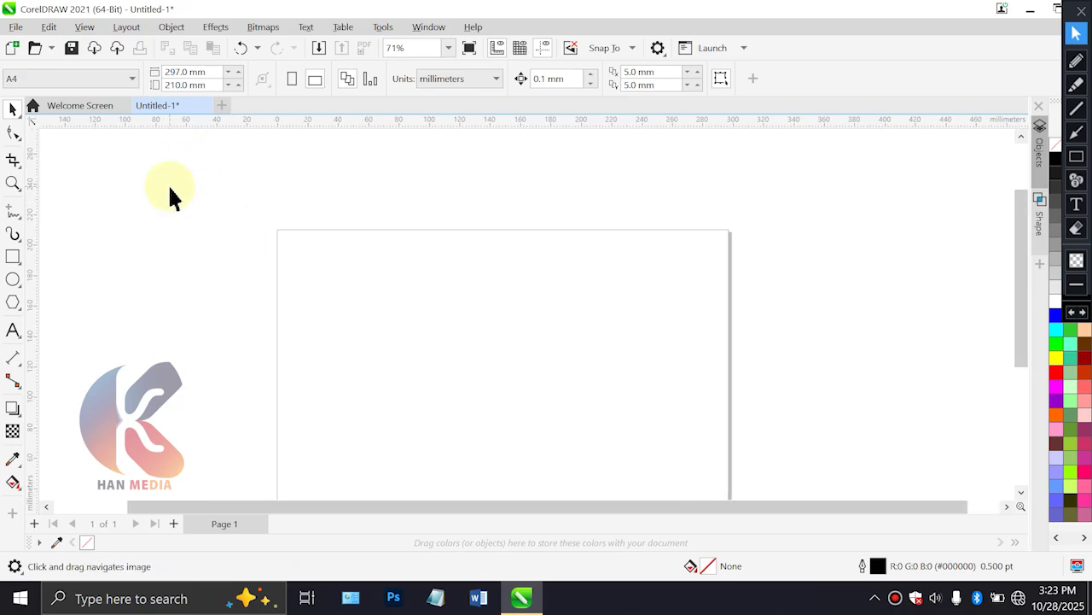
left_click(13, 256)
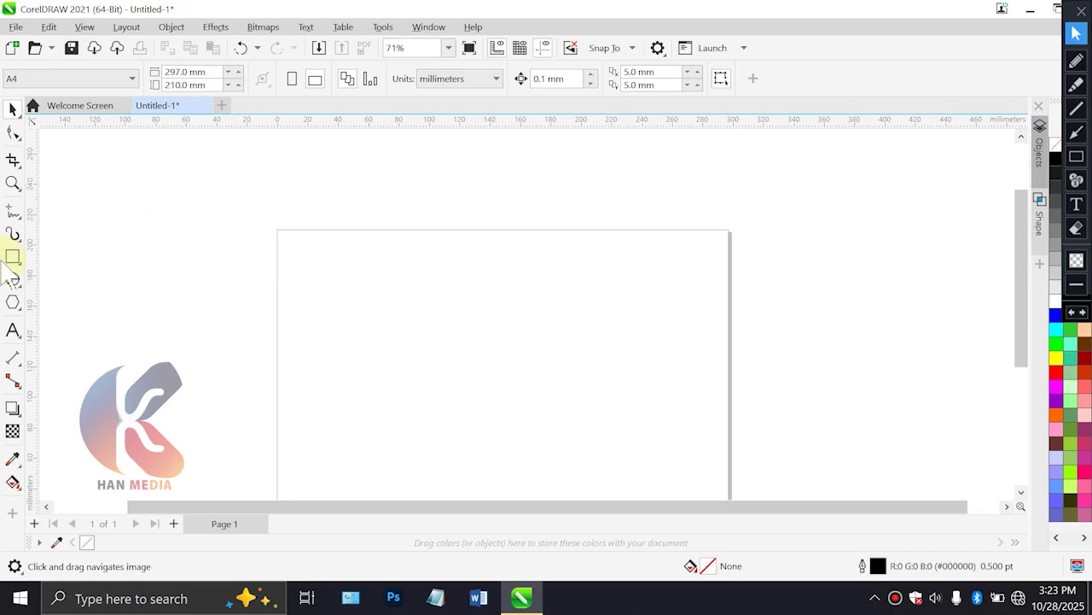
left_click_drag(234, 248, 494, 377)
left_click_drag(1084, 342, 408, 323)
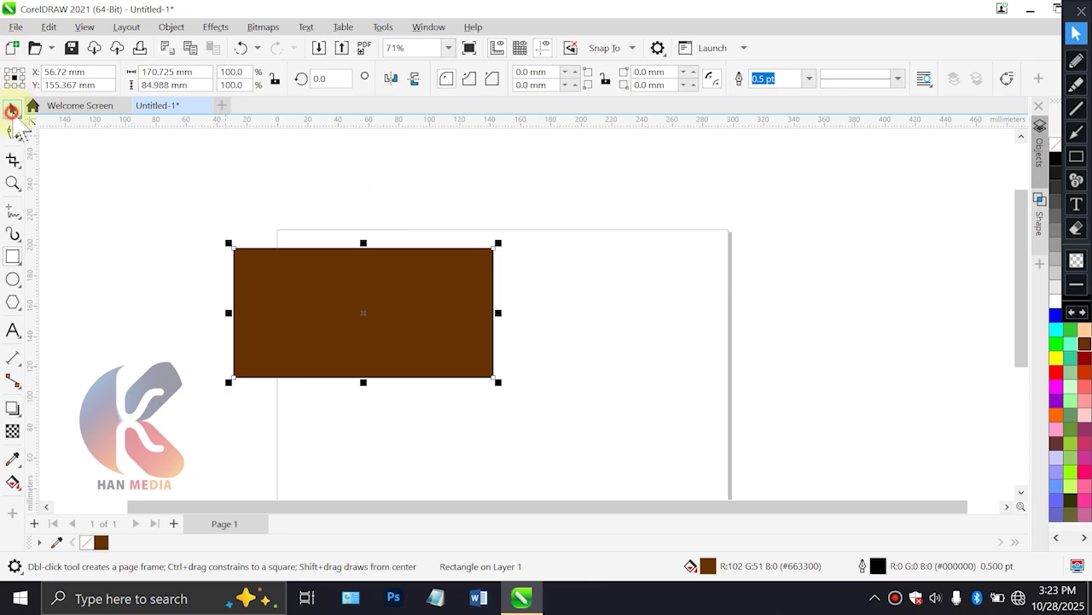
left_click(13, 110)
Bring up the save options for the untitled drawing and dismiss them without saving
key("ctrl+s")
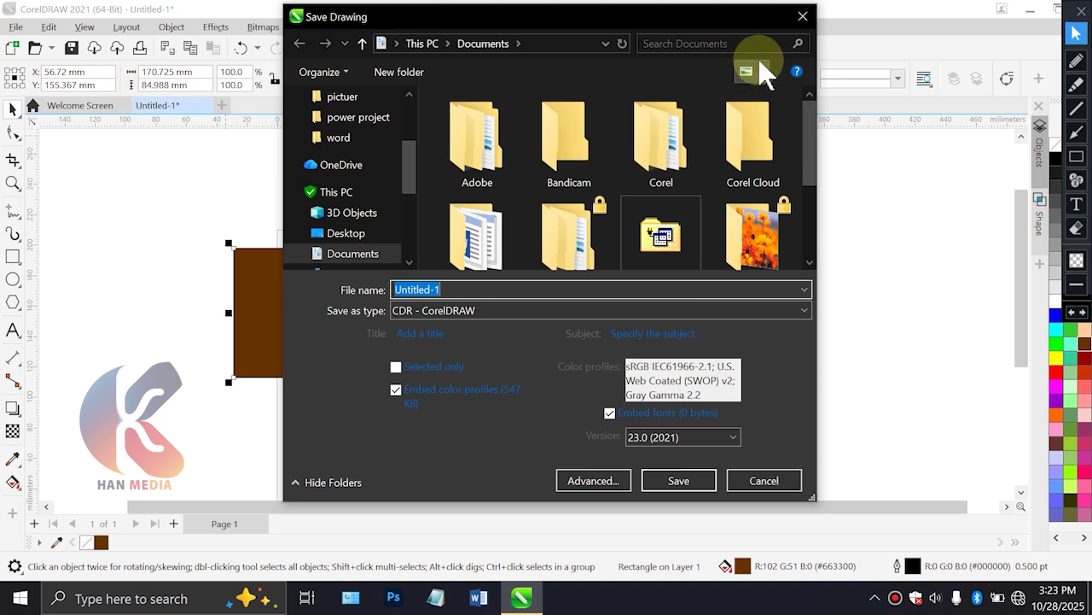
left_click(803, 16)
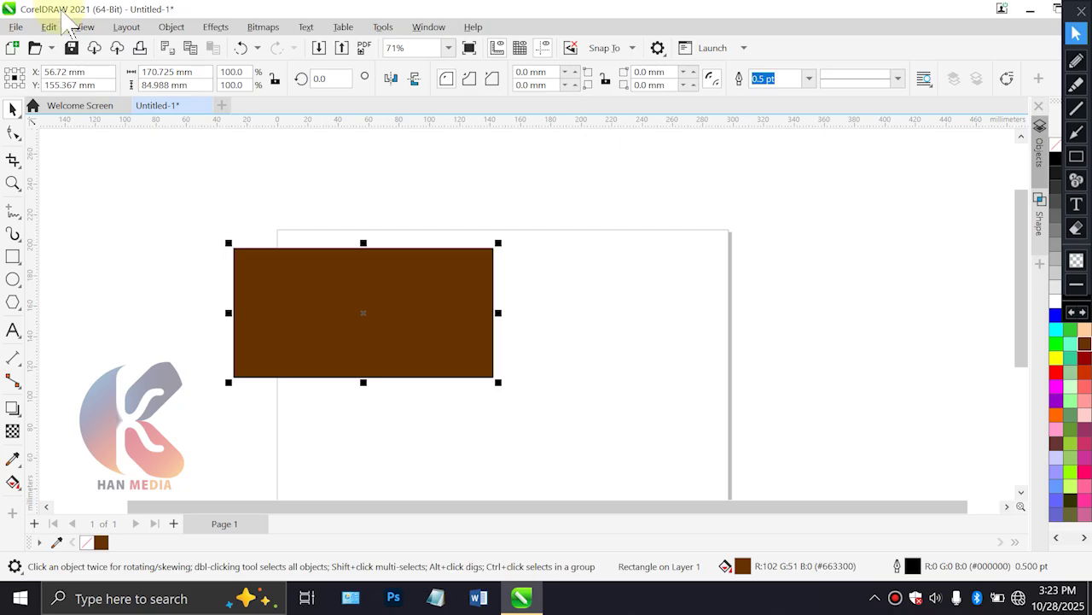
left_click(1076, 62)
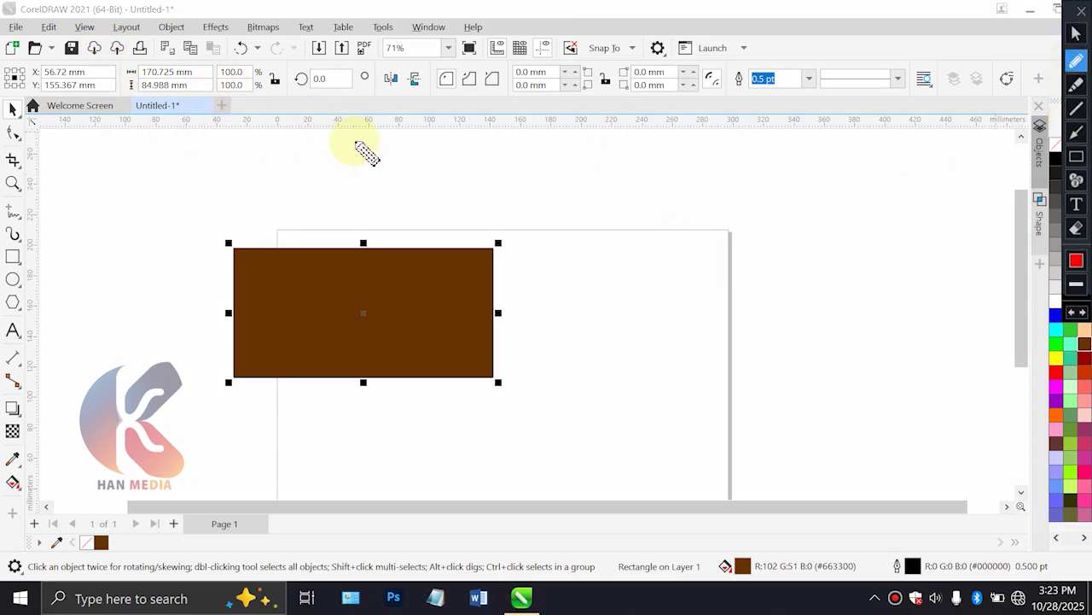
left_click(676, 214)
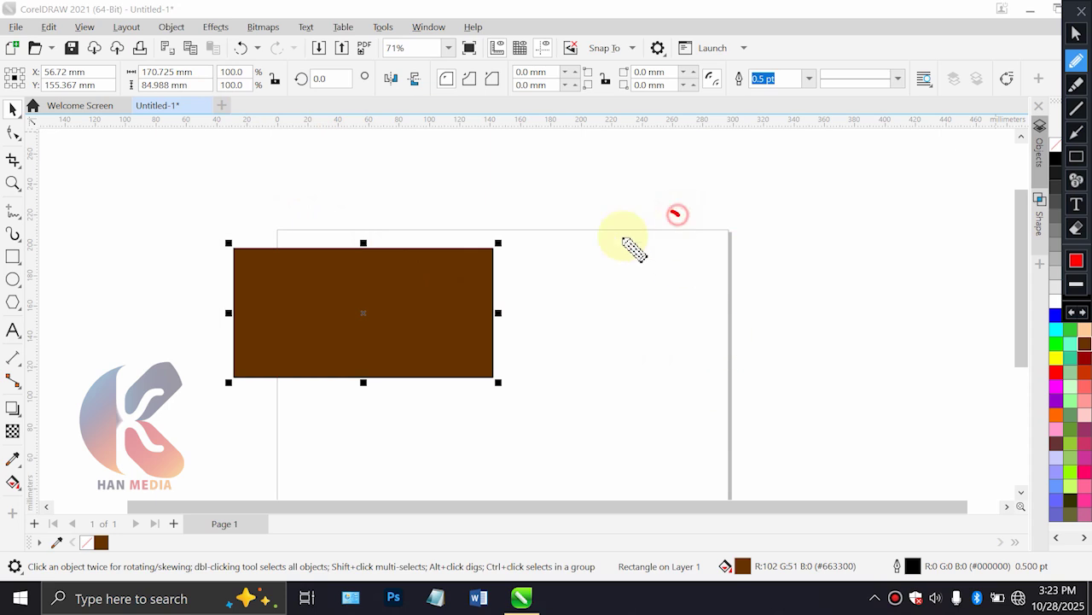
left_click_drag(624, 240, 680, 279)
mouse_move(700, 213)
left_mouse_down()
mouse_move(724, 250)
mouse_move(717, 205)
mouse_move(697, 209)
mouse_move(721, 207)
mouse_move(734, 181)
mouse_move(751, 239)
left_mouse_up()
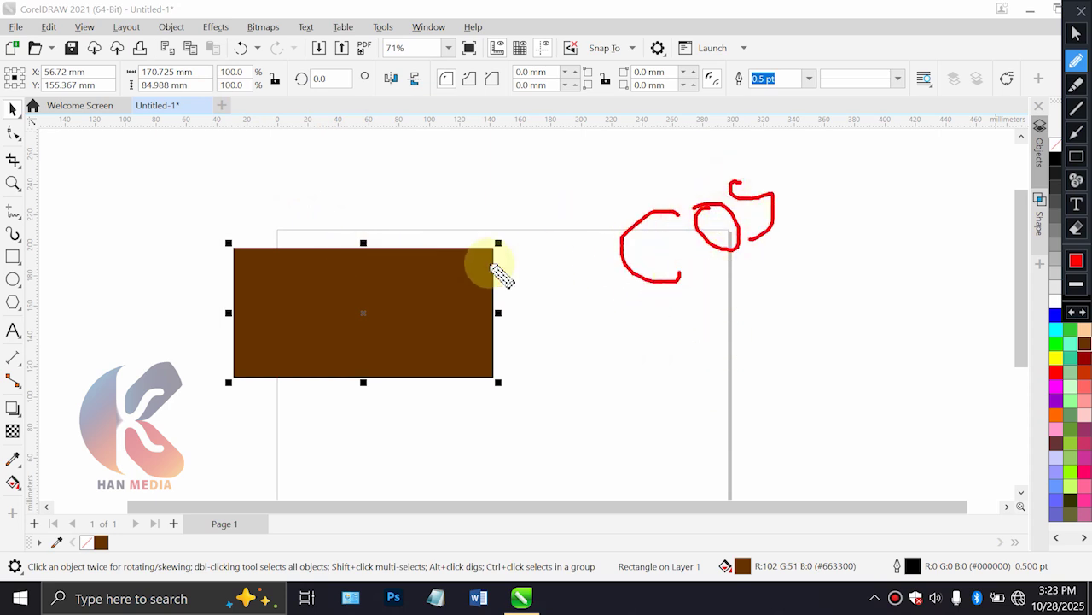
mouse_move(771, 156)
left_mouse_down()
mouse_move(597, 369)
mouse_move(539, 256)
mouse_move(708, 191)
mouse_move(539, 232)
left_mouse_up()
left_click_drag(629, 198, 602, 177)
left_click_drag(519, 143, 631, 203)
mouse_move(461, 164)
left_mouse_down()
mouse_move(505, 165)
mouse_move(574, 192)
left_mouse_up()
left_click_drag(519, 162, 514, 226)
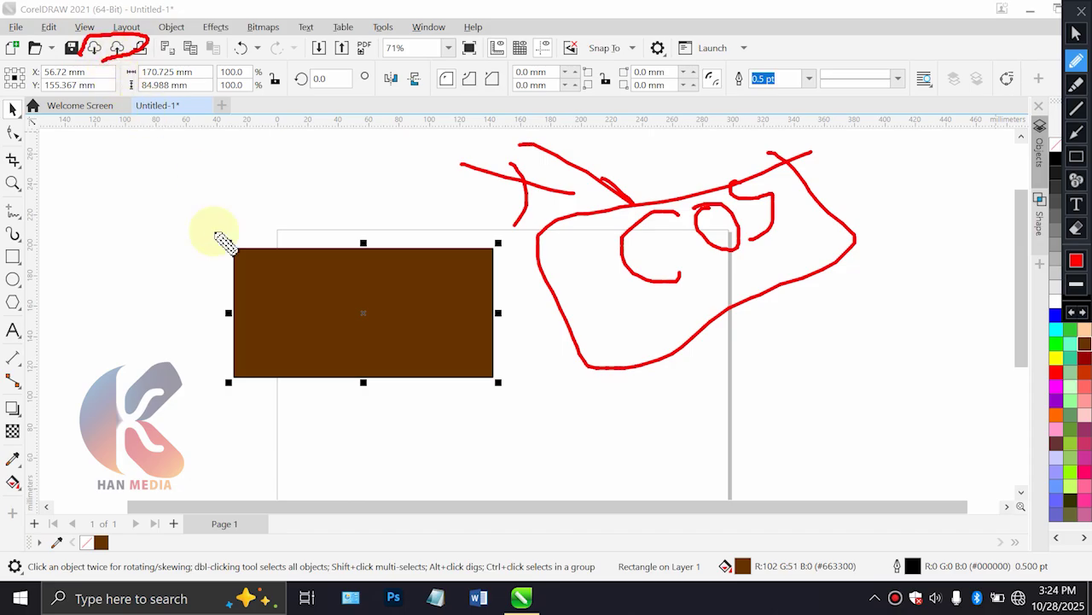
mouse_move(133, 141)
left_mouse_down()
mouse_move(190, 186)
mouse_move(132, 181)
left_mouse_up()
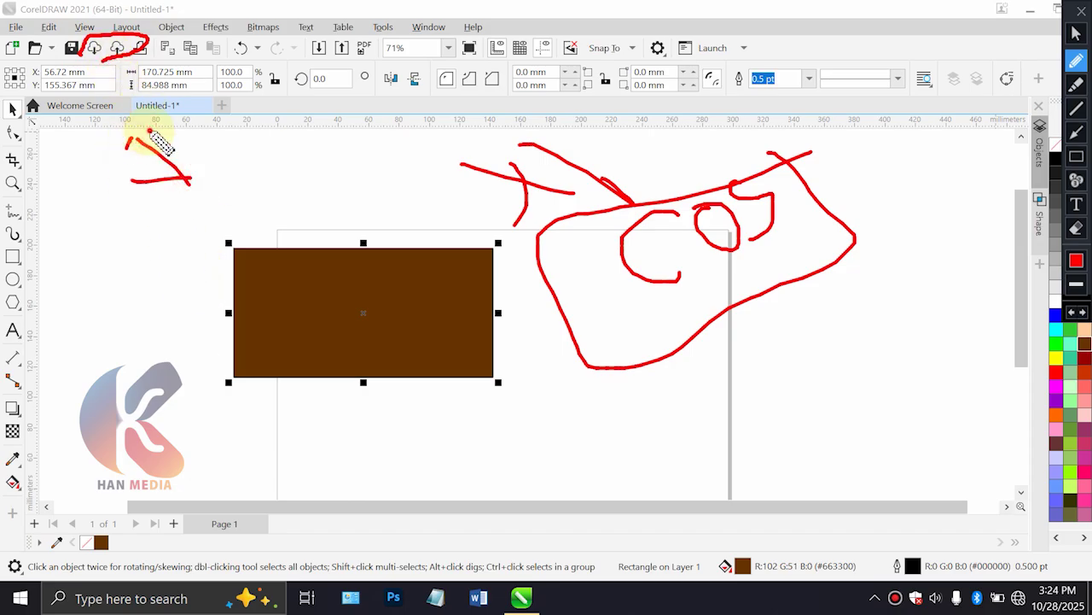
left_click_drag(150, 133, 202, 161)
left_click_drag(129, 203, 180, 239)
left_click_drag(122, 150, 114, 63)
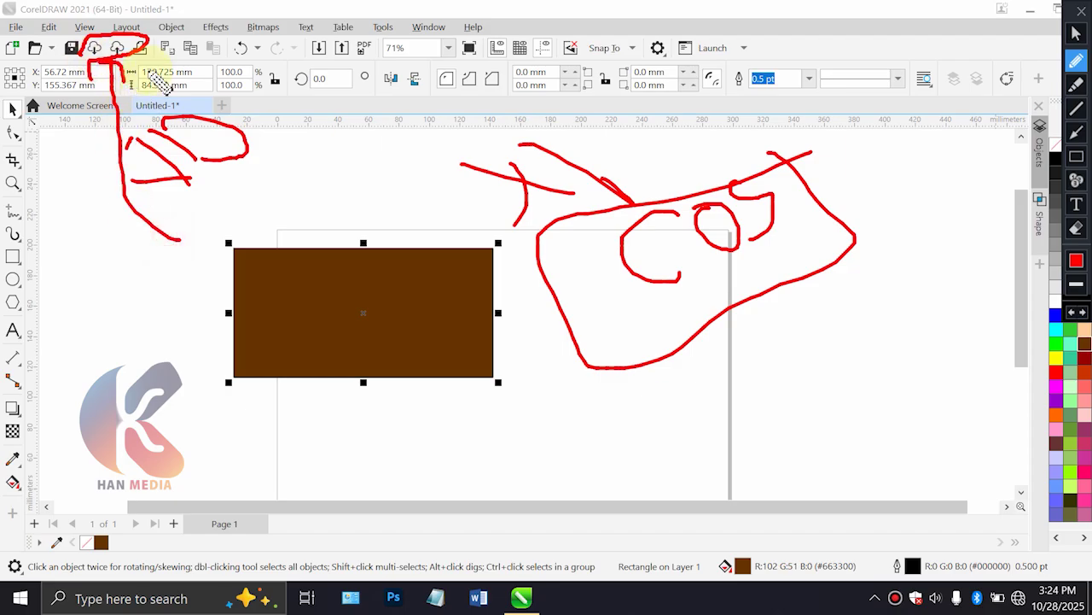
left_click_drag(325, 127, 366, 159)
left_click_drag(117, 48, 411, 78)
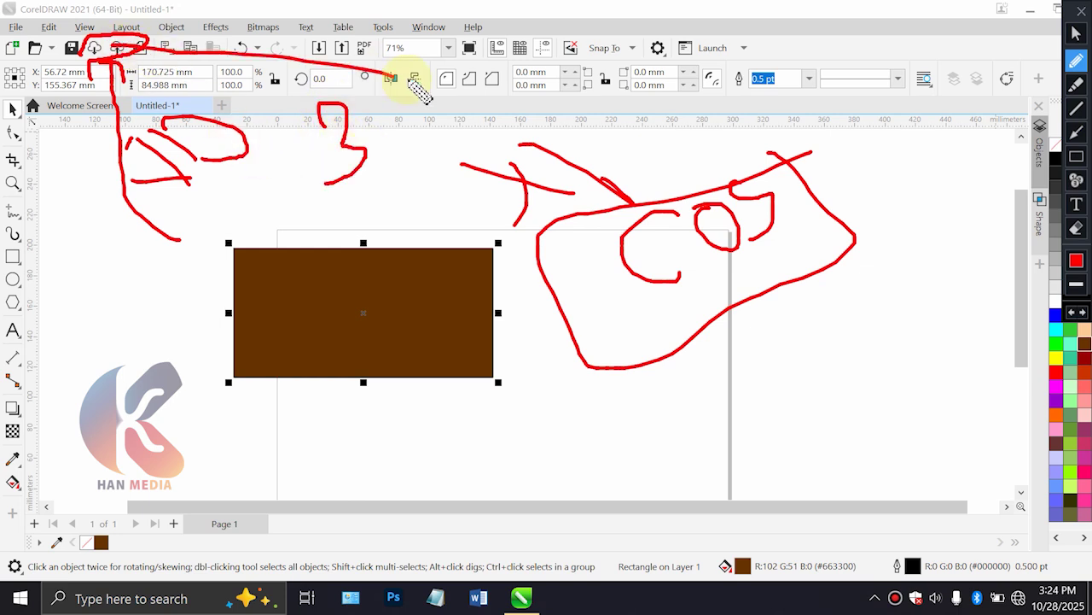
mouse_move(514, 50)
left_mouse_down()
mouse_move(592, 34)
mouse_move(465, 81)
mouse_move(475, 73)
mouse_move(535, 111)
left_mouse_up()
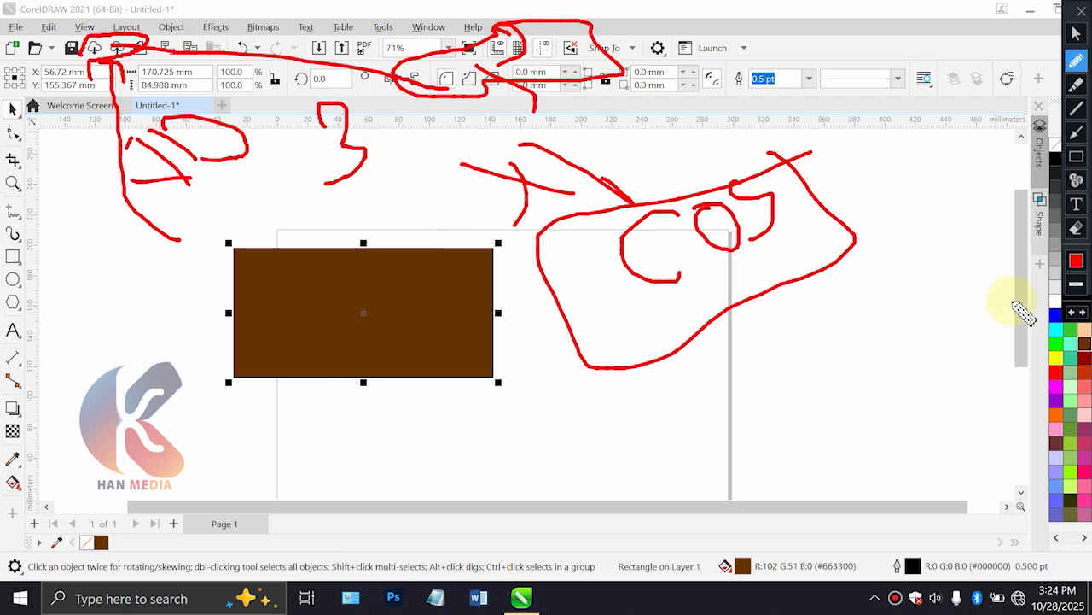
left_click(1076, 231)
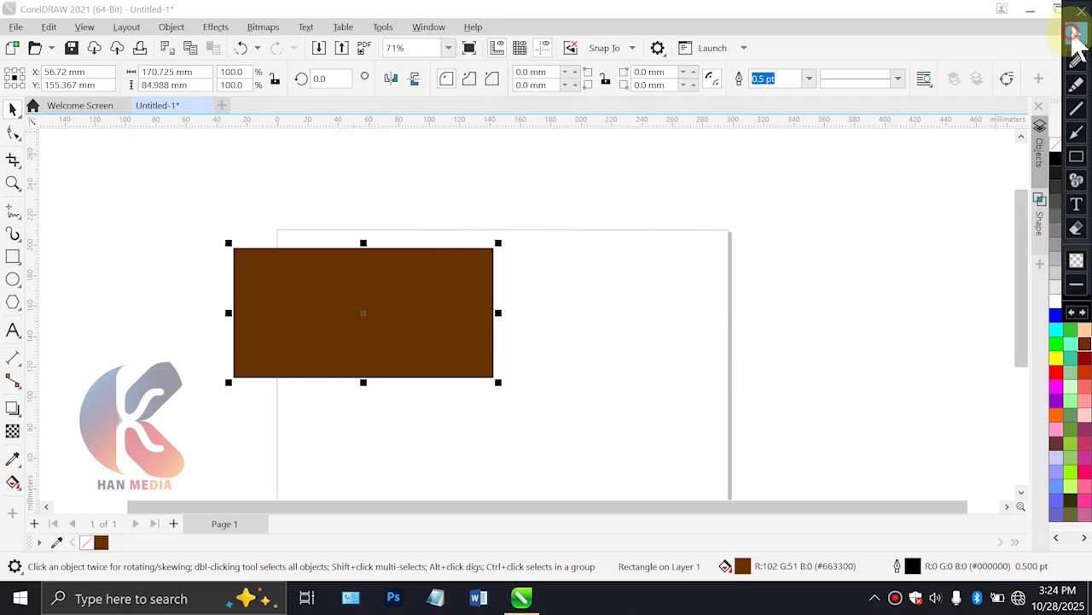
left_click(1075, 30)
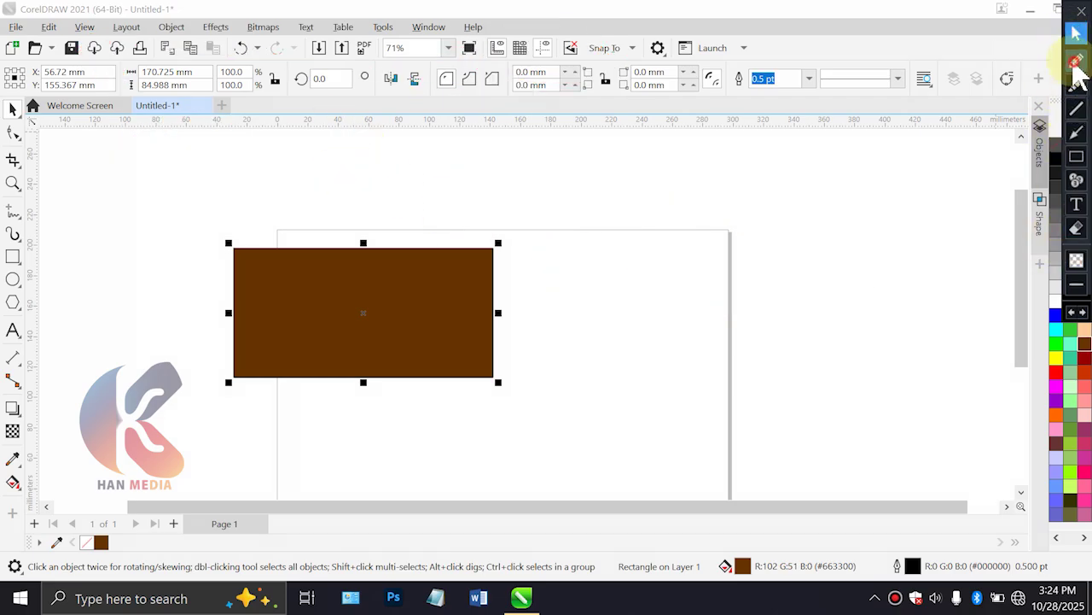
left_click(1076, 61)
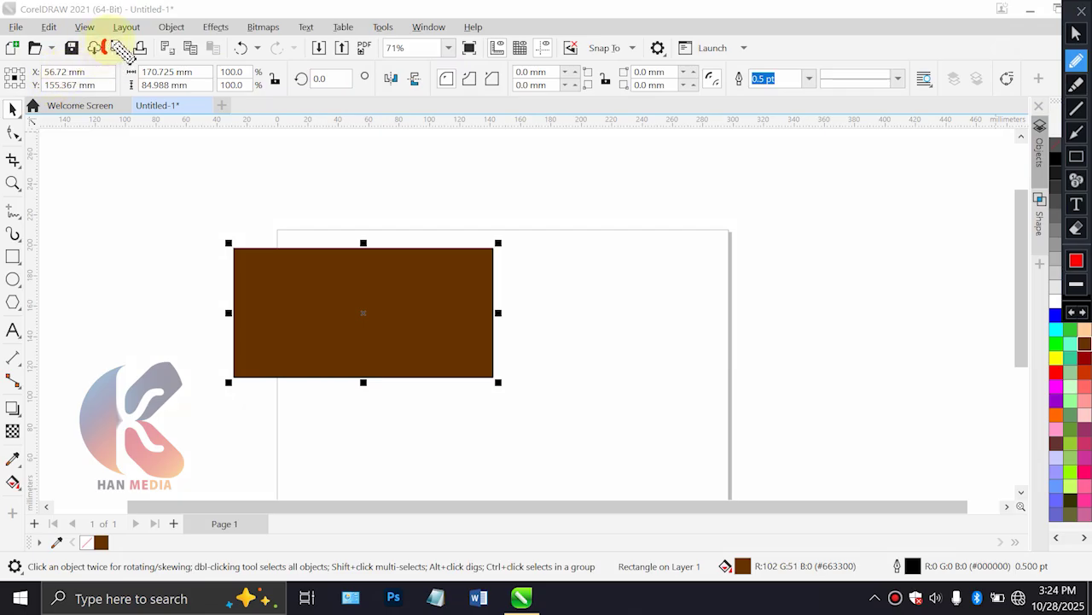
Mark the two cloud commands with red arrows using the screen pen, and clear the markings
mouse_move(150, 172)
left_mouse_down()
mouse_move(167, 44)
mouse_move(180, 62)
left_mouse_up()
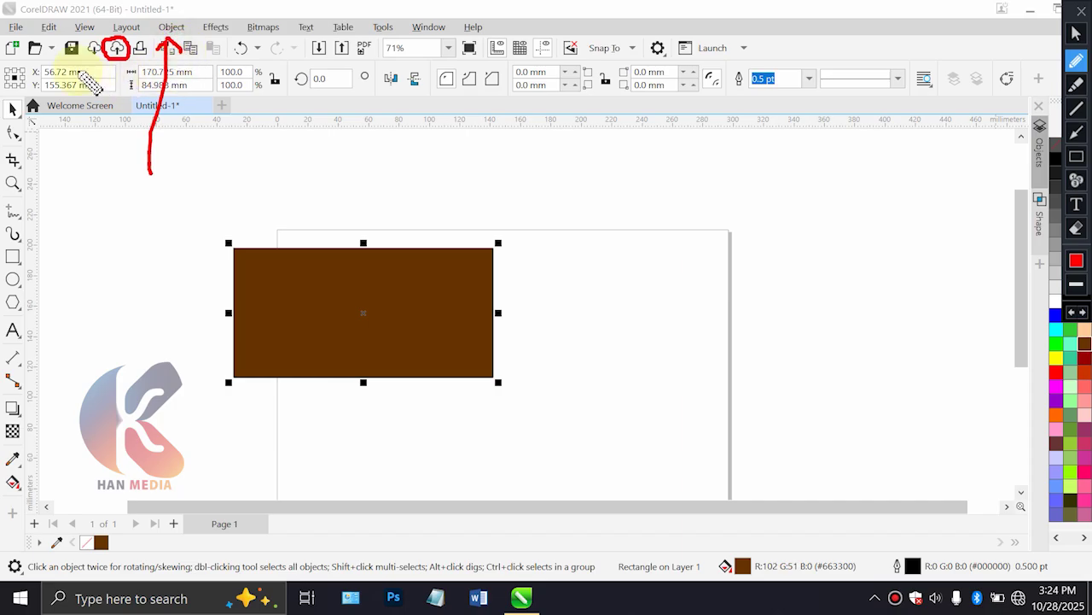
mouse_move(91, 54)
left_mouse_down()
mouse_move(91, 173)
mouse_move(79, 172)
mouse_move(102, 157)
left_mouse_up()
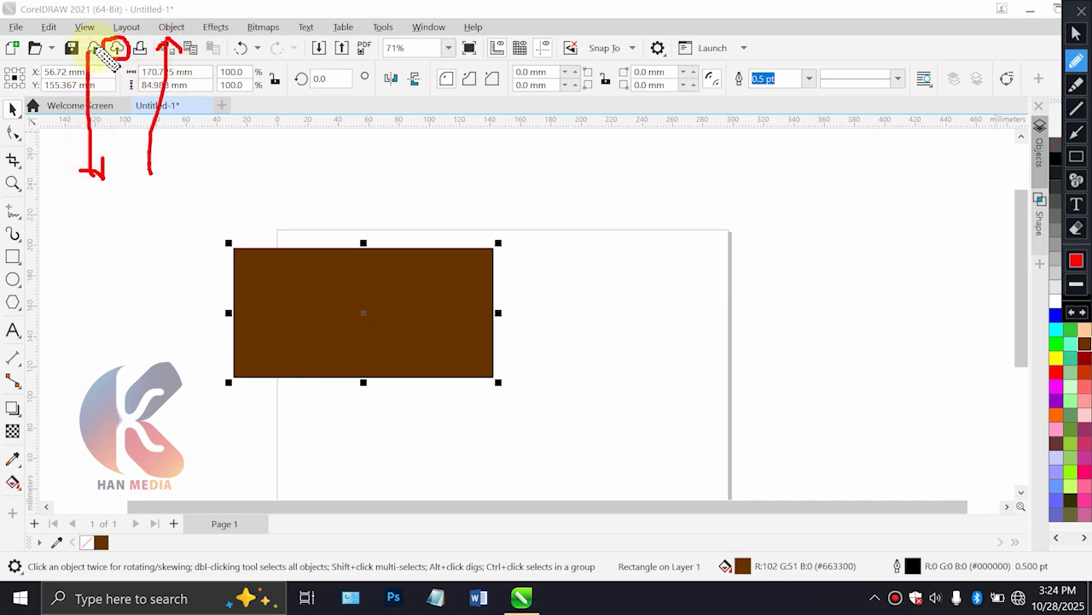
left_click(1076, 228)
left_click(1077, 34)
Examine the print settings for printer, orientation and print range, try the Documents range, and close them without printing
left_click_drag(332, 292, 231, 174)
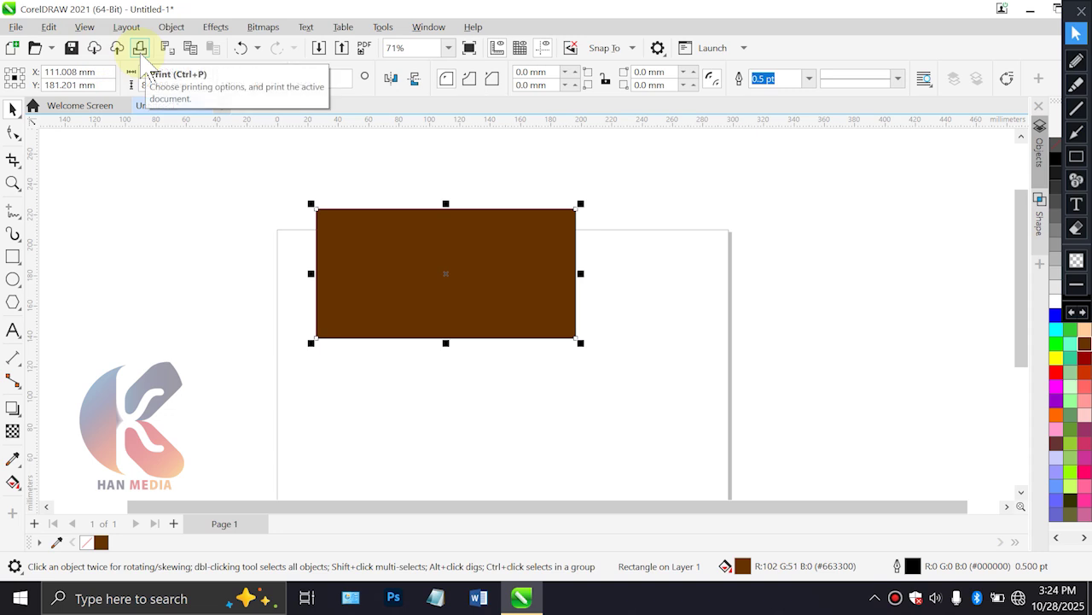
left_click(139, 49)
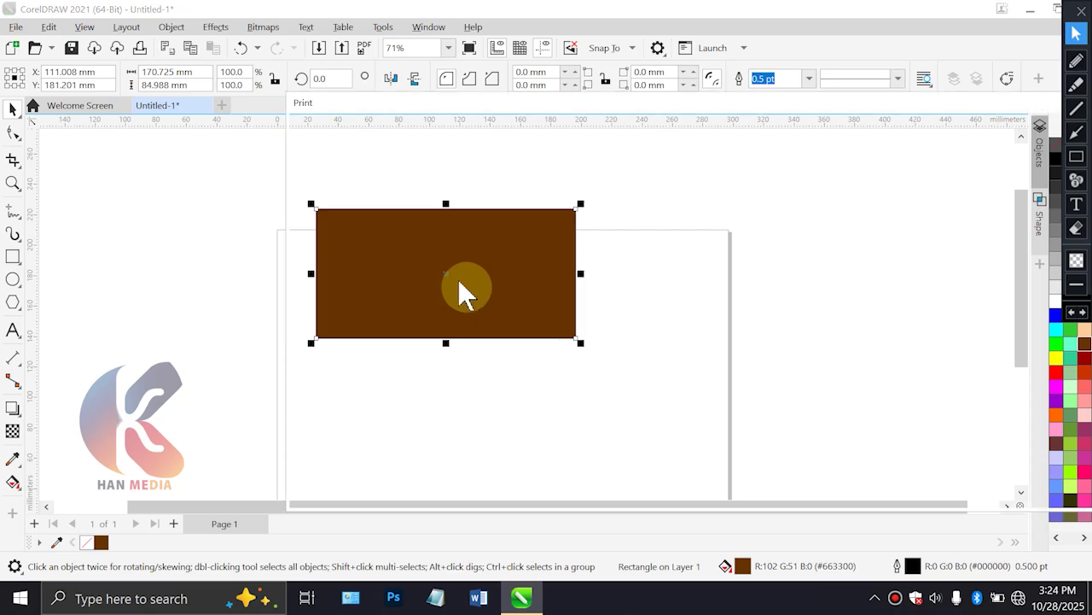
left_click(434, 174)
left_click(433, 174)
left_click(446, 203)
left_click(445, 215)
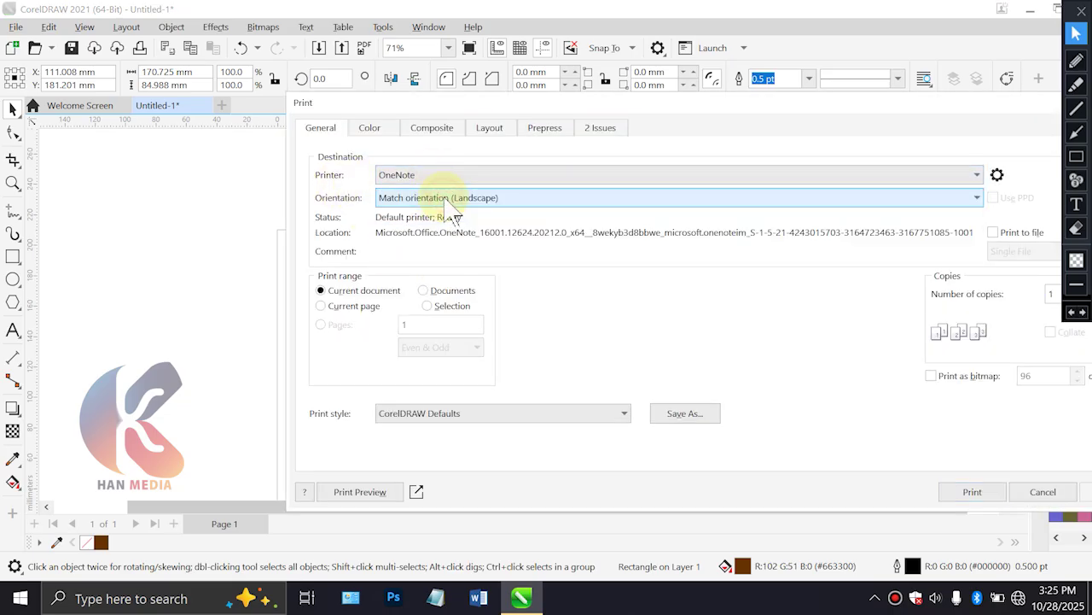
left_click(362, 306)
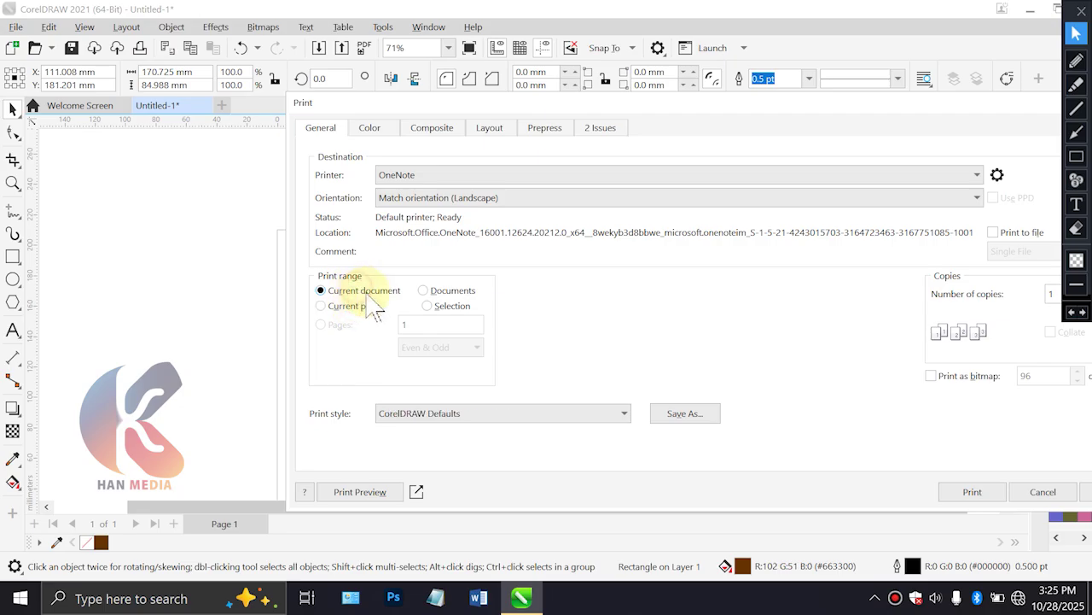
left_click(439, 291)
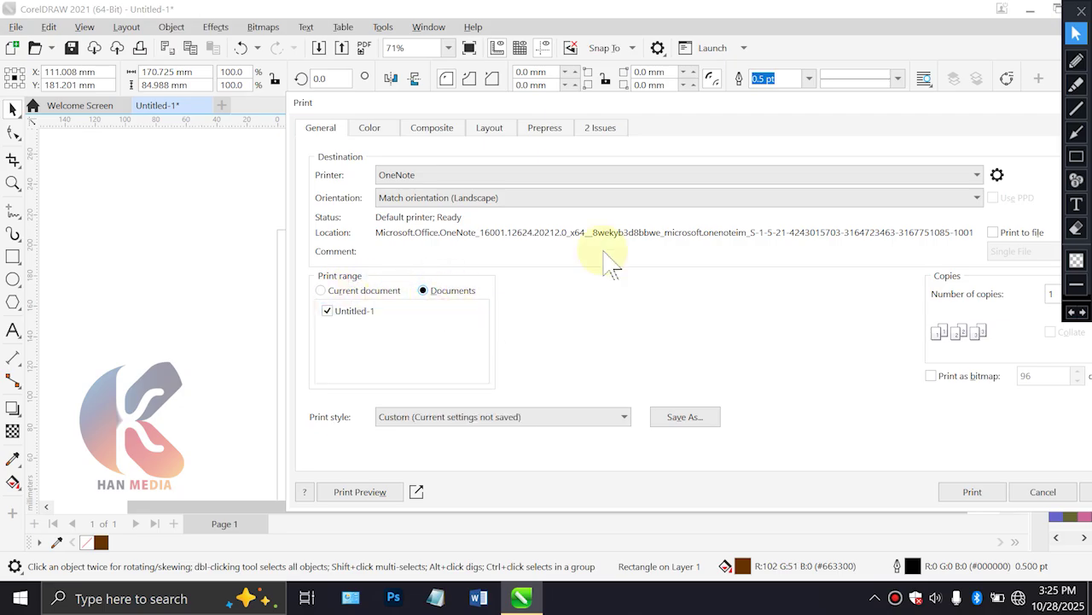
left_click_drag(561, 106, 362, 104)
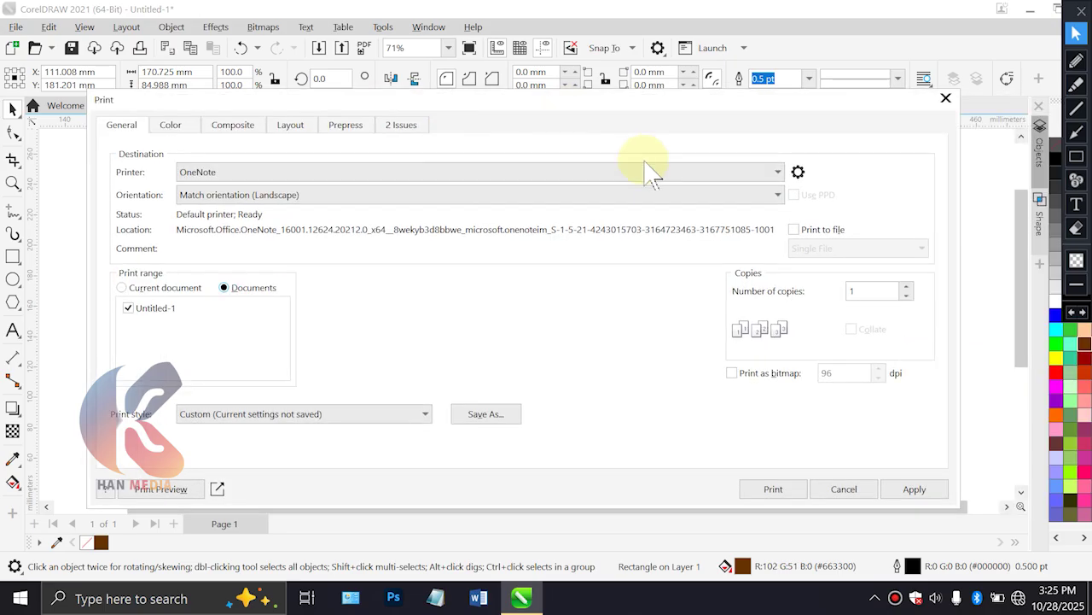
left_click(945, 100)
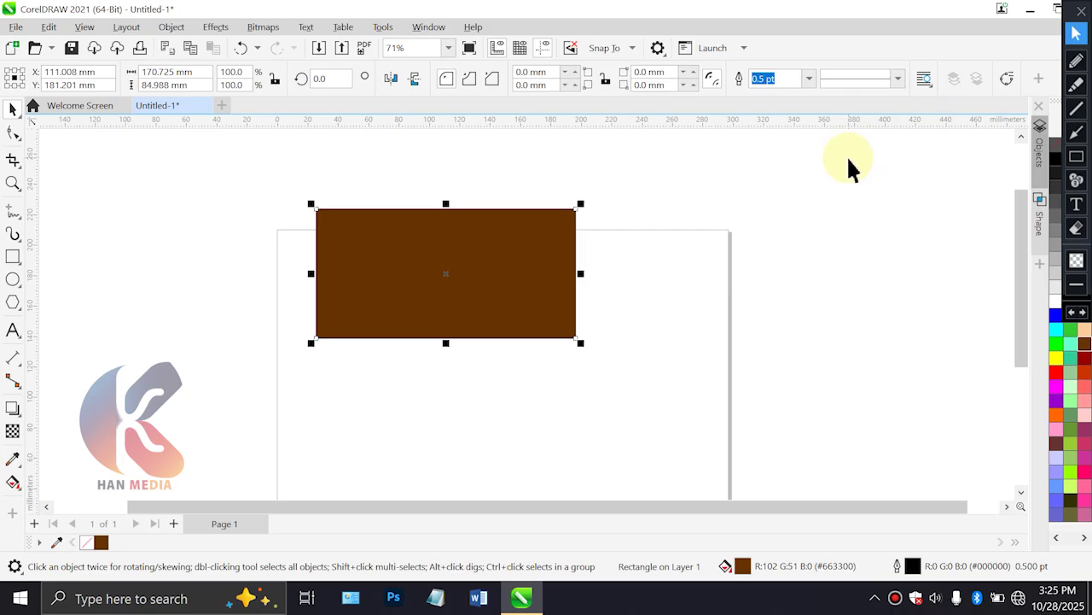
Shift the brown rectangle around the page's upper part and cut it to the clipboard
left_click_drag(497, 288, 548, 270)
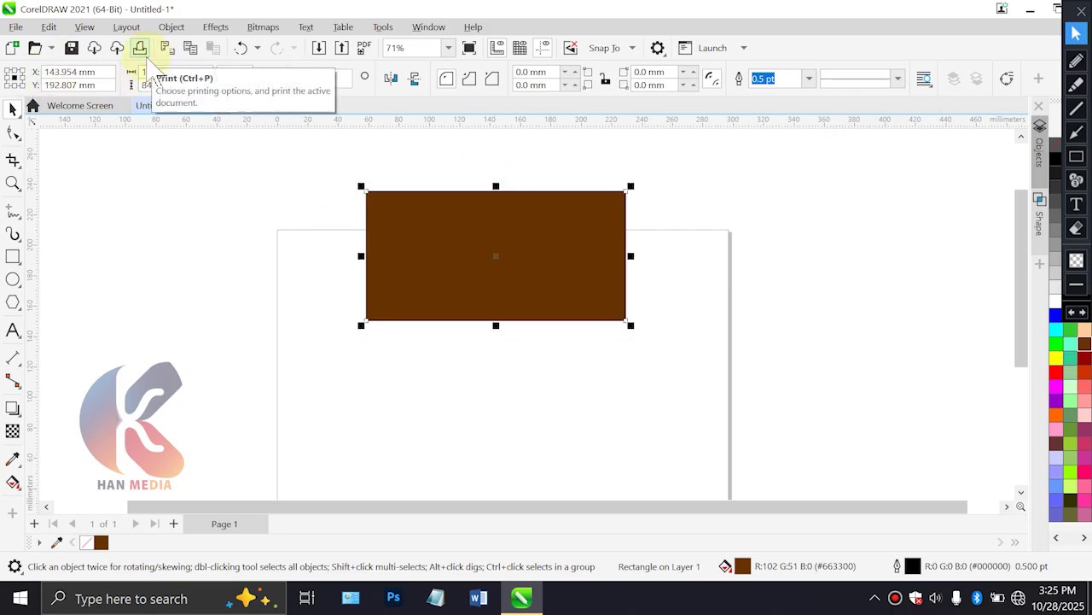
left_click_drag(519, 237, 361, 264)
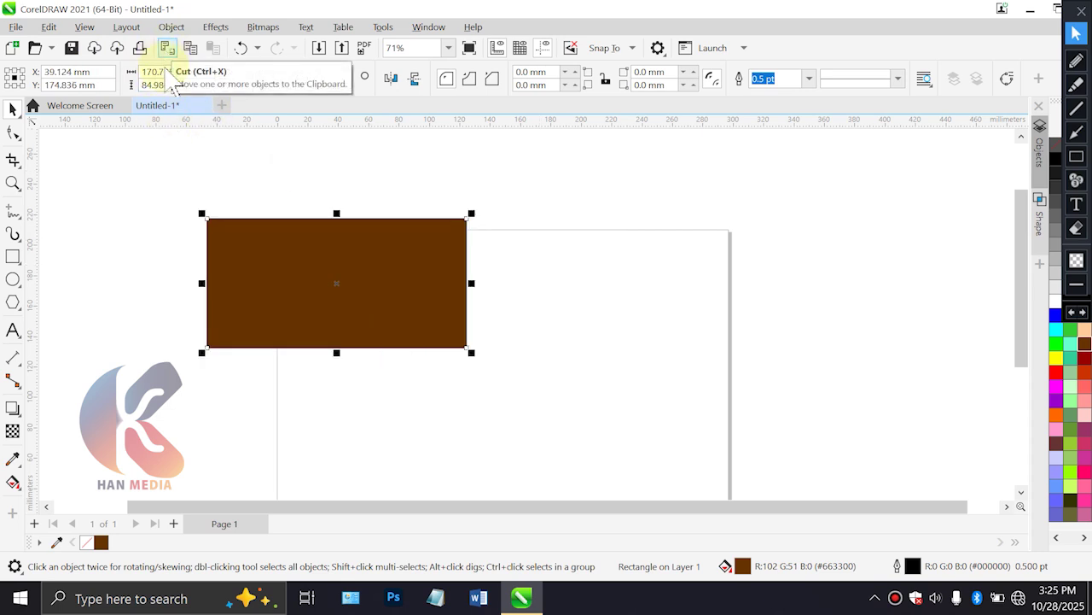
left_click_drag(285, 290, 219, 244)
left_click(221, 247)
left_click(267, 251)
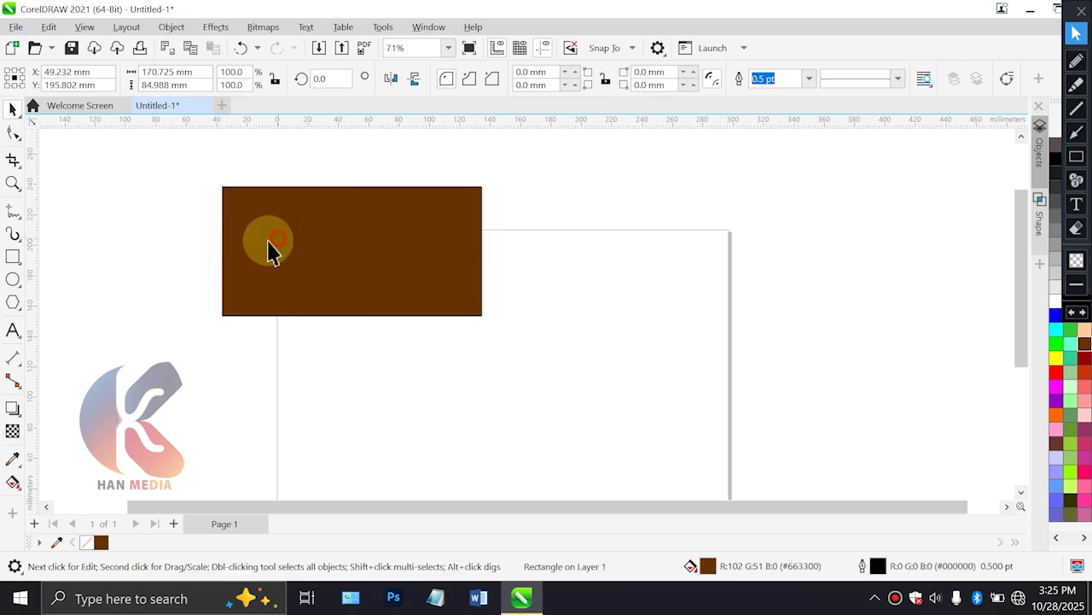
left_click(163, 47)
Create a new A4 portrait RGB document named Untitled-2 and paste the cut rectangle into the upper part of its page
left_click(223, 105)
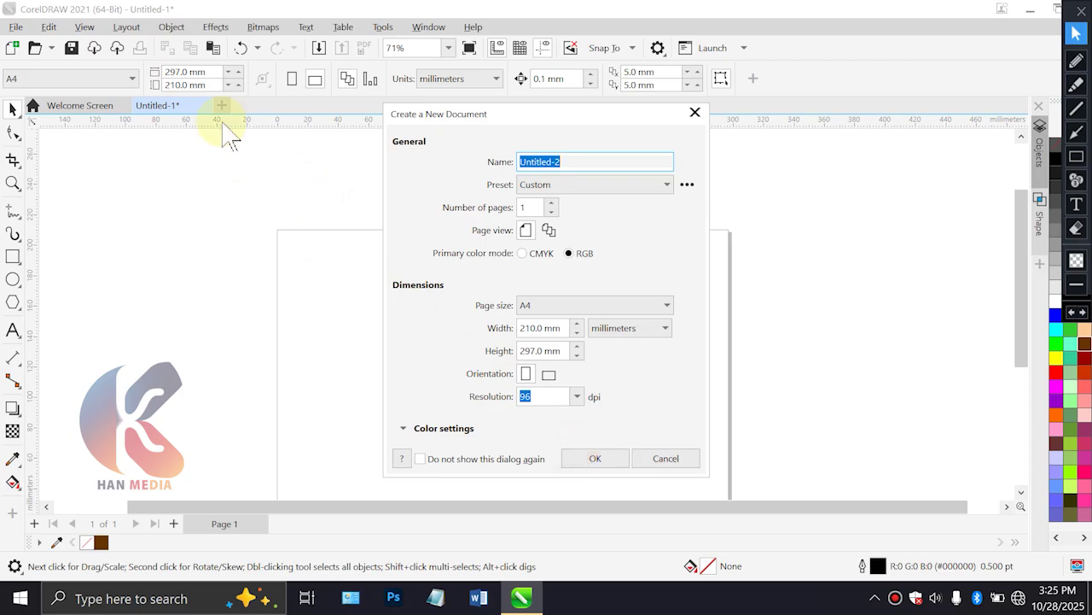
left_click(606, 461)
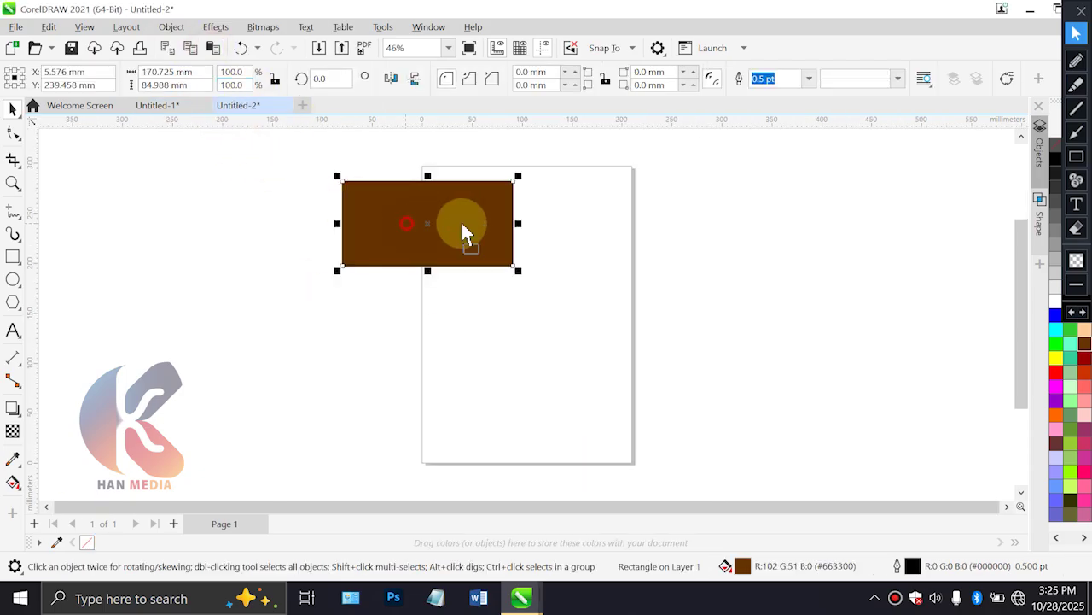
left_click_drag(464, 231, 487, 268)
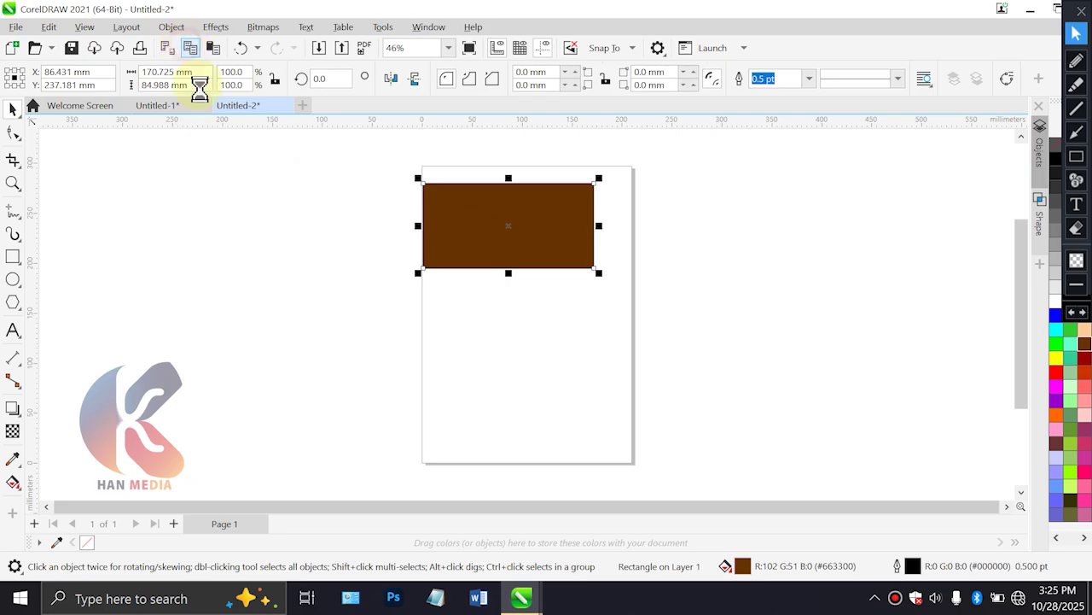
Copy and paste the brown rectangle, placing the copy outside the page to its left
left_click(213, 49)
left_click_drag(479, 242, 180, 355)
left_click(431, 337)
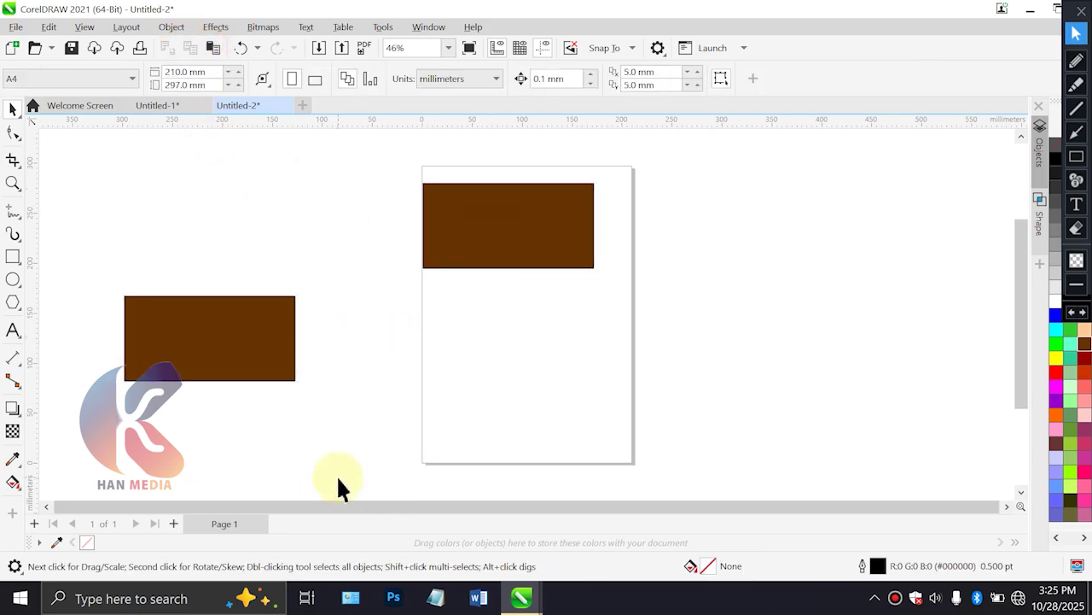
left_click(208, 329)
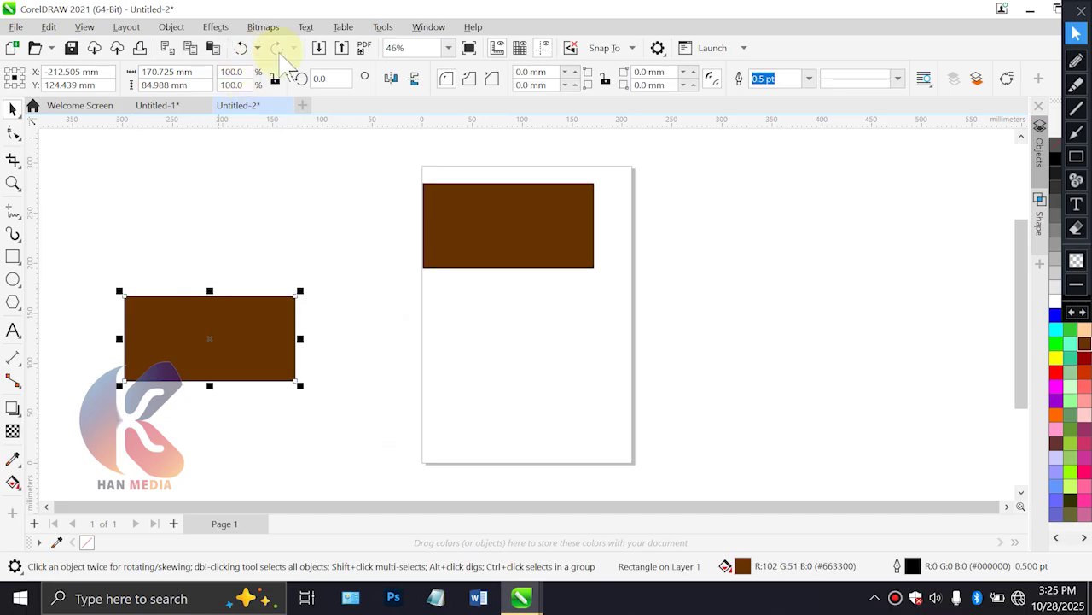
Move the copied rectangle slightly up, fill it with #66FFCC, and undo and redo that fill
left_click_drag(251, 294, 264, 243)
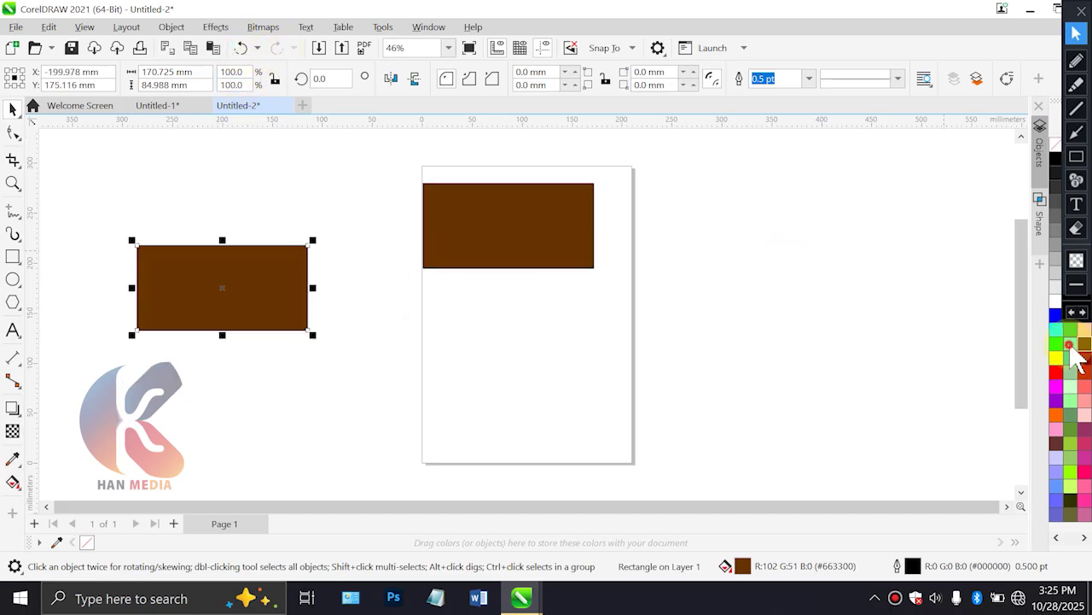
left_click(1071, 346)
left_click(242, 48)
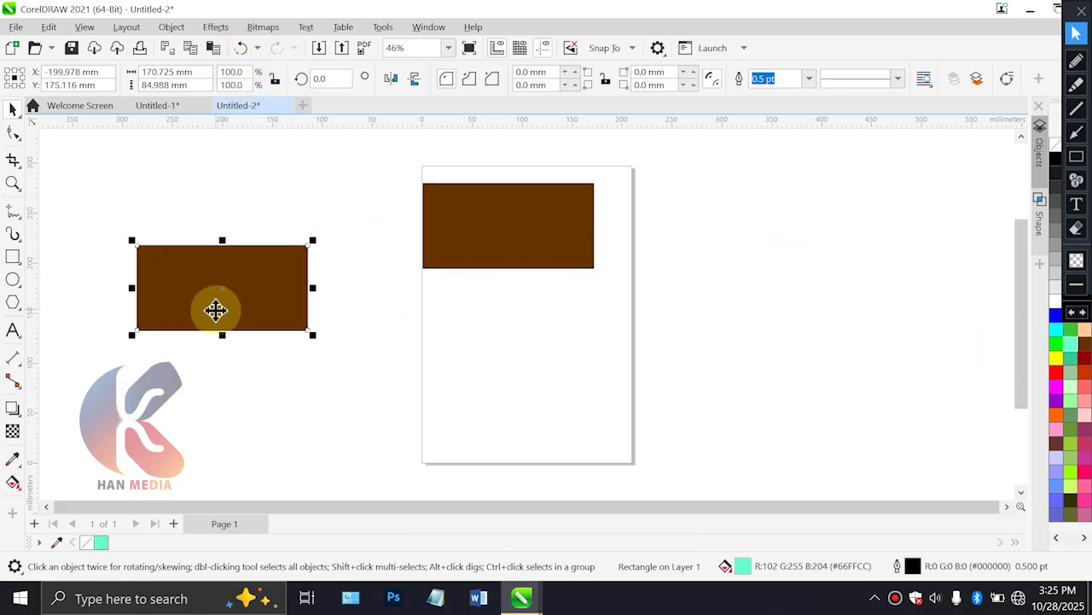
left_click(275, 48)
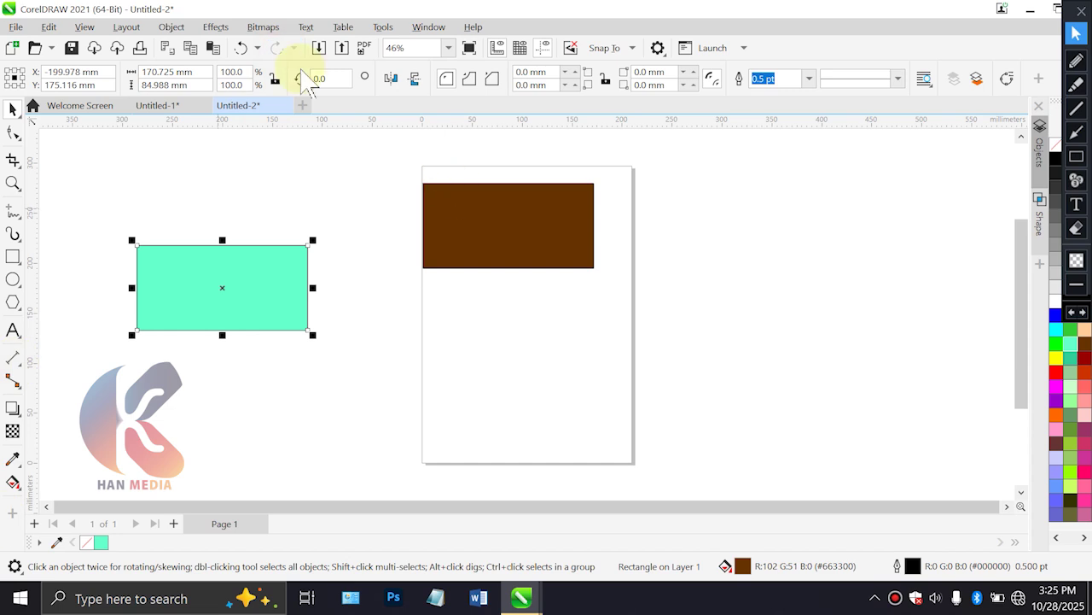
Undo the copy's fill and both moves at once from the undo history, and place it left of the page again
left_click(257, 48)
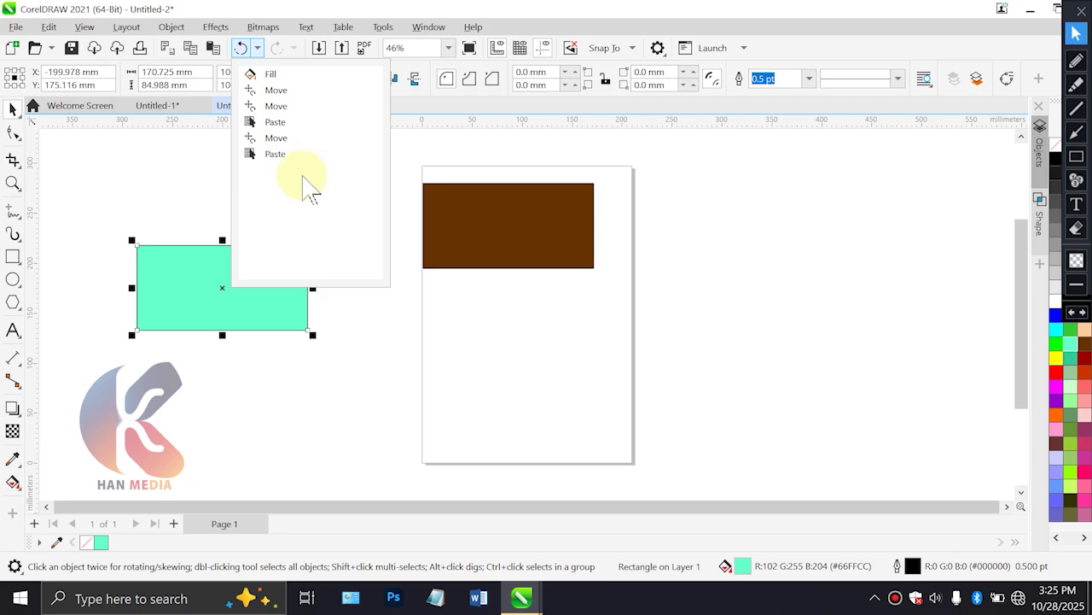
left_click(275, 106)
left_click_drag(537, 234, 262, 282)
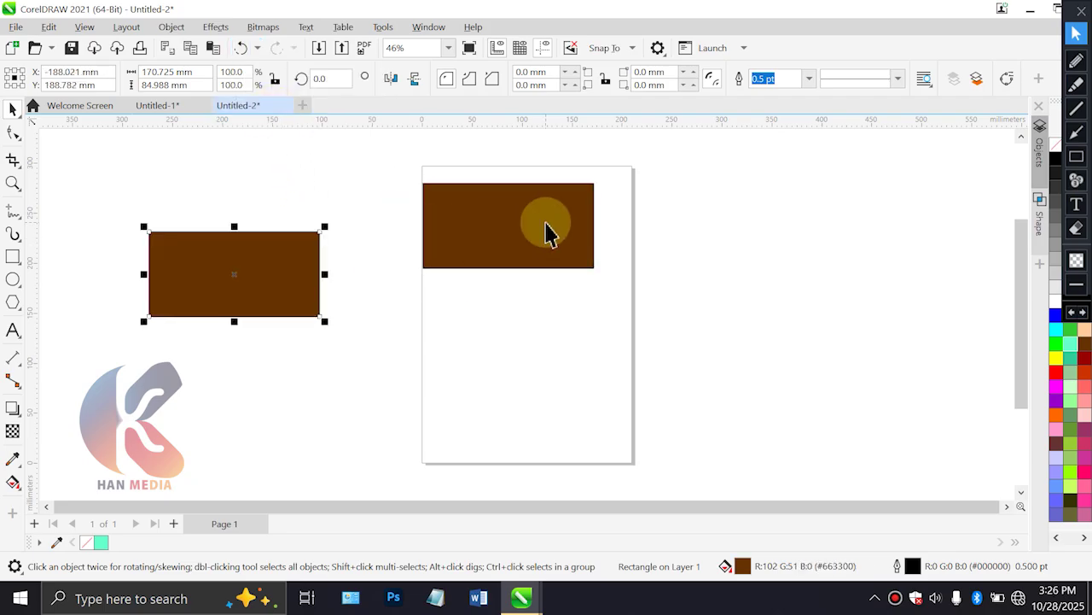
left_click(256, 48)
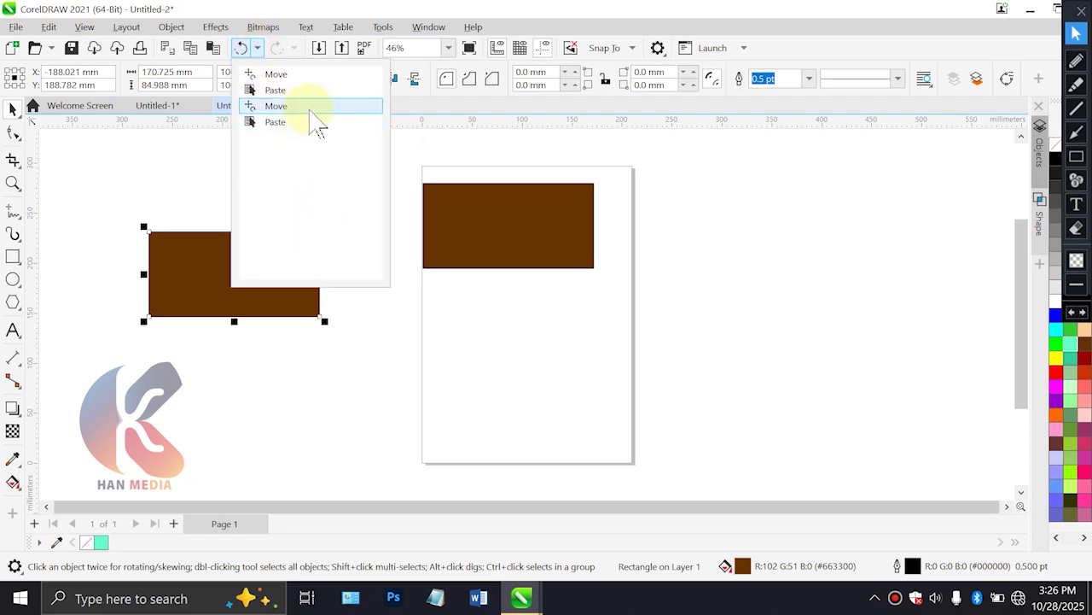
left_click(499, 197)
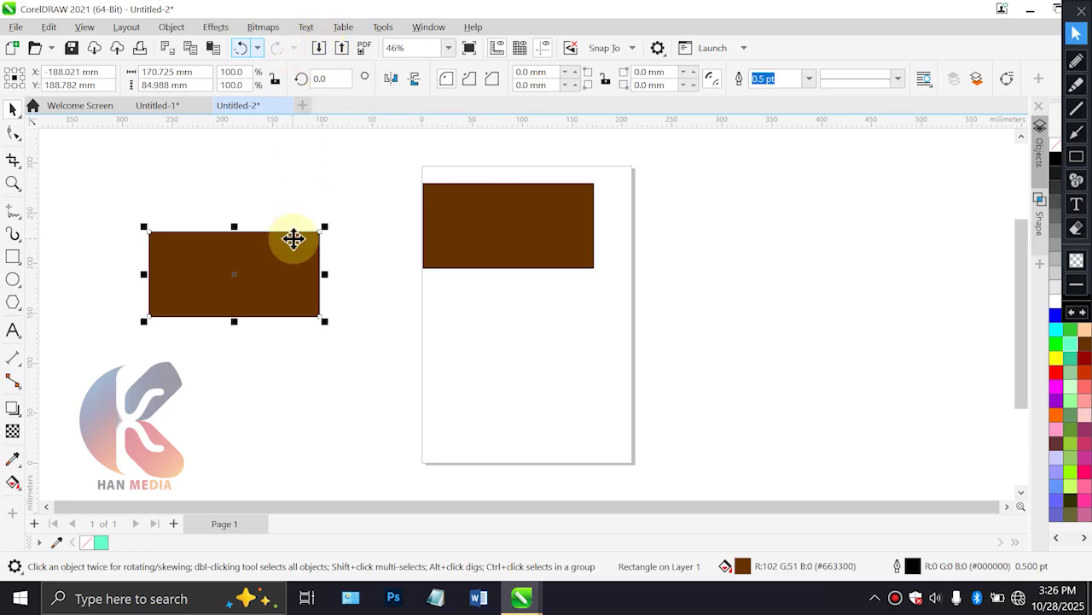
Handwrite a red note beside the page with the screen pen, and clear it
left_click(1076, 60)
mouse_move(865, 215)
left_mouse_down()
mouse_move(823, 204)
mouse_move(825, 185)
mouse_move(838, 246)
mouse_move(778, 277)
mouse_move(744, 256)
mouse_move(732, 288)
mouse_move(744, 315)
mouse_move(705, 311)
left_mouse_up()
left_click_drag(829, 378, 859, 375)
left_click_drag(770, 373, 792, 395)
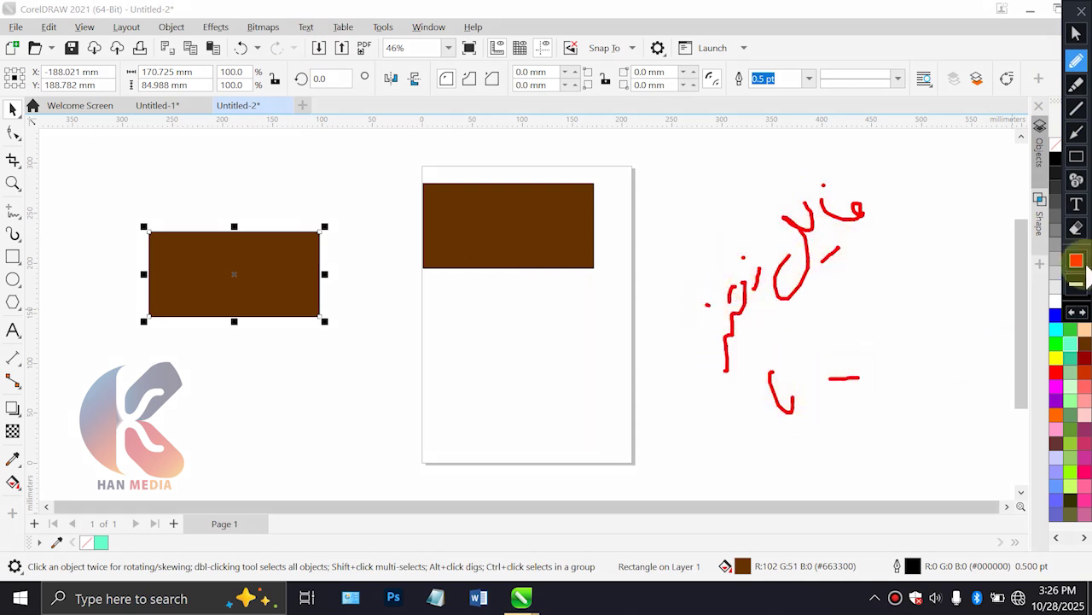
left_click(1077, 230)
left_click(1076, 33)
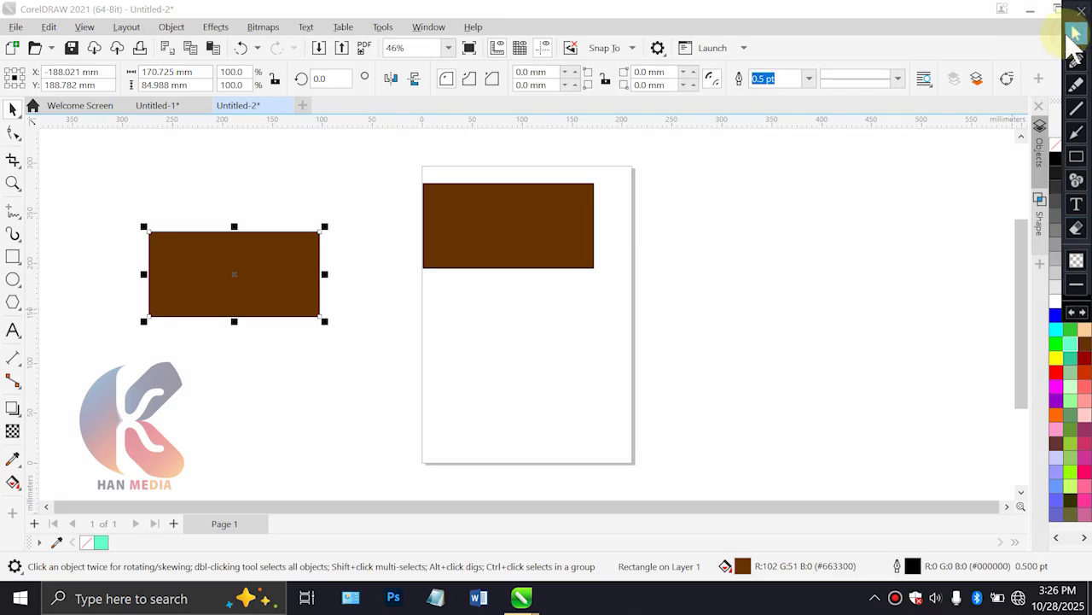
Delete both brown rectangles and draw an ellipse about 179 × 167 mm on the page, filled with dark brown #663300
left_click_drag(63, 156, 690, 371)
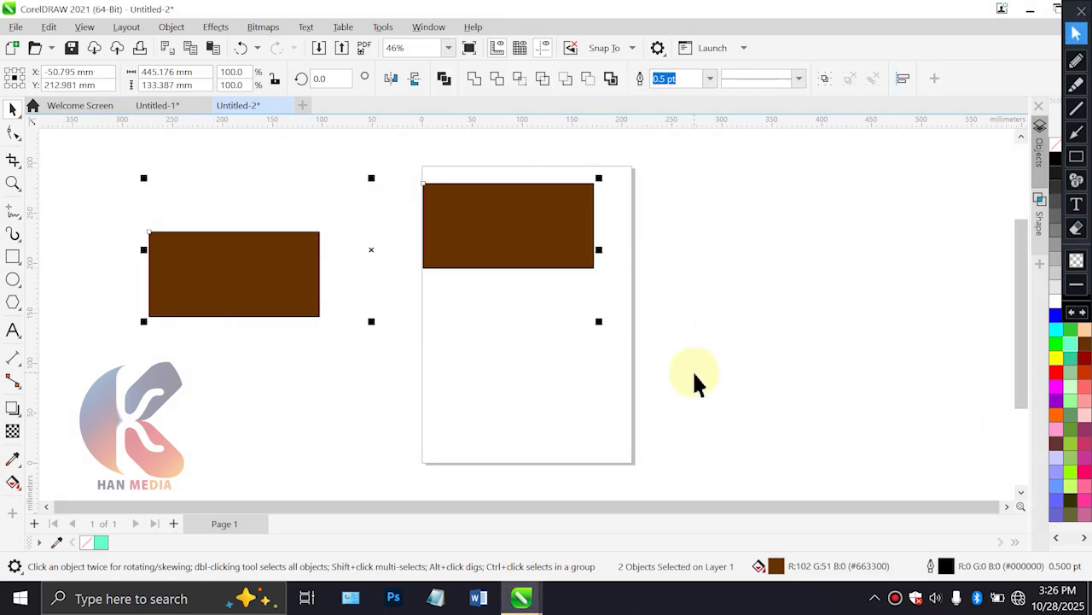
key("Delete")
left_click(13, 280)
left_click_drag(445, 209, 635, 386)
left_click(1085, 343)
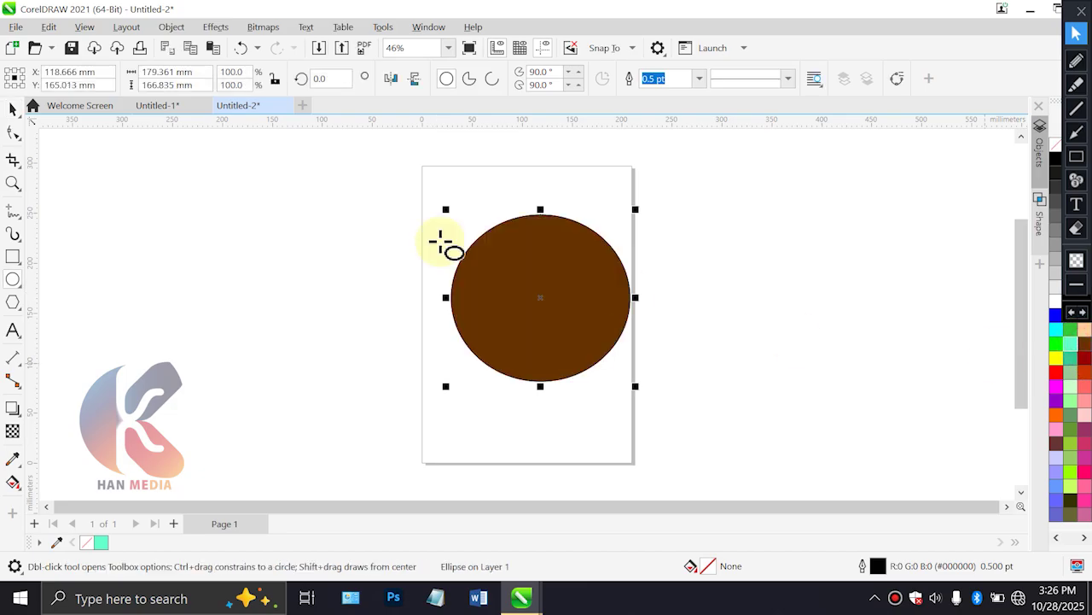
Move the ellipse up into the page's upper part, centred at about X 107, Y 203 mm, and deselect it
left_click(13, 108)
left_click_drag(521, 295, 523, 271)
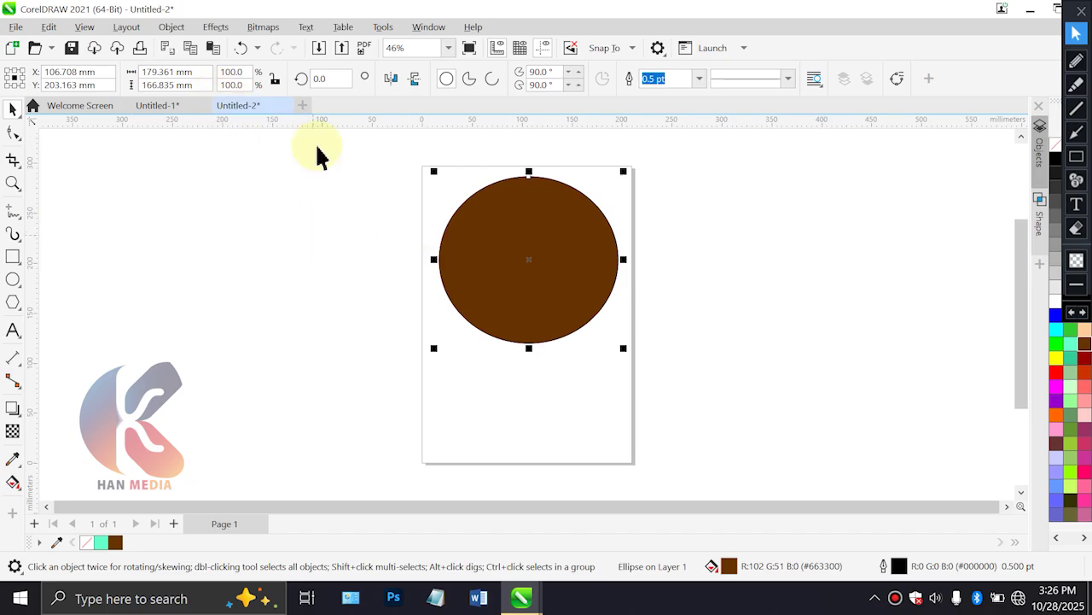
left_click(308, 178)
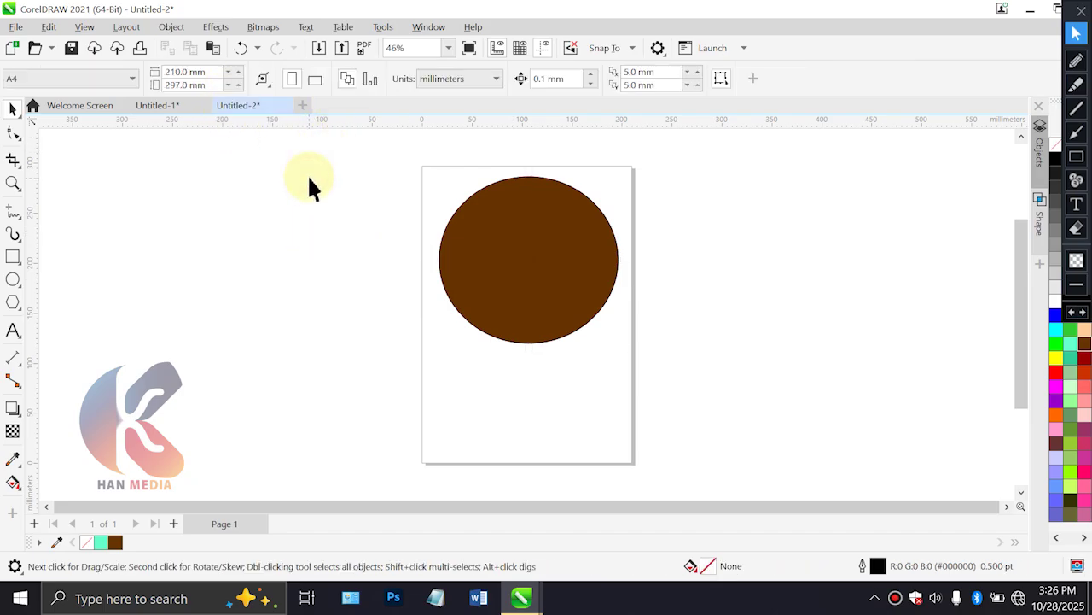
Import 1750824613920.jpg centred on the page and again at about 18 × 27 mm left of the page, and delete it
left_click(322, 49)
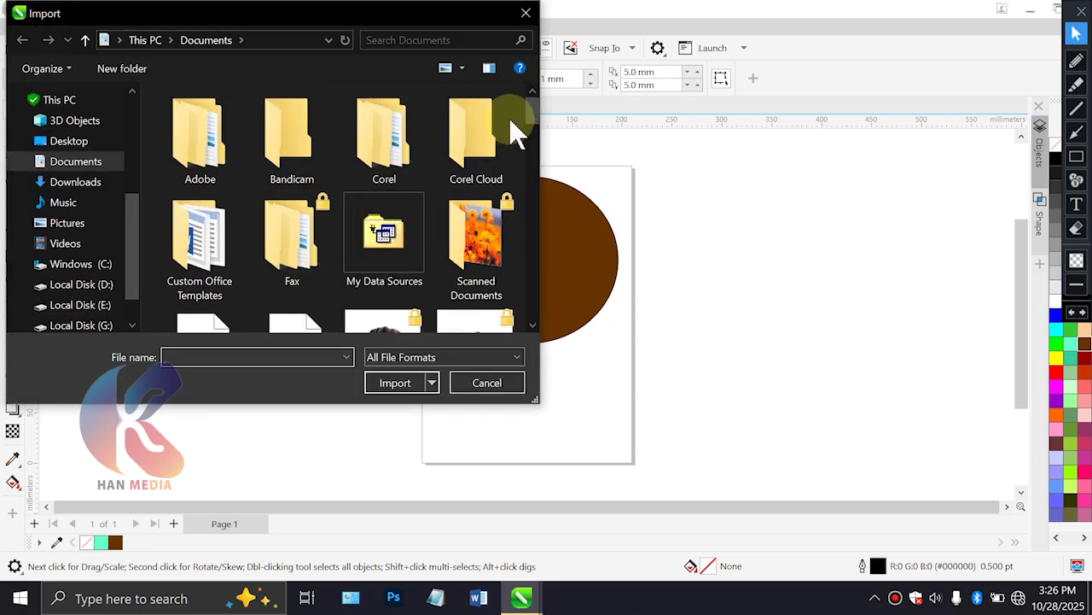
left_click_drag(533, 128, 504, 209)
double_click(397, 205)
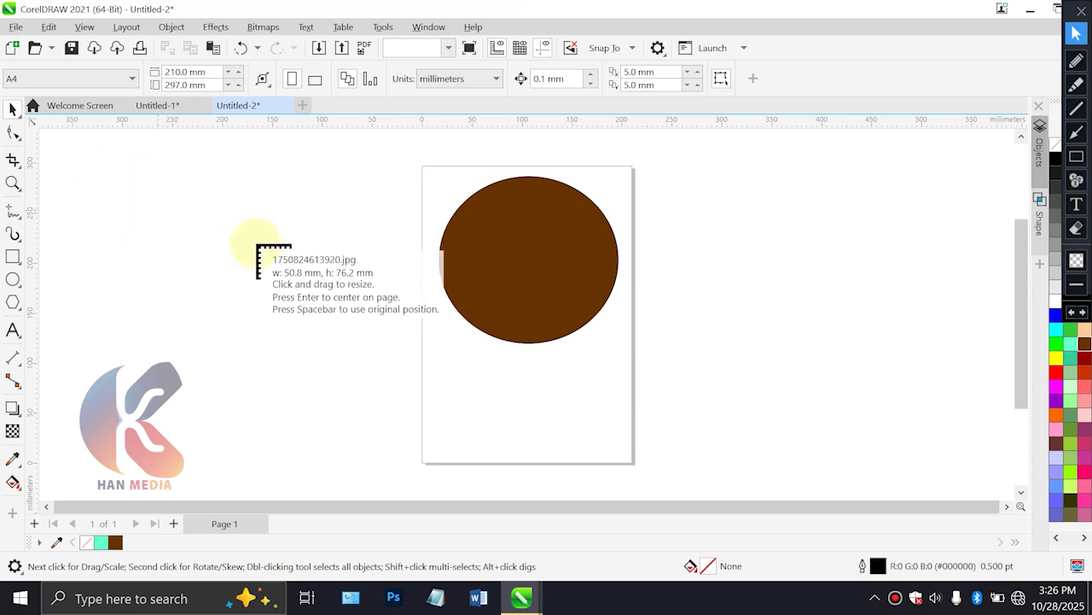
key("Return")
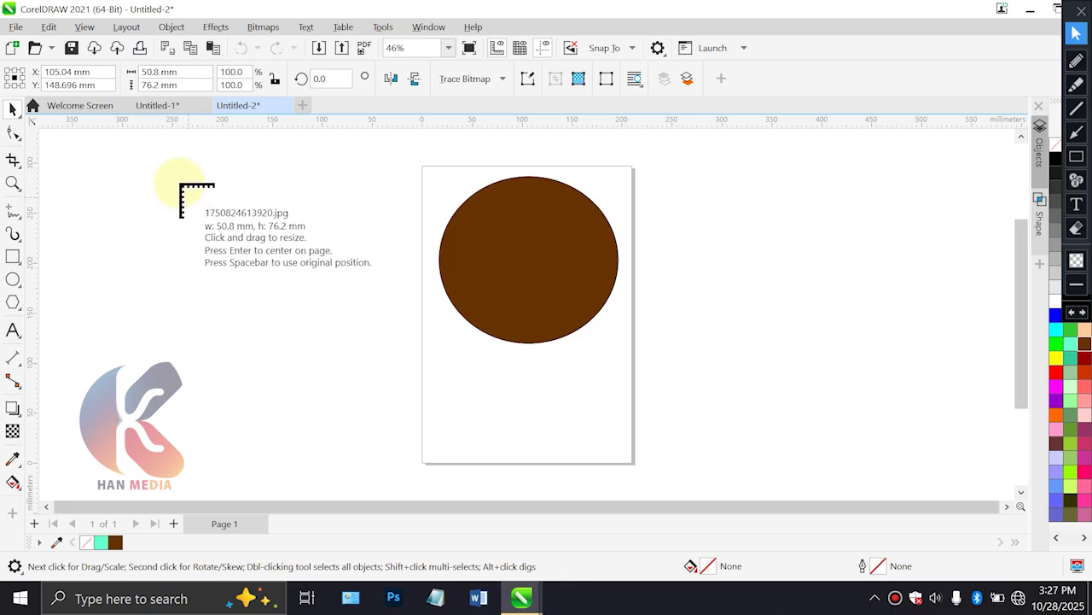
mouse_move(138, 162)
left_mouse_down()
mouse_move(346, 369)
mouse_move(364, 380)
mouse_move(324, 288)
mouse_move(288, 239)
mouse_move(403, 356)
mouse_move(402, 371)
mouse_move(231, 288)
mouse_move(165, 219)
mouse_move(154, 189)
left_mouse_up()
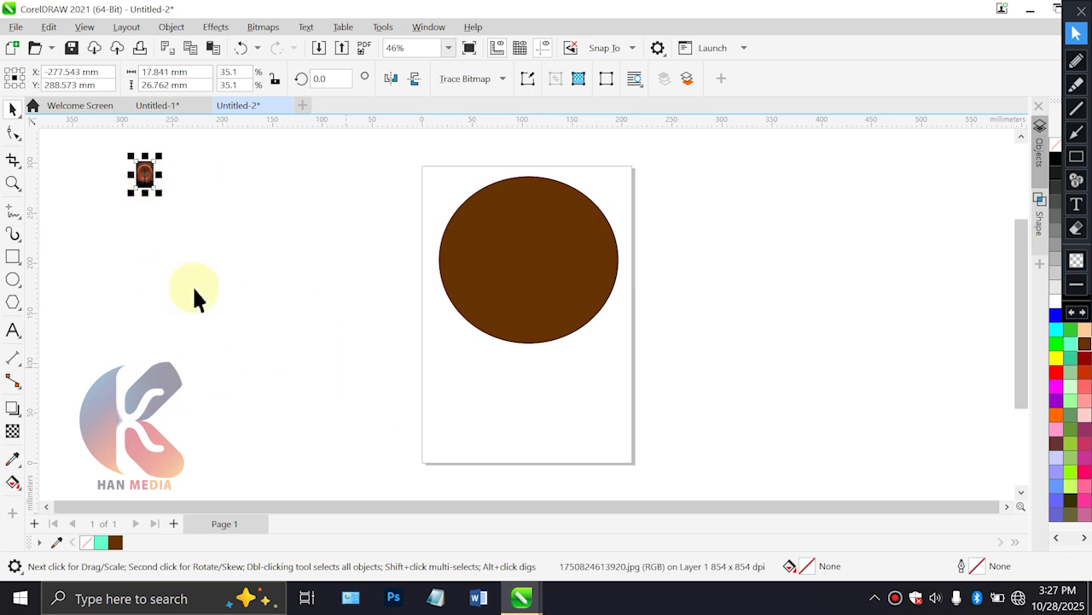
key("Delete")
Import 1750824613920.jpg left of the page at about 201 × 302 mm, centred at about X -219, Y 190 mm
left_click(322, 51)
scroll(384, 239, "down", 10)
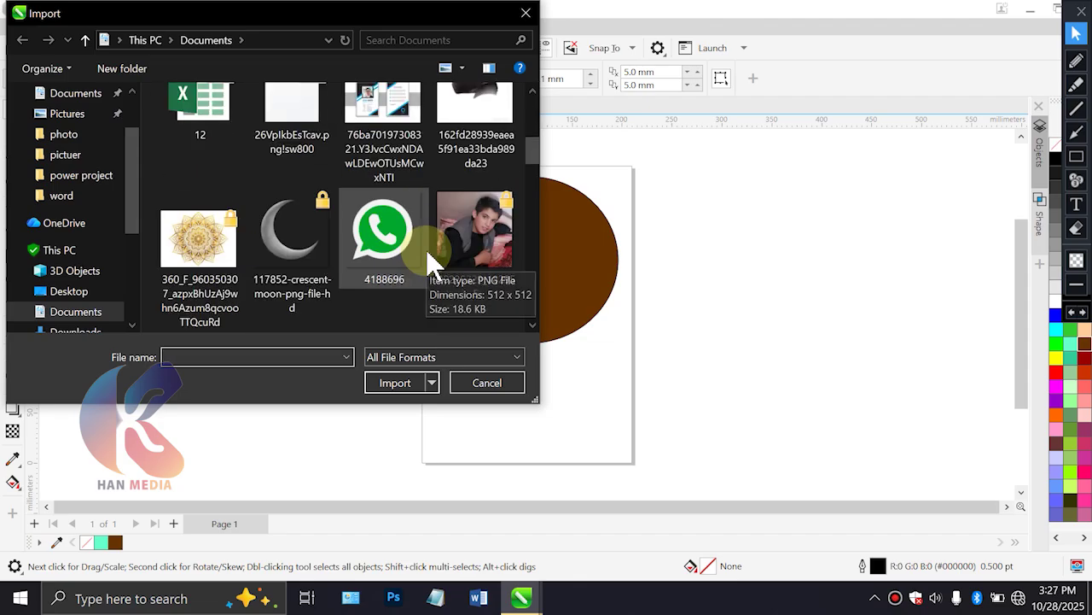
scroll(433, 251, "down", 5)
double_click(383, 144)
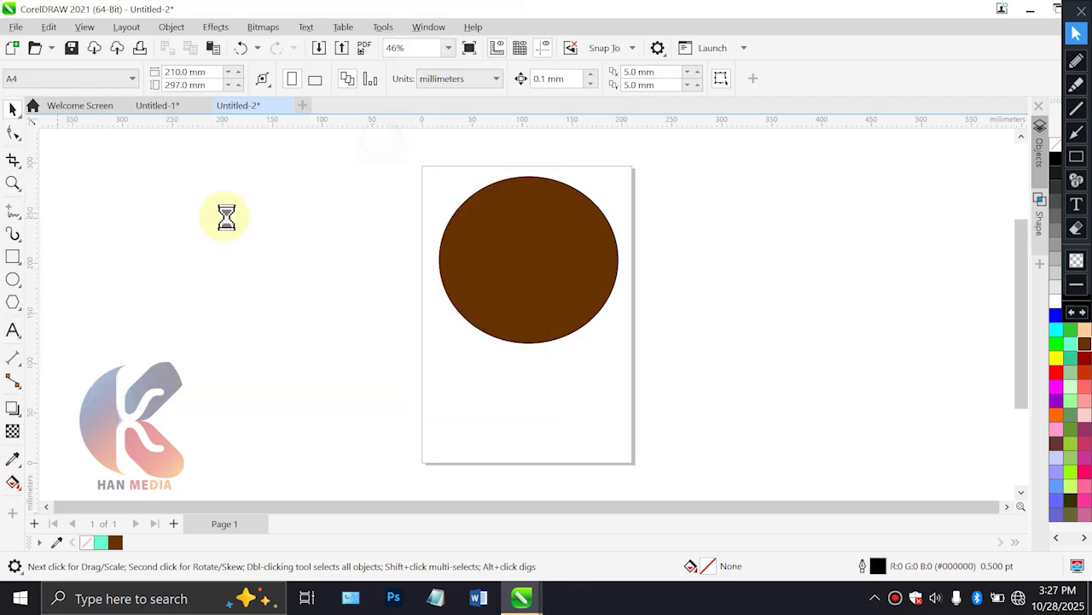
left_click(125, 162)
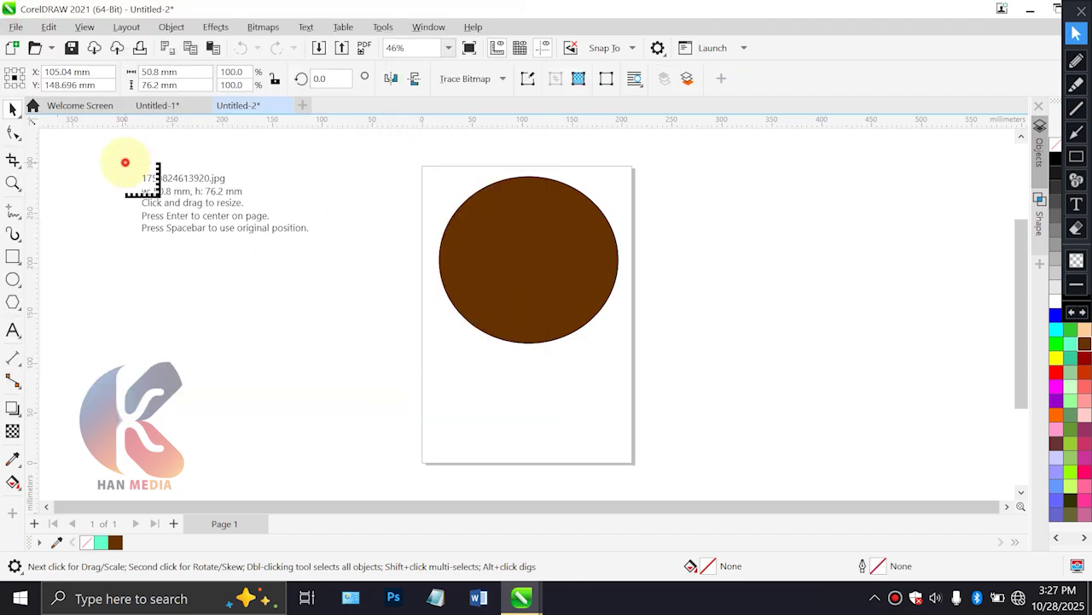
left_click(373, 357)
left_click_drag(181, 244, 326, 463)
left_click_drag(260, 324, 229, 277)
PowerClip the imported tree image inside the brown ellipse and deselect it
right_click(269, 316)
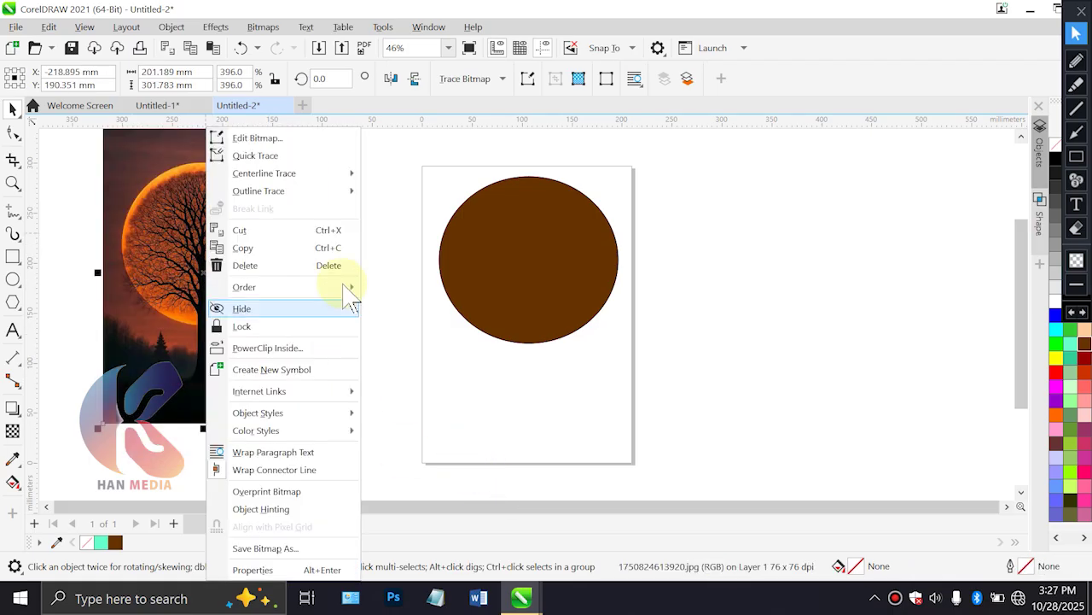
left_click(279, 350)
left_click(495, 260)
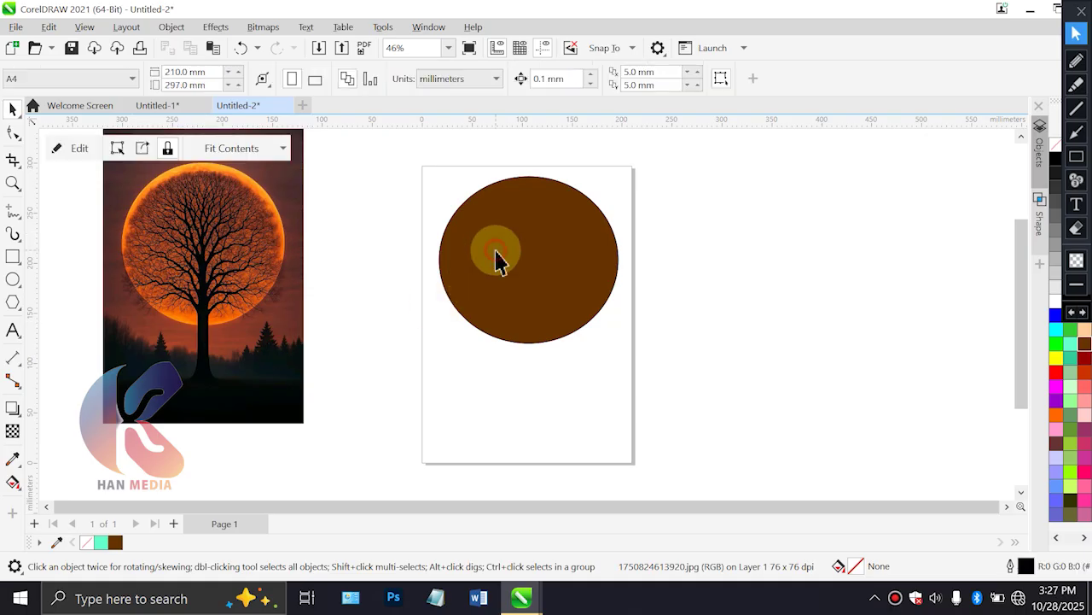
left_click(237, 336)
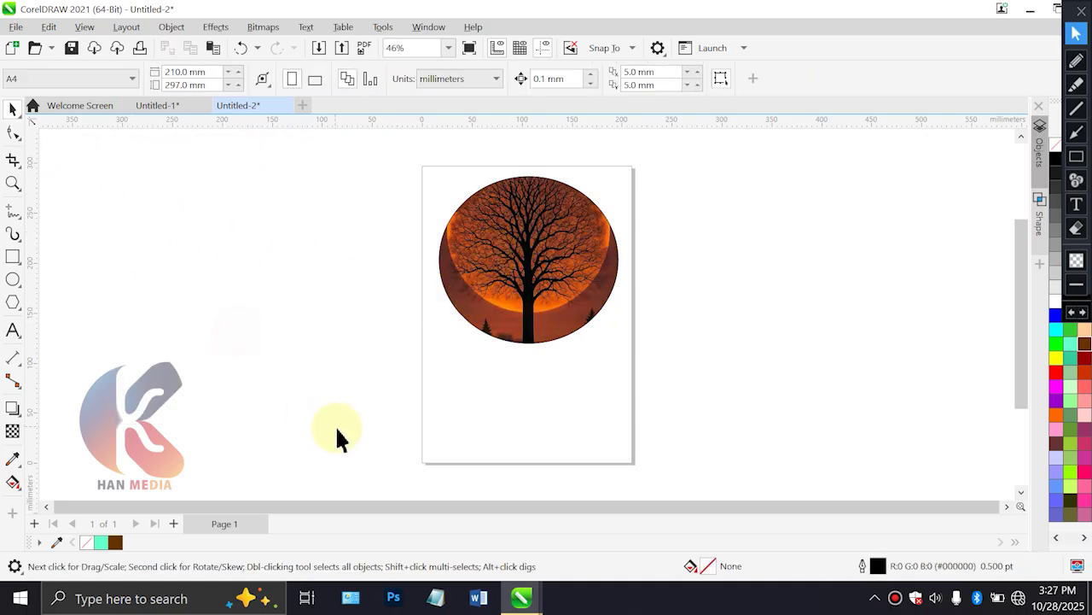
Edit the ellipse's PowerClip contents, moving the tree image down to about Y 164 mm, and finish editing
left_click(477, 311)
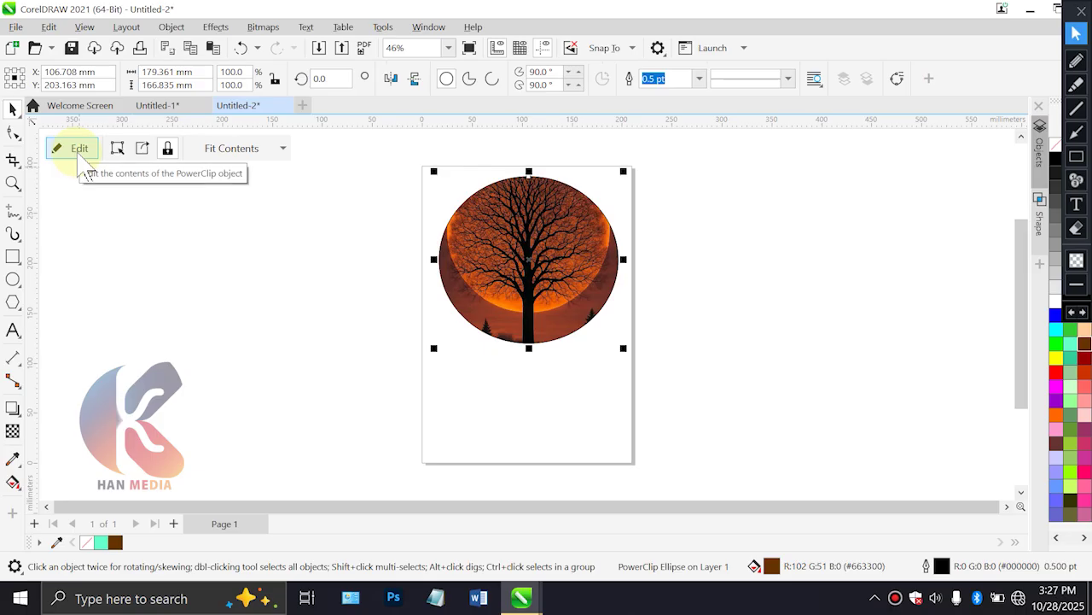
left_click(562, 272, "ctrl")
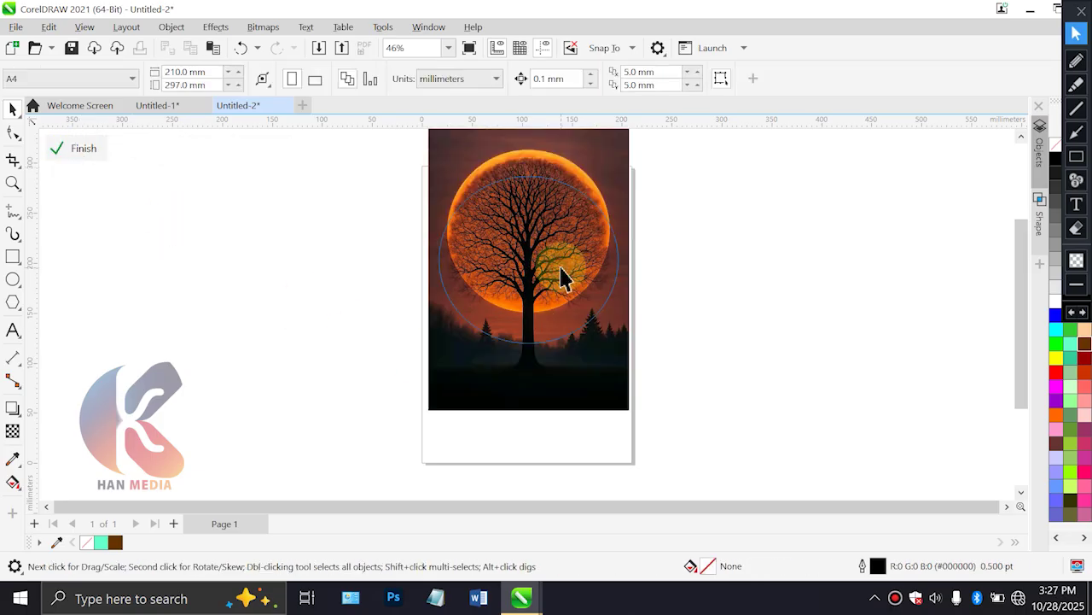
left_click_drag(533, 290, 533, 310)
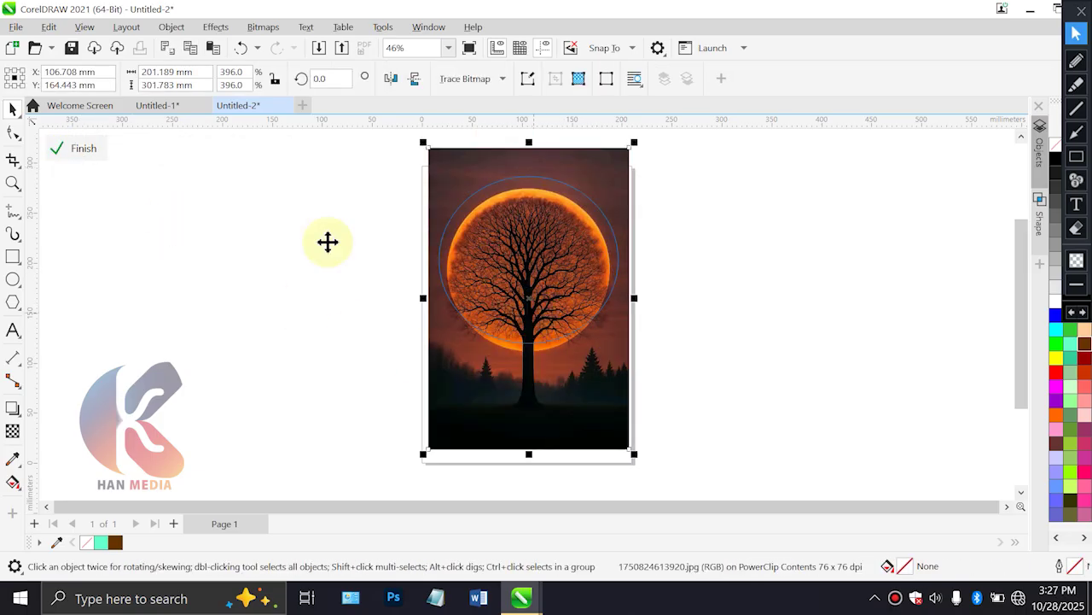
left_click(75, 150)
left_click(260, 303)
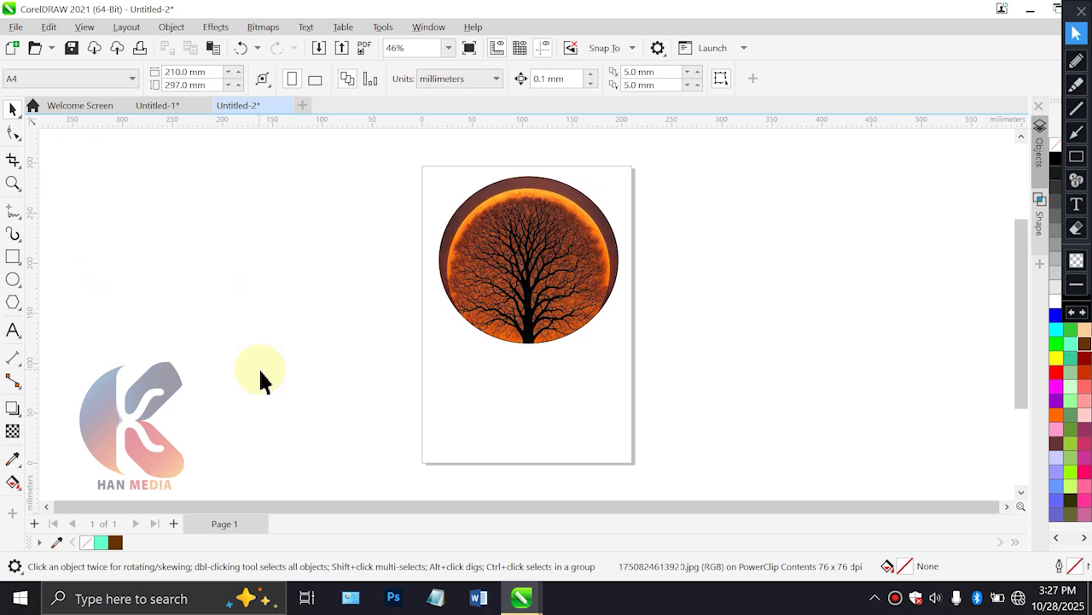
Move the image-filled ellipse across the page's left edge, centred at about X 56, Y 172 mm
left_click(476, 294)
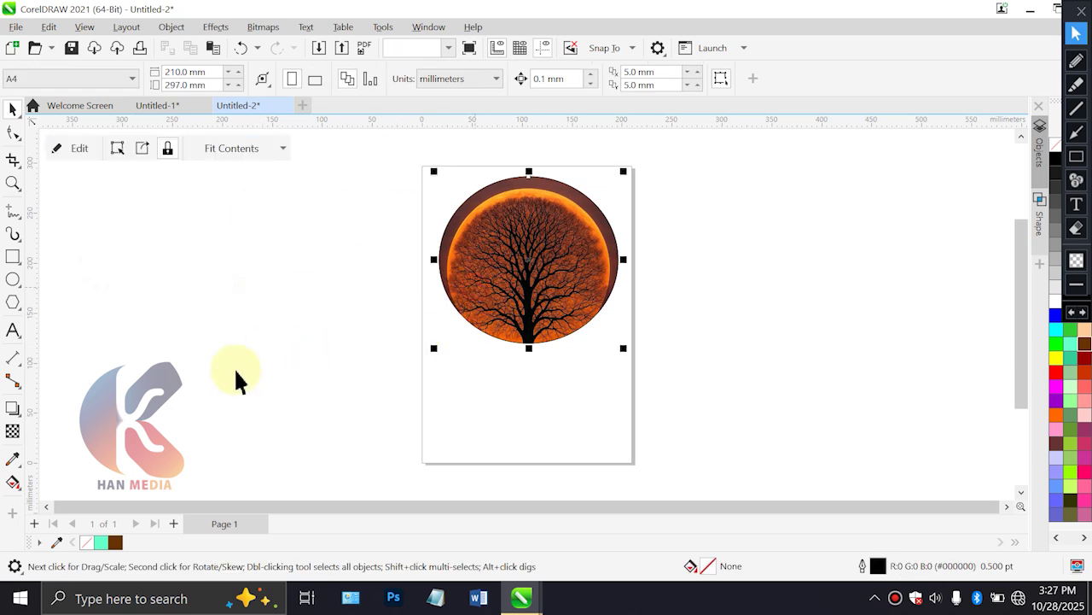
left_click(110, 267)
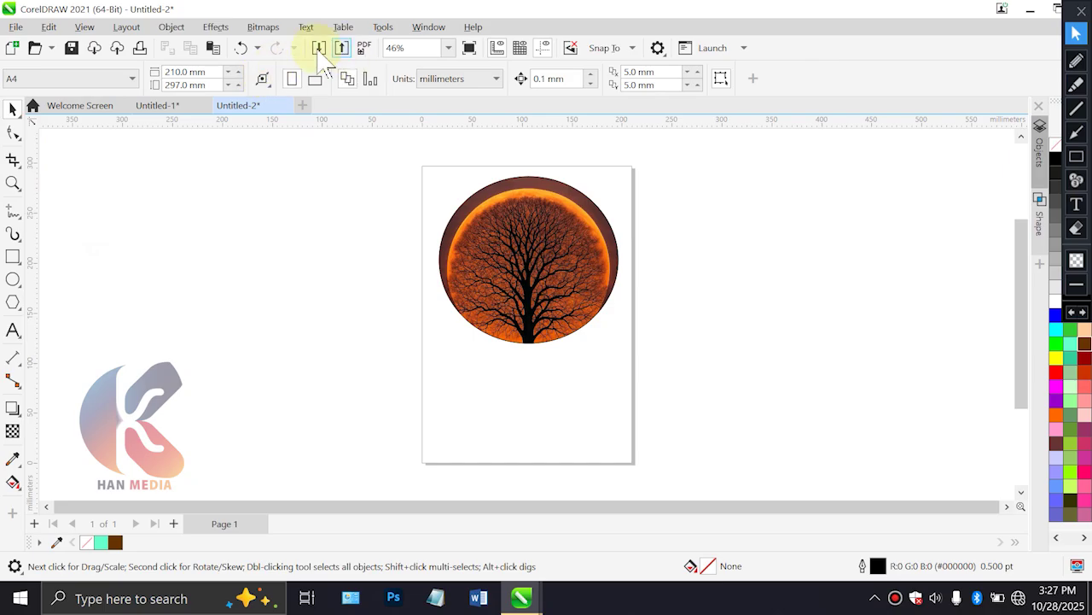
left_click_drag(503, 295, 321, 280)
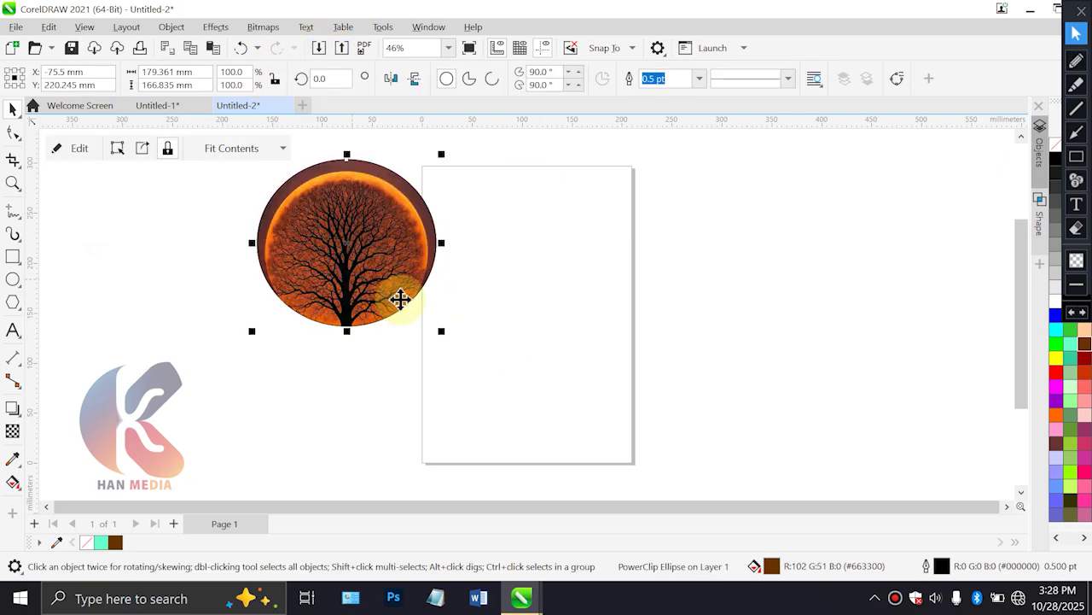
left_click_drag(412, 314, 544, 361)
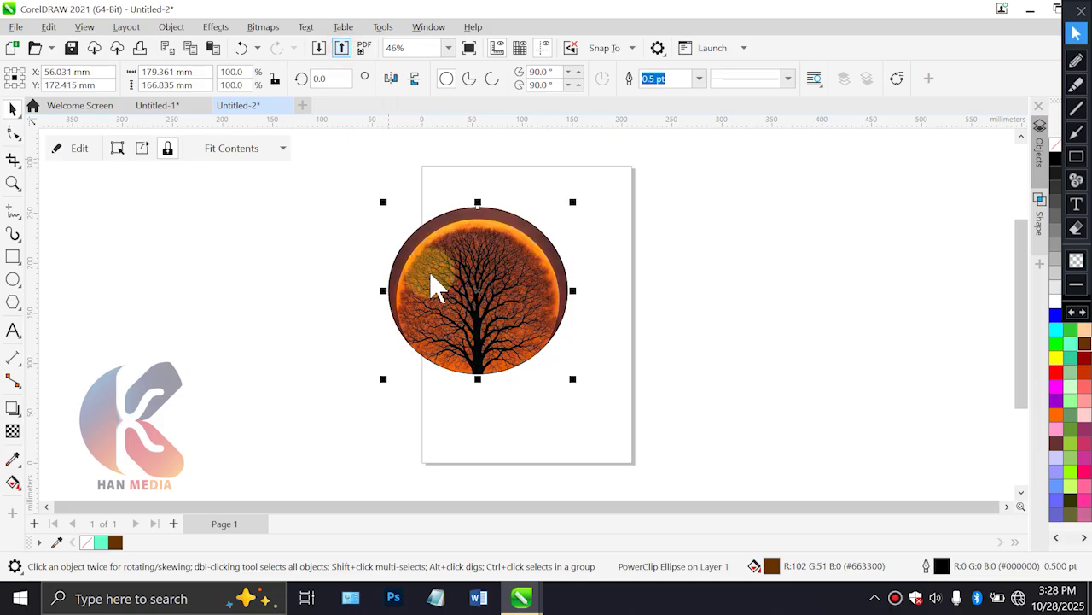
Set up an export of the artwork to the Desktop as Untitled-2 in the JPG - JPEG Bitmaps format
key("ctrl+e")
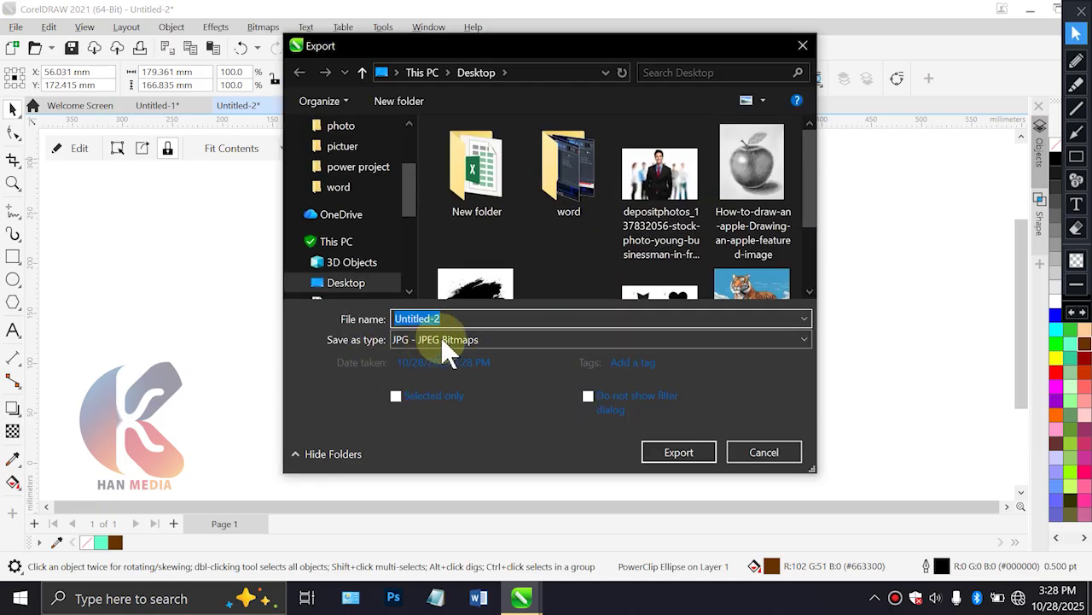
left_click(443, 339)
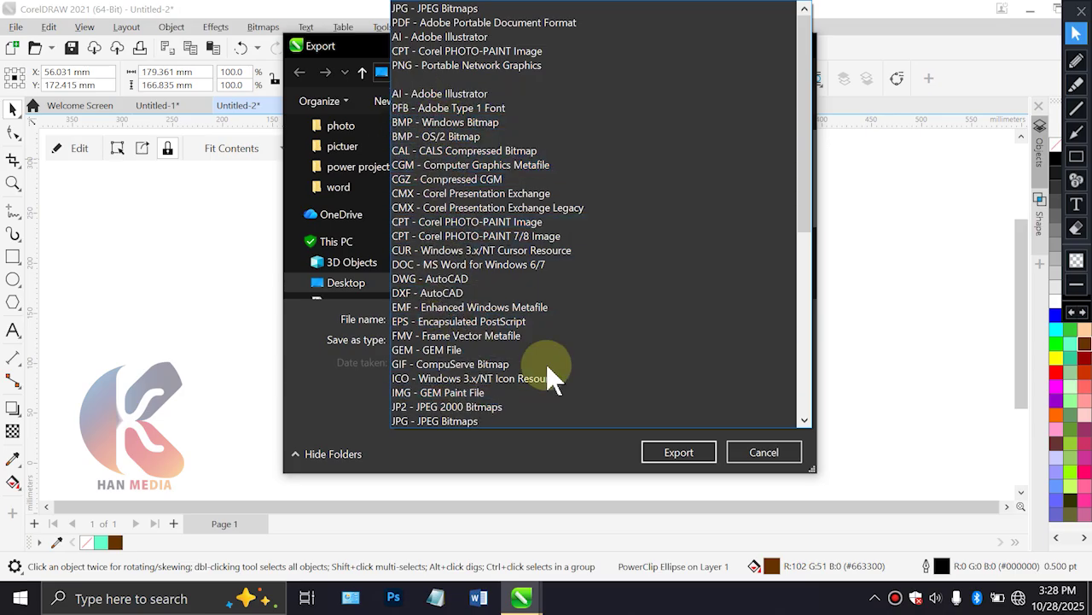
mouse_move(802, 221)
left_mouse_down()
mouse_move(825, 288)
mouse_move(830, 410)
mouse_move(804, 227)
mouse_move(812, 203)
left_mouse_up()
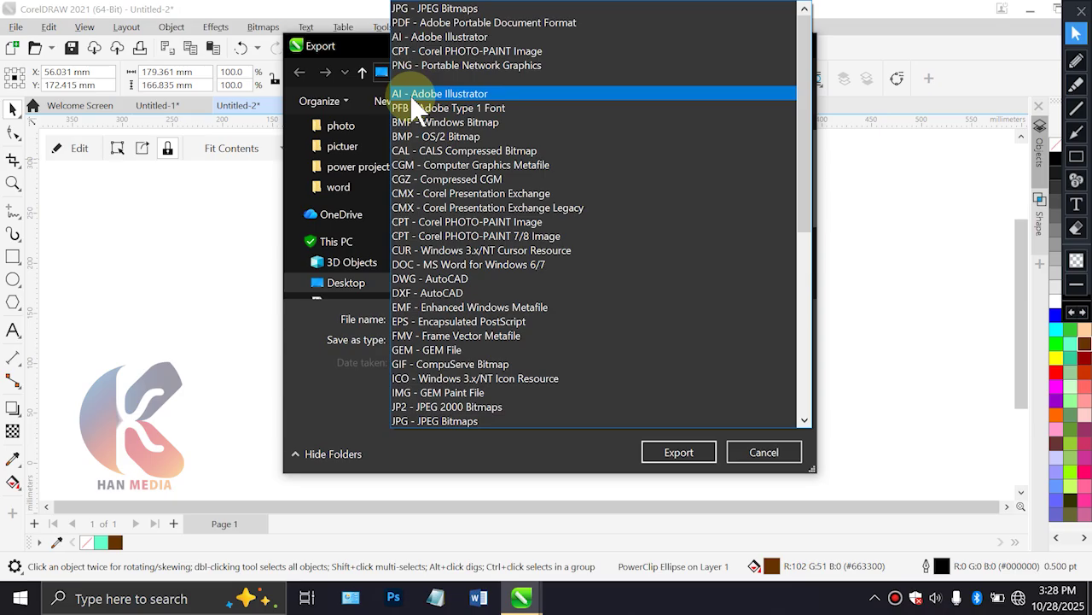
left_click(453, 11)
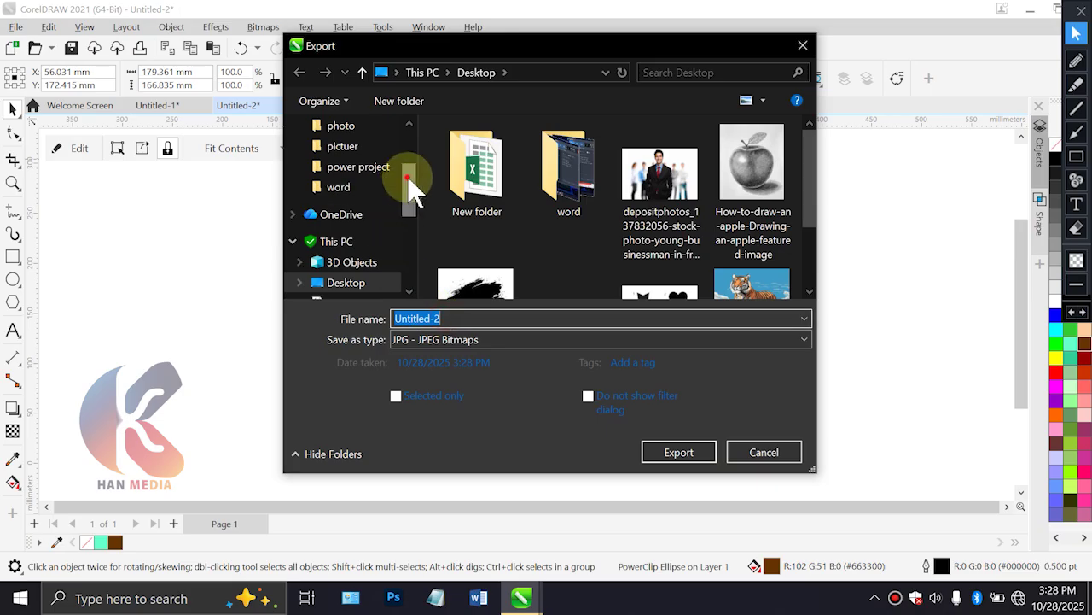
left_click_drag(408, 181, 378, 174)
left_click(378, 164)
left_click(678, 460)
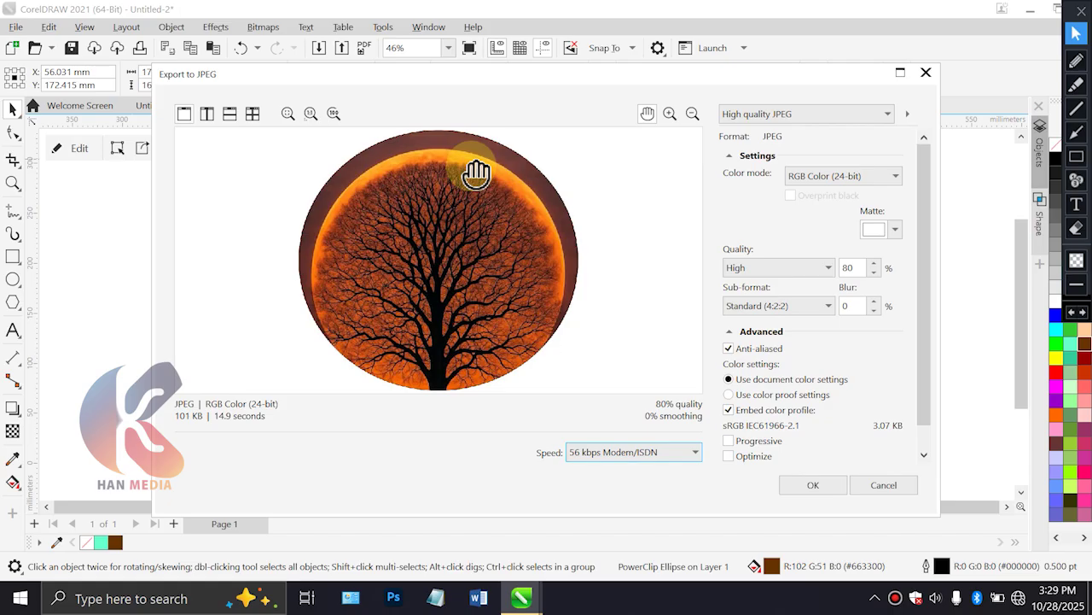
Export the JPEG with the RGB Color (24-bit) color mode
left_click(870, 176)
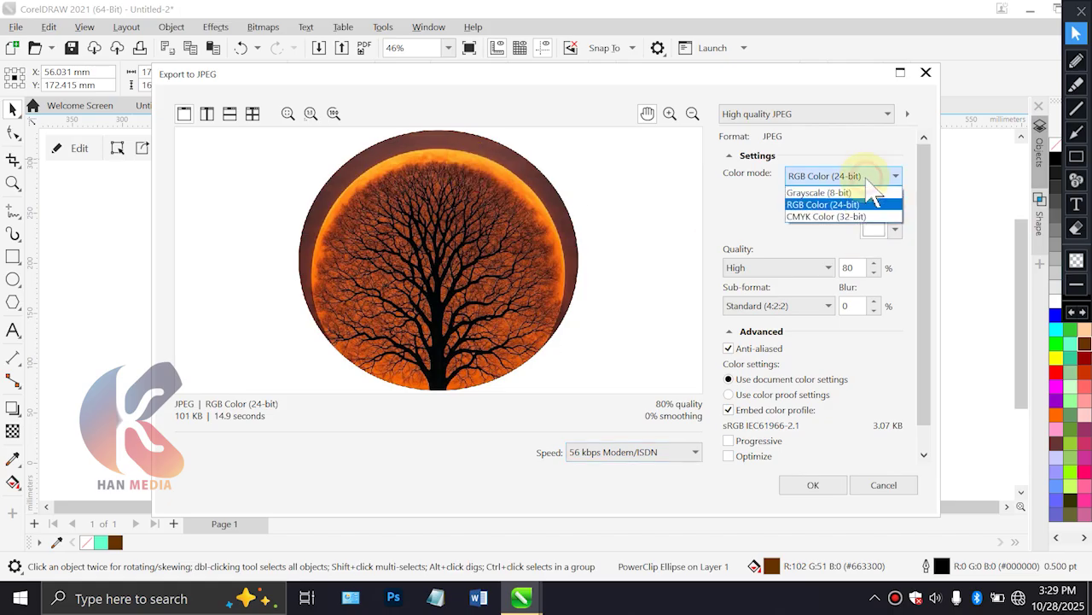
left_click(821, 205)
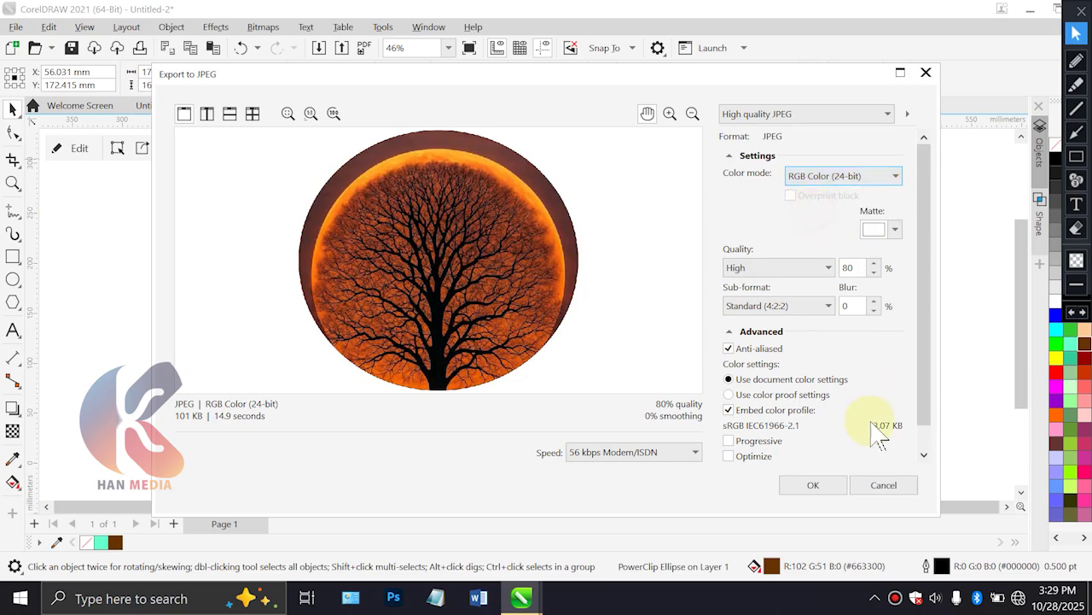
left_click(813, 484)
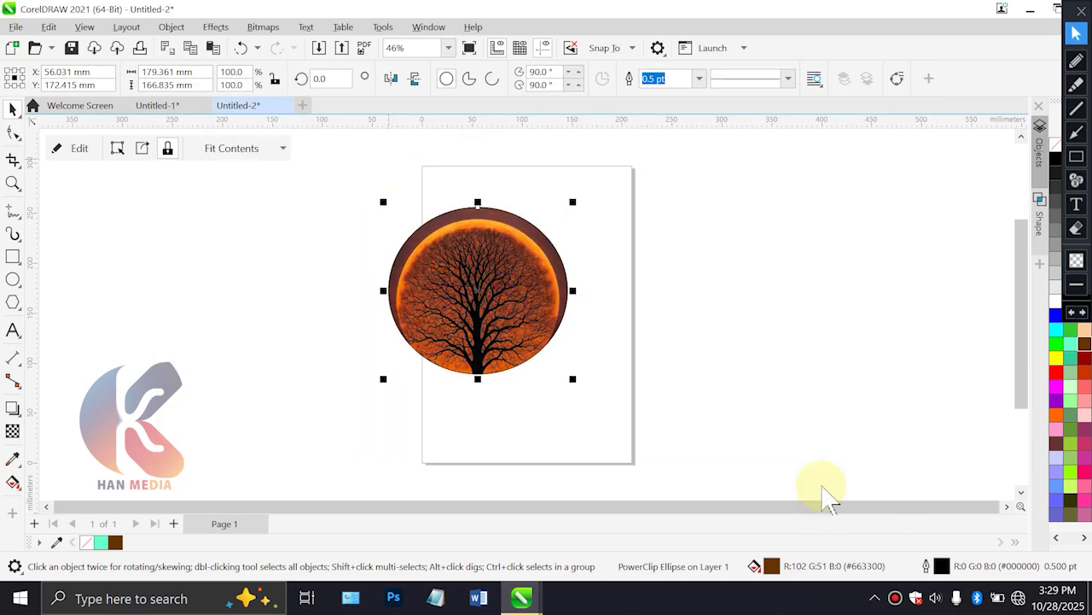
Open the exported Untitled-2 image from the Windows desktop to check it, close the viewer and return to CorelDRAW
left_click(1033, 8)
left_click_drag(351, 505, 477, 36)
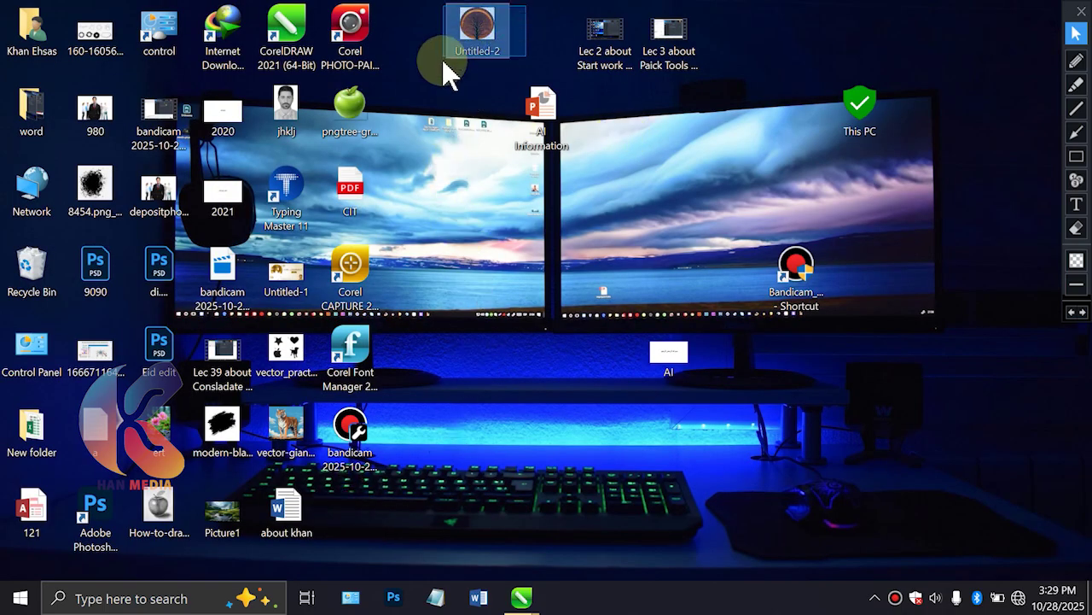
double_click(446, 61)
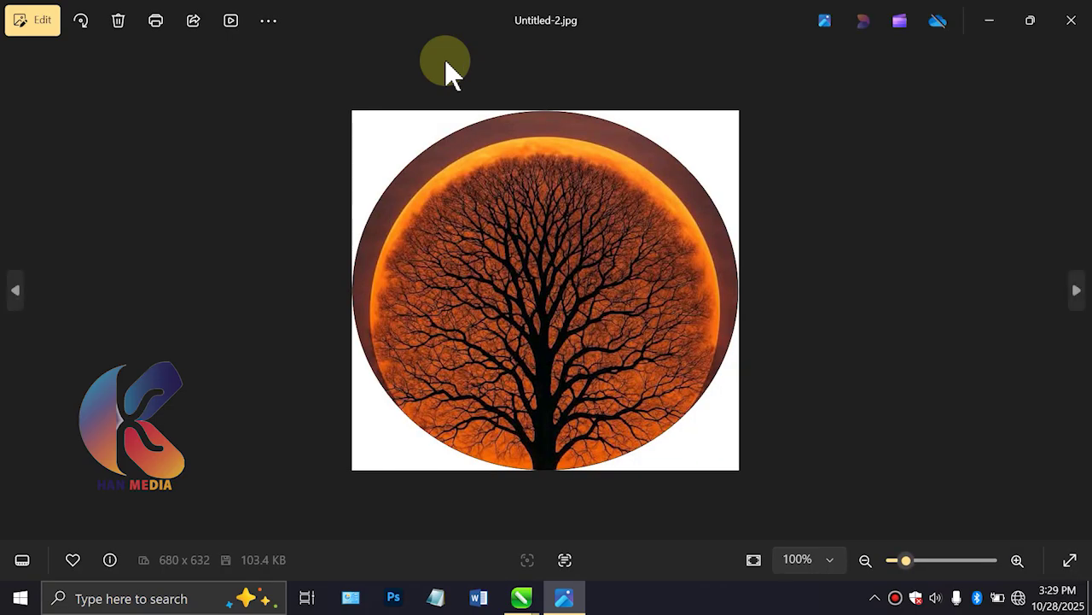
left_click(1072, 20)
mouse_move(541, 592)
left_click(585, 563)
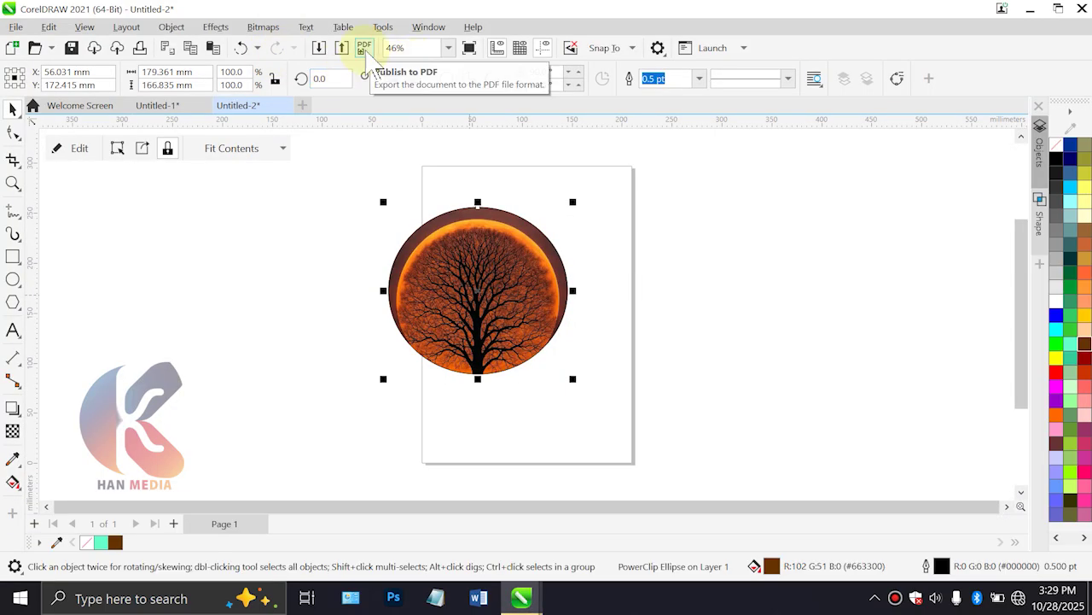
Move the image-filled ellipse to the right of the page, centred at about X 328, Y 166 mm, and deselect it
left_click_drag(509, 256, 879, 254)
scroll(677, 244, "right", 2)
left_click_drag(665, 252, 704, 248)
left_click(505, 270)
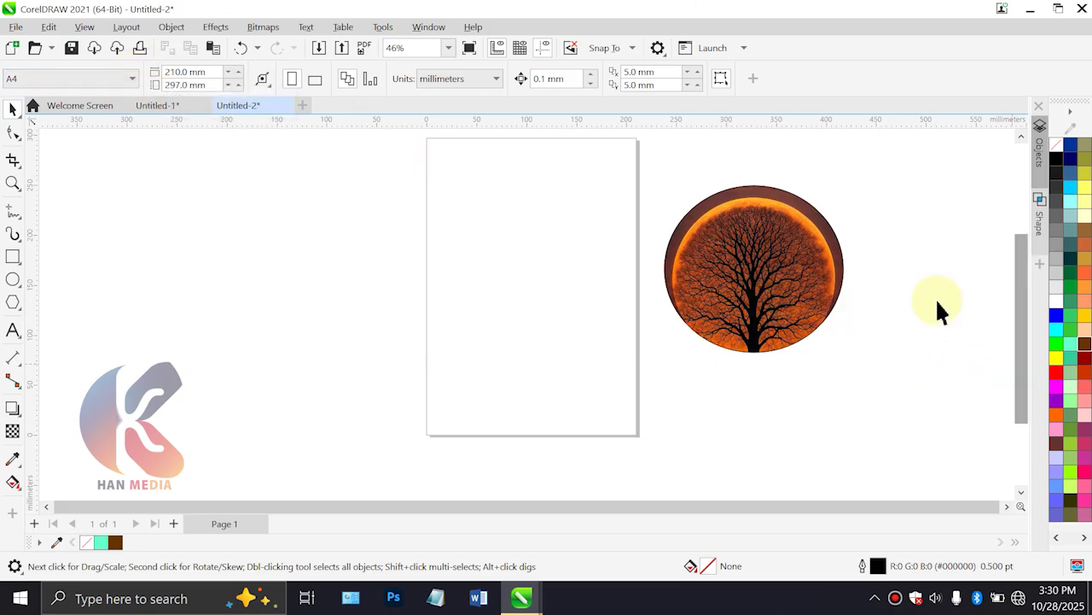
left_click(840, 263)
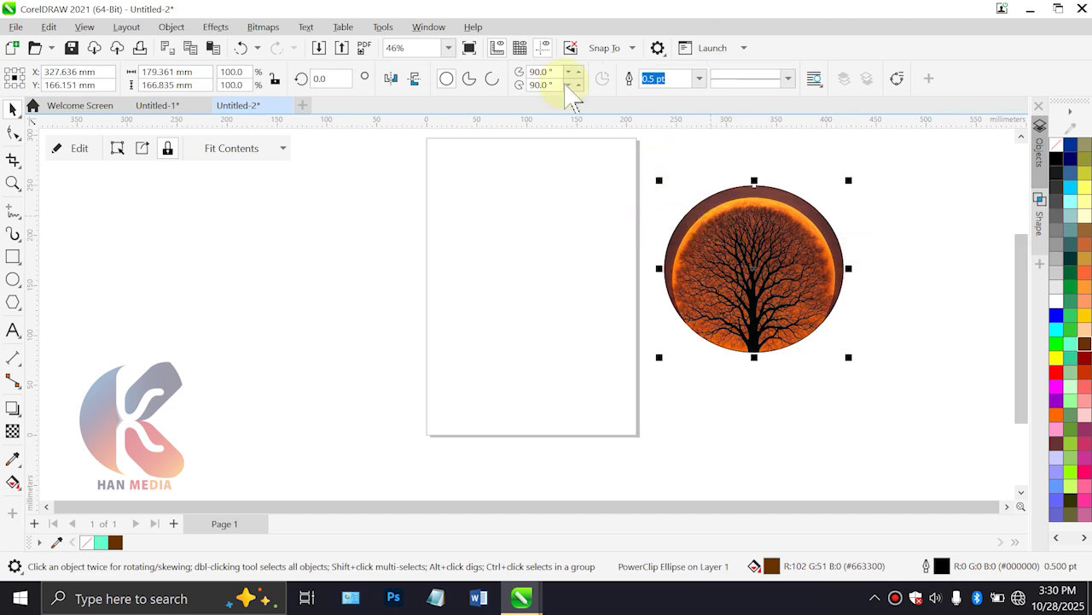
left_click(537, 219)
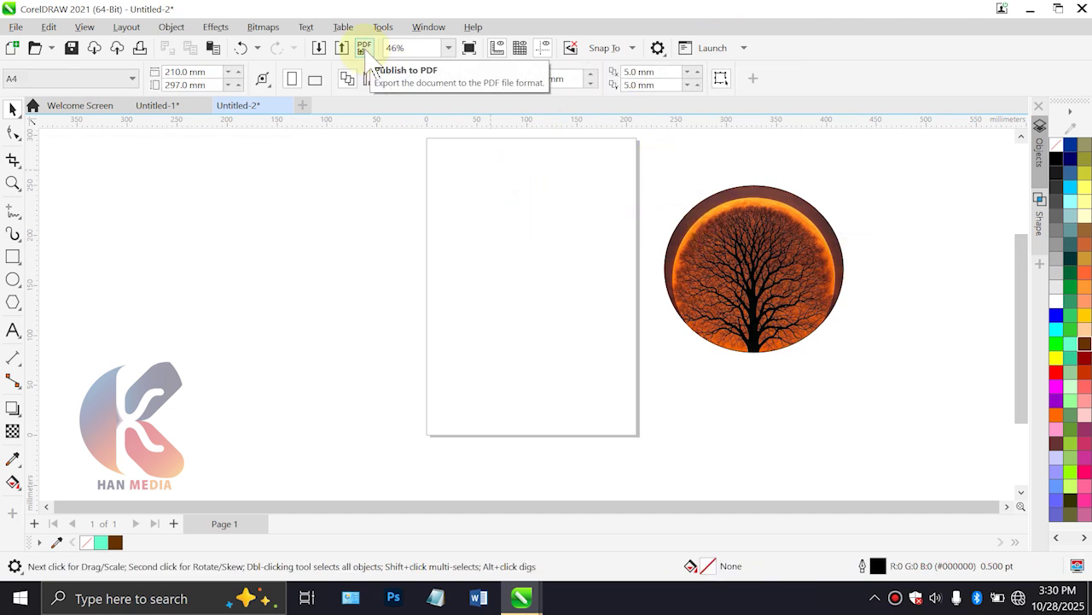
Try the preset zoom levels 75% and 1600%, and zoom back out to show the whole page
left_click_drag(671, 231, 434, 239)
left_click(448, 48)
left_click(432, 141)
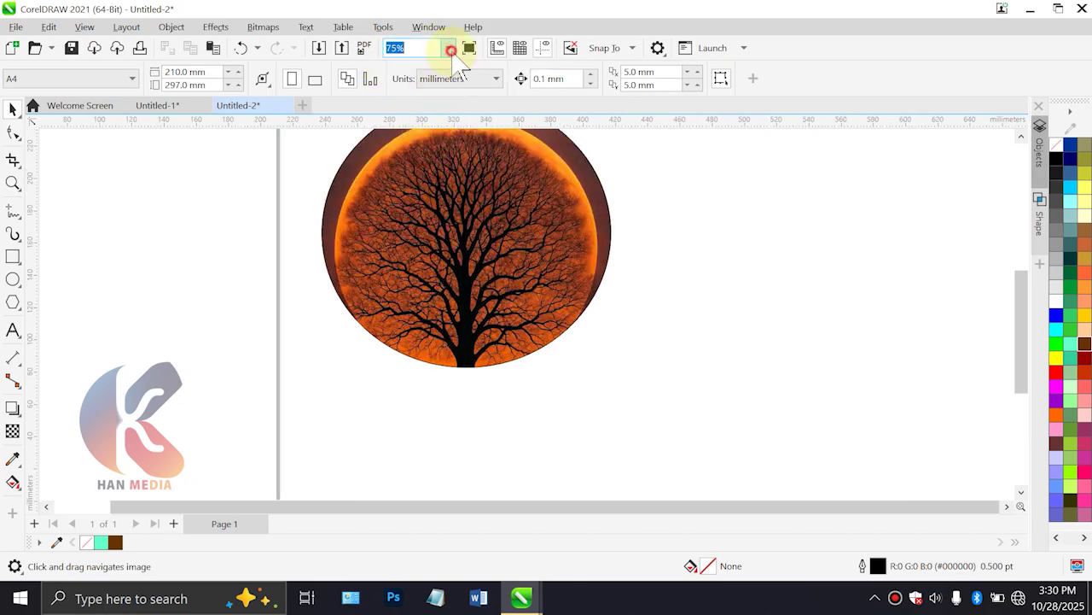
left_click(449, 48)
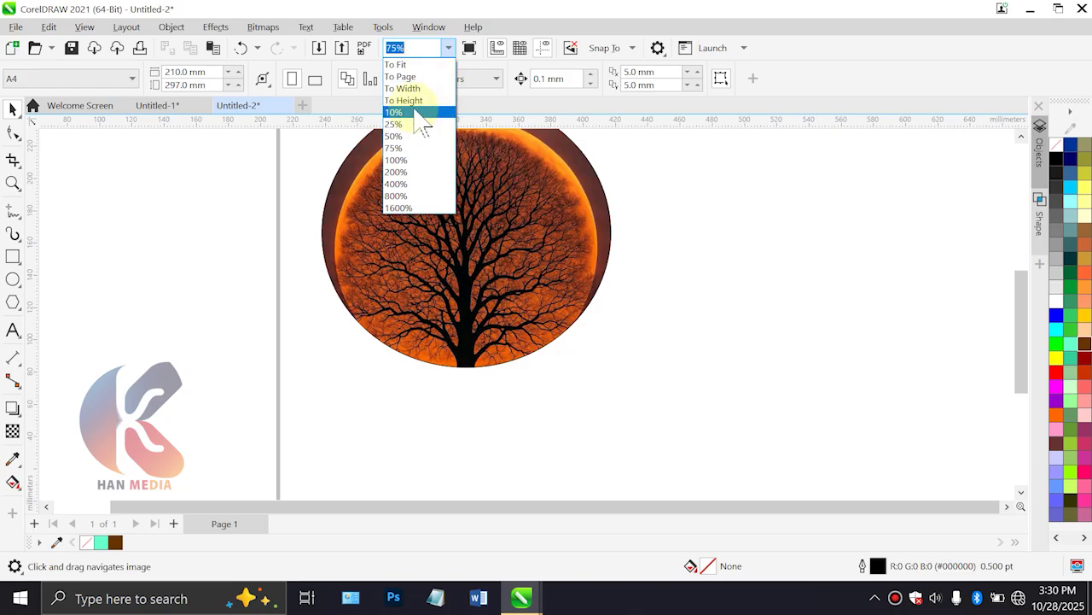
left_click(405, 207)
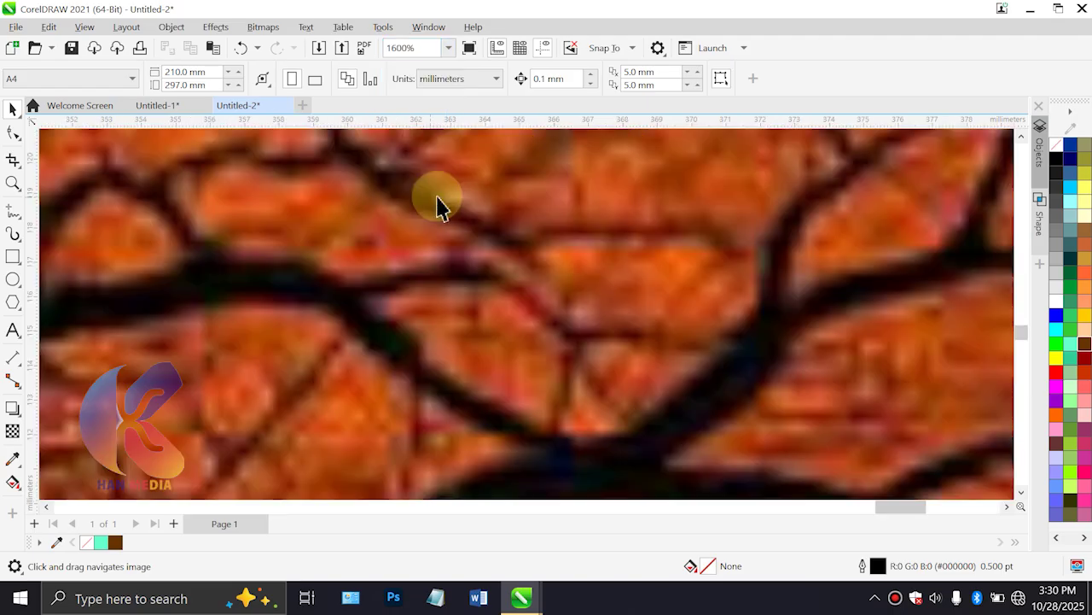
left_click(447, 48)
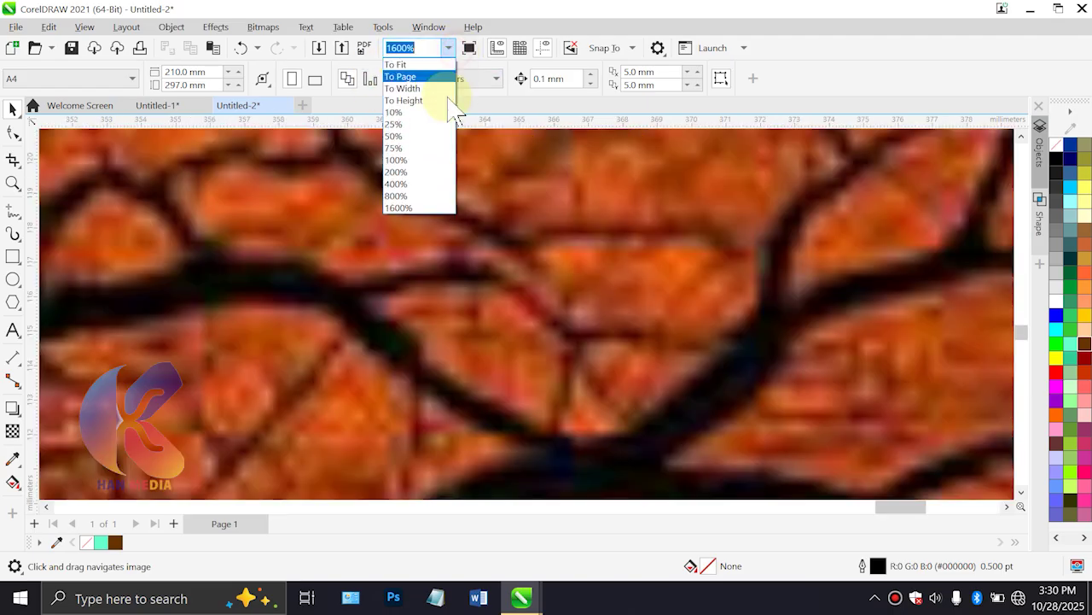
left_click(443, 106)
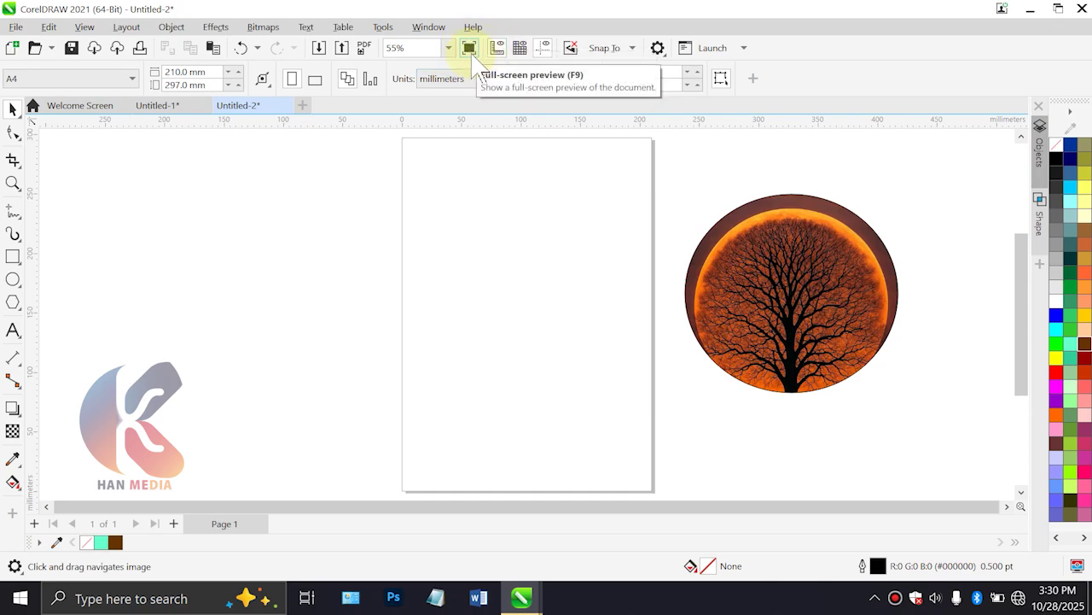
Show the page and the image-filled ellipse in a full-screen preview
left_click_drag(811, 325, 568, 312)
scroll(593, 320, "up", 1)
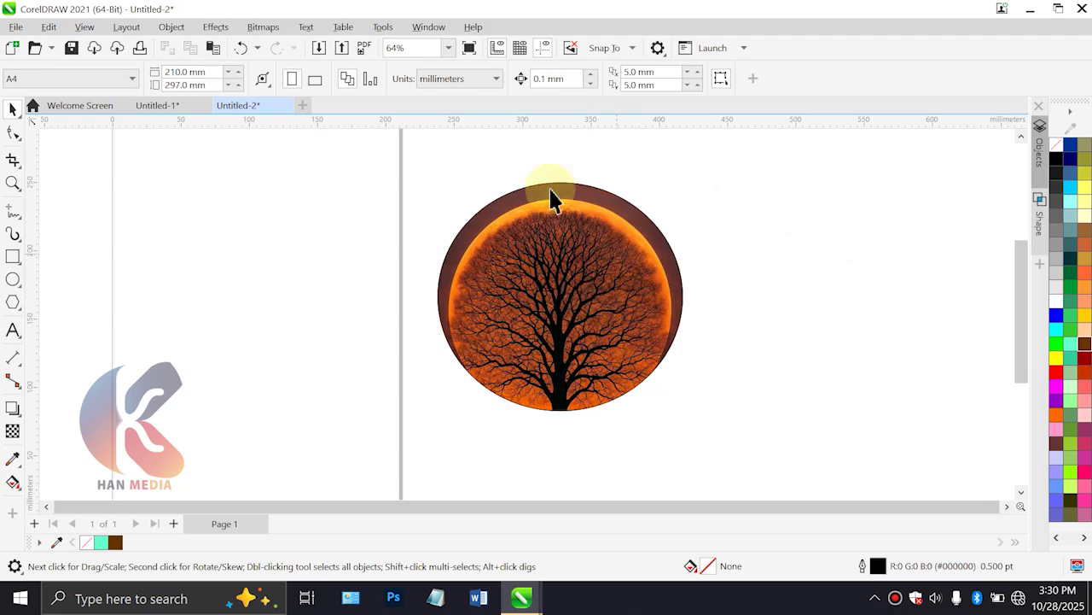
left_click(470, 49)
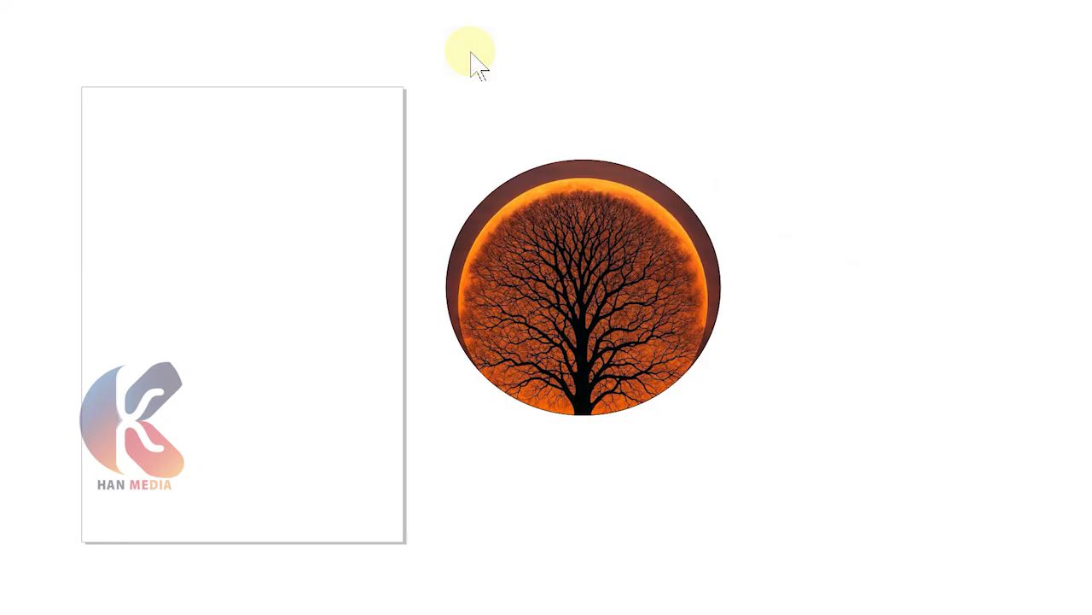
Leave the full-screen preview, and hide and show the rulers twice
left_click(472, 54)
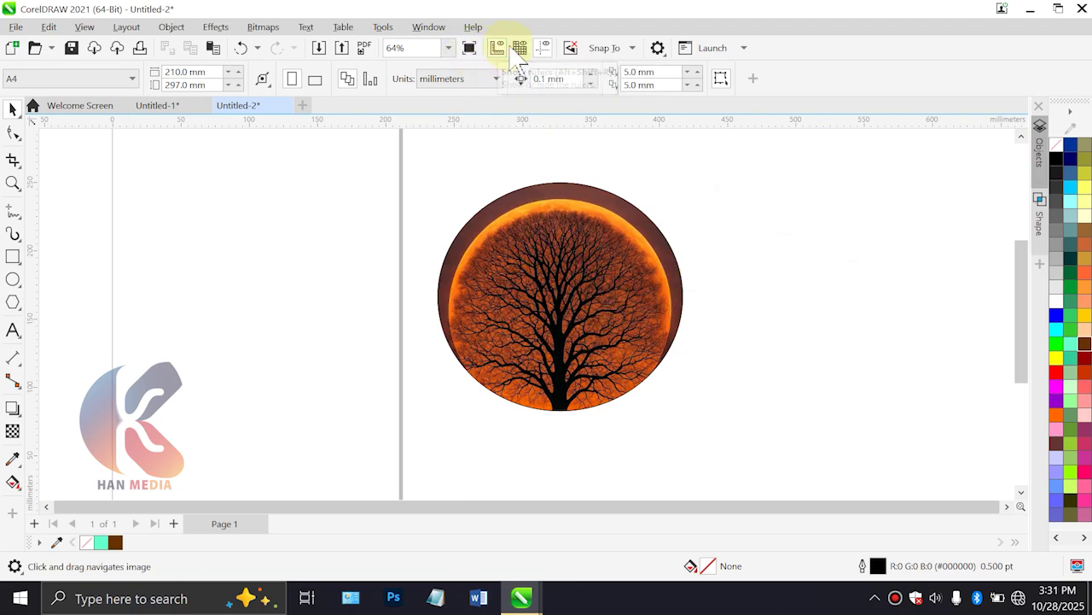
left_click(496, 48)
left_click(497, 48)
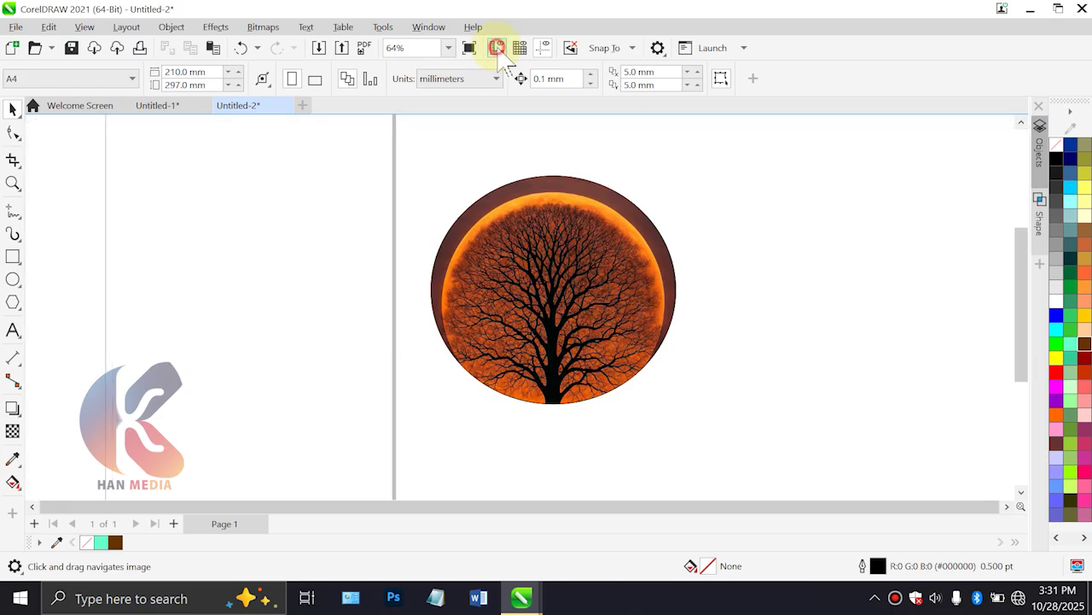
left_click(497, 48)
left_click(497, 48)
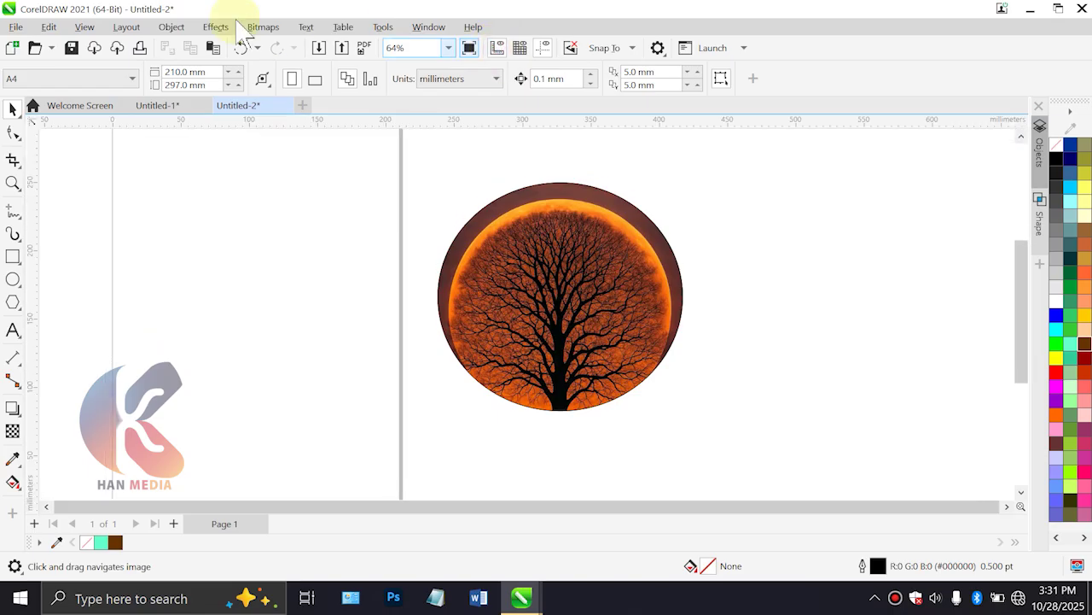
left_click(85, 26)
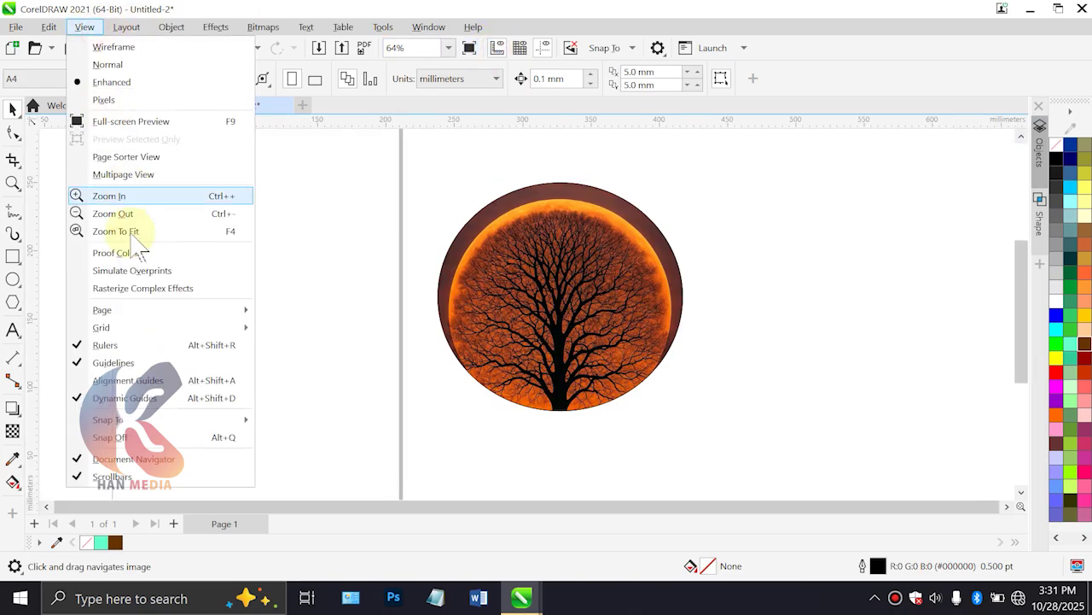
left_click(94, 345)
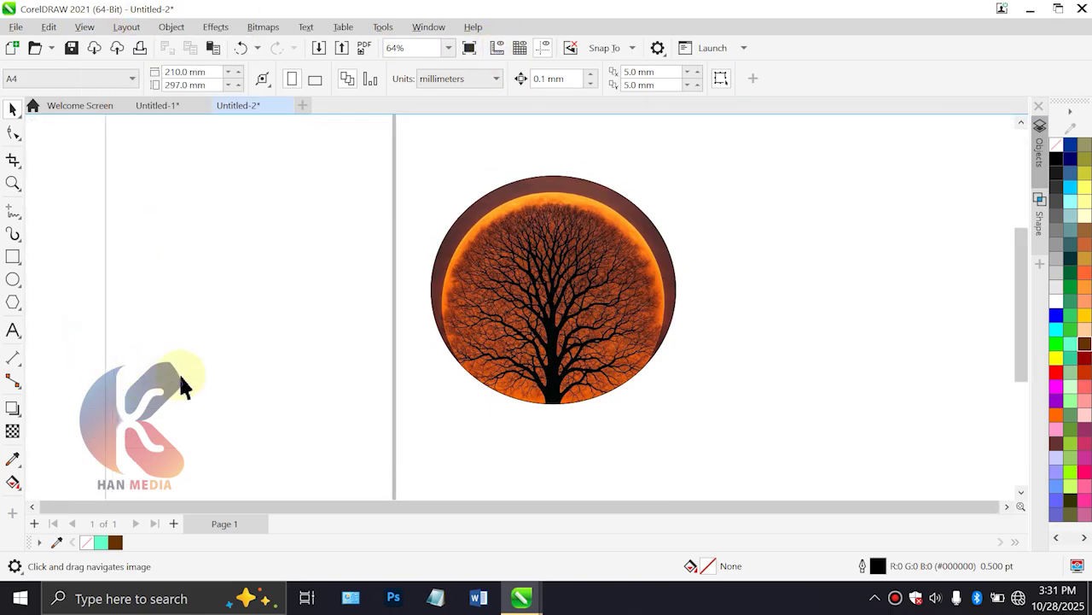
left_click(95, 31)
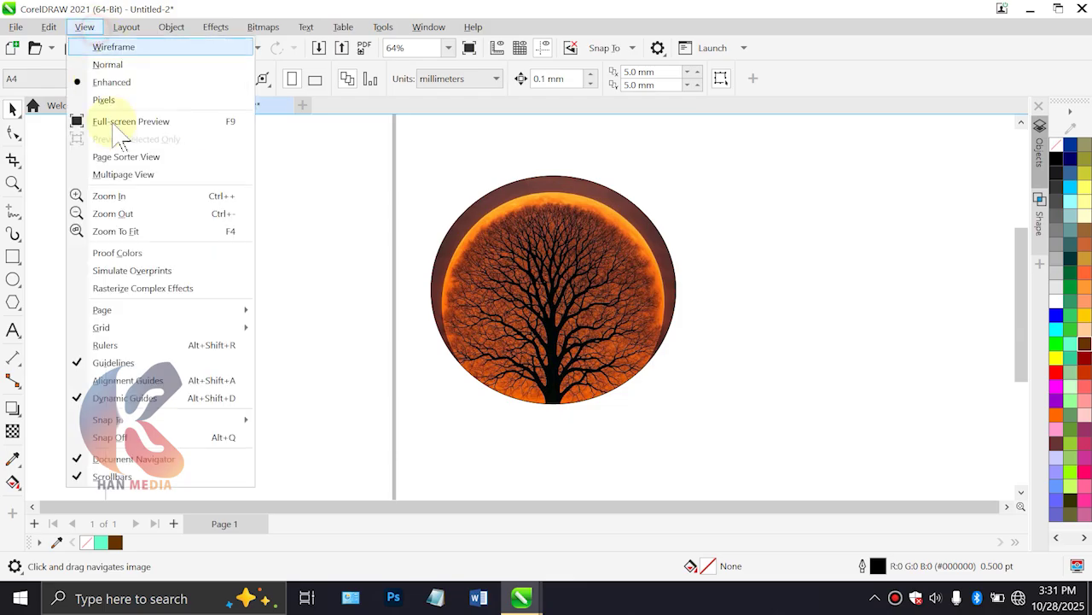
left_click(86, 345)
Place three horizontal and three vertical guidelines across the page's upper area, the last vertical one at about X 93 mm
scroll(336, 176, "up", 2)
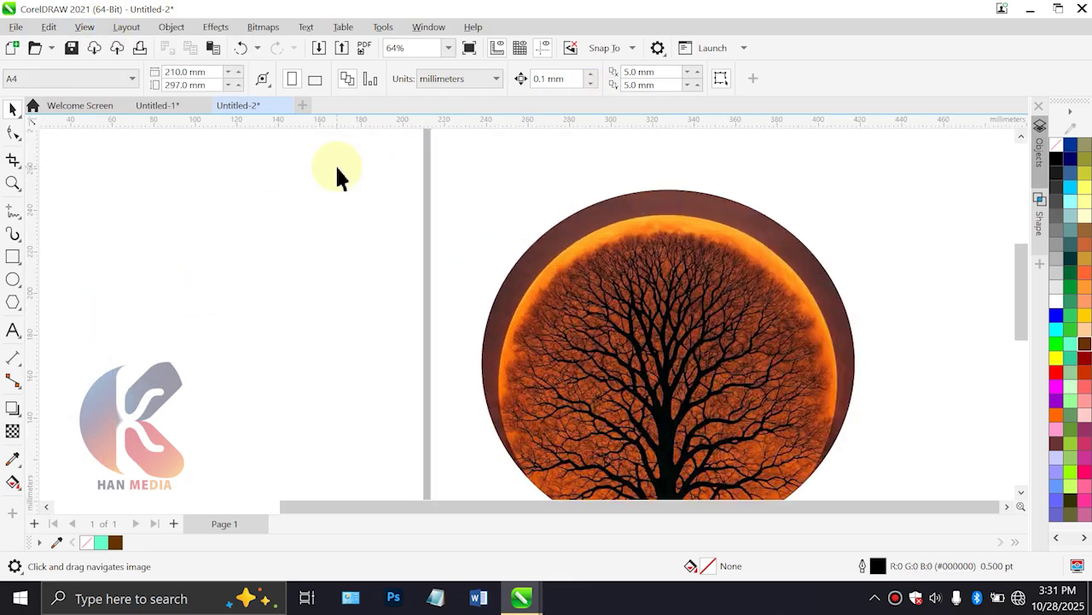
left_click_drag(336, 176, 402, 302)
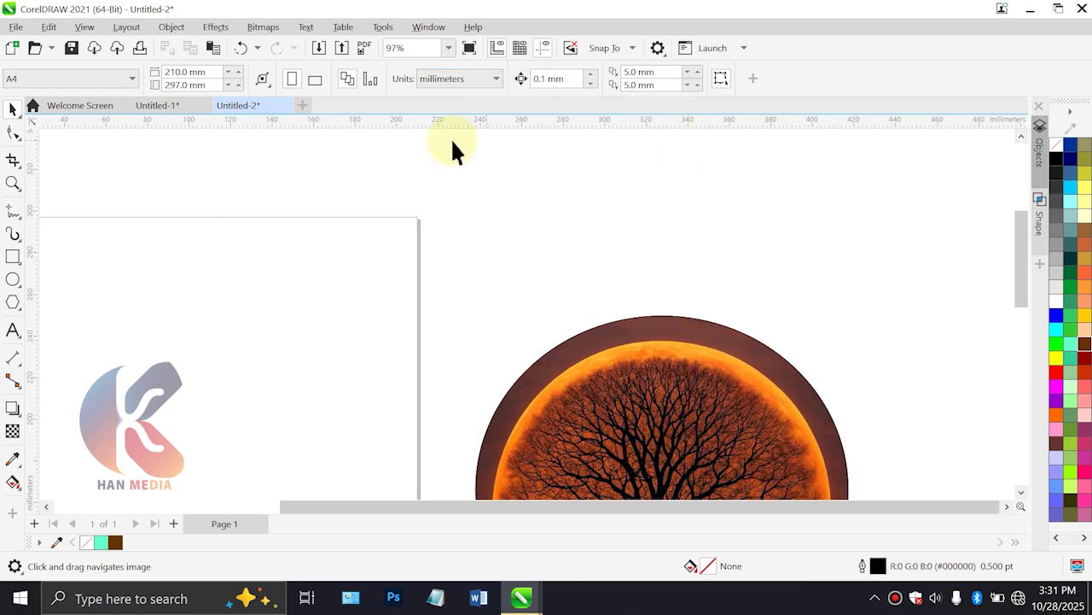
left_click_drag(444, 124, 451, 319)
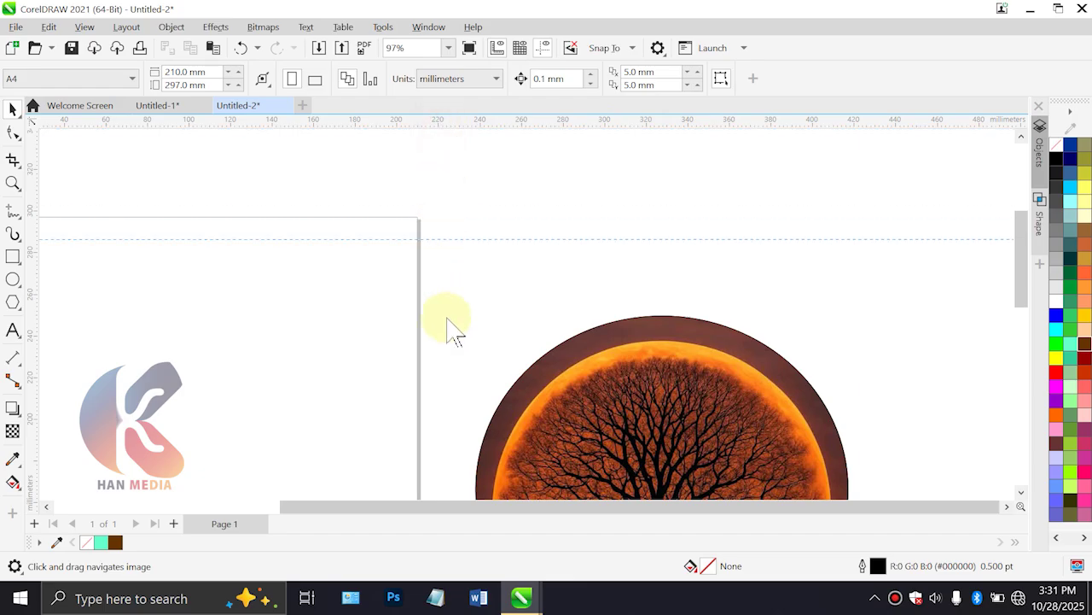
left_click_drag(462, 126, 463, 377)
left_click_drag(463, 126, 455, 351)
left_click_drag(36, 260, 254, 305)
left_click_drag(32, 258, 175, 295)
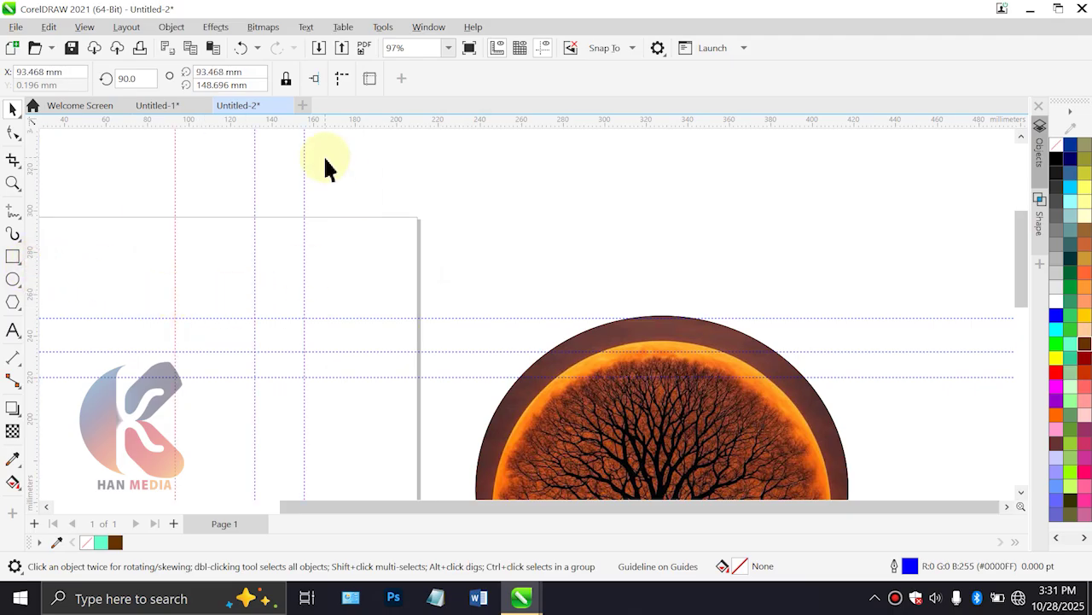
Undo the placement of all the horizontal and vertical guidelines
key("ctrl+z")
key("ctrl+z")
key("ctrl+z")
key("ctrl+z")
key("ctrl+z")
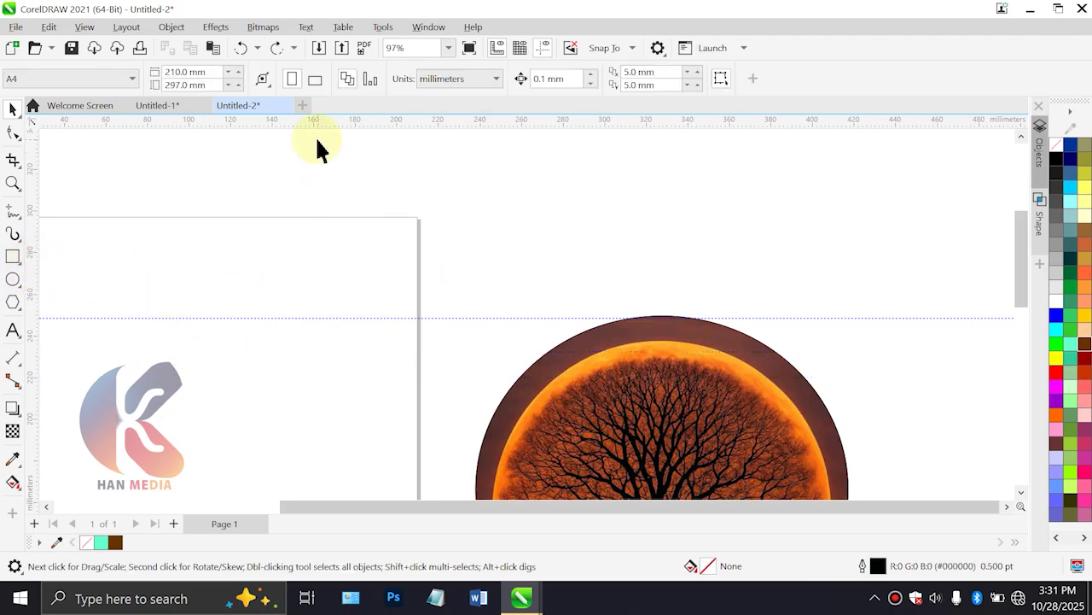
Show the document grid, examine it at several zoom levels and hide it again
left_click(519, 49)
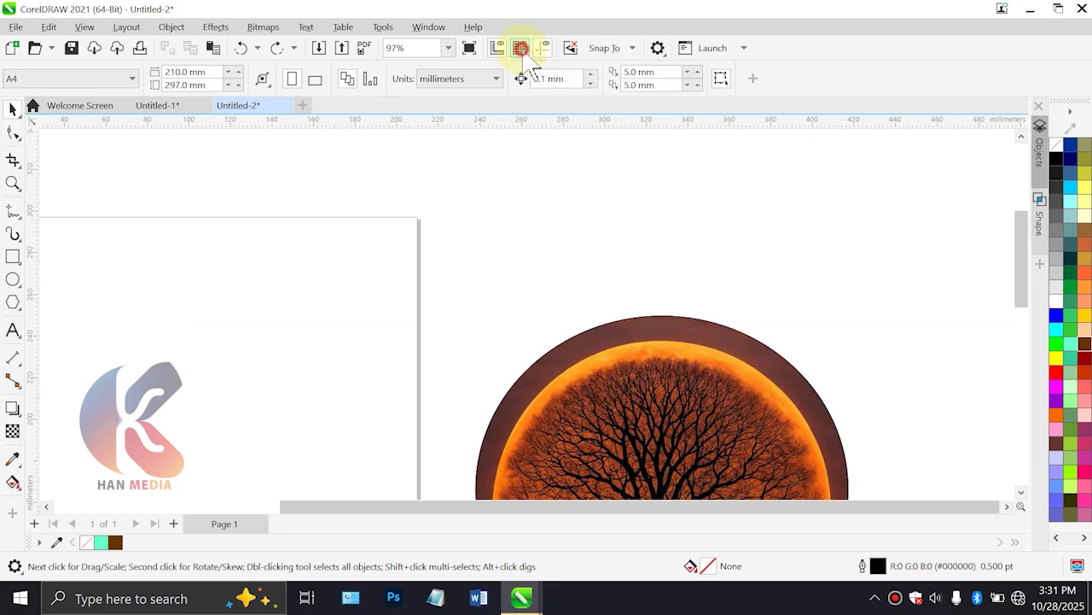
scroll(435, 256, "up", 10)
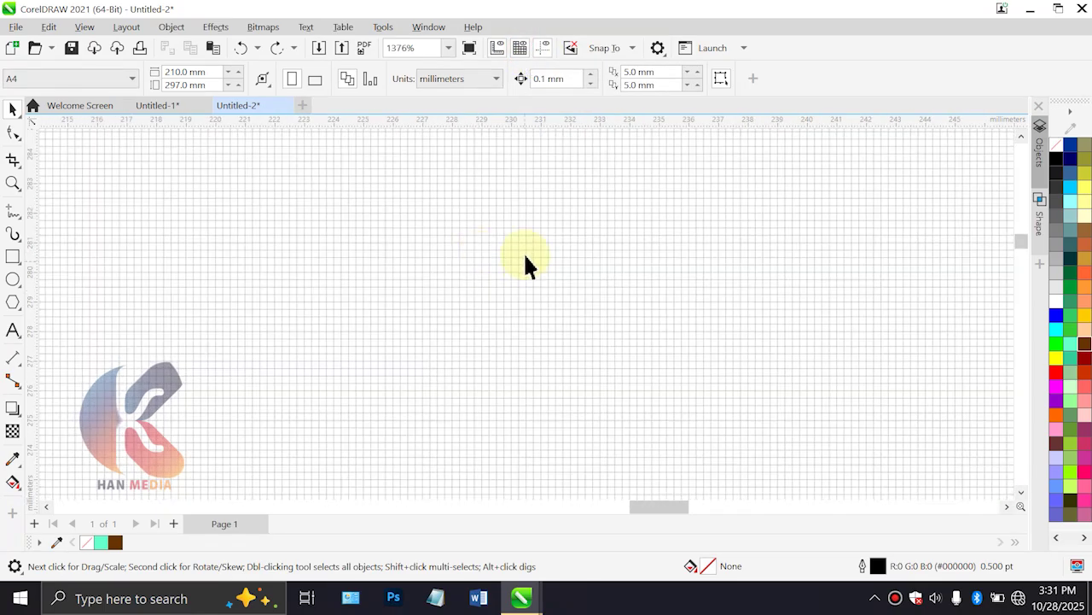
scroll(549, 305, "down", 6)
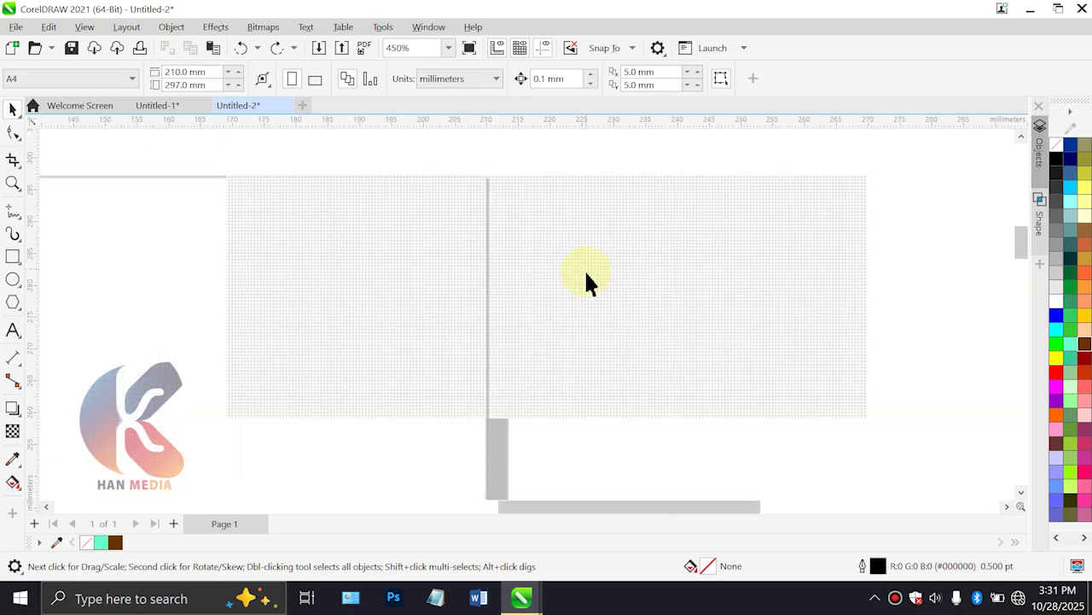
scroll(602, 311, "down", 2)
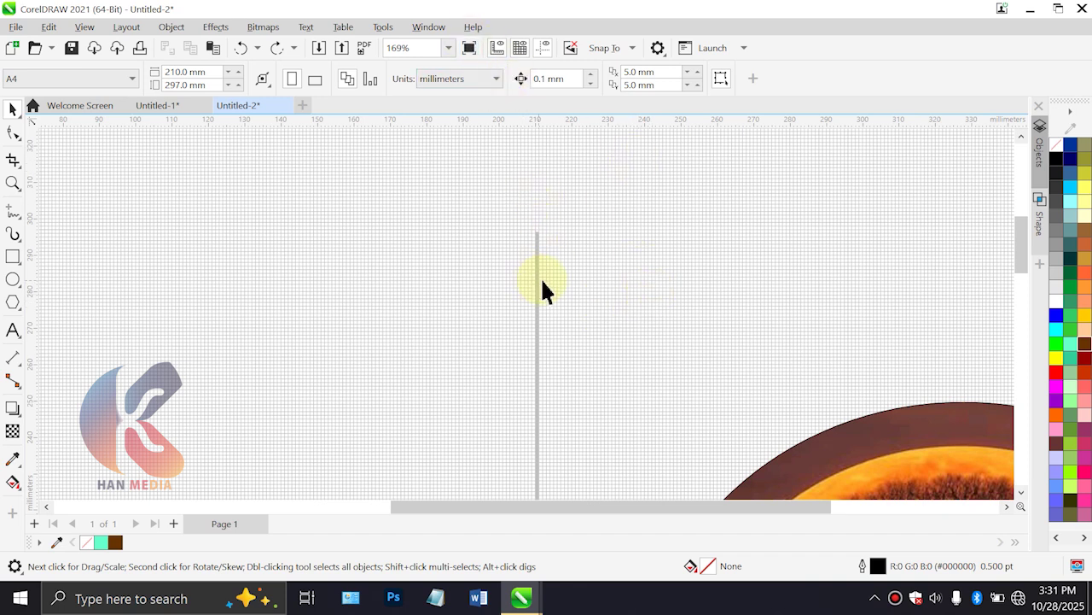
scroll(501, 252, "down", 6)
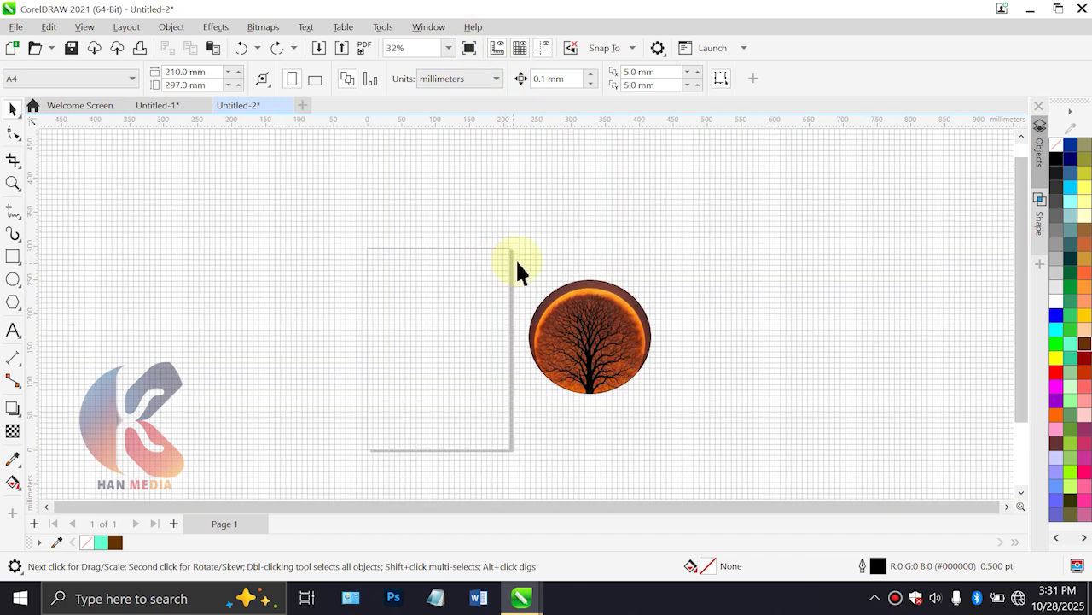
left_click(520, 48)
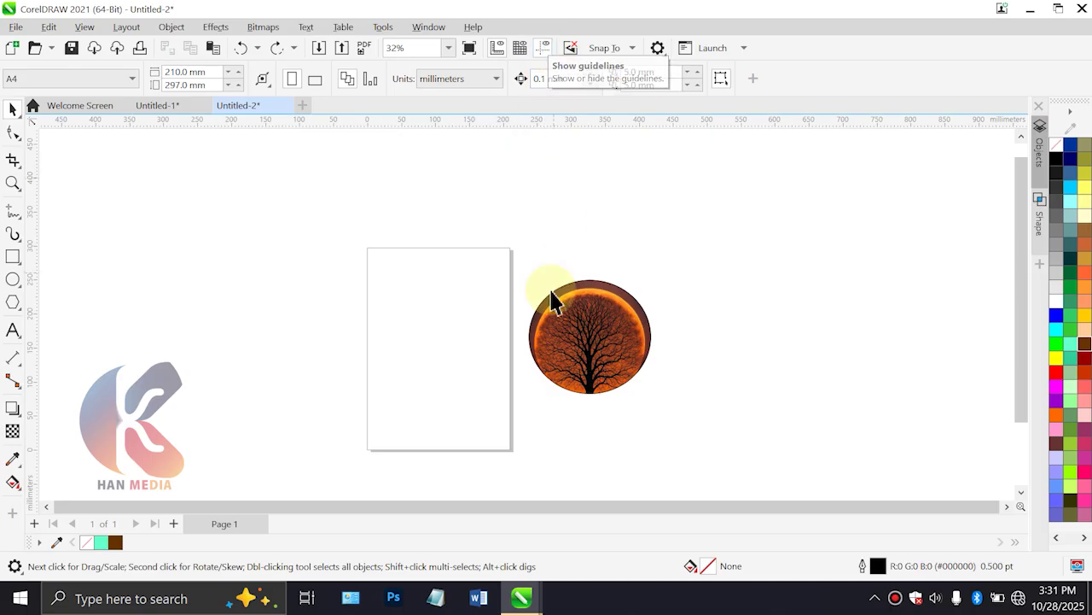
Move the image-filled ellipse onto the page, scale it to about 71.7% (129 × 120 mm) and place it over the right page edge
left_click(609, 319)
left_click_drag(609, 319, 488, 318)
scroll(488, 318, "up", 1)
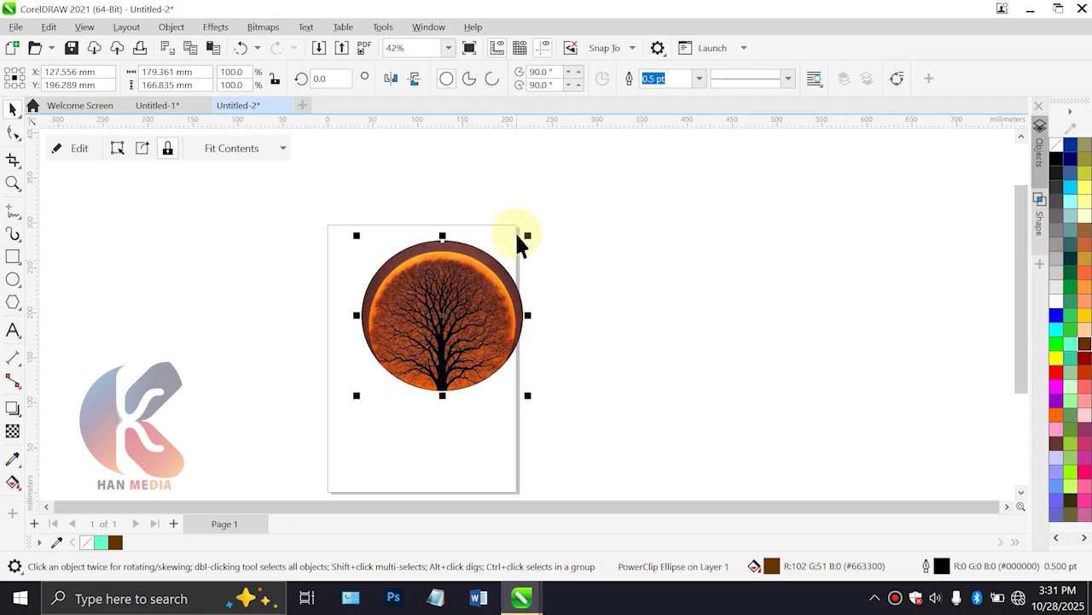
left_click_drag(530, 238, 482, 277)
left_click_drag(430, 320, 429, 254)
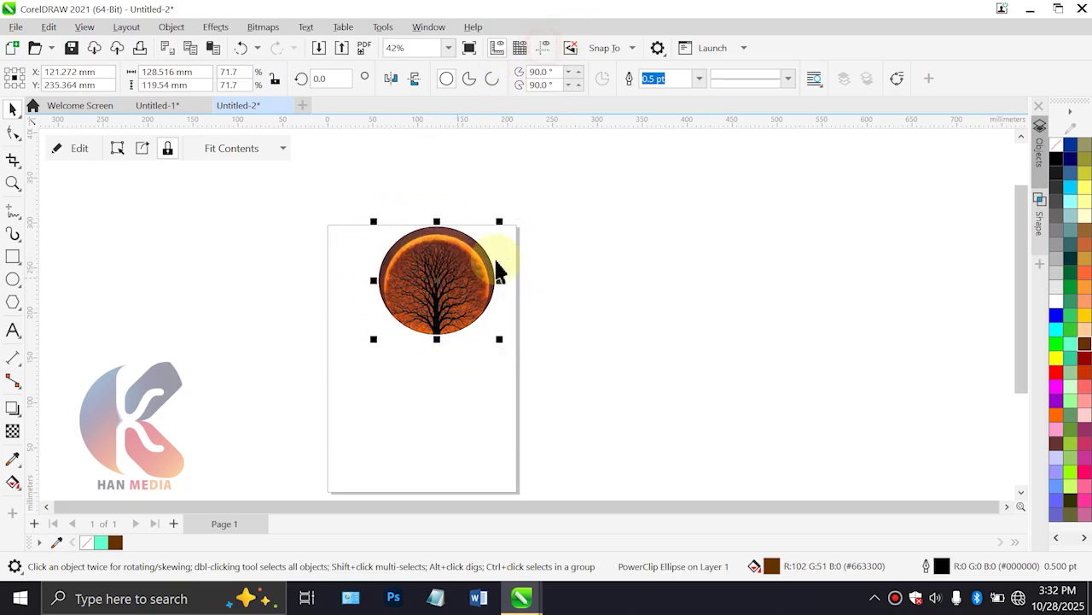
left_click_drag(466, 320, 538, 343)
Draw an empty ellipse over the page's left edge, move it to the right of the page and deselect it
left_click(15, 284)
left_click_drag(259, 227, 382, 369)
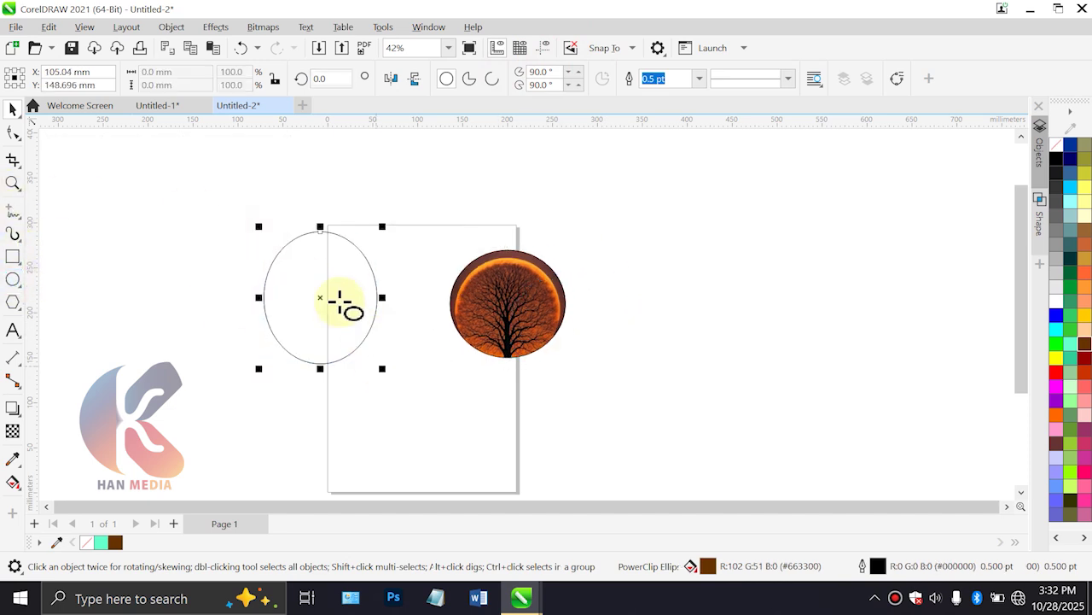
left_click(13, 107)
left_click_drag(378, 315, 692, 313)
left_click(700, 244)
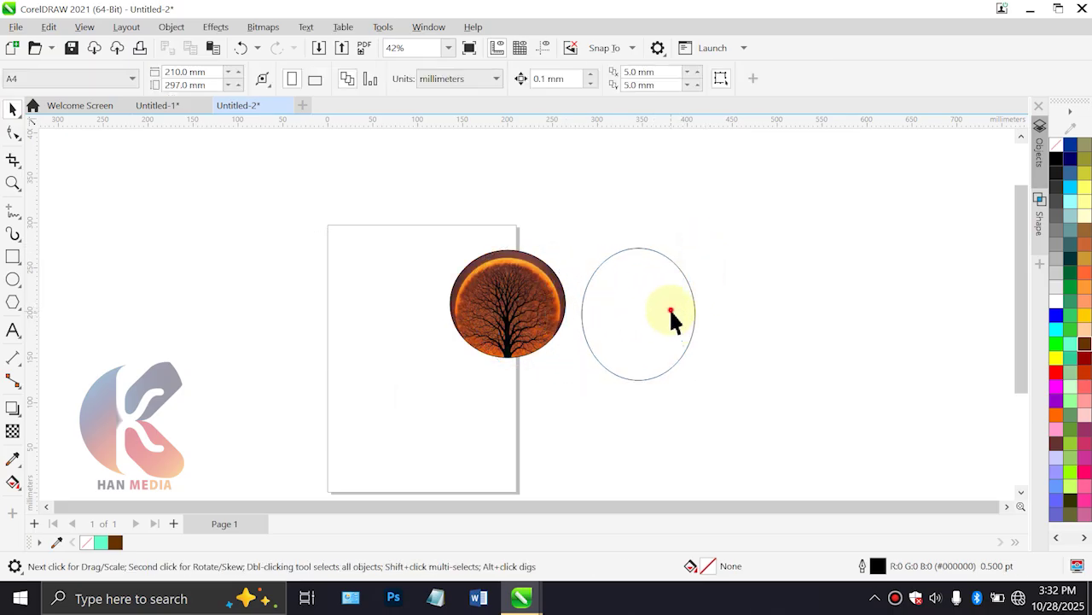
Scale the empty ellipse to about 73.7% (93 × 108 mm) and move it to the page's upper-left corner
left_click(671, 317)
left_click_drag(700, 244, 671, 278)
left_click_drag(654, 333, 371, 264)
Draw a rectangle about 270 × 271 mm to the left of the page
left_click(13, 256)
left_click_drag(67, 184, 309, 425)
left_click(13, 108)
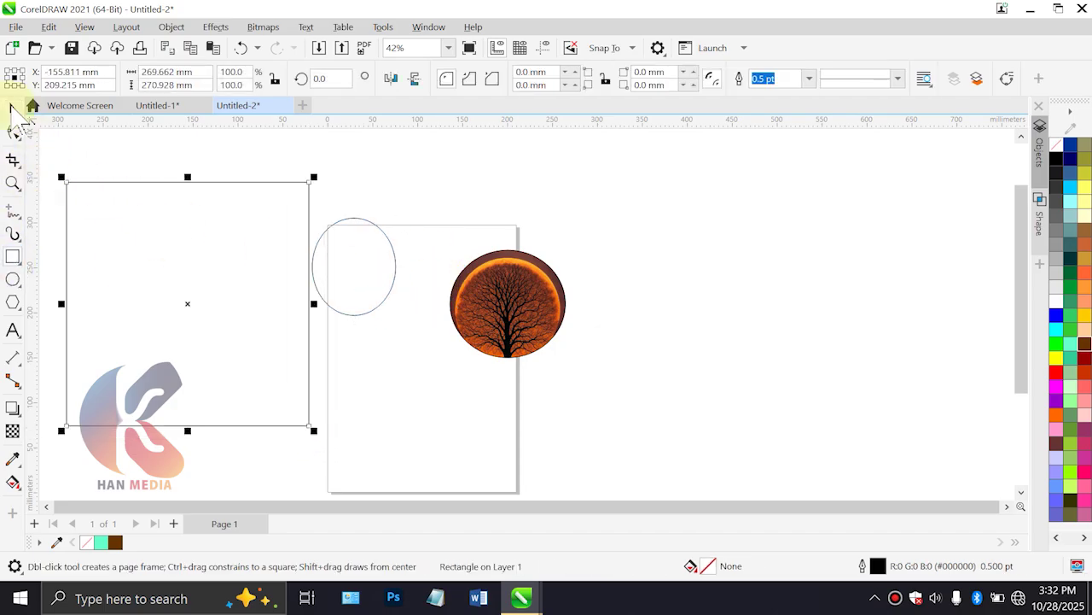
Move the large rectangle to about X -244, Y 193 mm and the empty ellipse to about X -15, Y 229 mm
left_click(354, 267)
left_click_drag(354, 267, 178, 283)
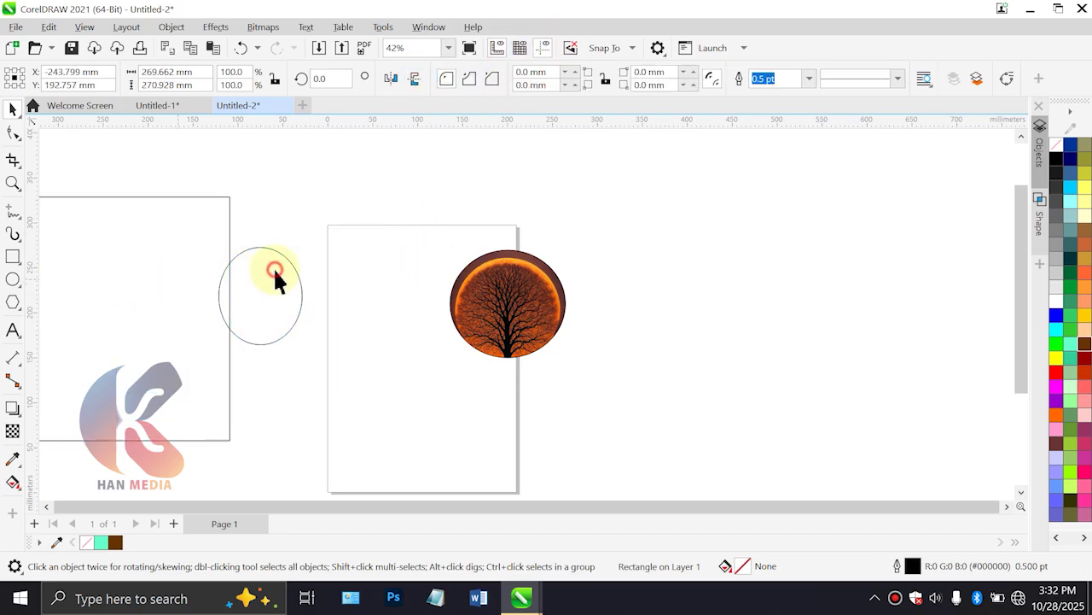
left_click_drag(304, 285, 341, 295)
Switch the document grid on and off again, and hide the rulers
left_click(522, 48)
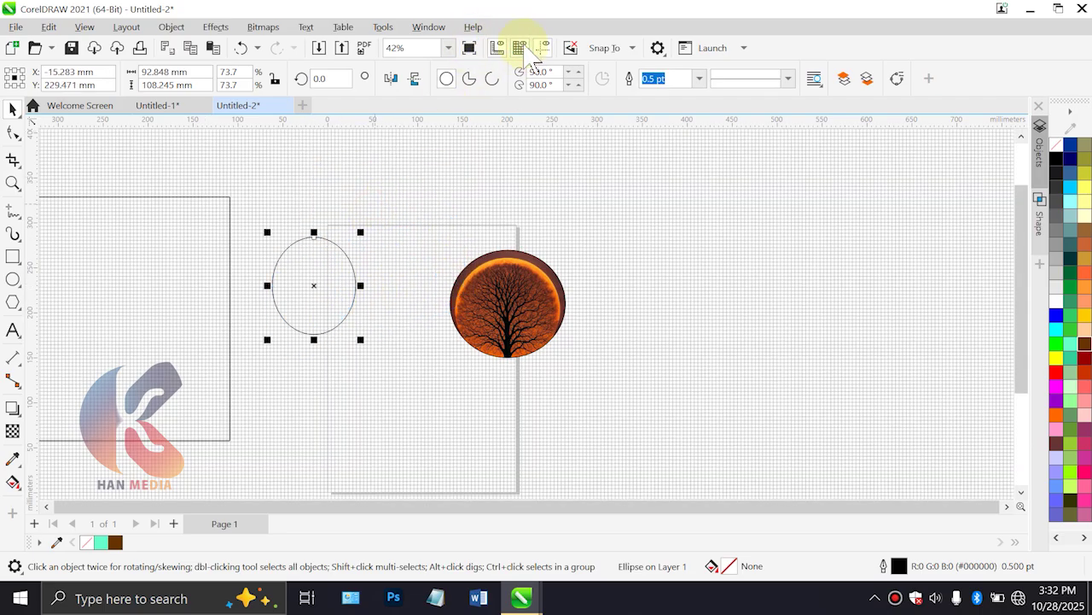
left_click(520, 48)
left_click(496, 47)
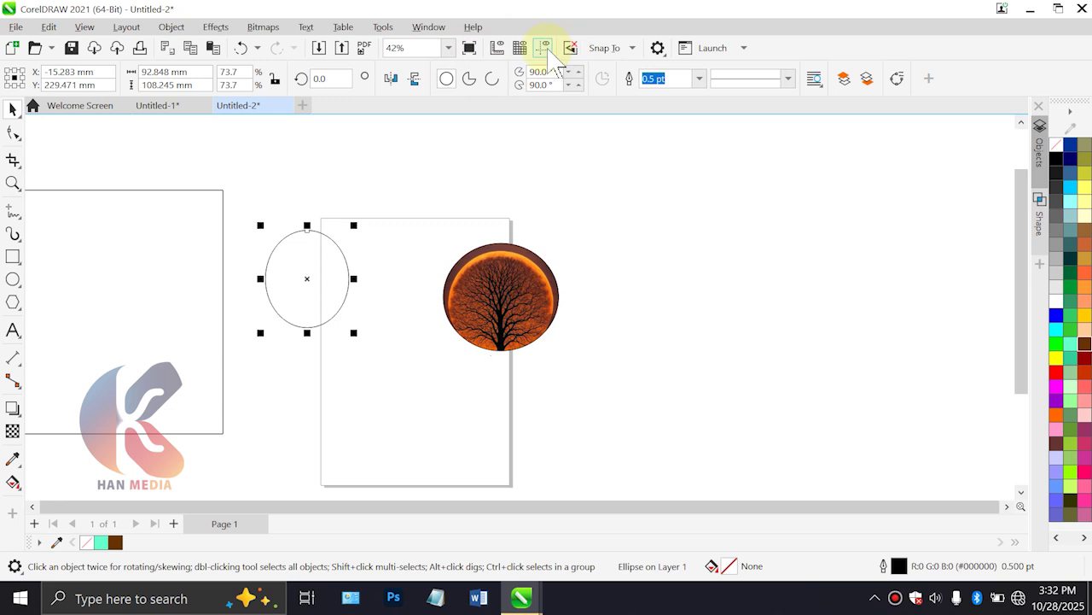
Move the empty ellipse over the page's upper-left corner, centred at about X 5, Y 284 mm
left_click_drag(304, 288, 392, 250)
left_click_drag(370, 173, 318, 227)
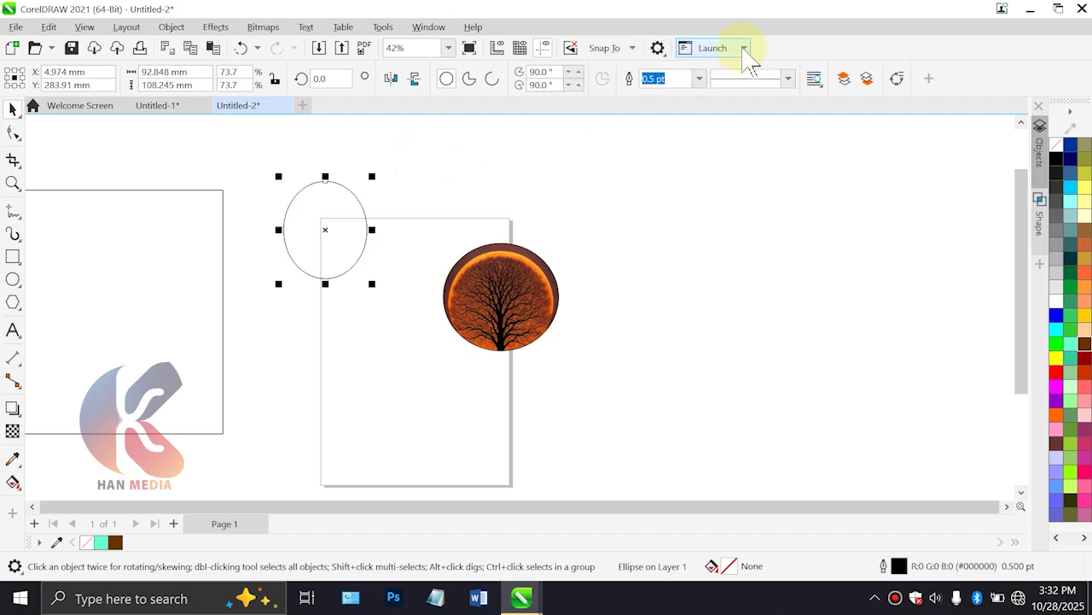
Open the program's Customization options for a look, and deselect the empty ellipse
left_click(658, 49)
left_click(665, 53)
left_click(658, 47)
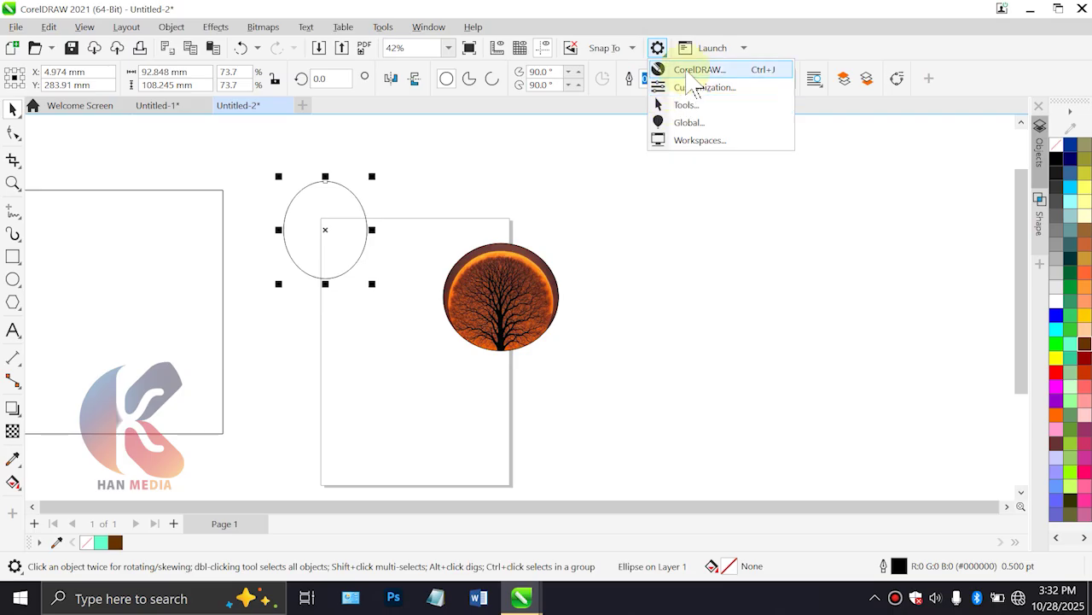
left_click(703, 89)
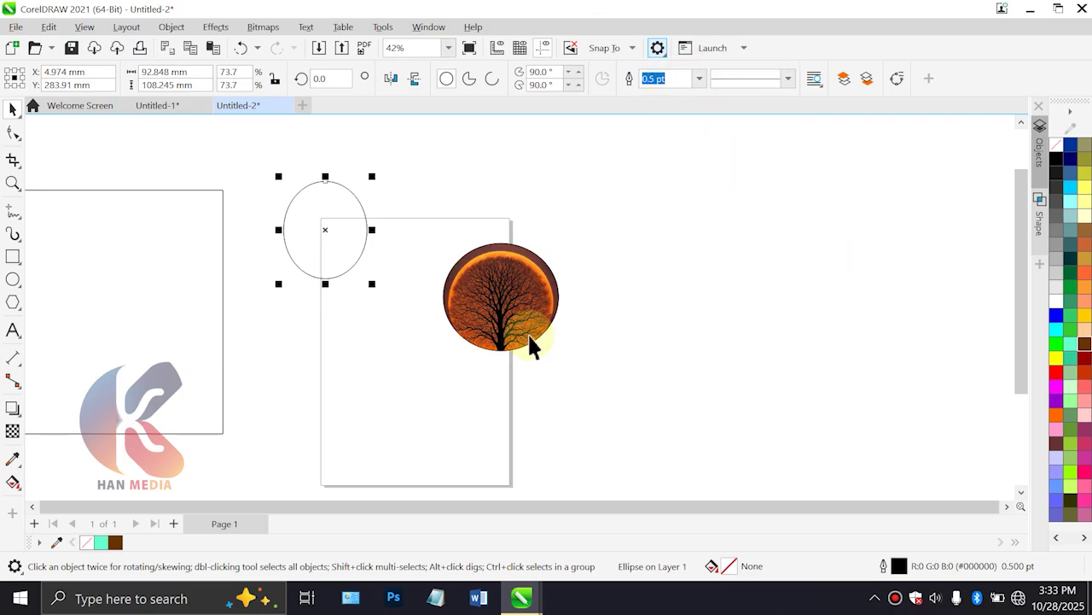
left_click(331, 236)
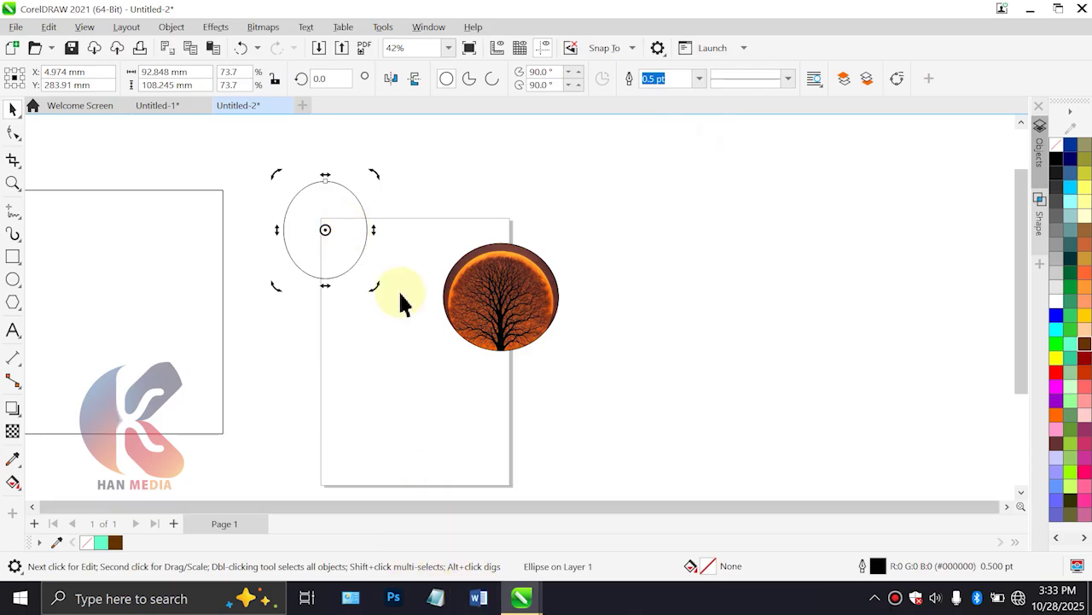
left_click(651, 214)
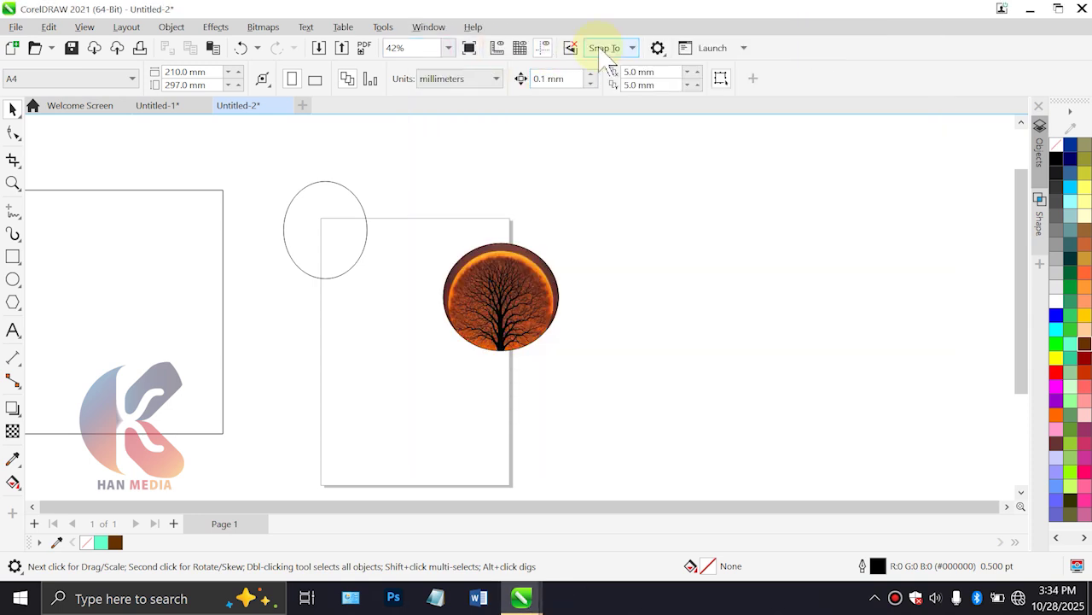
Move the empty ellipse to about X 107, Y 331 mm, and delete it and the large rectangle left of the page
left_click_drag(340, 218, 512, 190)
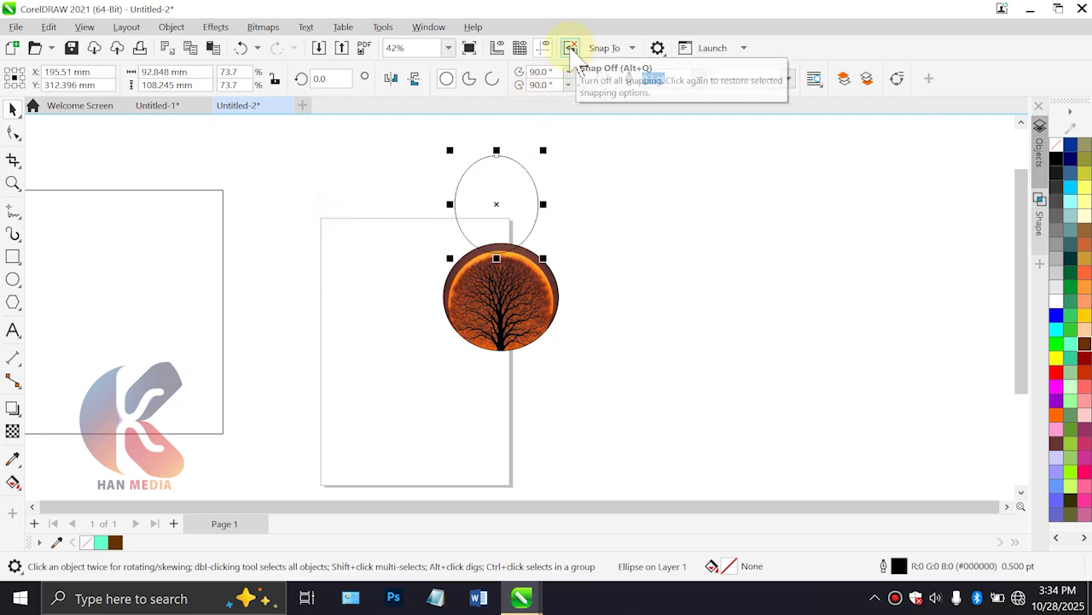
left_click_drag(463, 190, 383, 173)
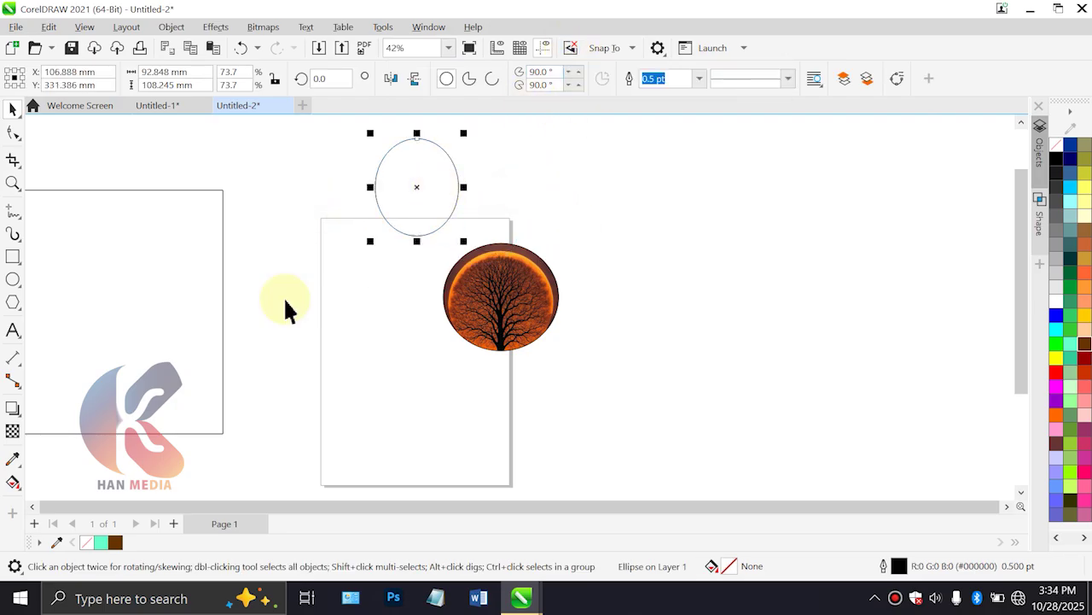
key("Delete")
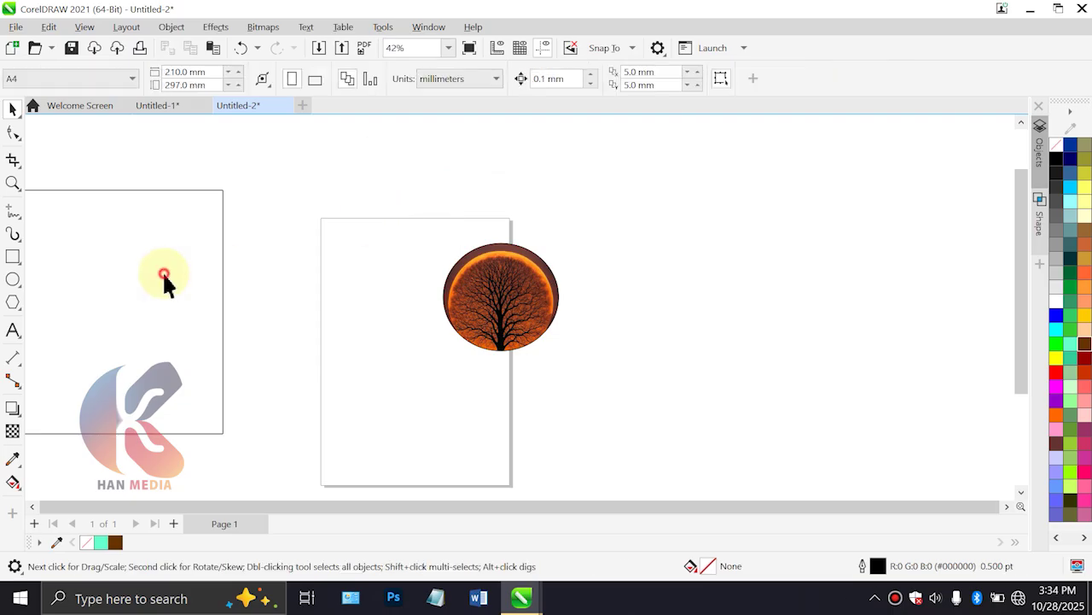
Draw a rectangle about 95 × 87 mm right of the page and place a copy beside it at about X 491, Y 297 mm
left_click(13, 256)
left_click_drag(624, 180, 709, 257)
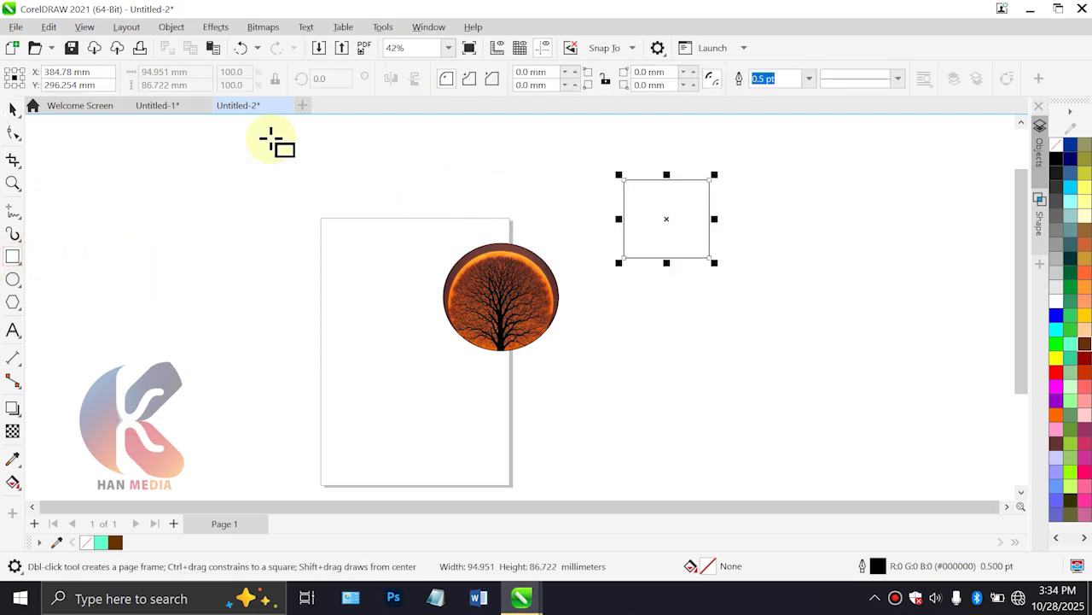
left_click(13, 107)
left_click_drag(666, 219, 763, 225)
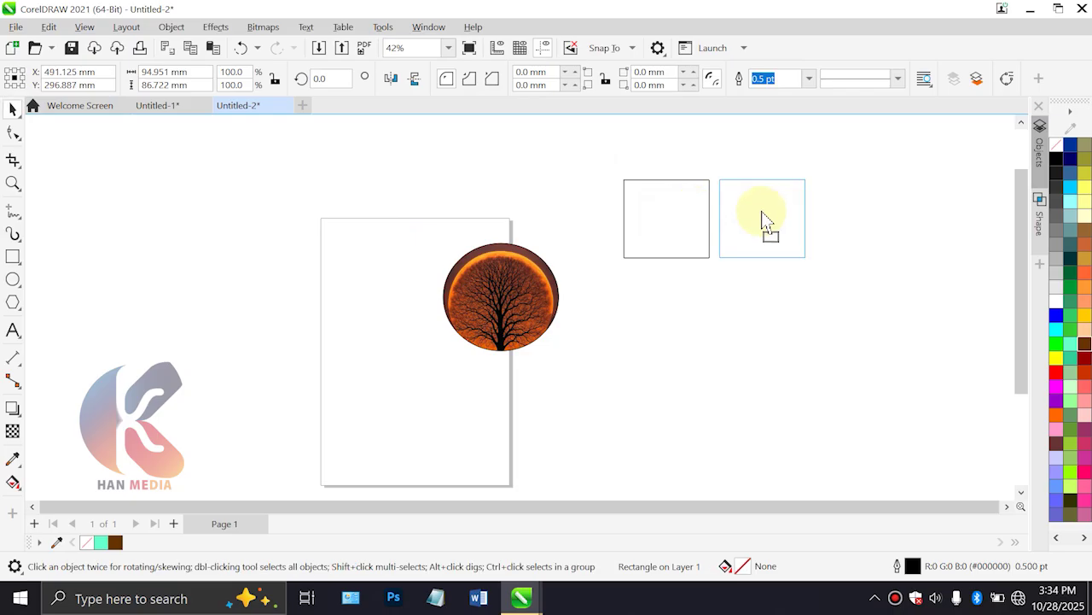
Switch snapping off and move the original rectangle to about X 379, Y 282 mm
scroll(741, 204, "up", 2)
scroll(741, 205, "up", 1)
left_click(658, 264)
left_click_drag(646, 251, 620, 256)
left_click(570, 48)
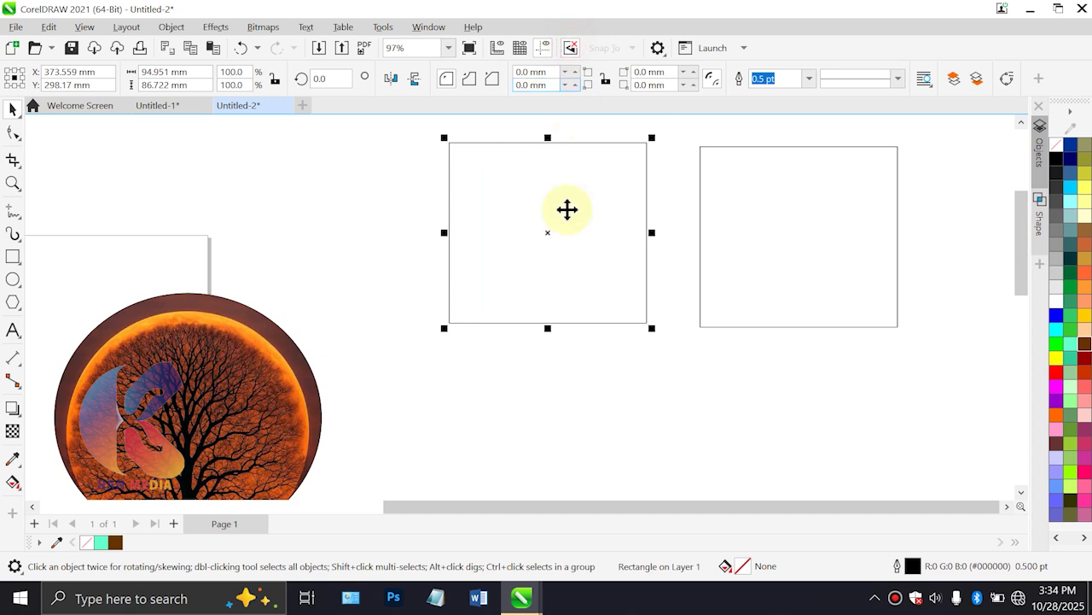
left_click_drag(568, 229, 575, 263)
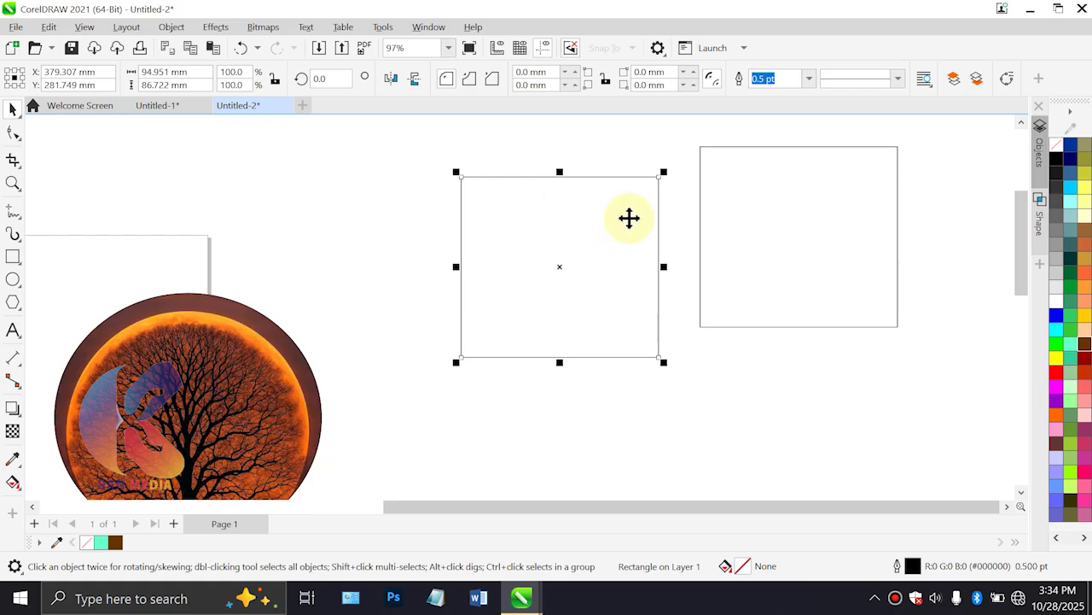
Copy the original rectangle towards the page, delete that copy, and move the original to about X 365, Y 292 mm
left_click_drag(593, 222, 361, 205)
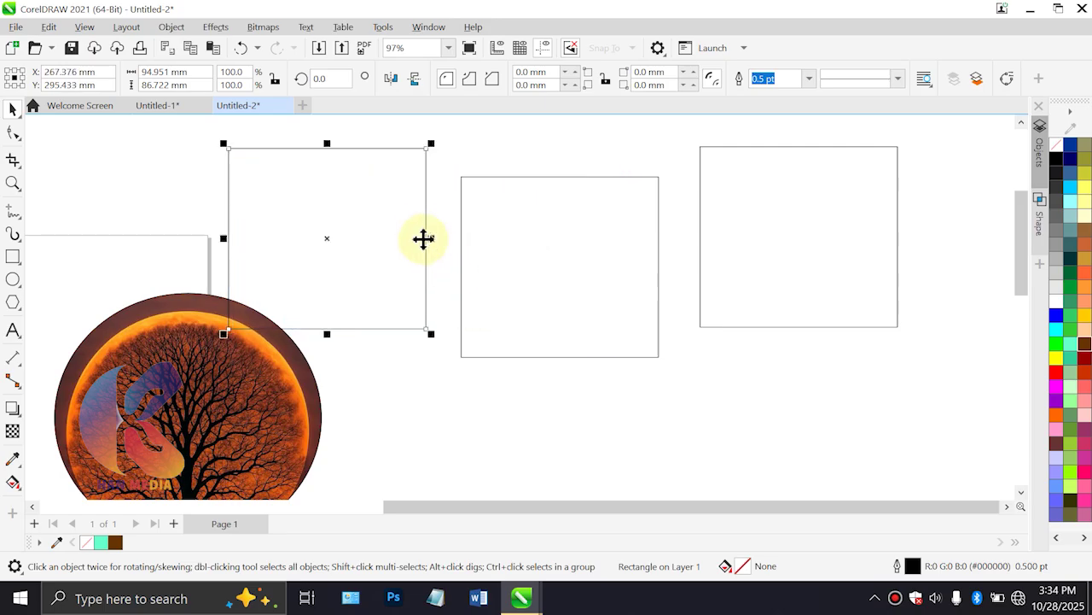
key("Delete")
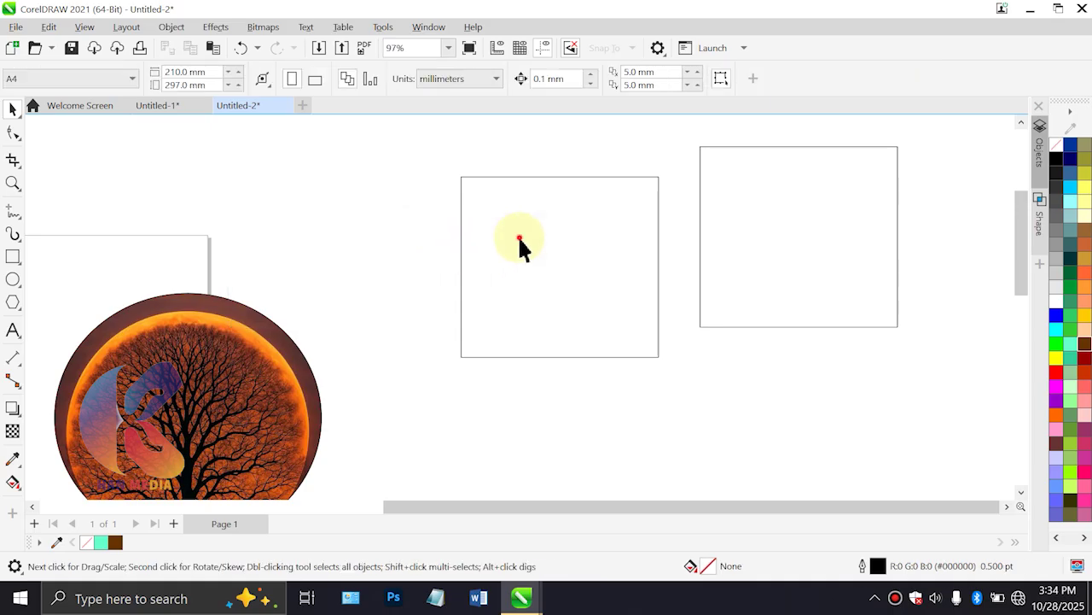
left_click(520, 239)
left_click_drag(614, 264, 611, 238)
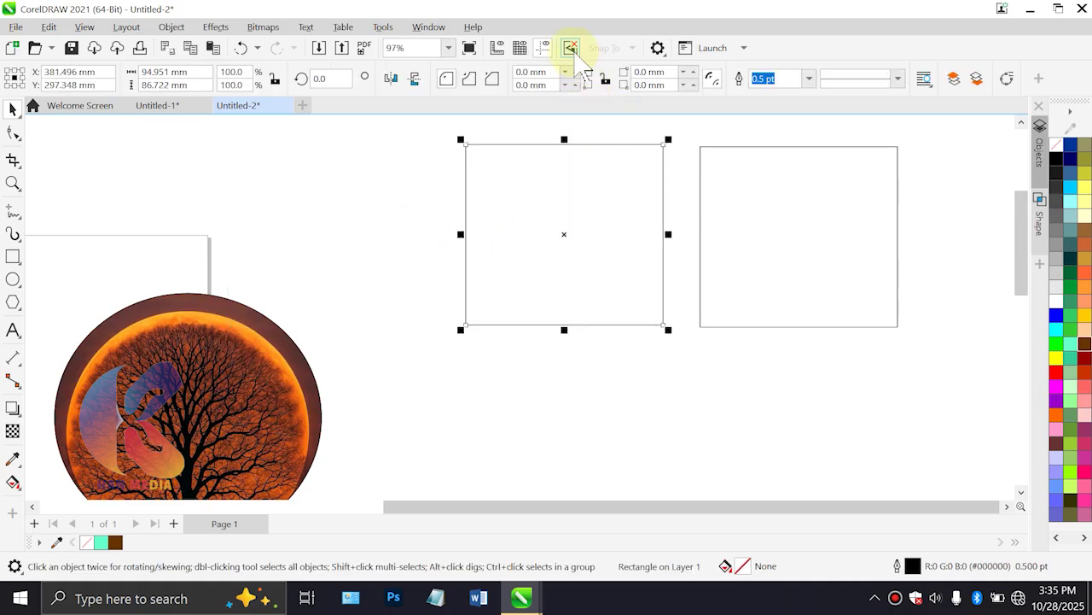
left_click_drag(648, 196, 610, 196)
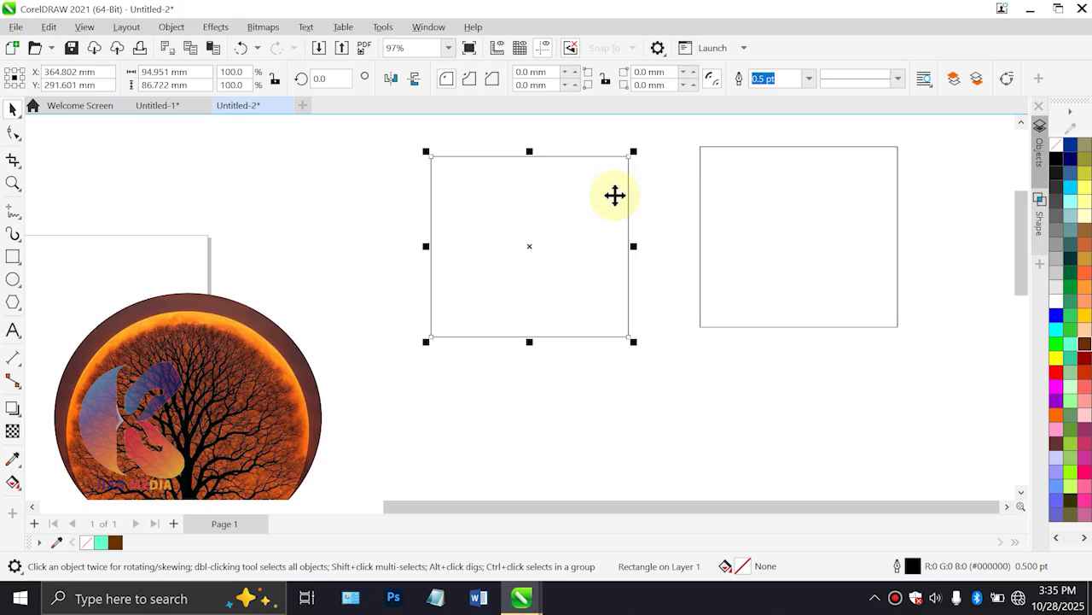
Switch snapping back on and move the original rectangle close to its copy, to about X 396, Y 296 mm
left_click(570, 47)
left_click_drag(566, 249, 609, 247)
scroll(711, 140, "up", 2)
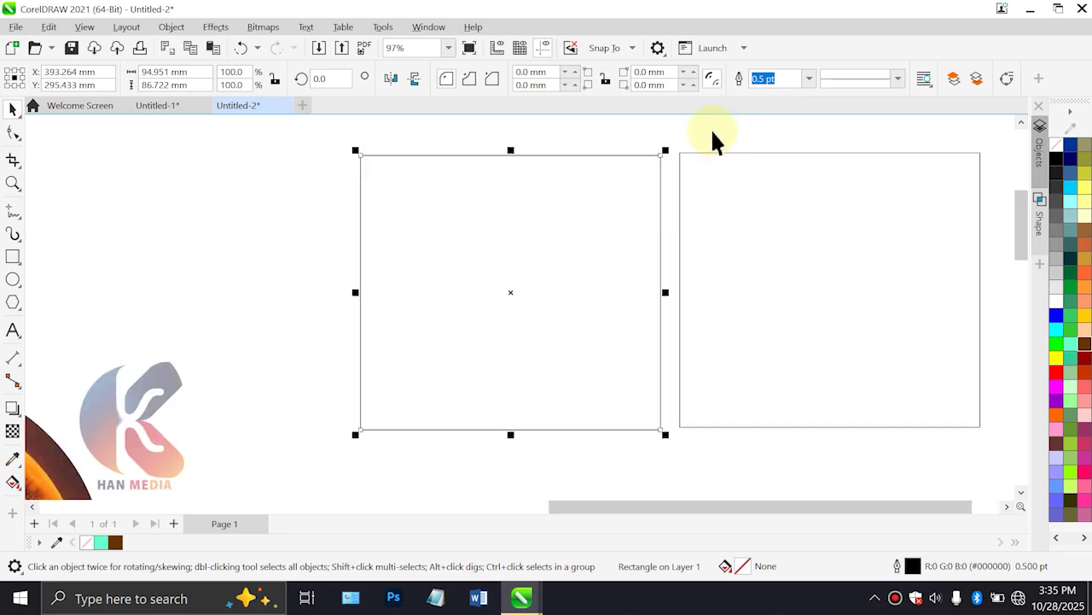
left_click_drag(637, 212, 558, 243)
scroll(557, 244, "up", 1)
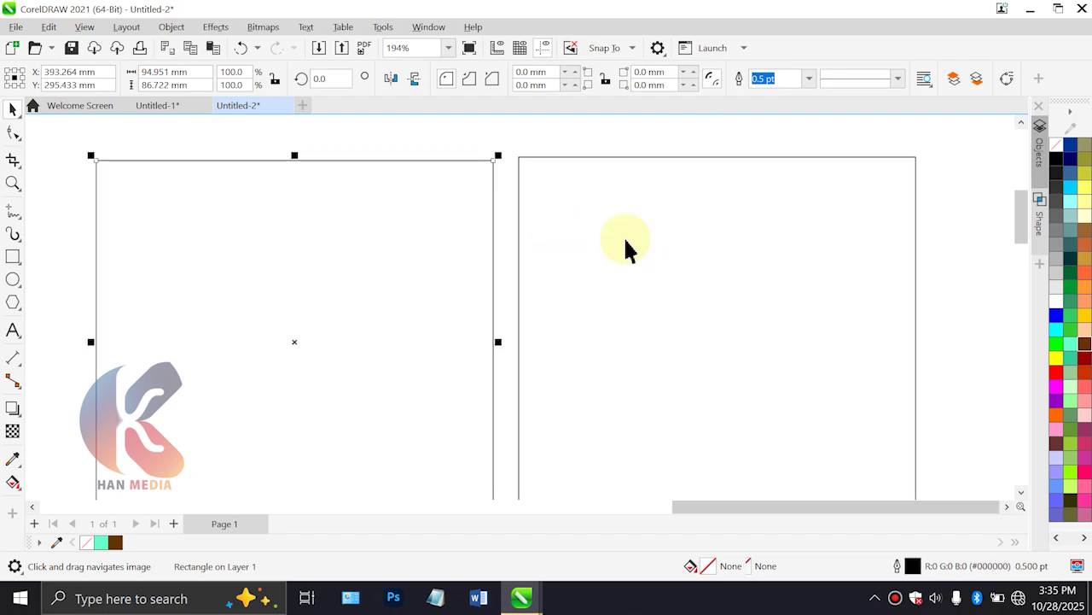
left_click(692, 247)
left_click_drag(494, 261, 505, 261)
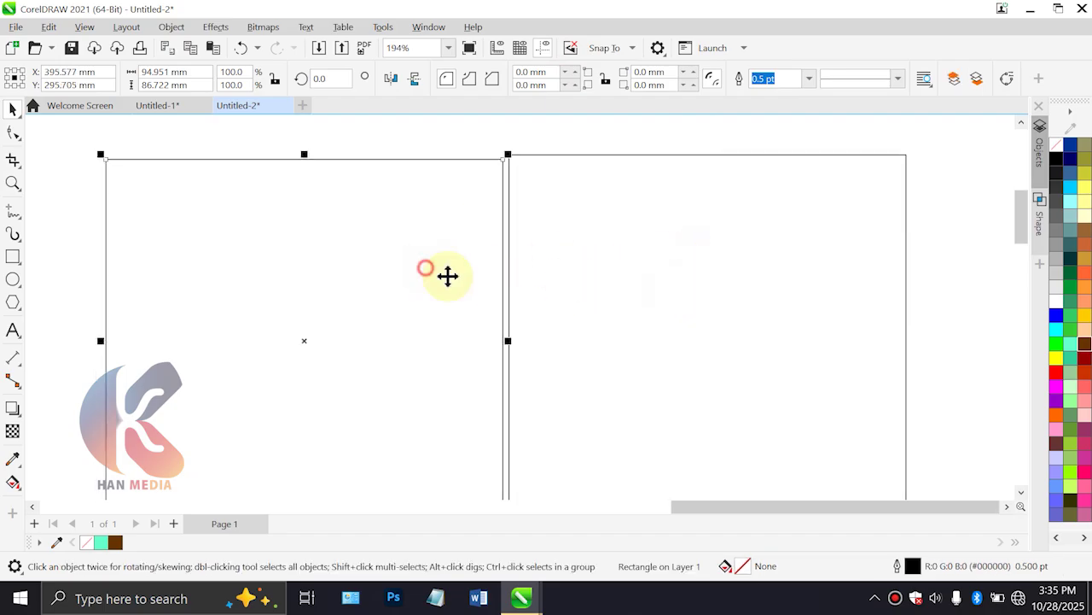
Review the available snapping targets, such as Guidelines, Objects and Page, and deselect the rectangle
left_click(631, 48)
left_click(621, 134)
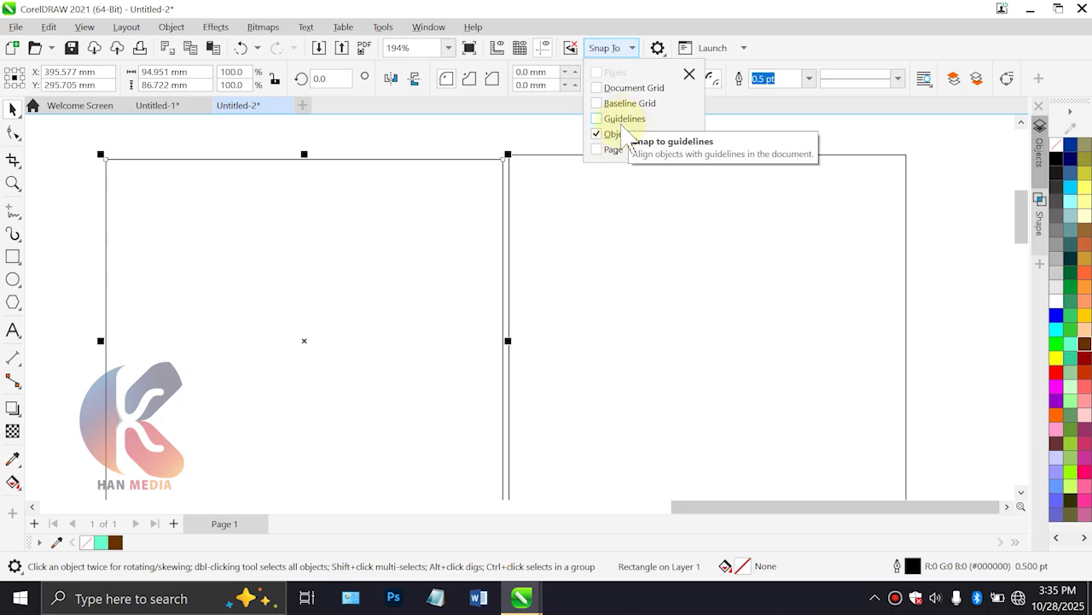
left_click(418, 148)
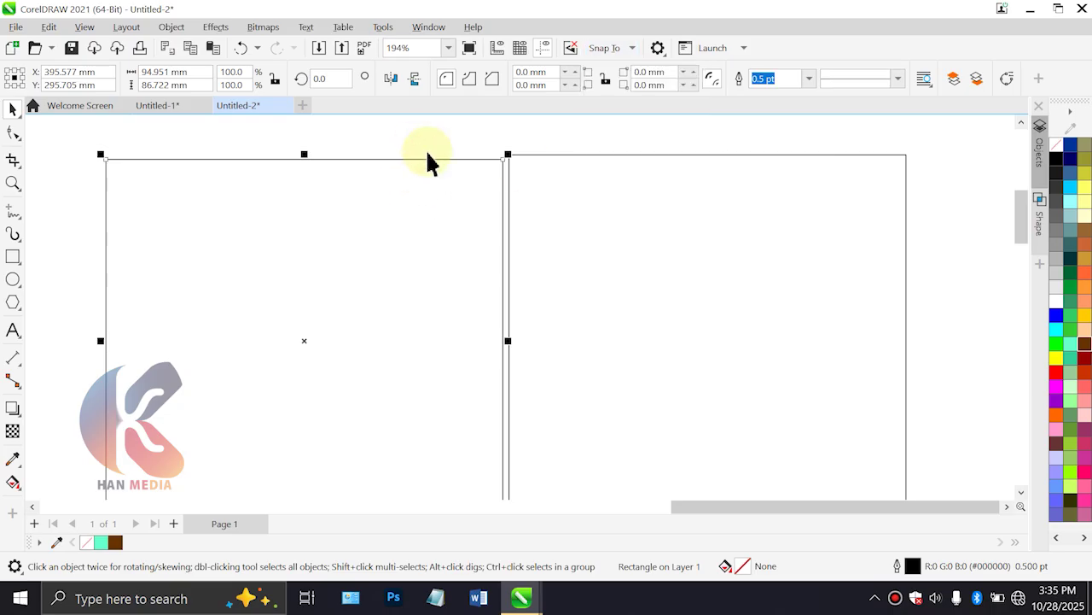
left_click(632, 47)
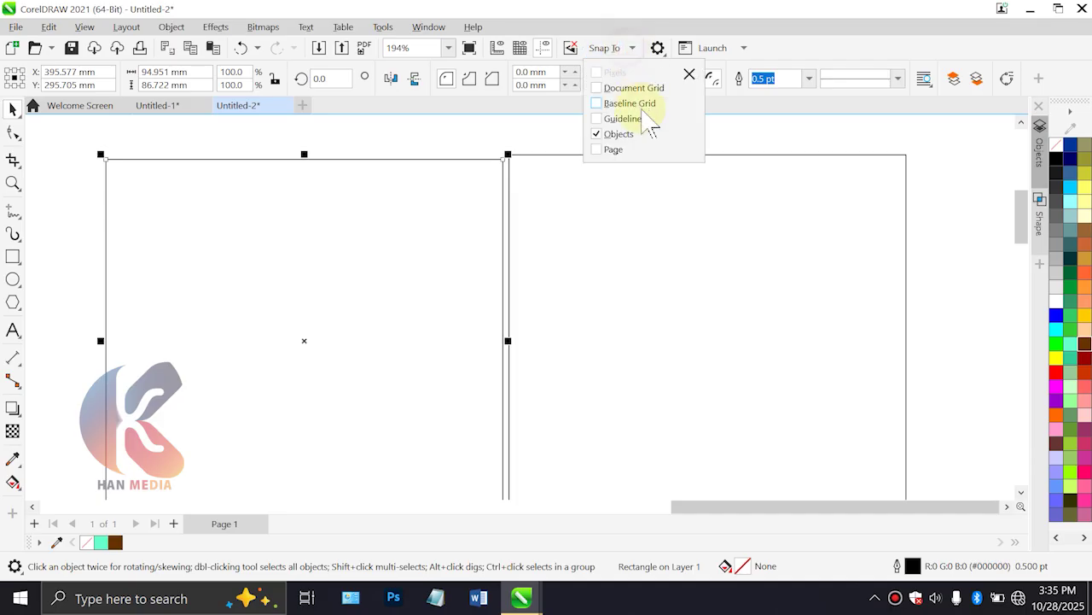
left_click(553, 173)
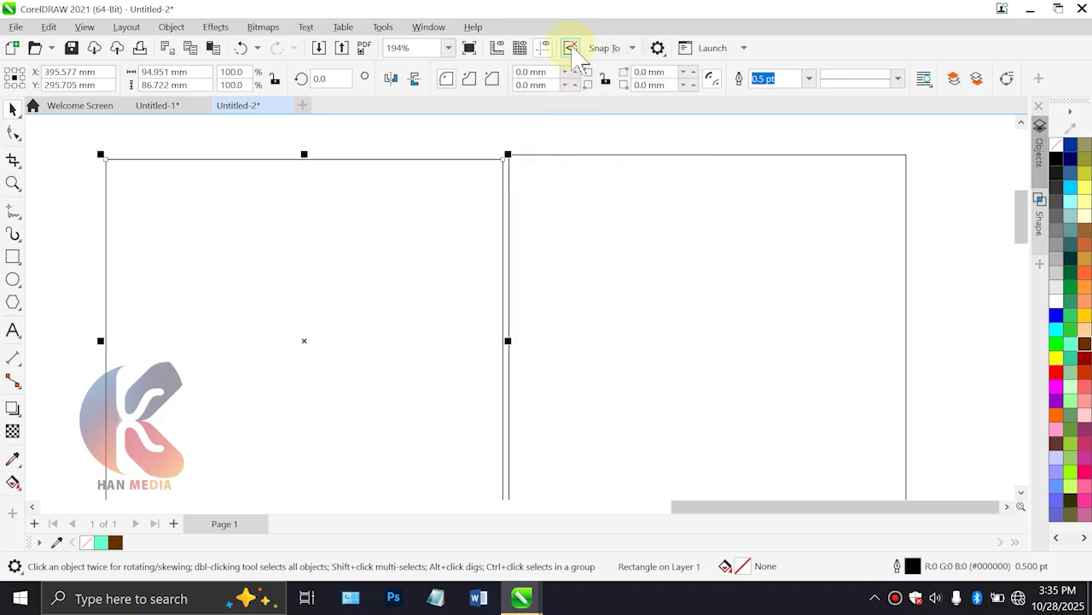
left_click(572, 116)
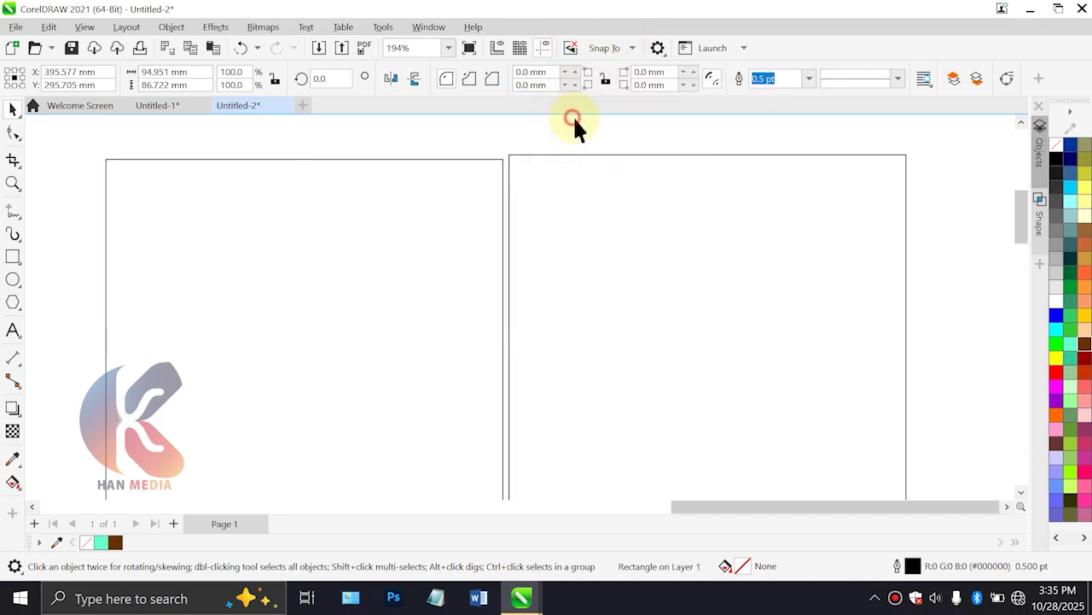
Look through the Options categories and the list of Corel applications that can be launched
left_click(658, 48)
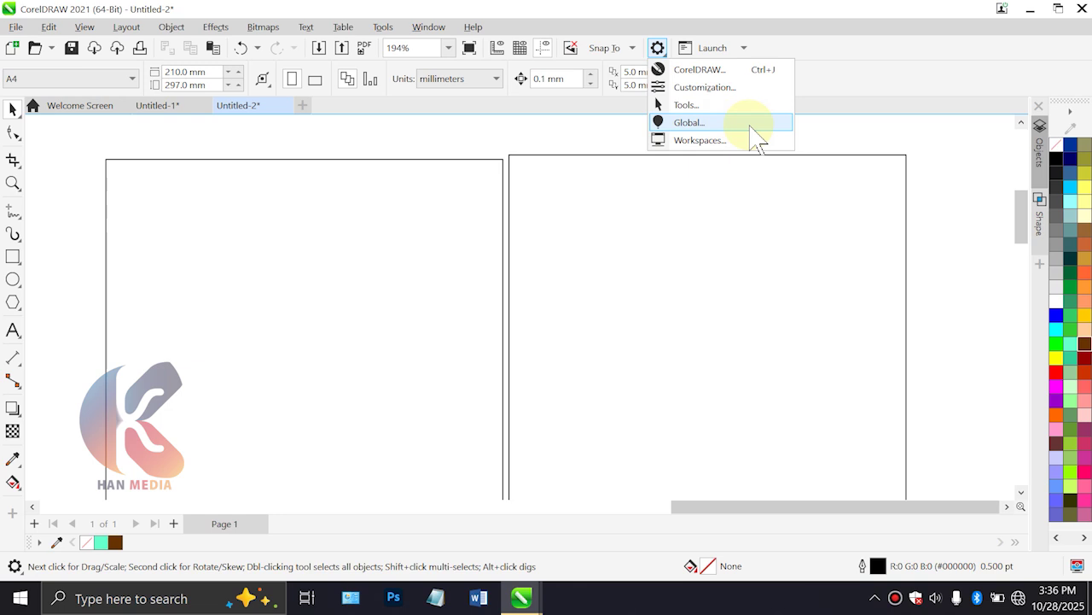
left_click(598, 150)
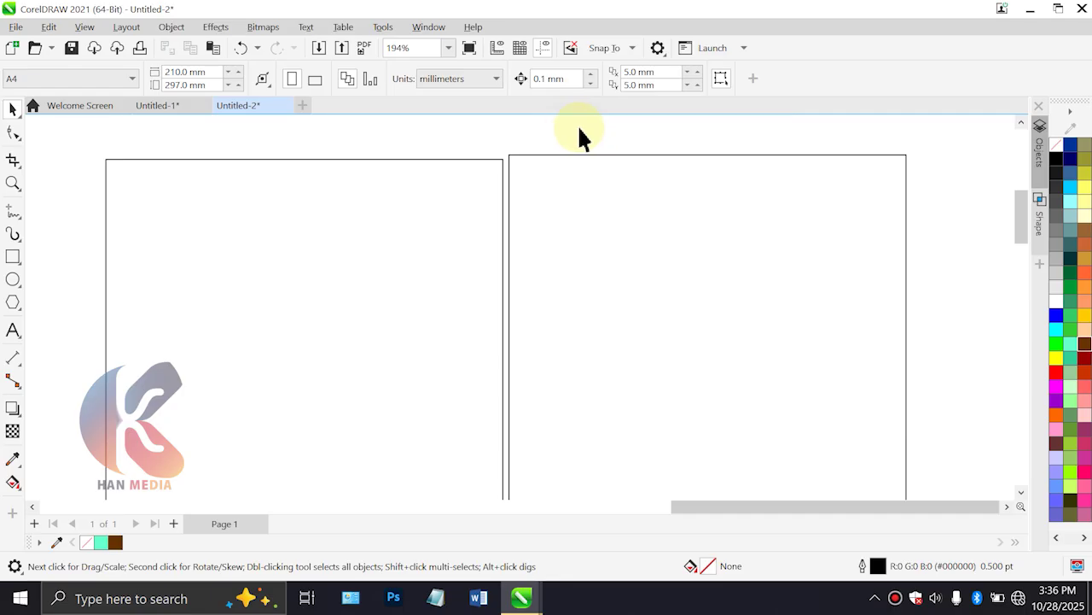
left_click(743, 49)
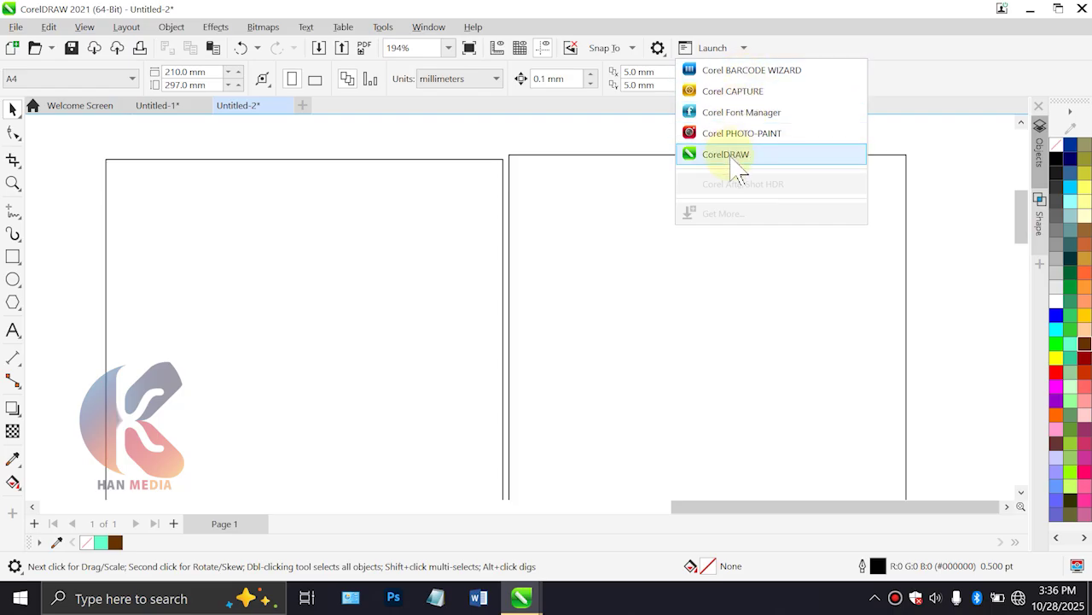
left_click(669, 136)
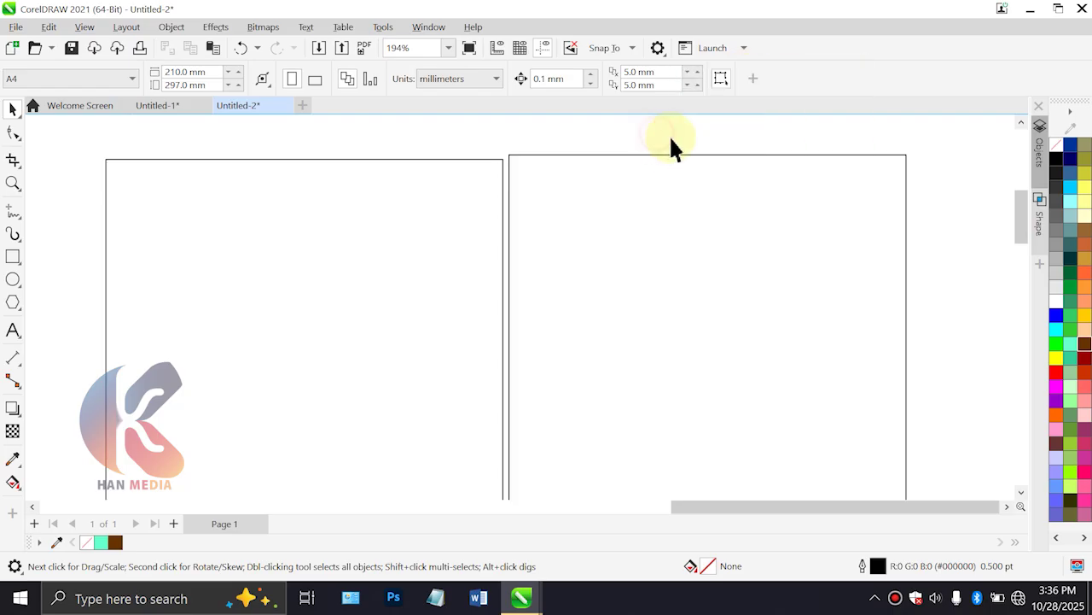
scroll(459, 197, "down", 5)
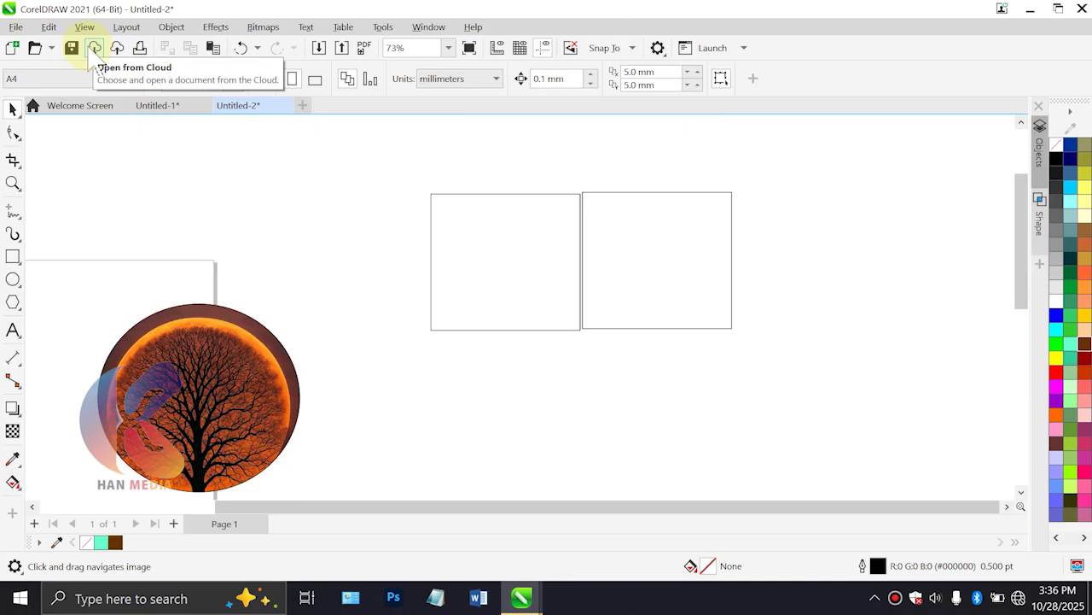
left_click(708, 326)
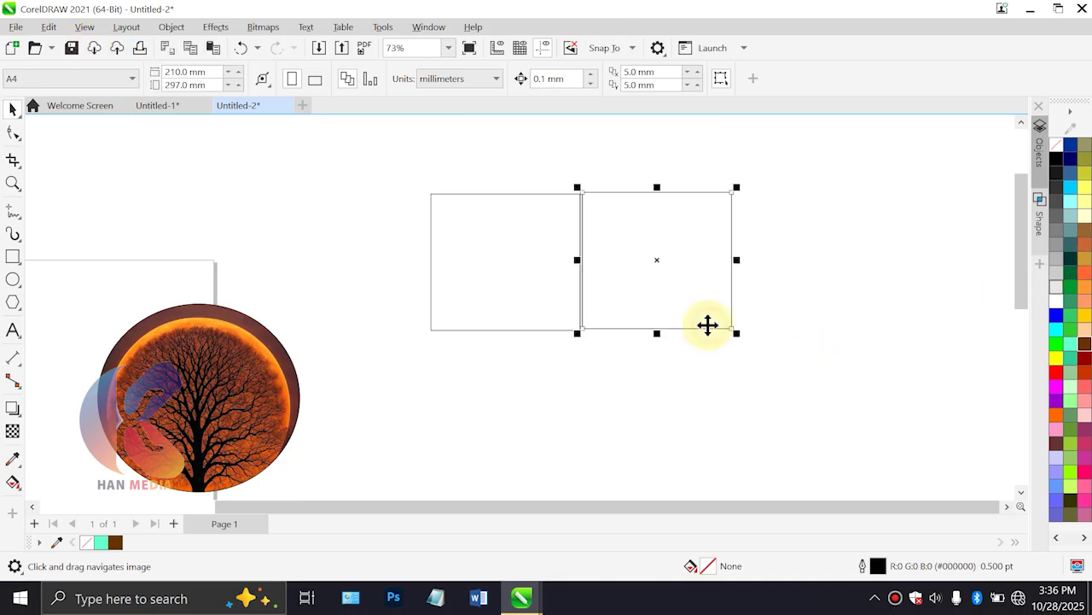
left_click(961, 402)
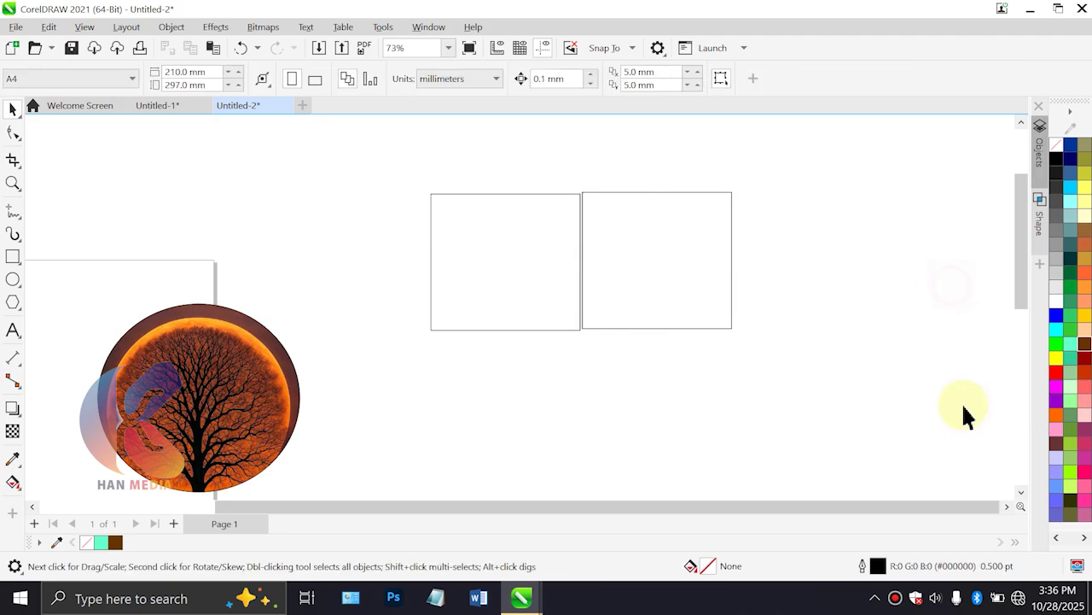
Circle the snapping, full-screen preview, zoom, import/export and Options commands in red with the screen recorder's annotation pen
left_click(895, 598)
left_click(963, 226)
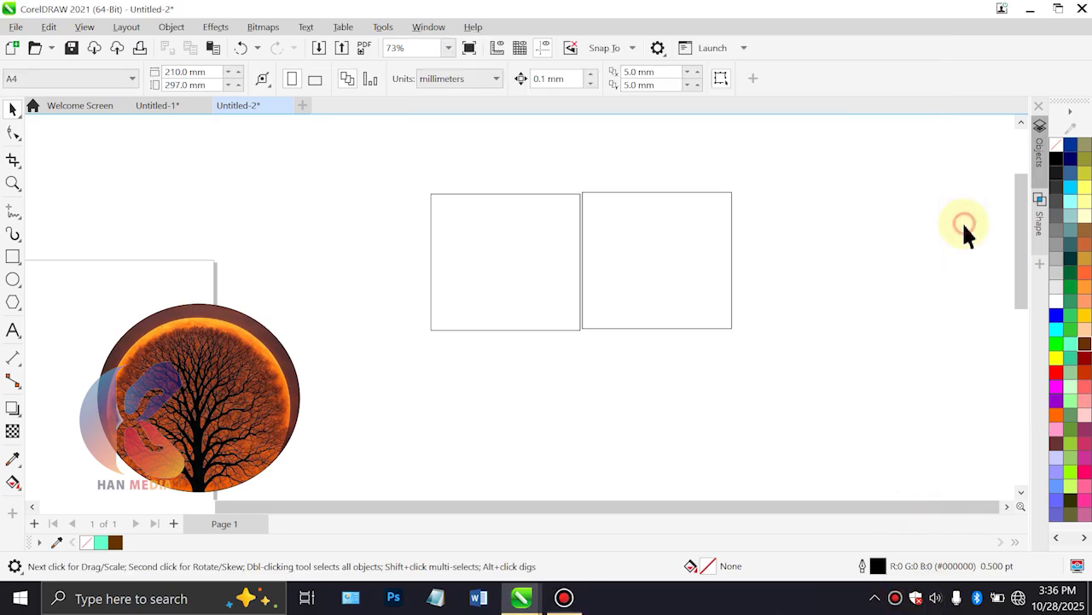
left_click(1076, 60)
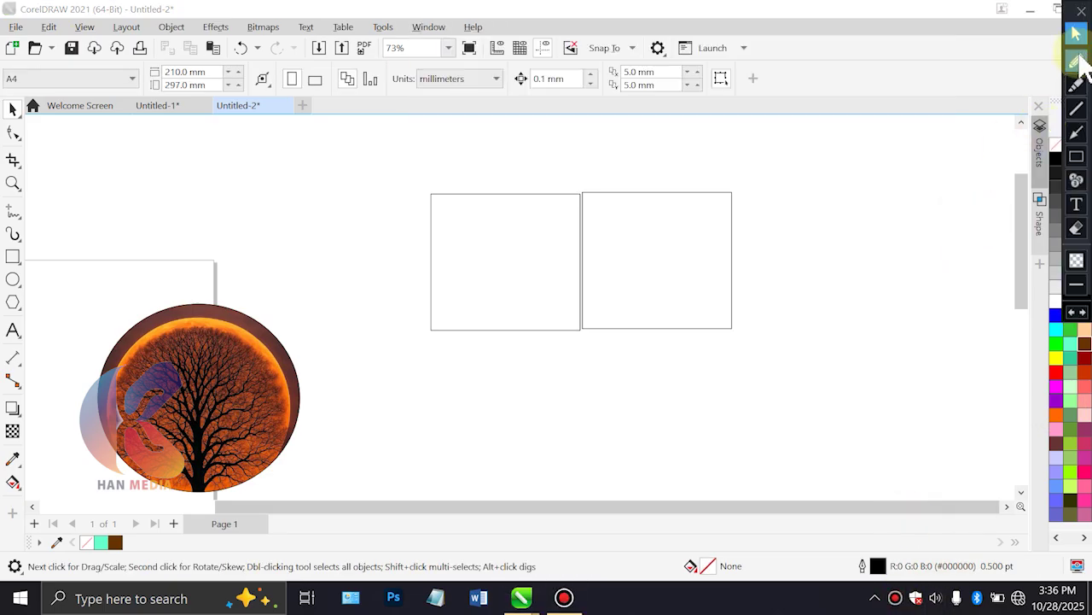
mouse_move(559, 41)
left_mouse_down()
mouse_move(625, 37)
mouse_move(634, 52)
mouse_move(577, 50)
left_mouse_up()
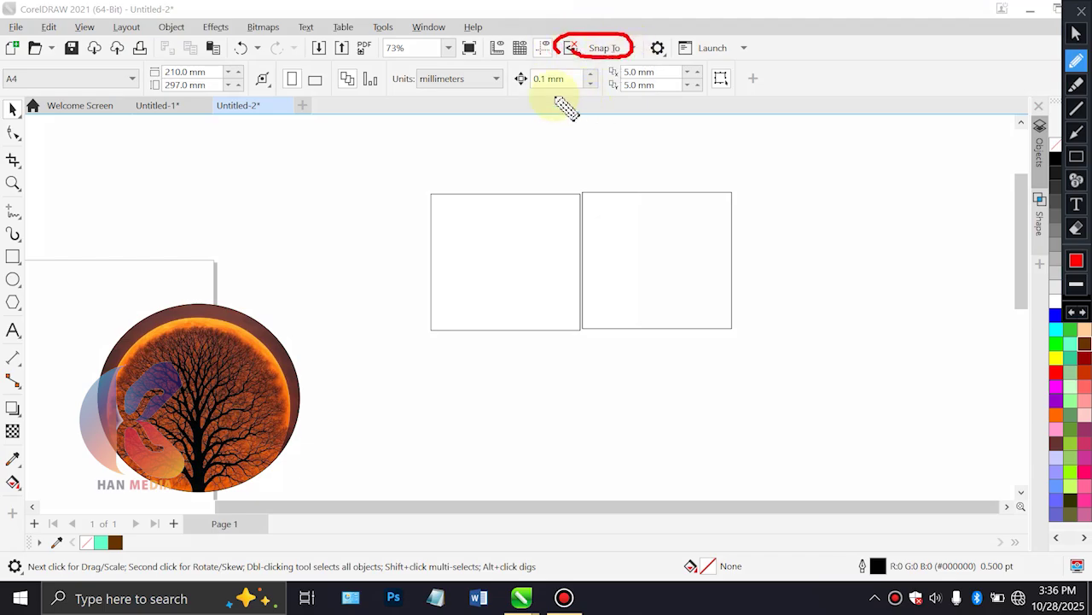
left_click_drag(461, 53, 475, 54)
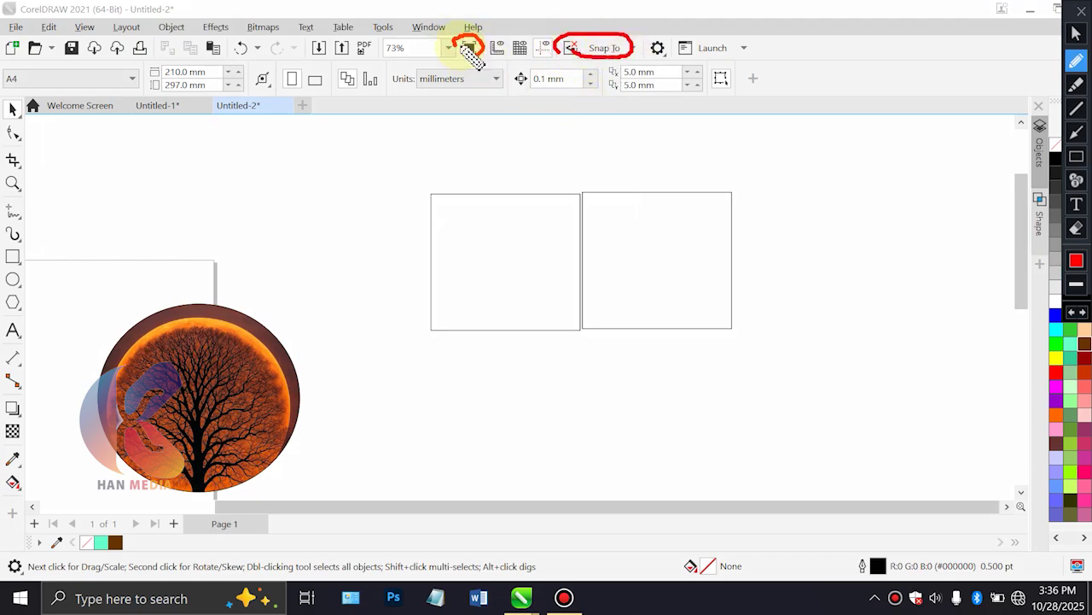
left_click_drag(380, 41, 411, 46)
mouse_move(314, 53)
left_mouse_down()
mouse_move(354, 43)
mouse_move(360, 56)
mouse_move(324, 58)
left_mouse_up()
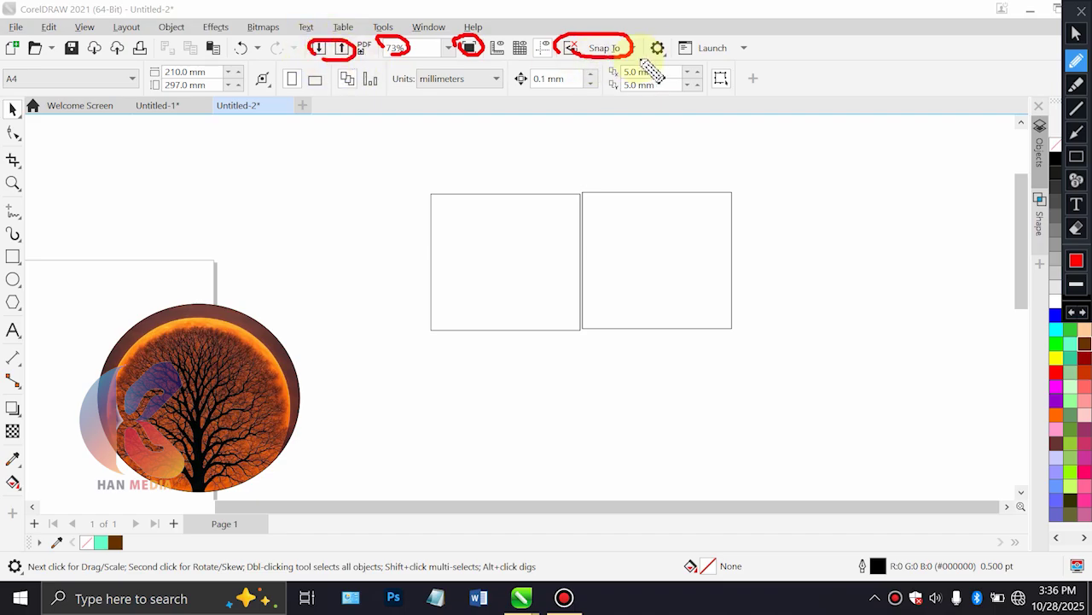
mouse_move(652, 41)
left_mouse_down()
mouse_move(659, 57)
mouse_move(649, 62)
left_mouse_up()
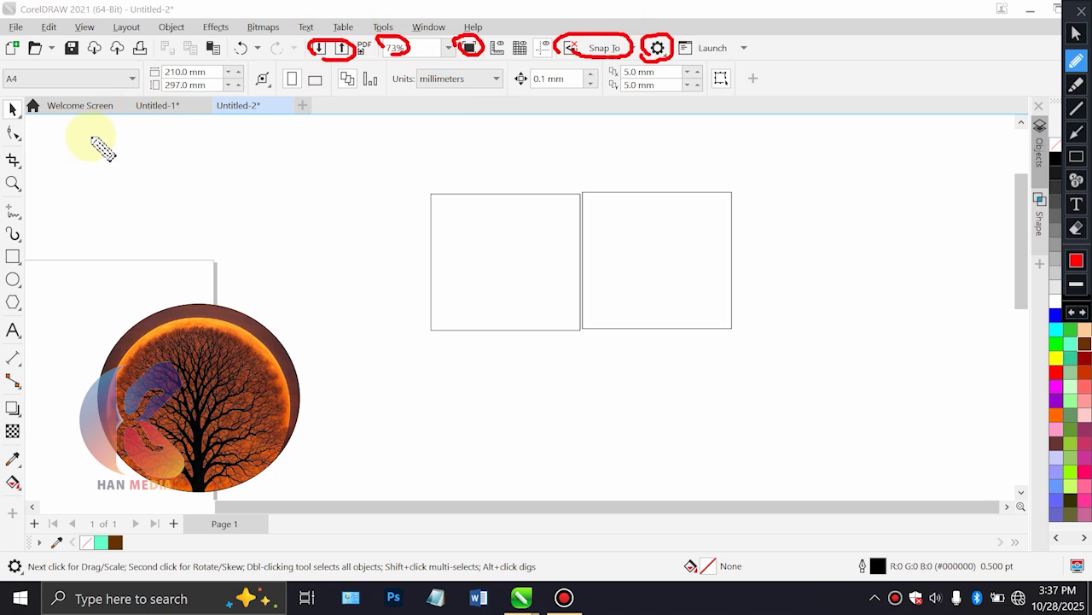
Circle the open and save commands in red, cross out the clipboard and undo commands, and erase all red annotations
mouse_move(53, 55)
left_mouse_down()
mouse_move(36, 43)
mouse_move(95, 78)
left_mouse_up()
left_click_drag(163, 49, 246, 47)
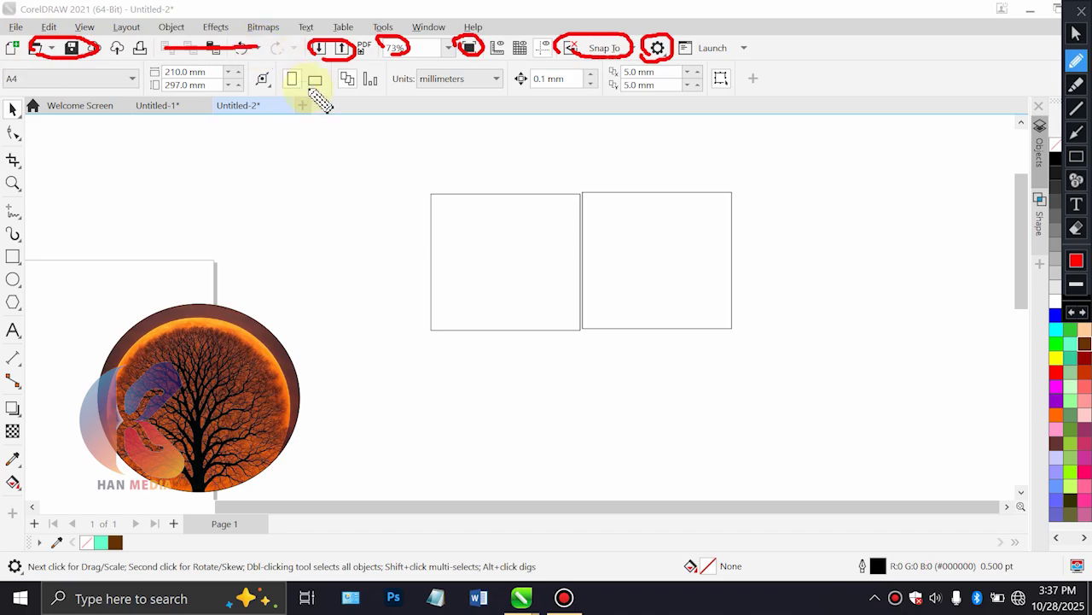
mouse_move(254, 30)
left_mouse_down()
mouse_move(224, 62)
mouse_move(248, 54)
left_mouse_up()
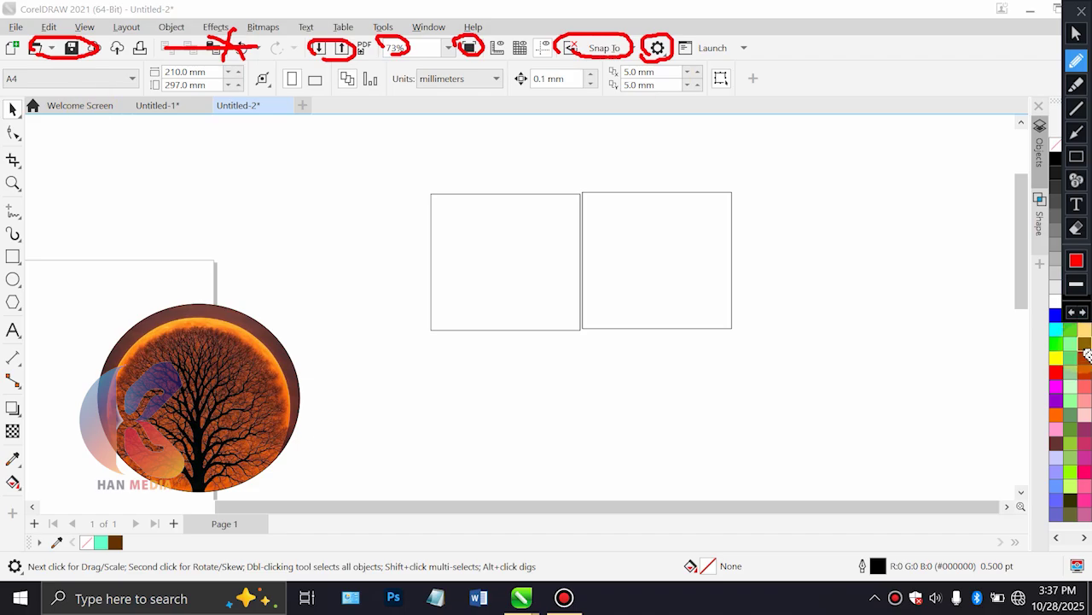
left_click(1078, 233)
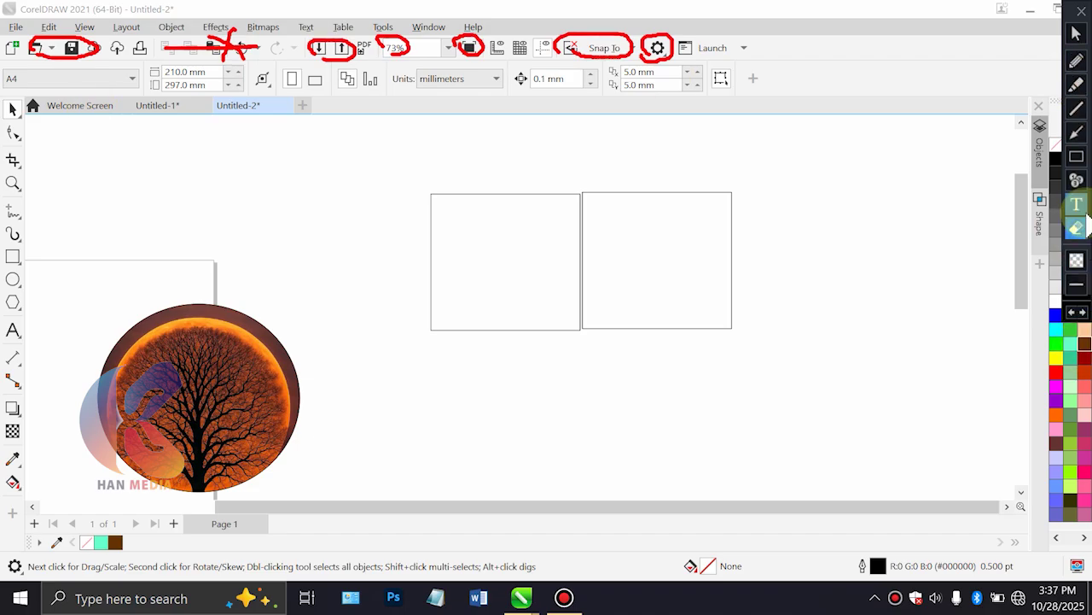
left_click(1078, 229)
left_click(1076, 32)
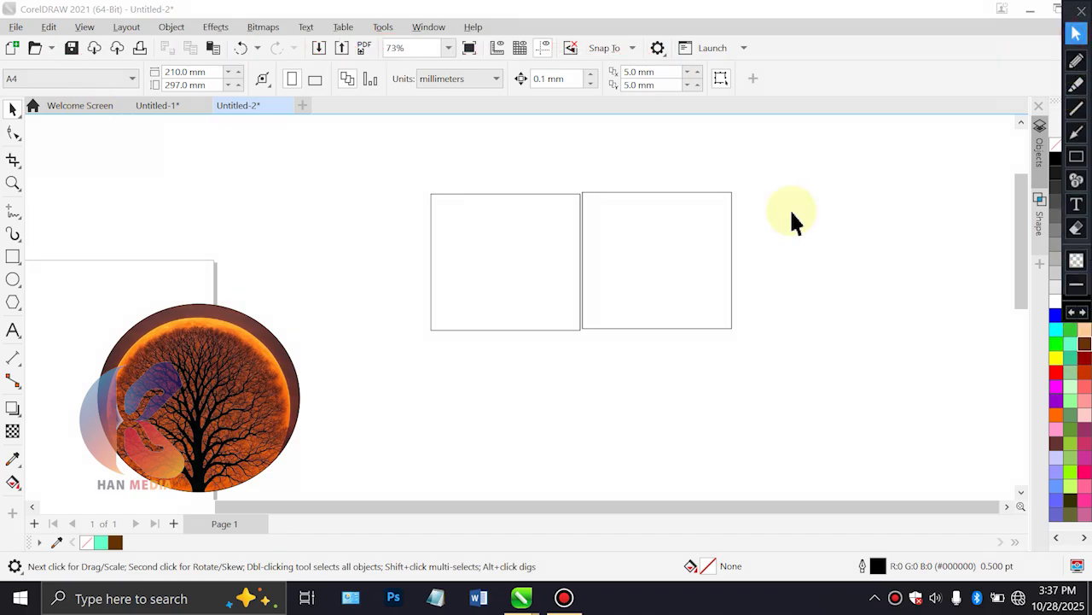
Create a new document measured in meters with a custom page 3 m wide and 2 m high
key("ctrl+n")
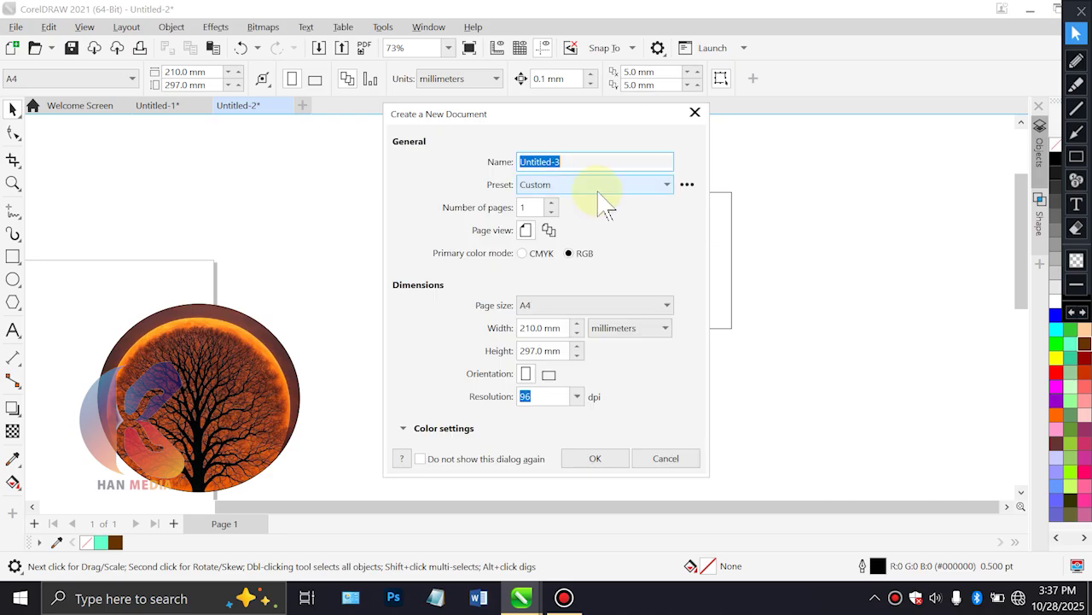
left_click(597, 333)
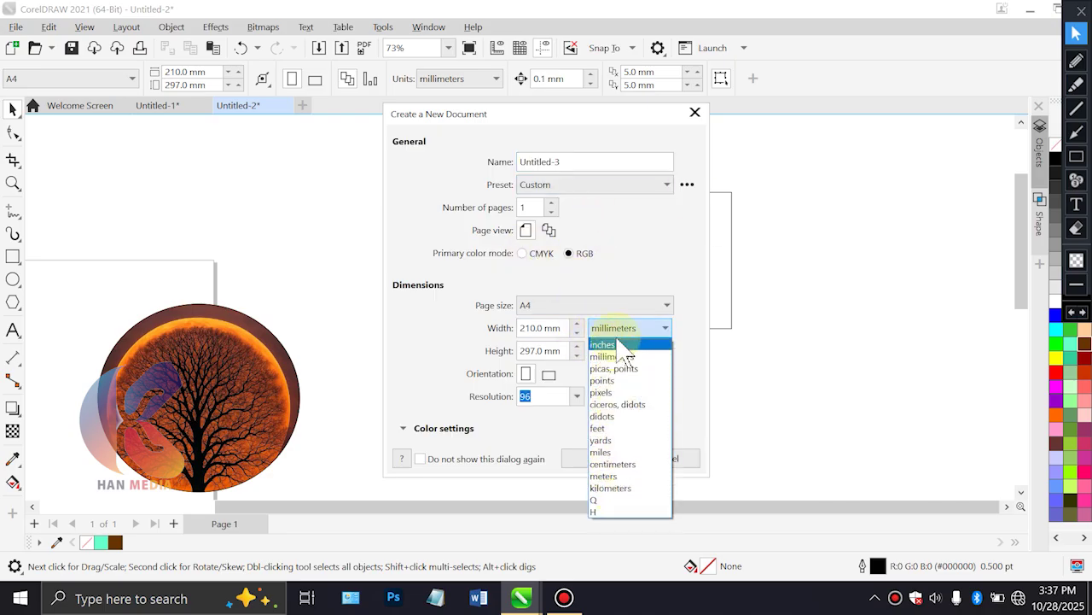
left_click(627, 475)
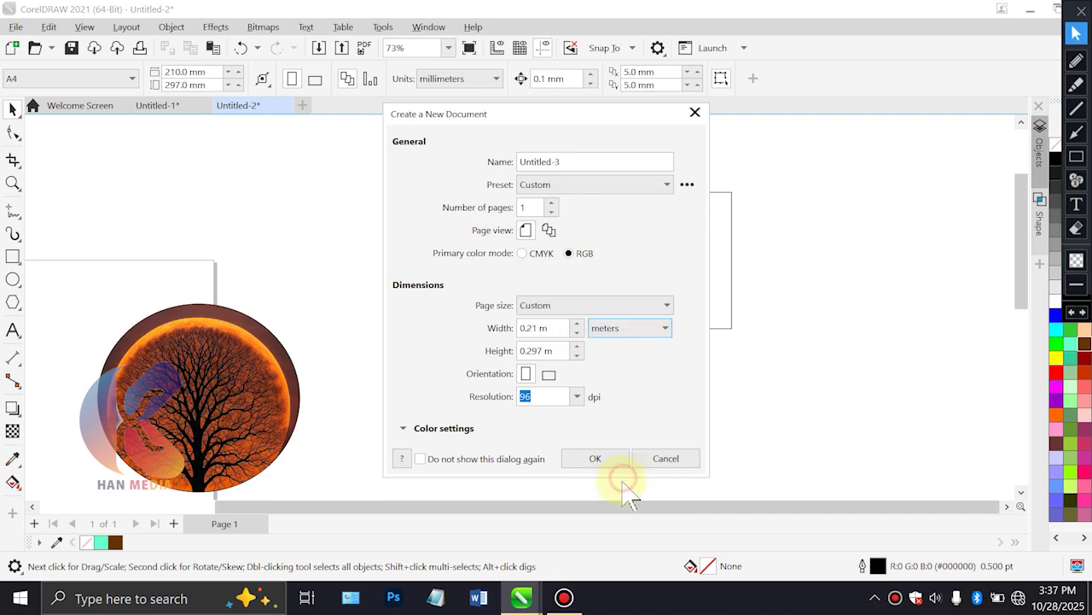
left_click_drag(557, 332, 451, 305)
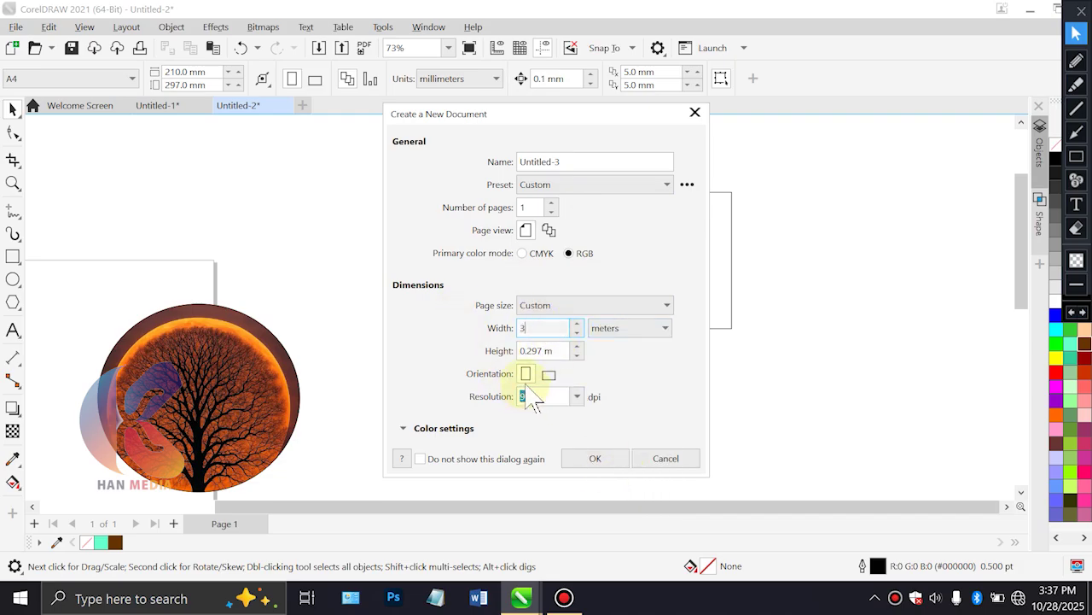
left_click(595, 458)
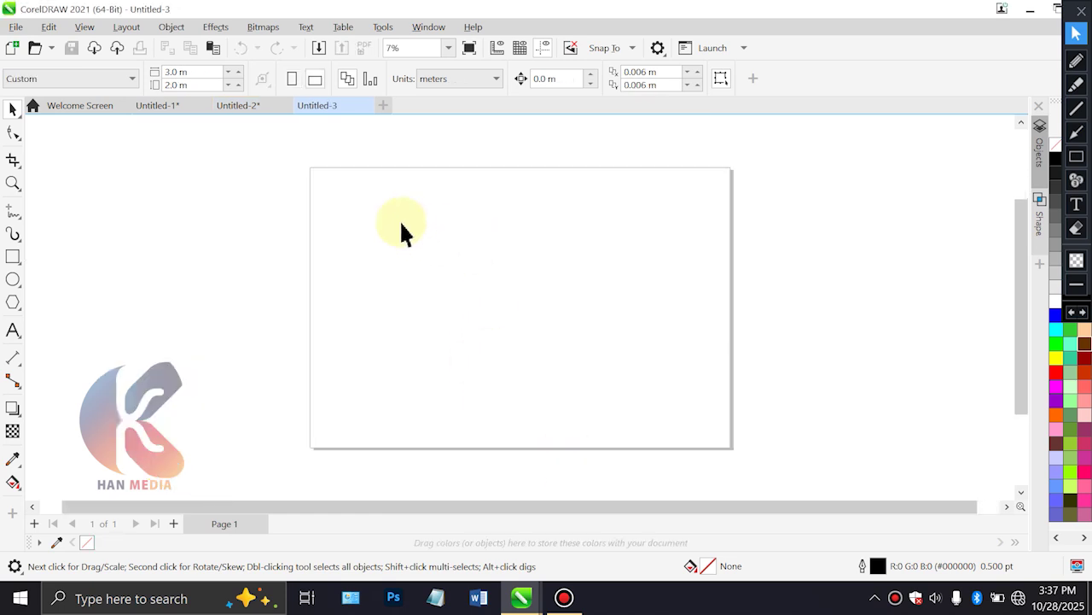
Add a name as Arial artistic text, move it to the page's upper part and scale it to about 1.39 m wide
left_click(13, 330)
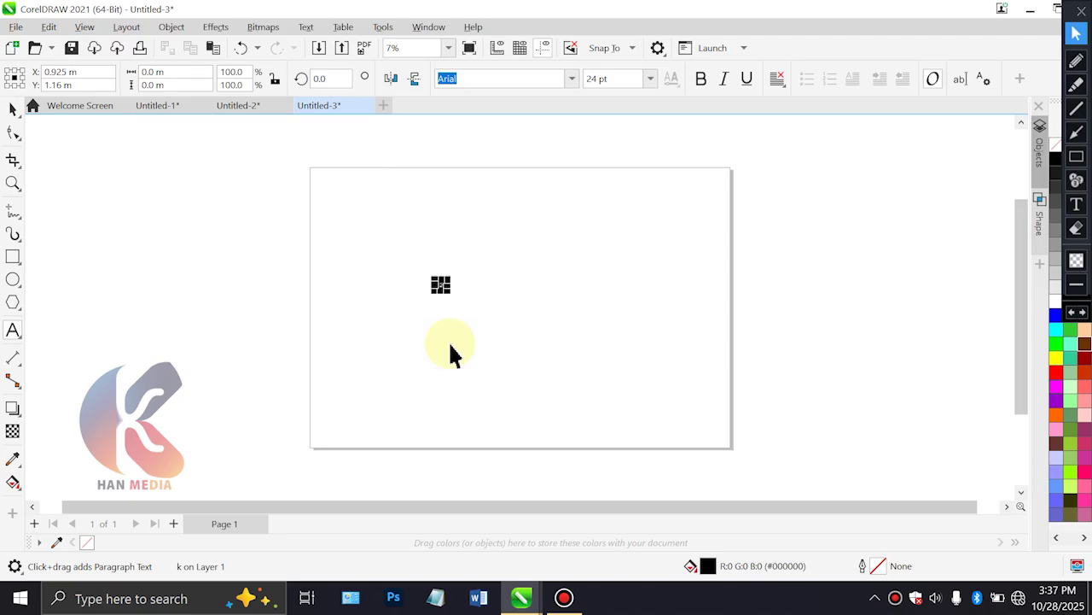
left_click(13, 108)
left_click_drag(453, 292, 725, 434)
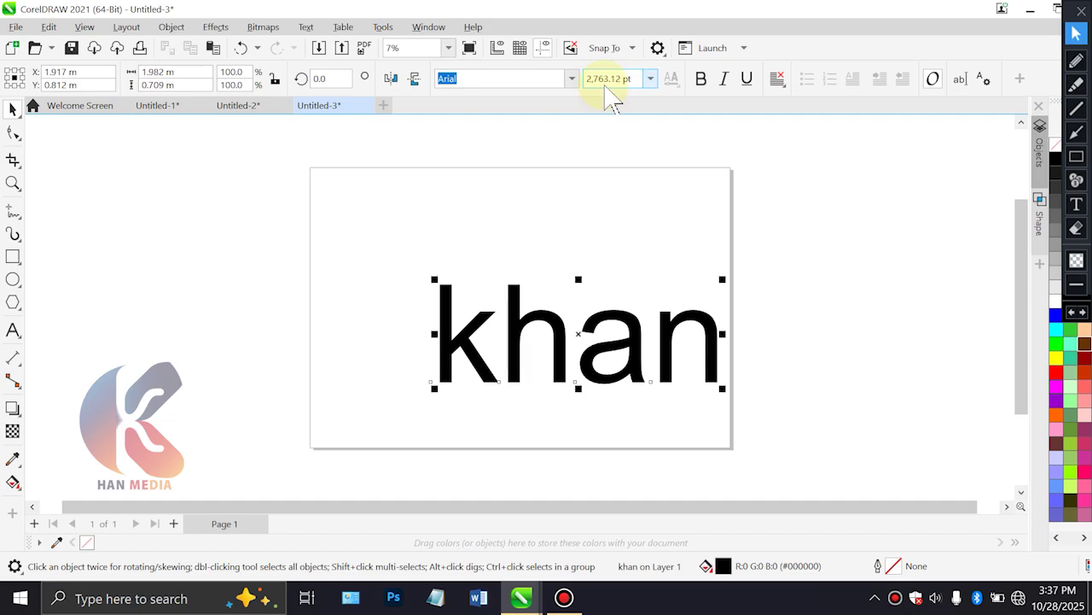
left_click_drag(624, 316, 574, 229)
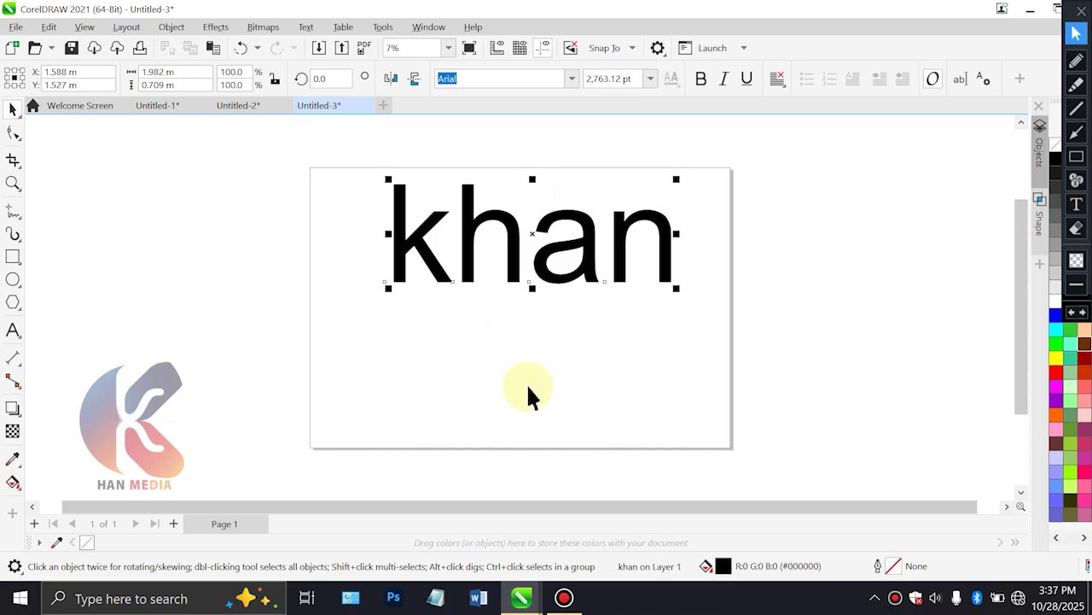
left_click_drag(675, 289, 593, 258)
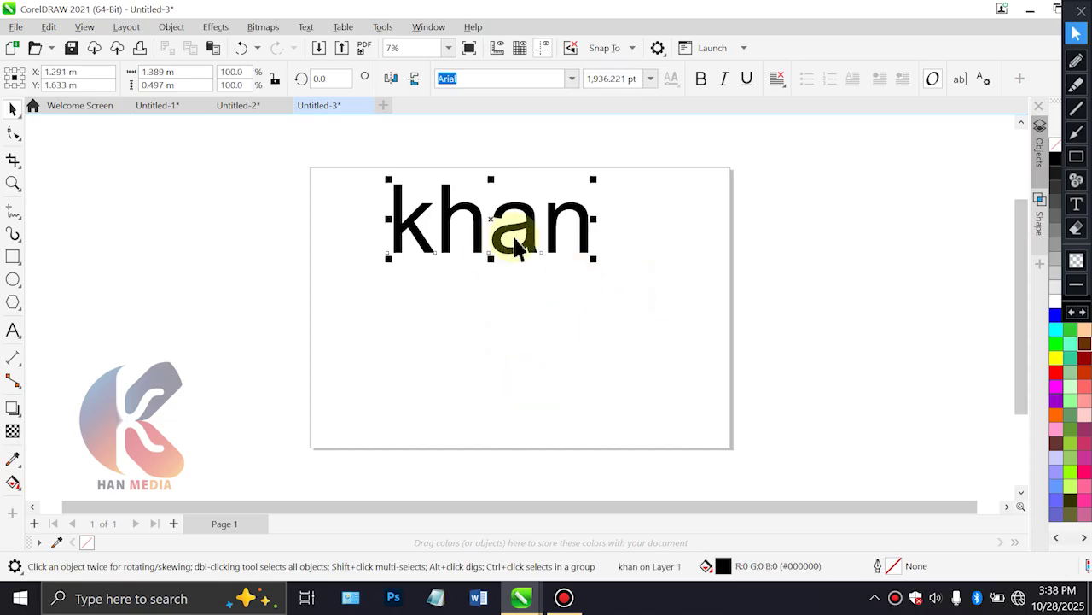
Close the Untitled-3 document without saving its changes
left_click(366, 105)
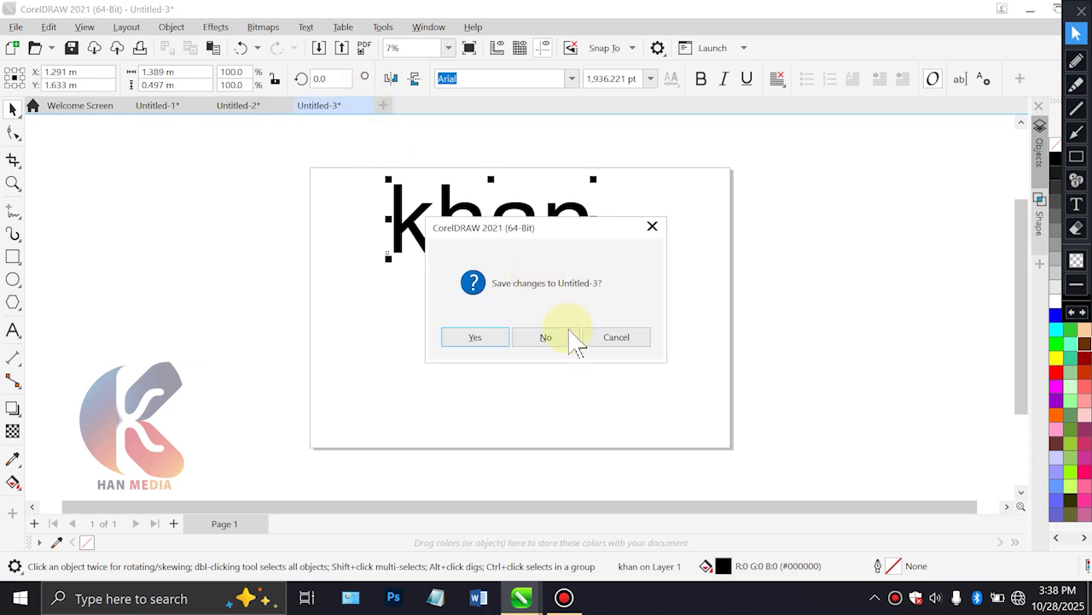
left_click(567, 337)
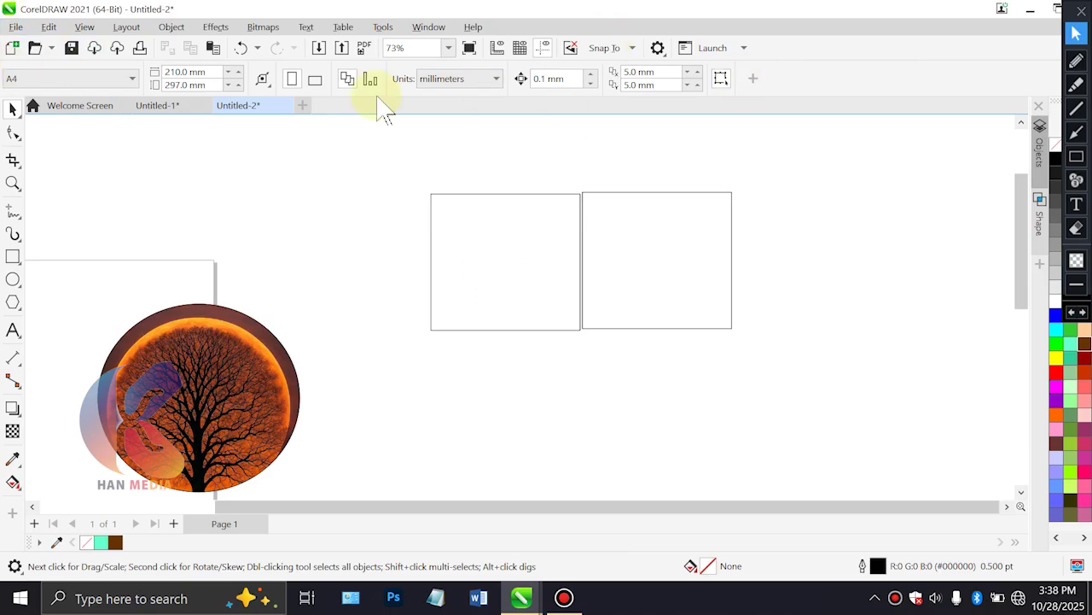
Delete all objects from Untitled-2 and set the A4 page to landscape orientation
scroll(584, 374, "down", 3)
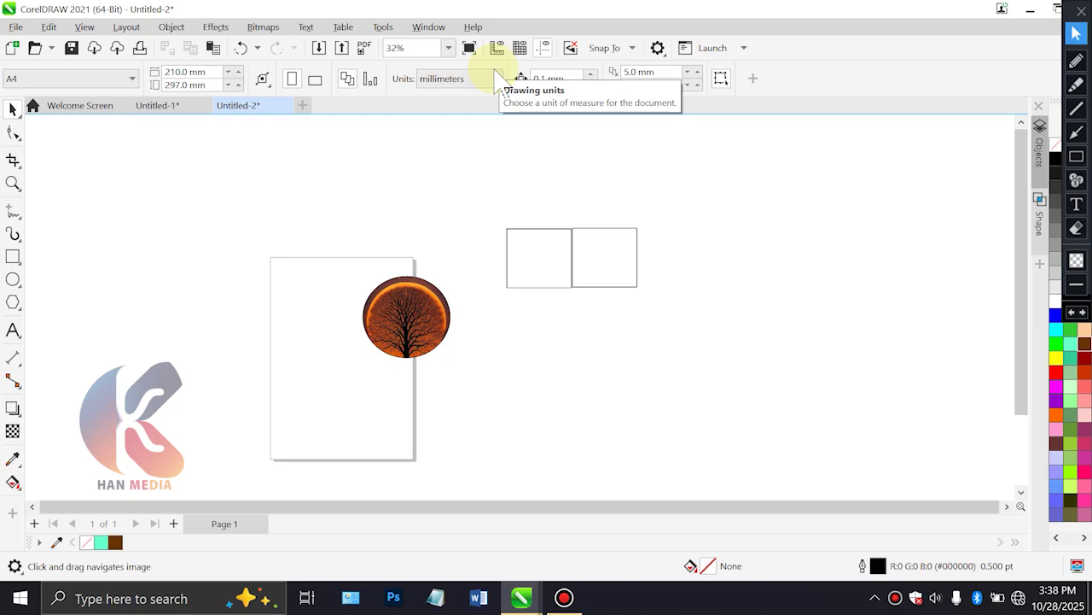
key("ctrl+a")
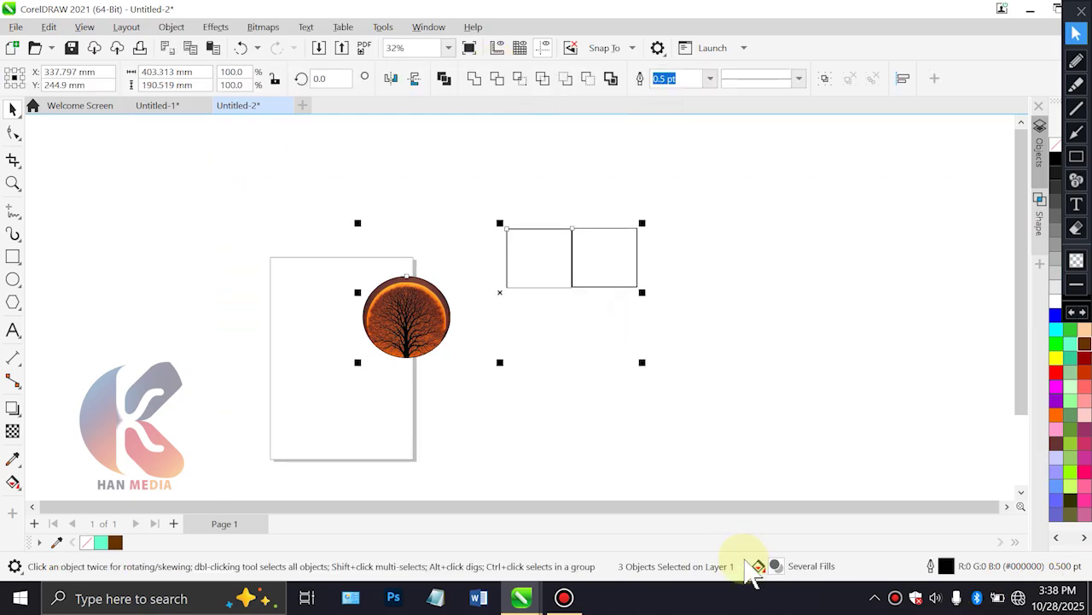
key("Delete")
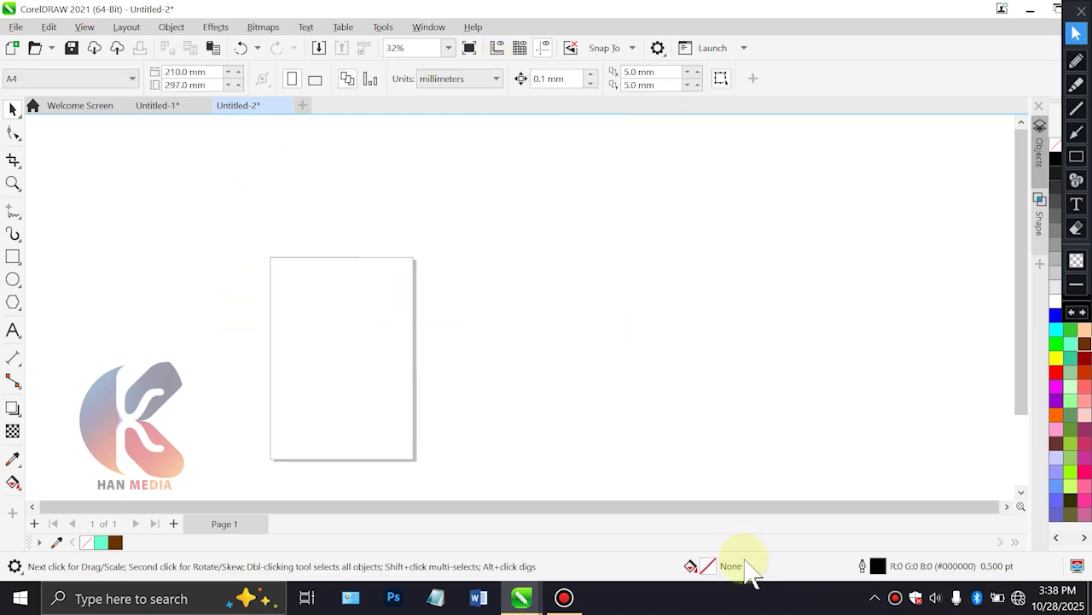
left_click(321, 78)
scroll(478, 245, "up", 3)
left_click(564, 597)
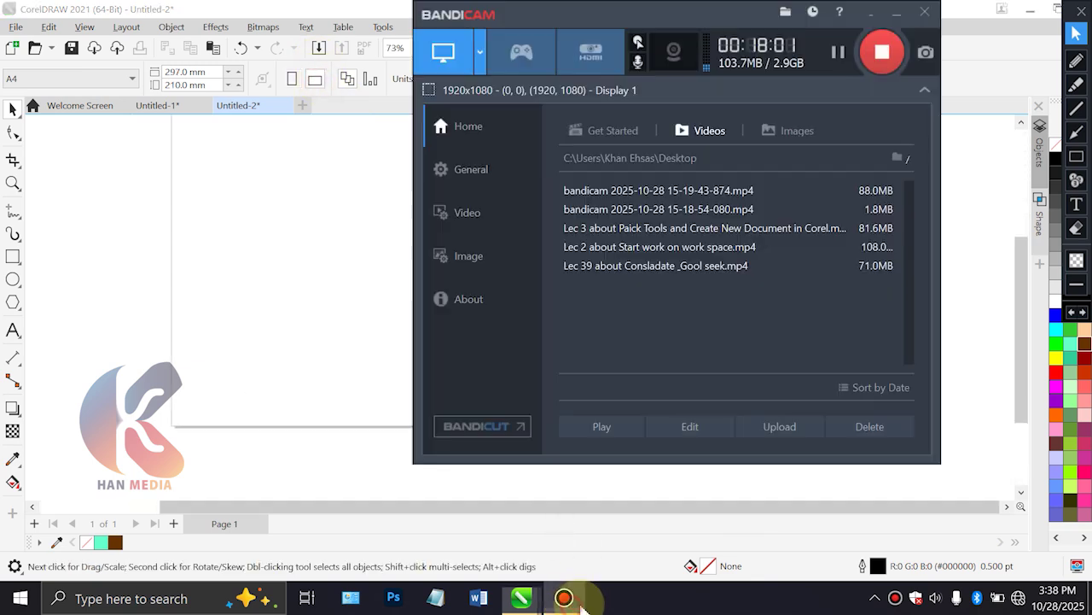
left_click(285, 176)
Draw an upright ellipse about 17 mm wide and 29 mm high on the page
left_click_drag(339, 195, 395, 277)
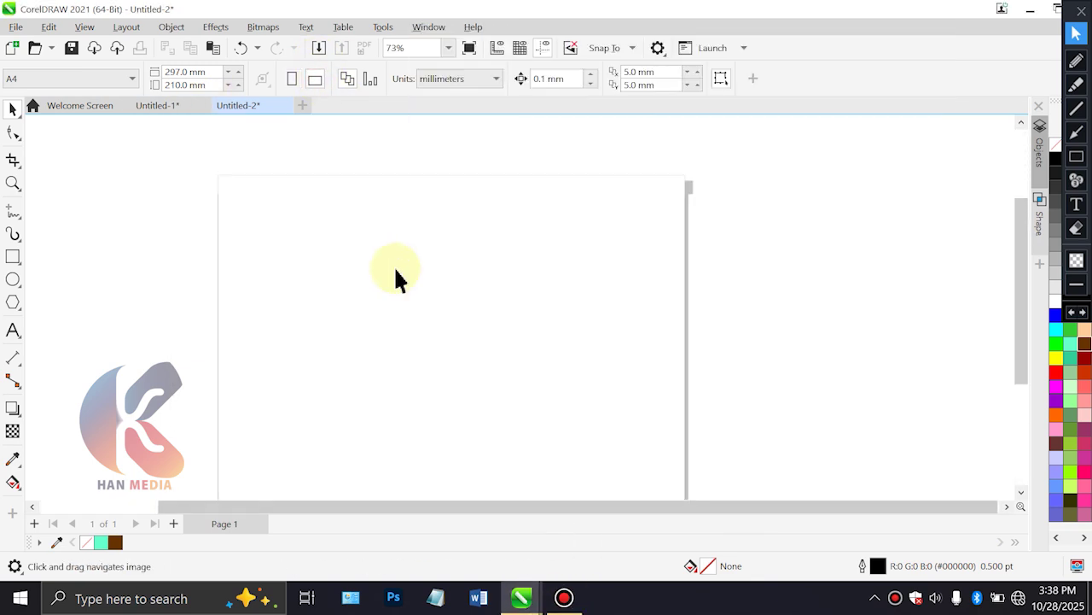
scroll(449, 239, "up", 1)
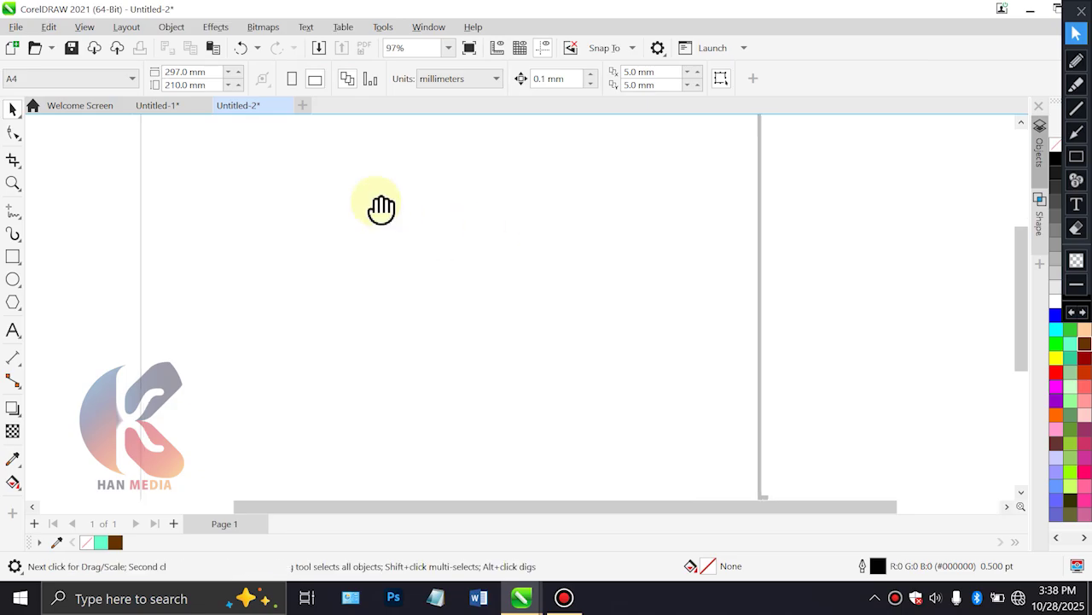
left_click_drag(382, 208, 345, 207)
scroll(290, 209, "up", 2)
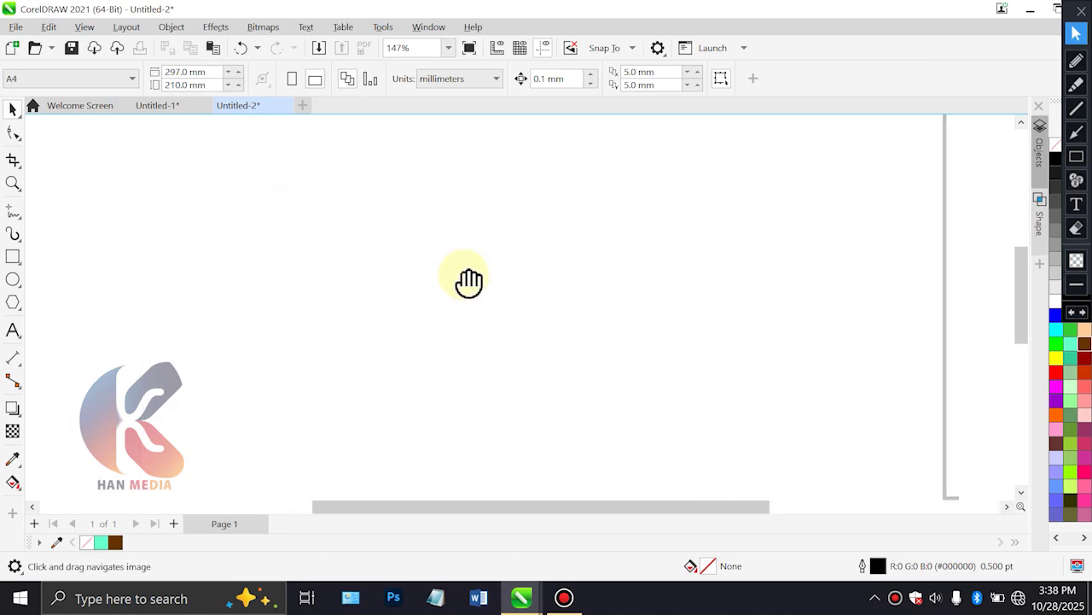
scroll(470, 282, "up", 1)
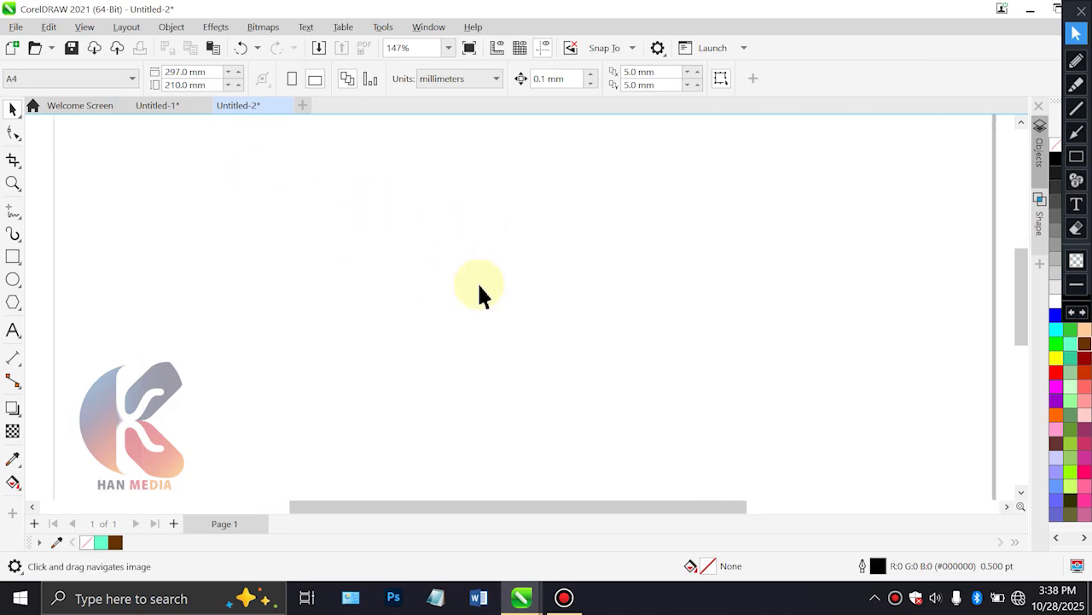
left_click(13, 279)
left_click_drag(312, 216, 375, 324)
left_click(11, 109)
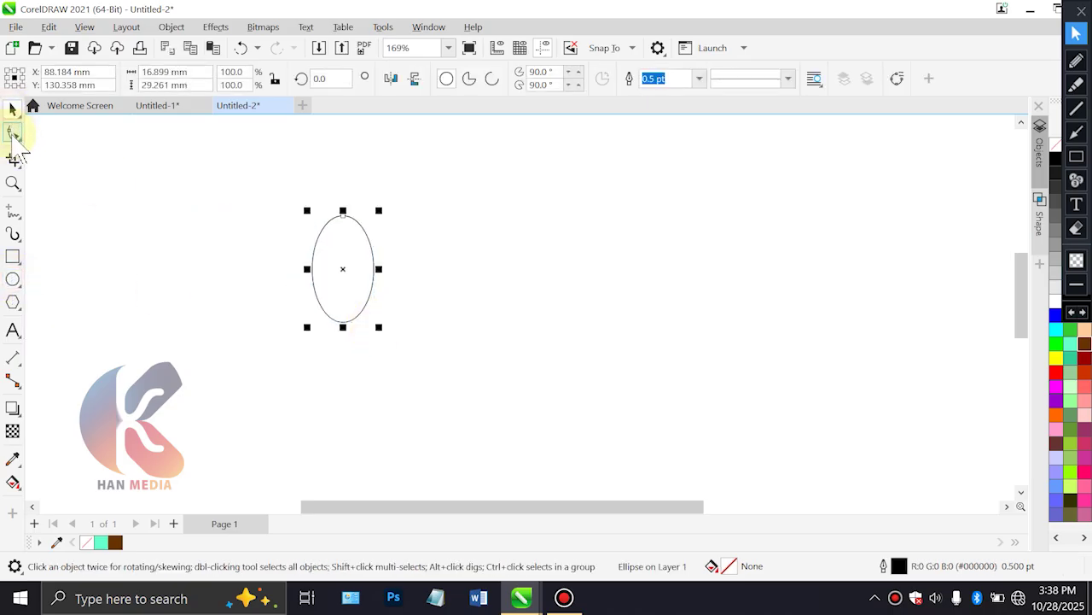
Convert the ellipse to curves so its nodes can be edited with the Shape tool
left_click(13, 133)
right_click(351, 246)
left_click(403, 159)
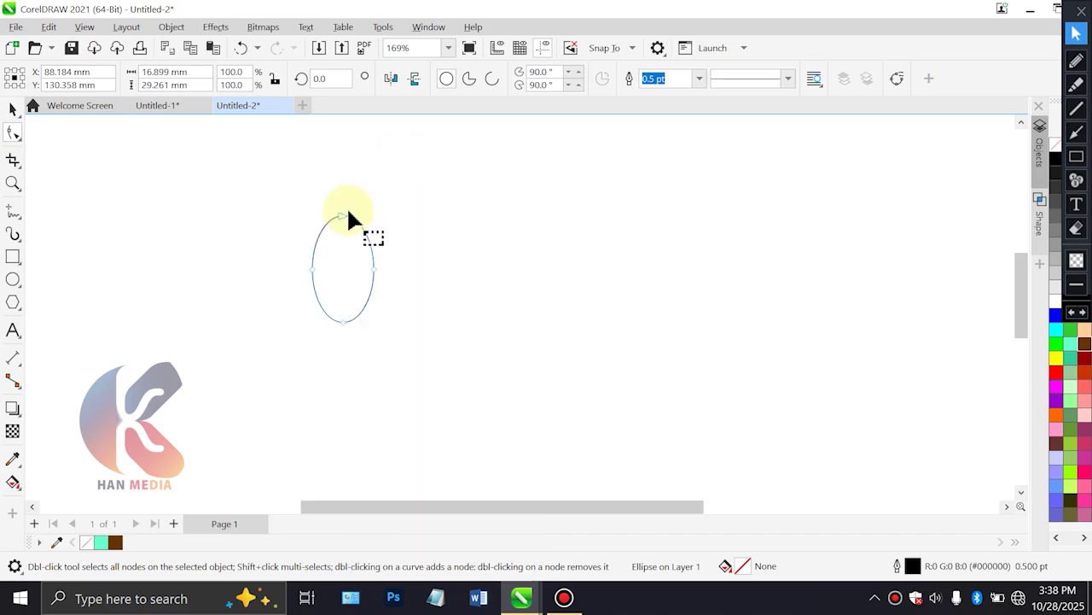
right_click(353, 242)
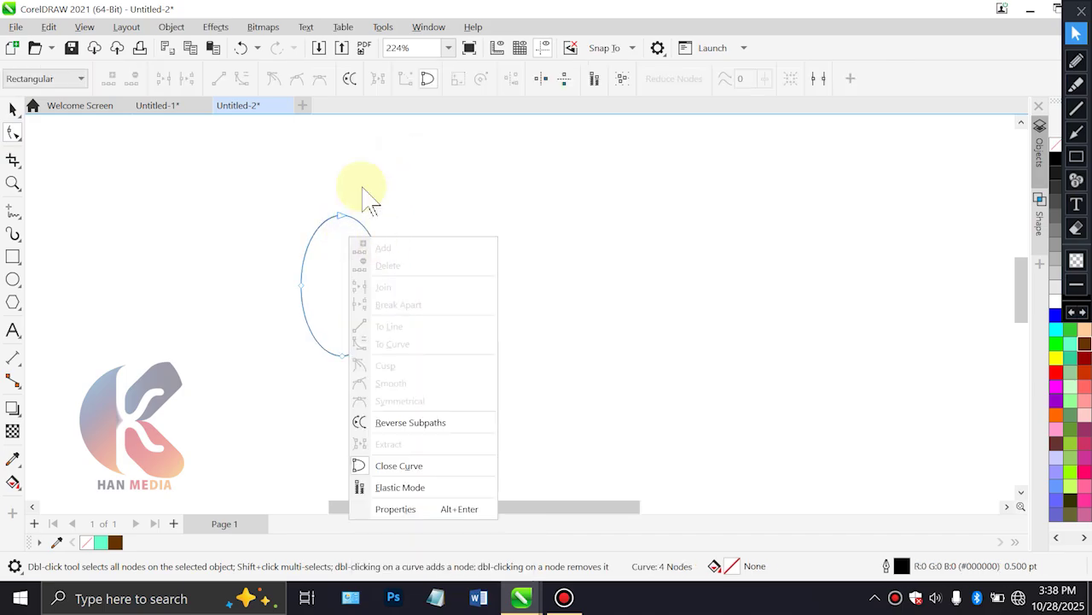
left_click(362, 166)
Pull the top and bottom nodes' curve handles in to turn the ellipse into a leaf with two pointed ends
scroll(347, 209, "up", 1)
left_click(341, 214)
scroll(340, 215, "up", 2)
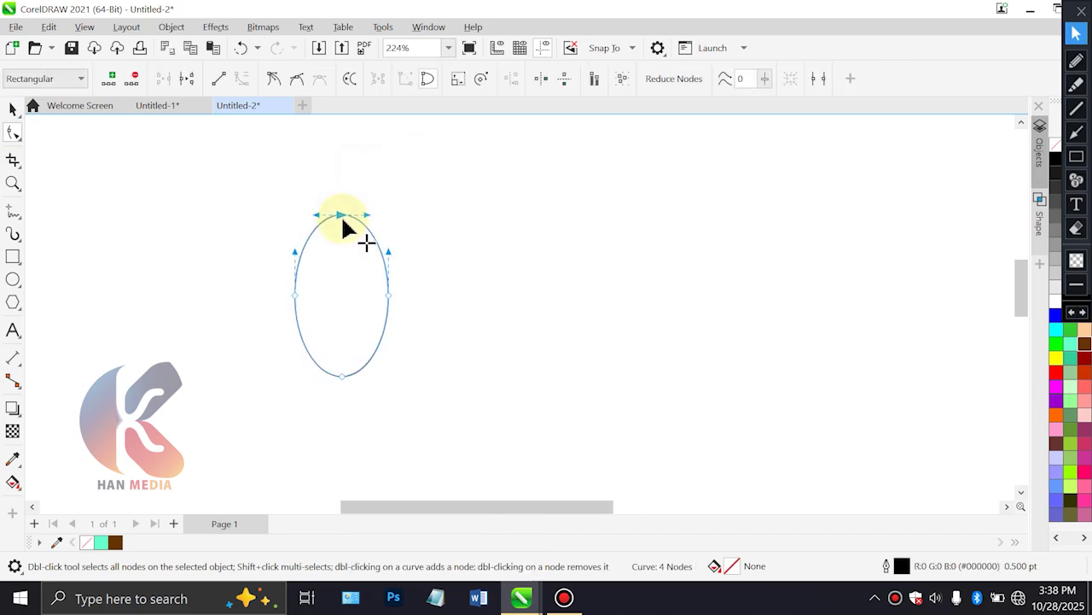
left_click_drag(368, 215, 341, 213)
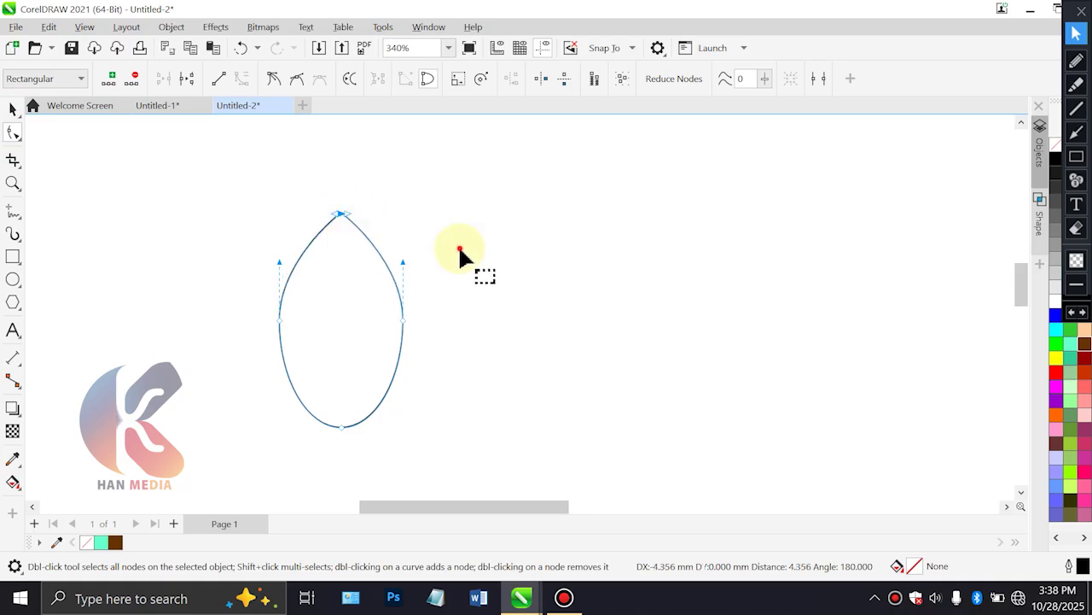
left_click(380, 296)
left_click_drag(312, 427, 344, 428)
left_click(13, 108)
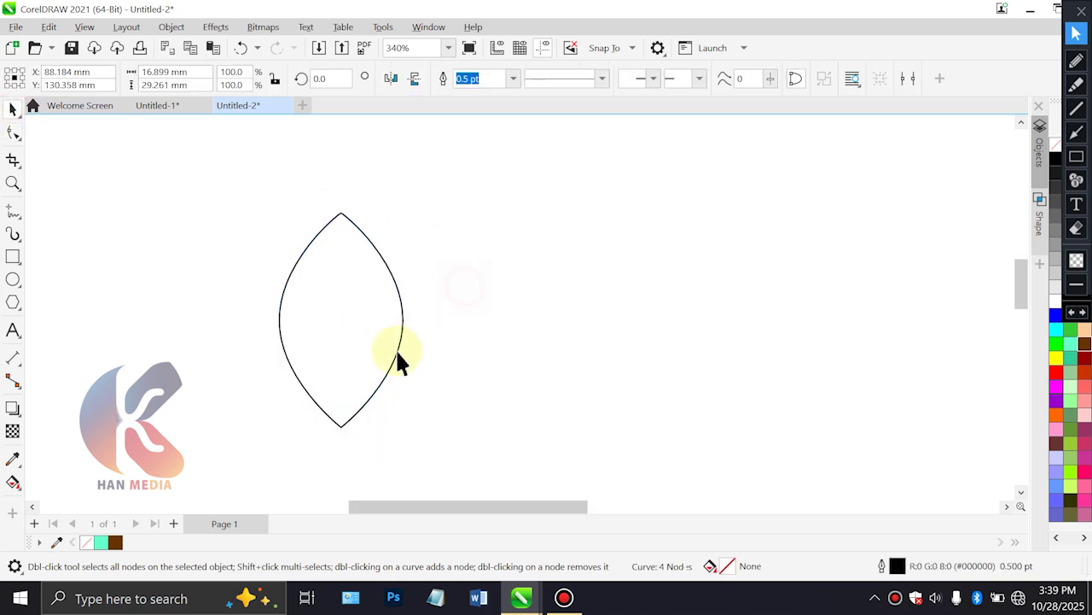
Move the leaf's rotation center to its lower tip and rotate a copy slightly clockwise around it
scroll(333, 241, "down", 1)
mouse_move(335, 242)
left_mouse_down()
mouse_move(344, 298)
mouse_move(315, 371)
left_mouse_up()
left_click(333, 330)
left_click_drag(376, 214, 391, 221)
left_click(491, 335)
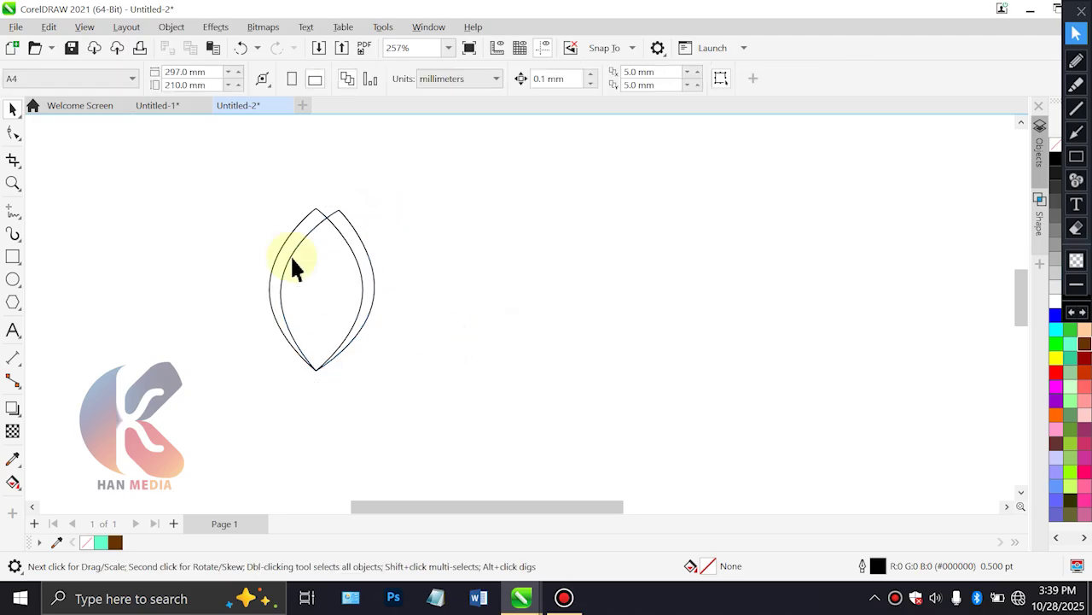
Apply Back Minus Front to the two overlapping leaves, after trying and undoing Front Minus Back
left_click_drag(670, 571, 612, 344)
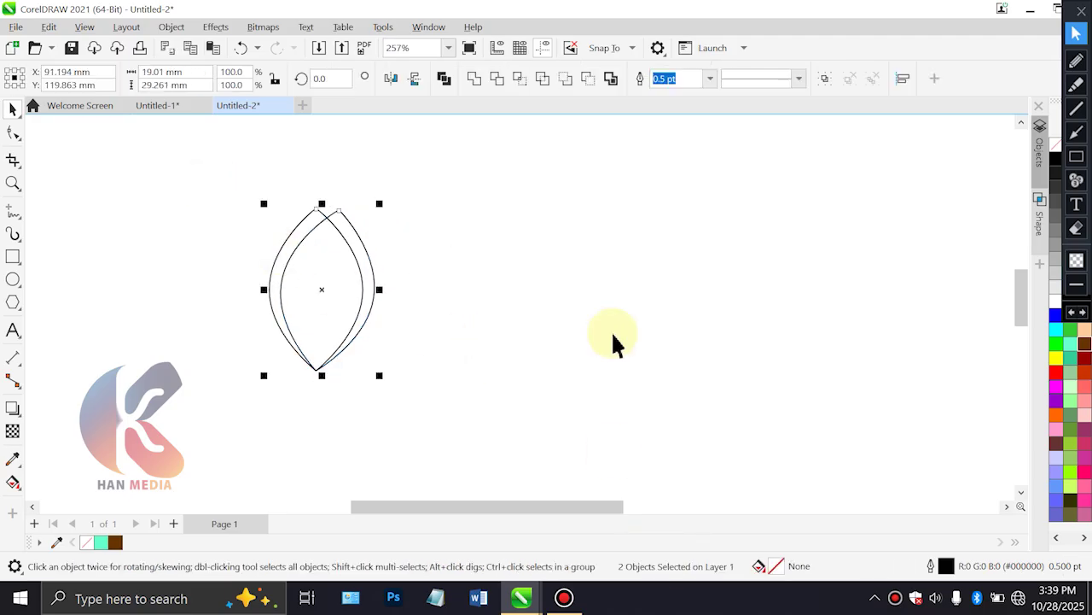
left_click(580, 81)
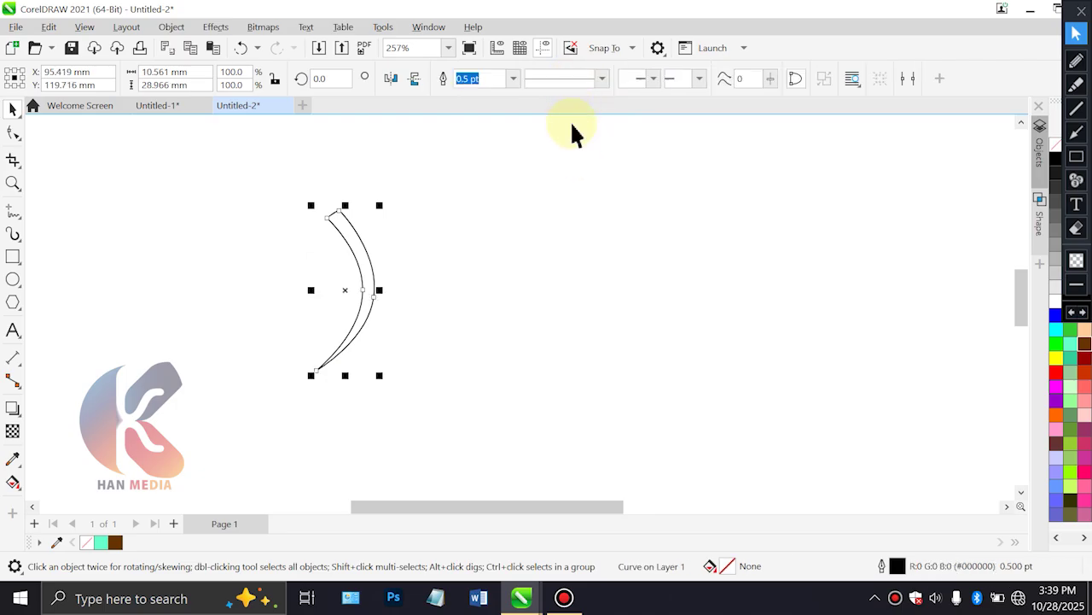
left_click(241, 49)
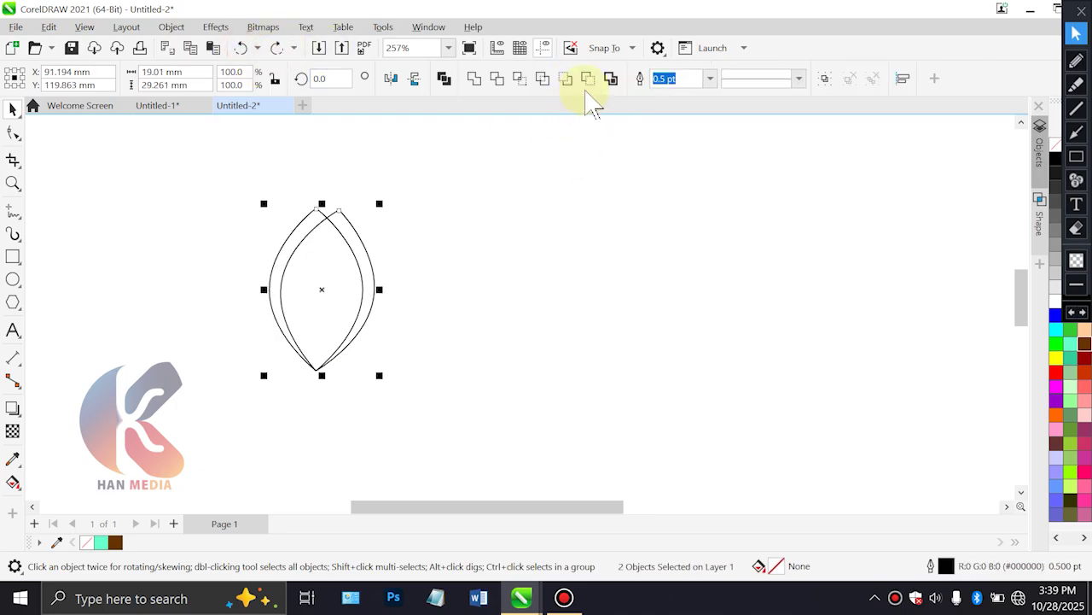
left_click(588, 79)
left_click(419, 243)
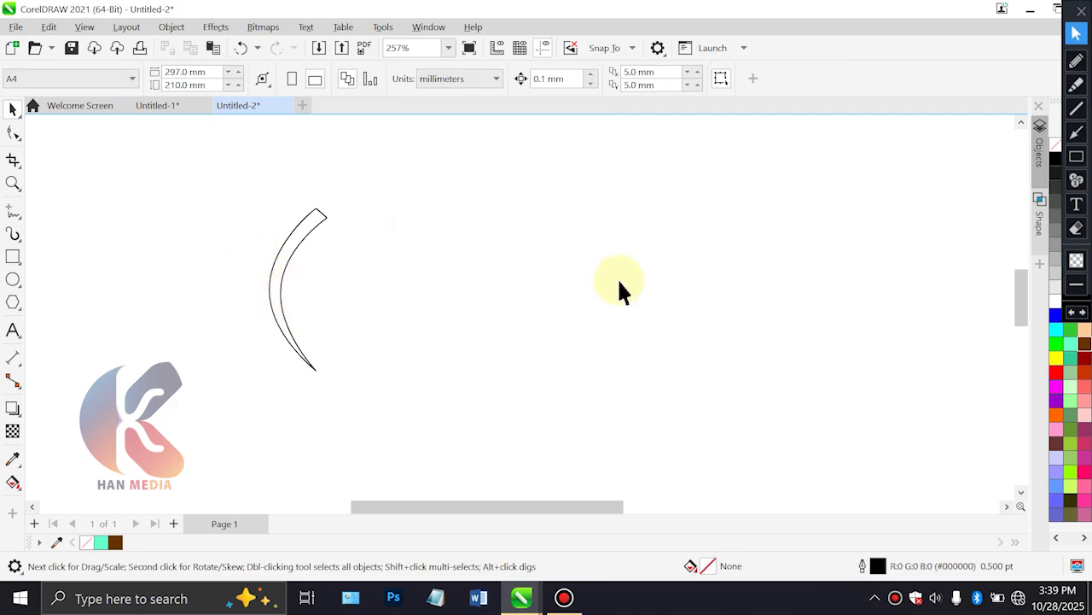
Try a black-to-white fountain fill down the crescent-shaped sliver with the Interactive Fill tool and undo it
scroll(306, 294, "up", 1)
left_click(305, 238)
left_click_drag(270, 261, 233, 239)
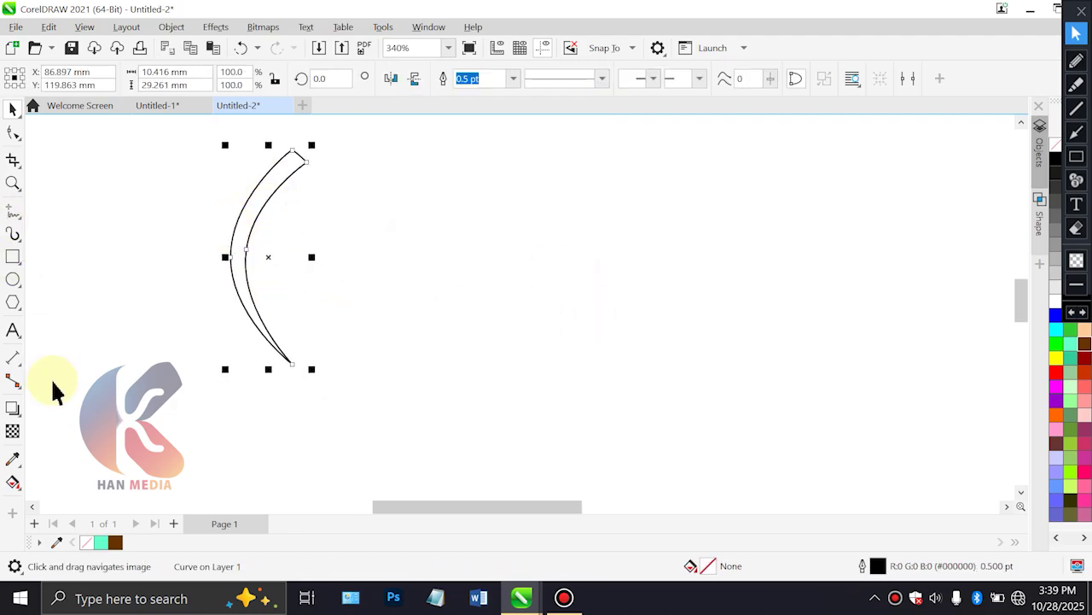
key("g")
left_click_drag(295, 153, 295, 360)
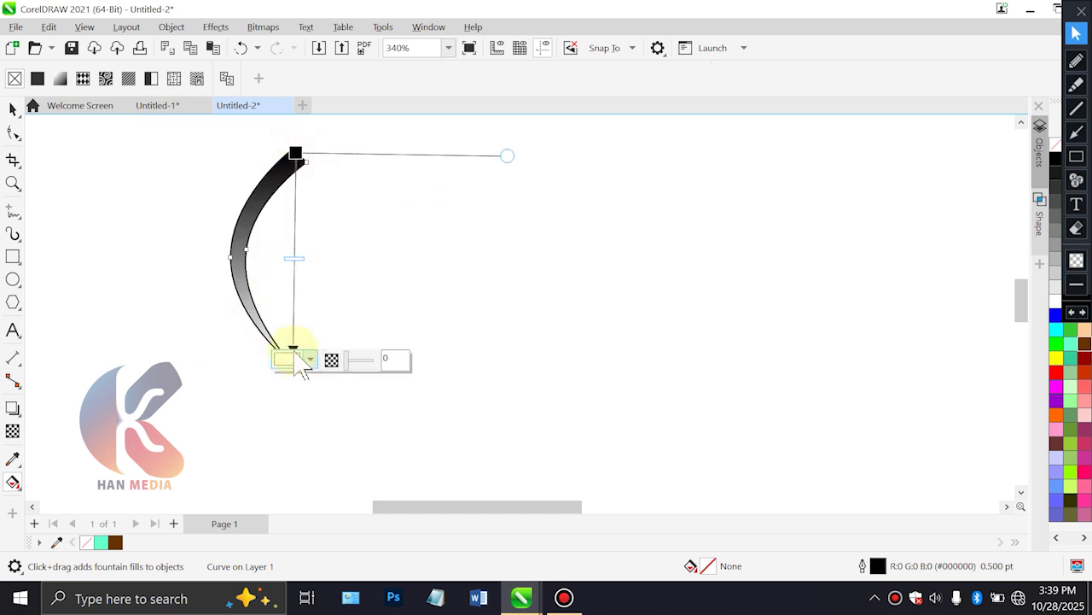
key("ctrl+z")
left_click(14, 110)
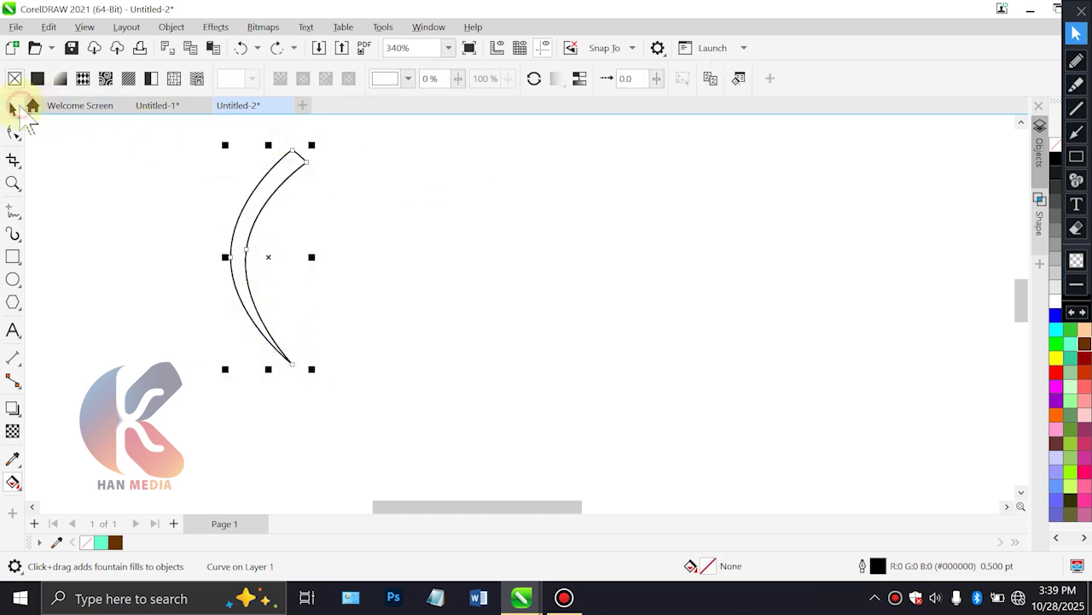
Apply a linear black-to-white fountain fill to the crescent from its upper end to its lower tip
left_click_drag(22, 488, 107, 483)
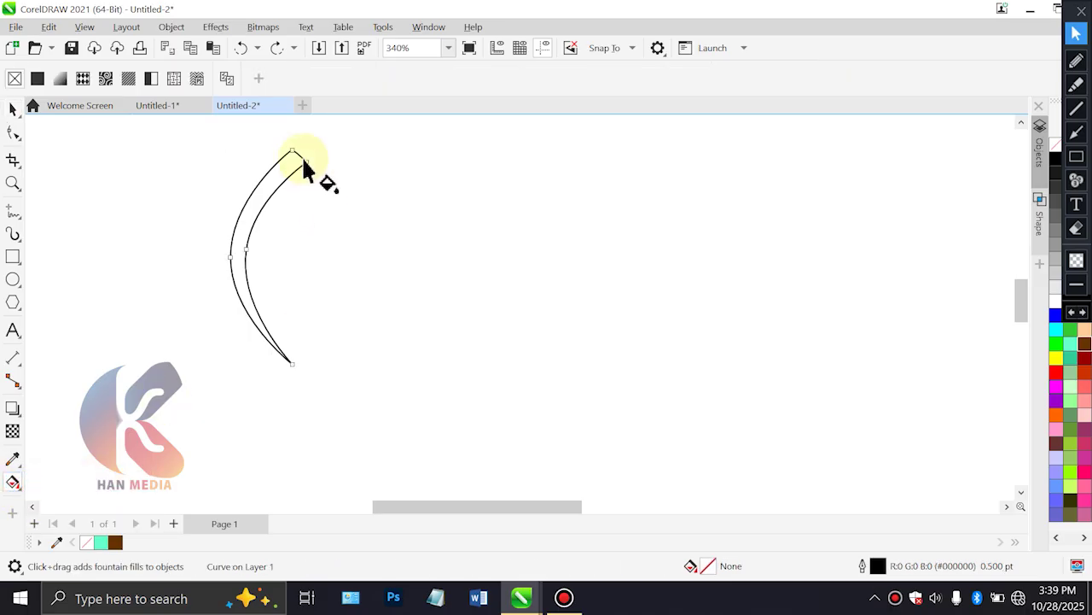
left_click_drag(303, 160, 293, 378)
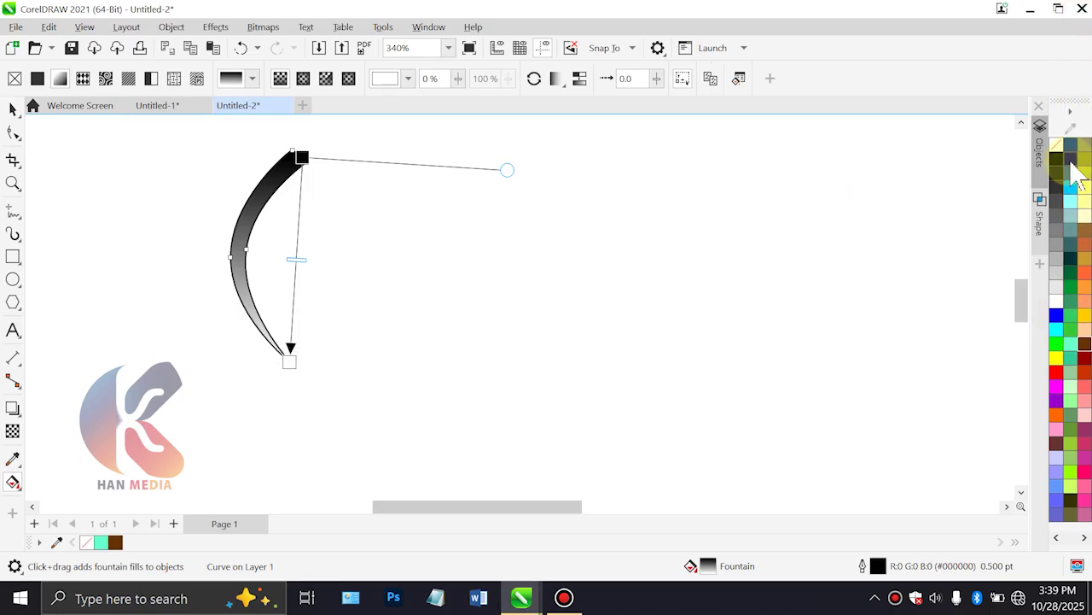
Recolor the crescent's fountain fill dark blue at both ends and add a light blue color node at 44% along it
left_click_drag(1077, 147, 302, 157)
left_click_drag(1067, 156, 291, 364)
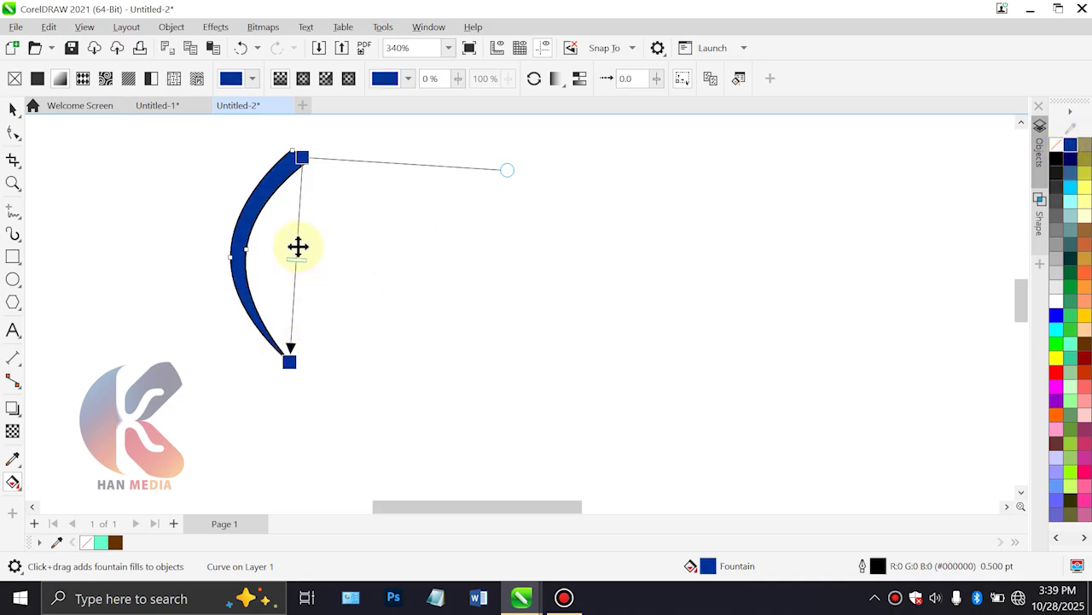
double_click(298, 247)
left_click(312, 297)
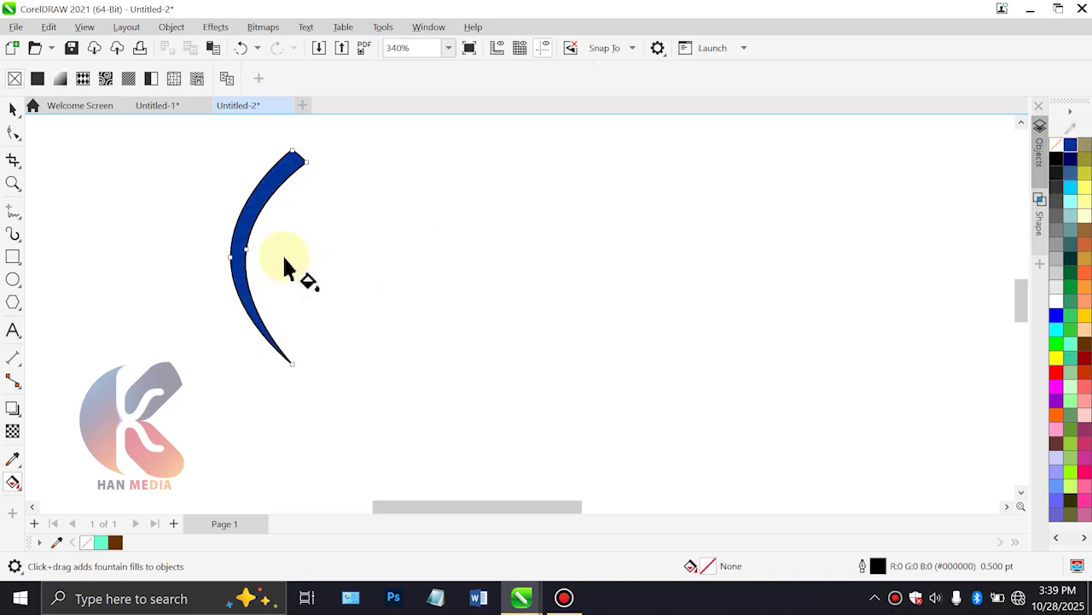
left_click(248, 240)
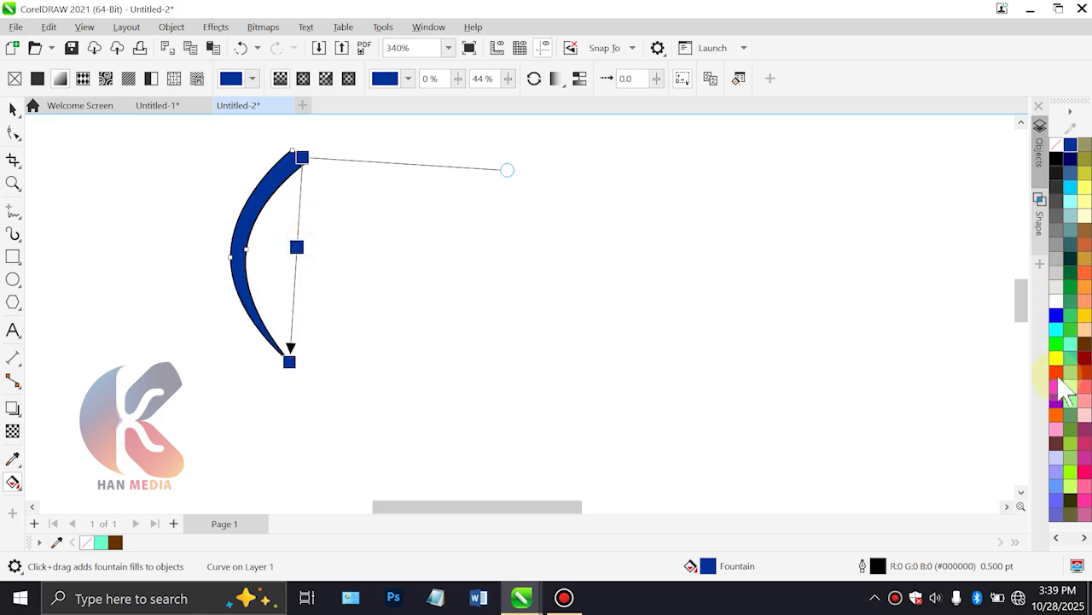
left_click(1070, 187)
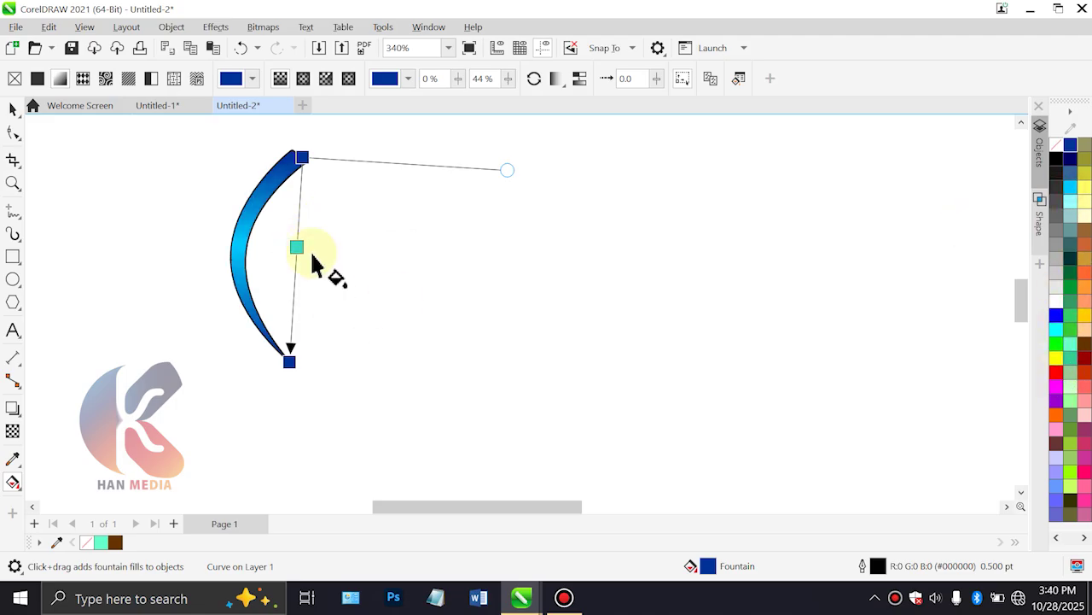
Remove the outline from the gradient-filled crescent
left_click(15, 108)
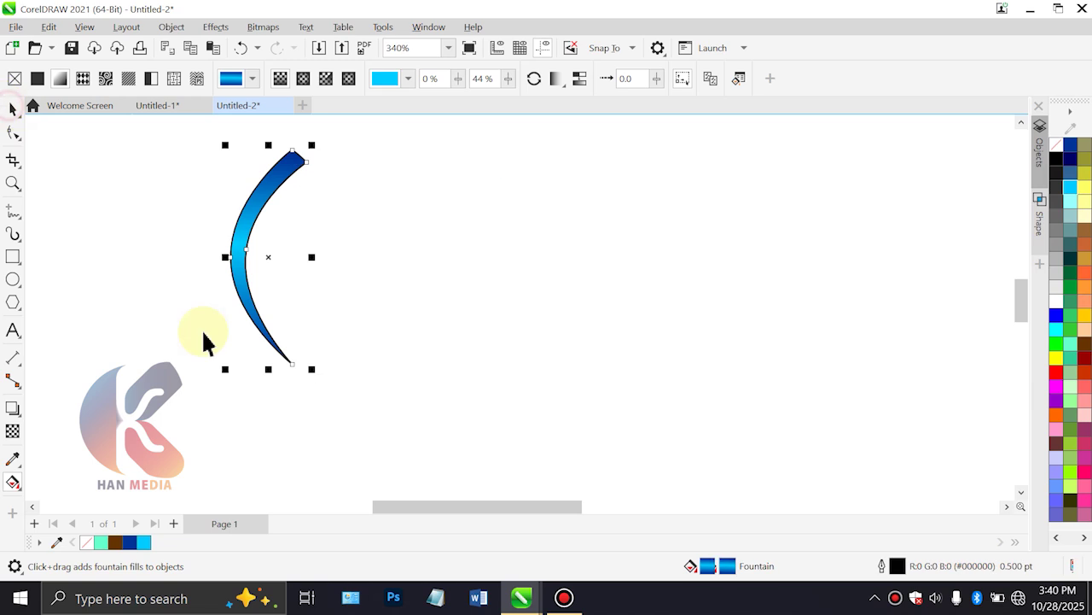
right_click(87, 545)
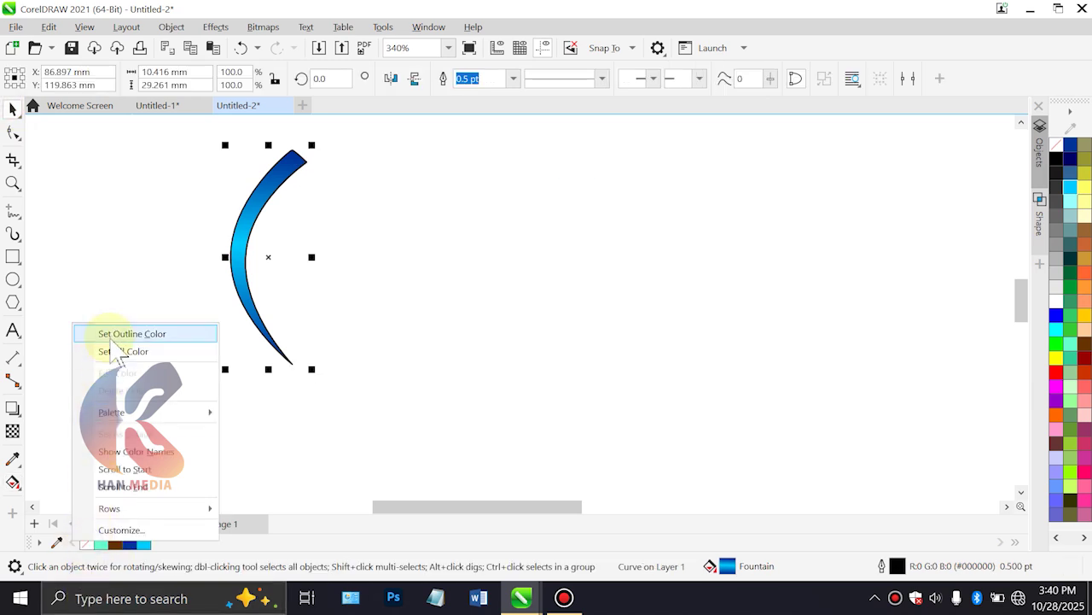
left_click(111, 333)
Move the crescent's rotation center to its lower tip and rotate a copy slightly clockwise, to an angle of about 352.4 degrees
left_click(248, 225)
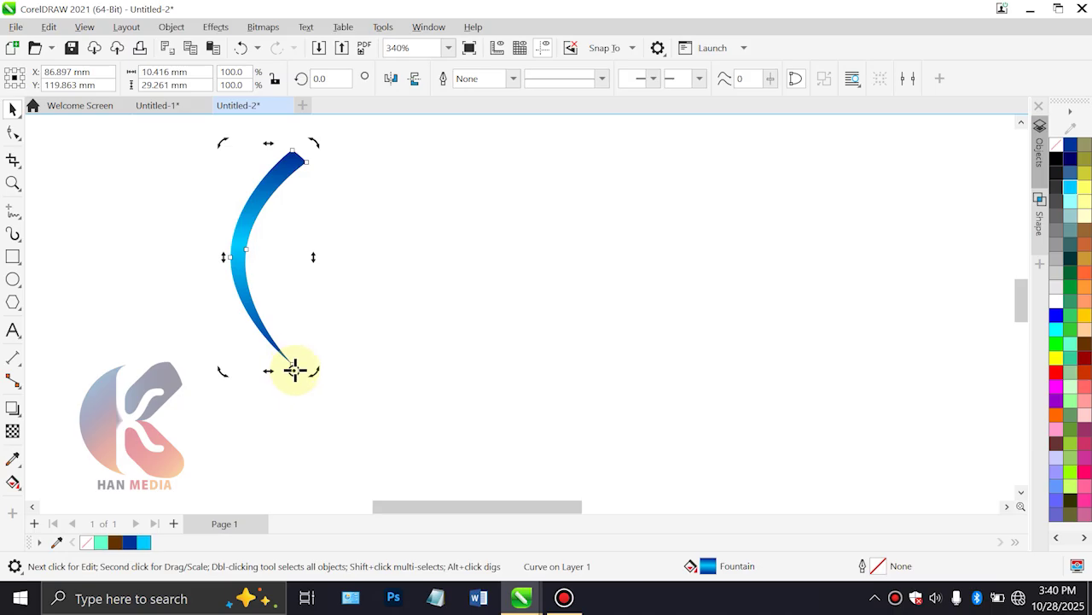
left_click_drag(294, 365, 293, 365)
left_click_drag(316, 148, 343, 175)
key("ctrl+z")
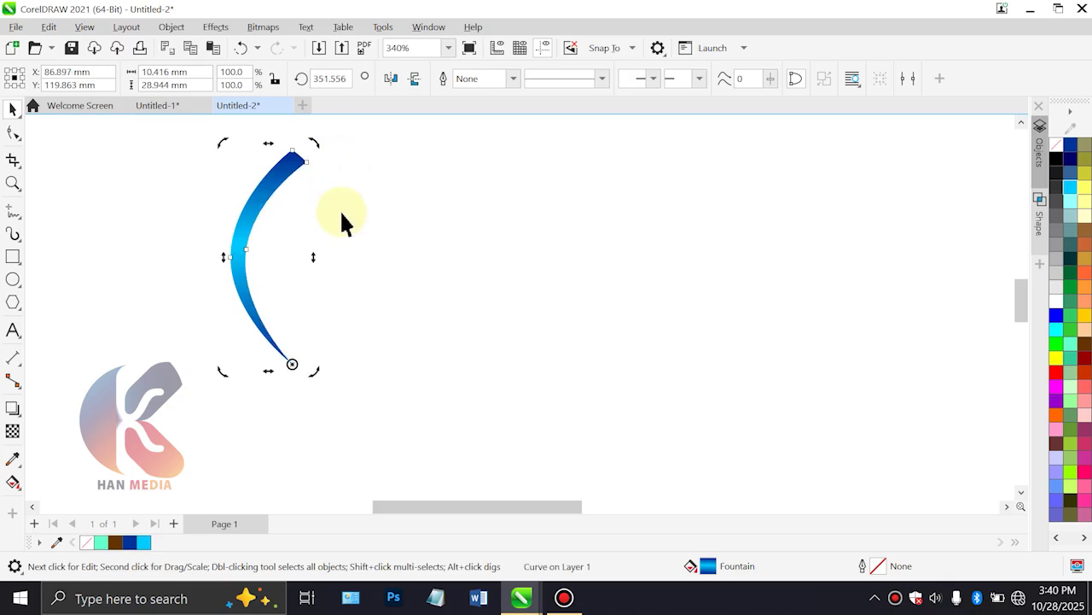
left_click_drag(316, 142, 339, 168)
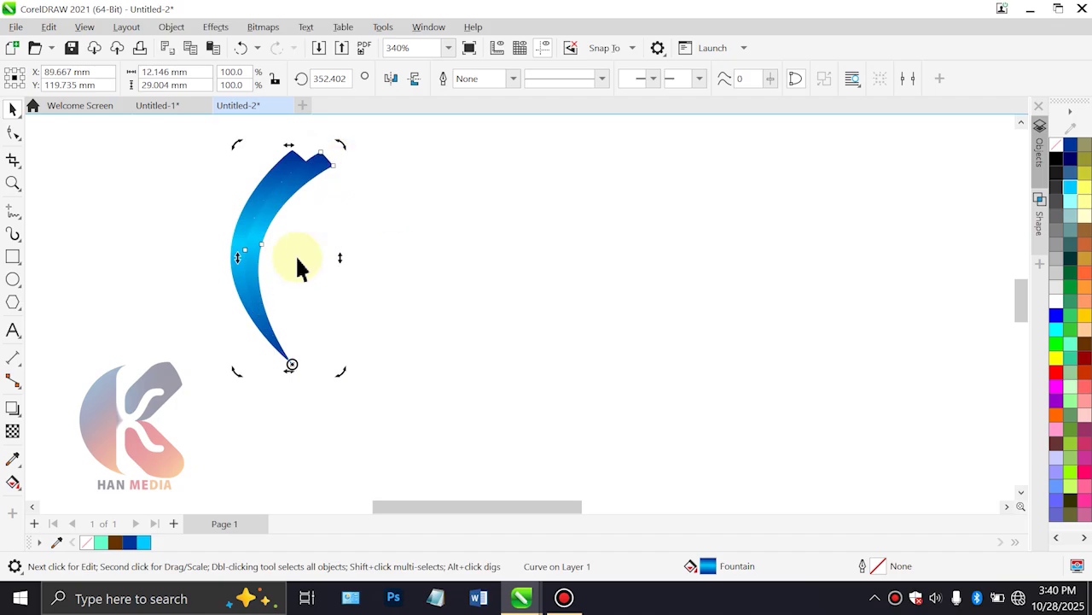
Recolor the copied crescent's fountain fill light blue at both ends and white at the middle node
key("g")
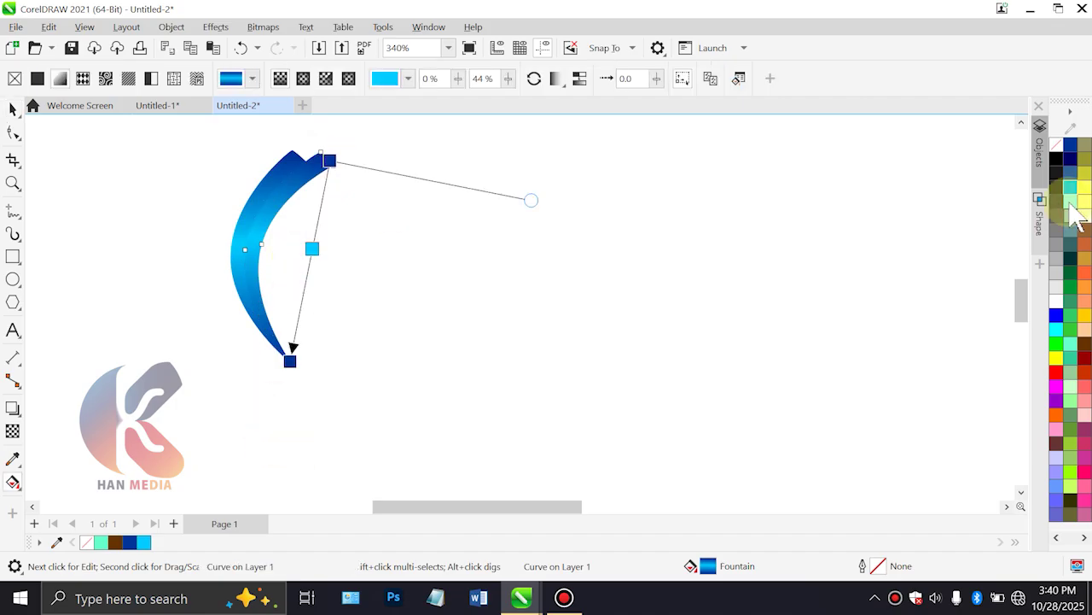
left_click_drag(1070, 191, 333, 167)
left_click_drag(1070, 187, 293, 363)
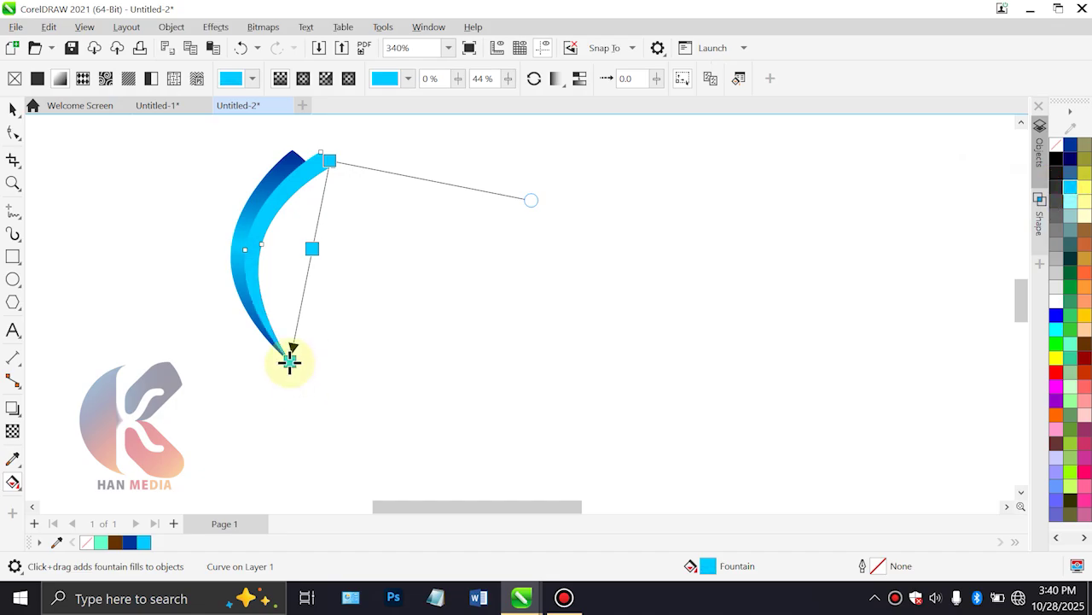
left_click(311, 247)
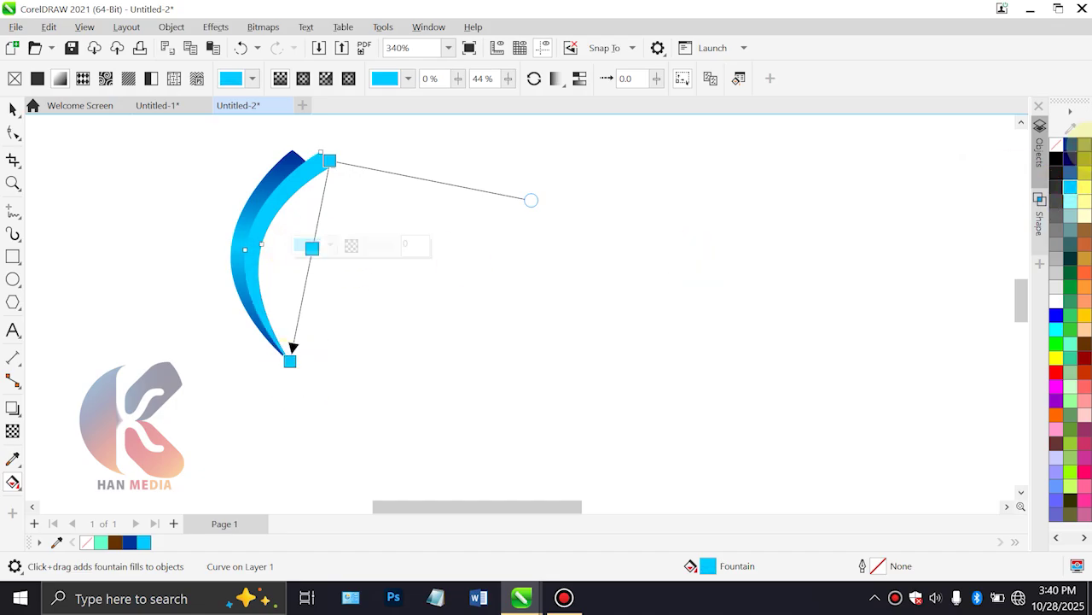
left_click(1056, 301)
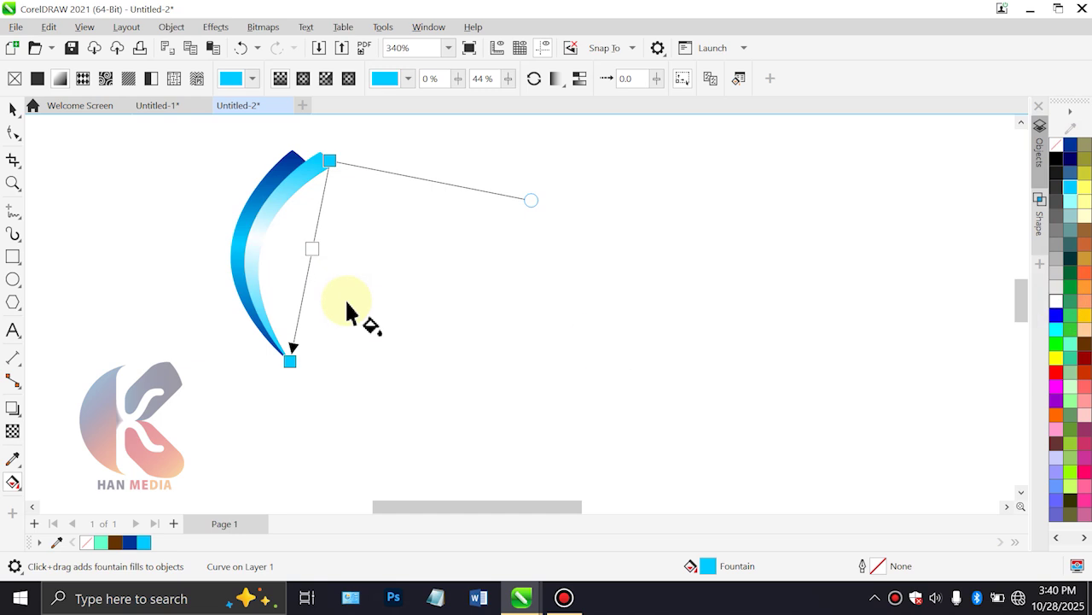
Group the dark blue crescent with its light blue and white copy
left_click(13, 108)
scroll(182, 290, "down", 1)
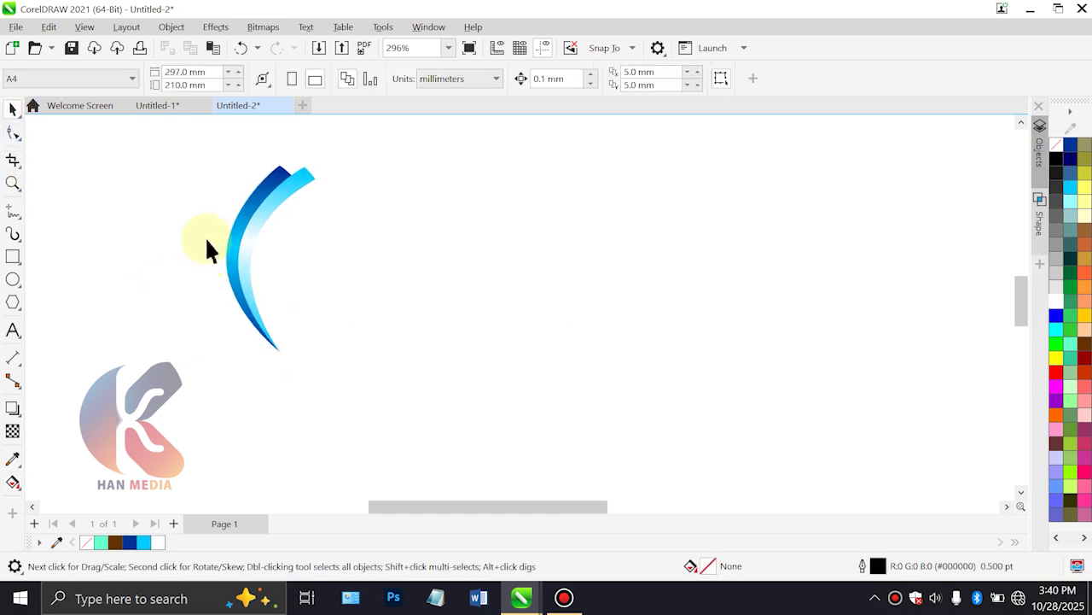
left_click_drag(188, 154, 439, 445)
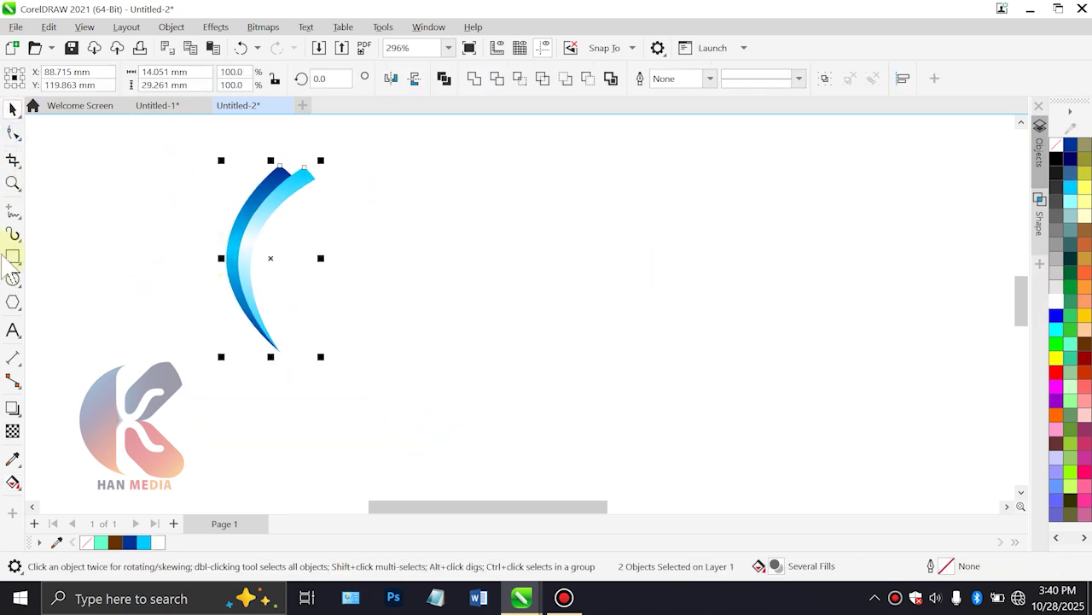
key("ctrl+g")
Move the crescent group's rotation center to its lower tip and rotate a copy clockwise to 345 degrees
left_click(284, 210)
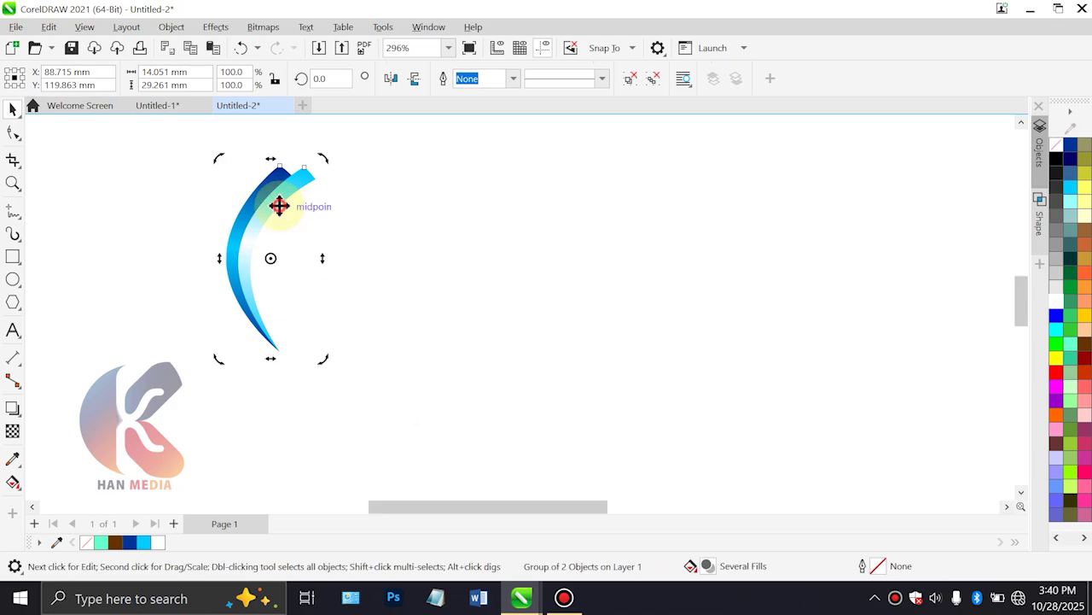
left_click_drag(270, 258, 279, 353)
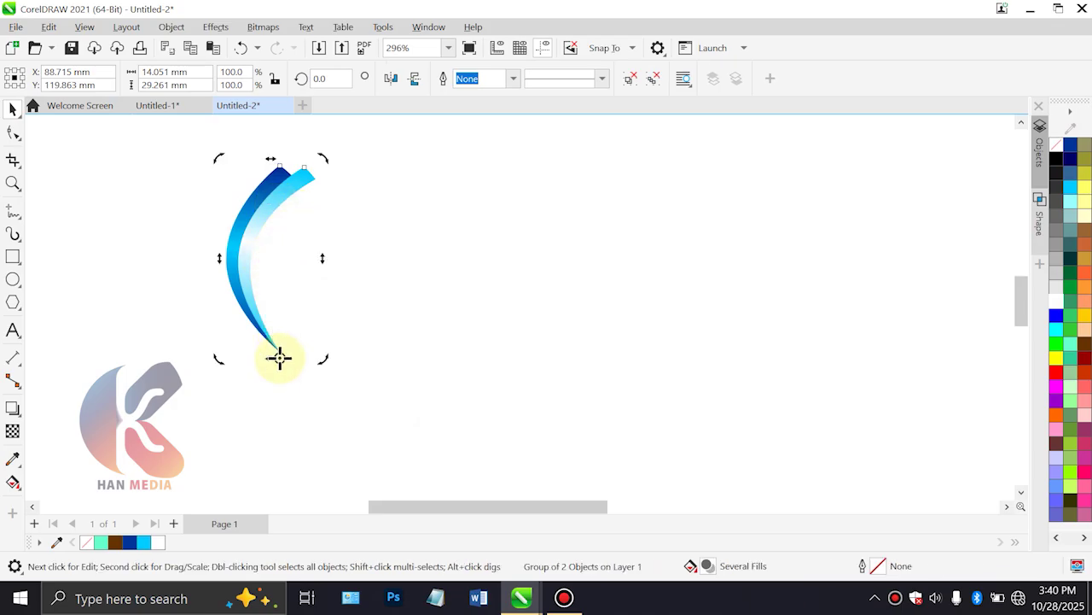
left_click_drag(325, 164, 353, 188)
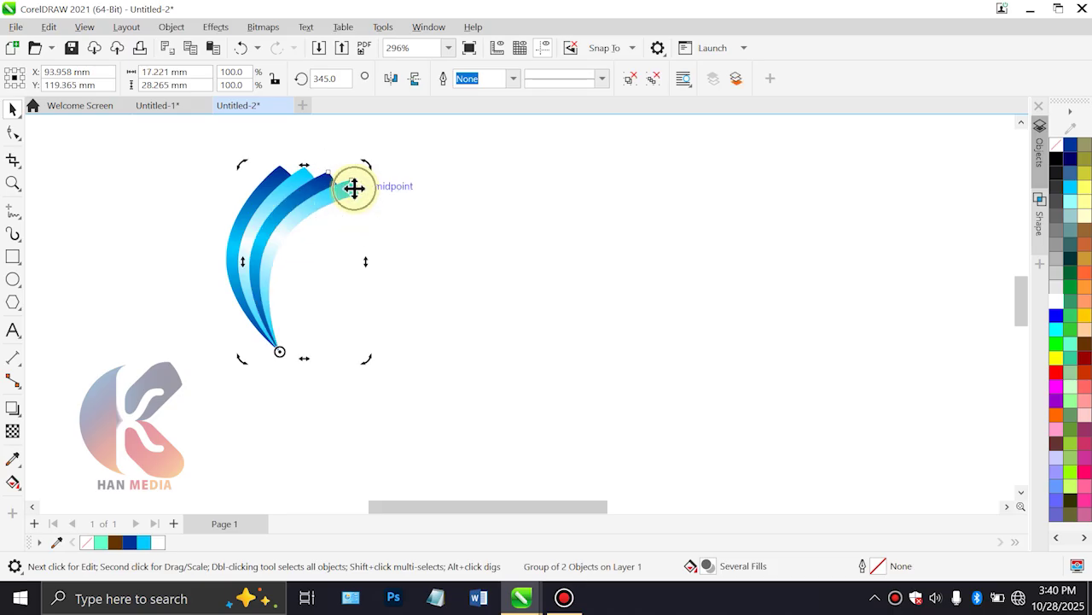
Repeat the rotated duplication of the crescent pair around the lower tip until the copies complete a full circle
key("ctrl+r")
key("ctrl+r")
key("ctrl+r")
key("ctrl+r")
key("ctrl+r")
key("ctrl+r")
key("ctrl+r")
key("ctrl+r")
key("ctrl+r")
key("ctrl+r")
key("ctrl+r")
key("ctrl+r")
key("ctrl+r")
key("ctrl+r")
key("ctrl+r")
key("ctrl+r")
key("ctrl+r")
key("ctrl+r")
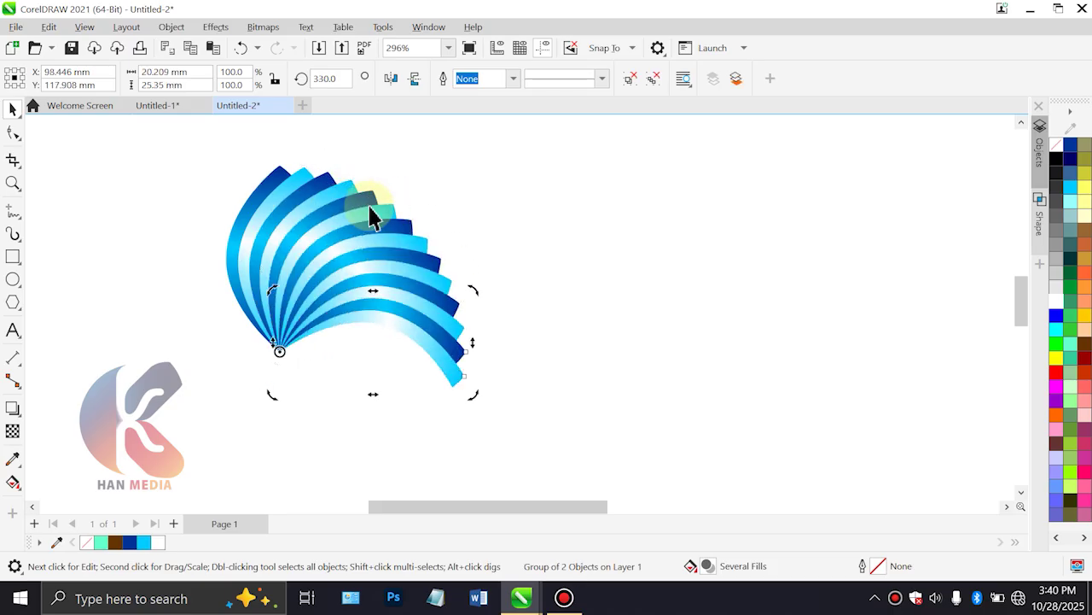
key("ctrl+r")
key("ctrl+r")
left_click(540, 245)
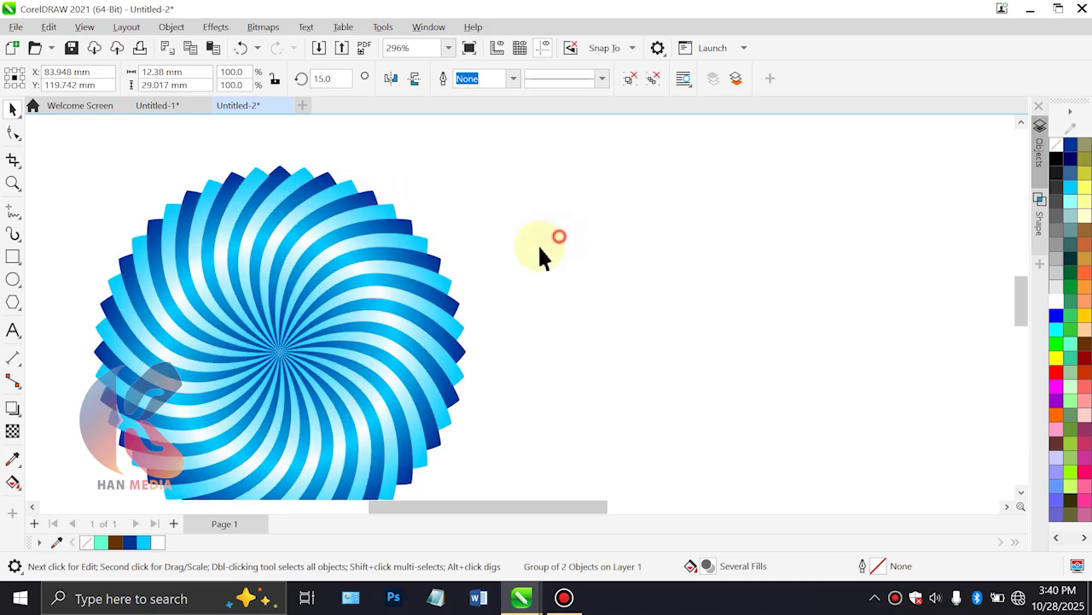
scroll(541, 253, "down", 2)
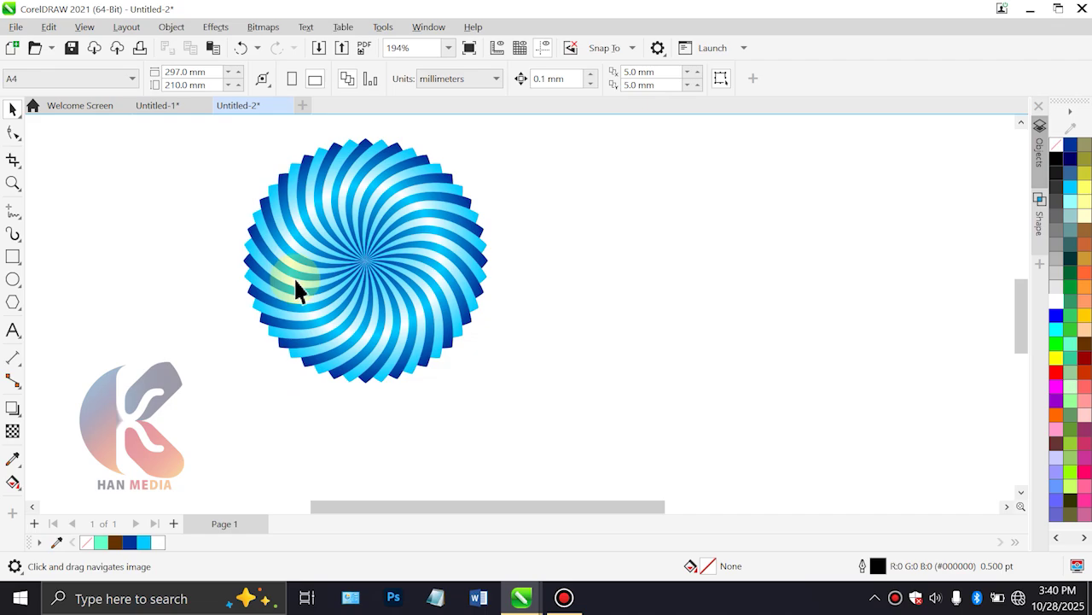
scroll(294, 277, "down", 1)
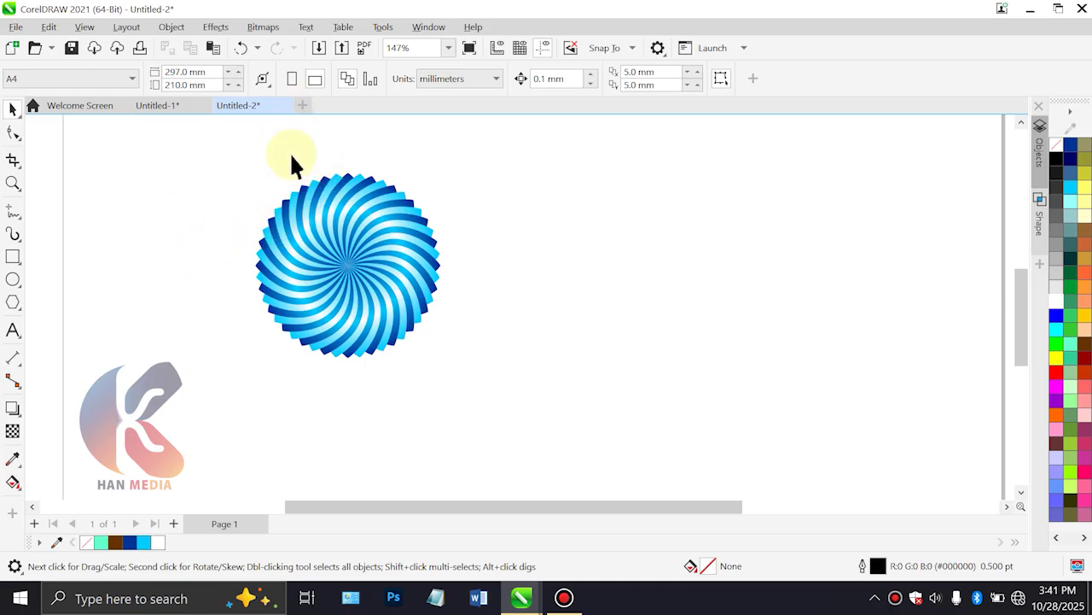
Group all the crescent pairs of the circular swirl into one object
left_click_drag(226, 137, 547, 414)
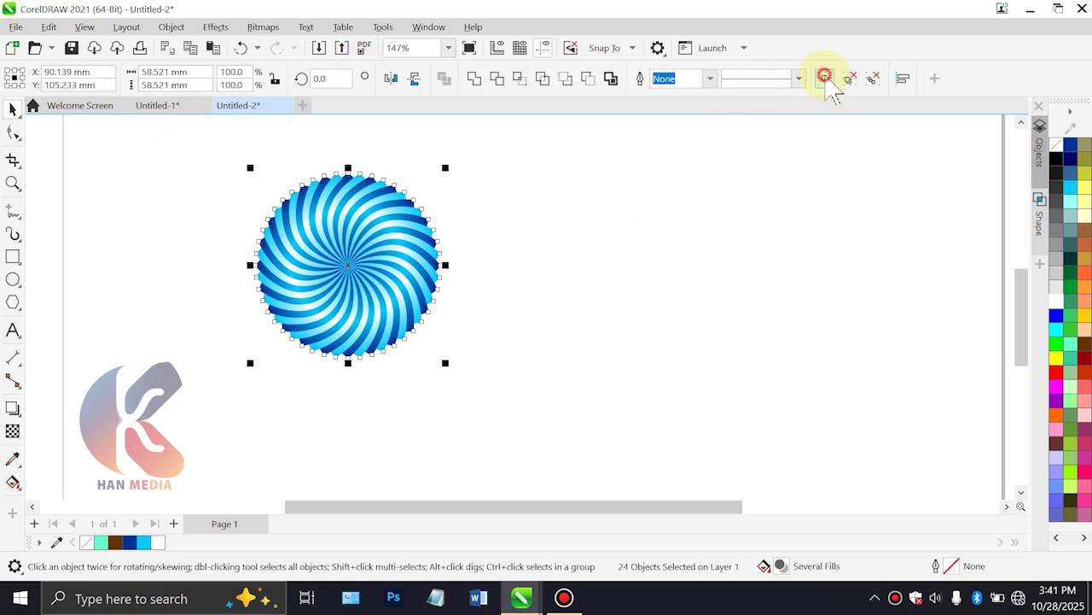
left_click(825, 78)
left_click_drag(563, 298, 638, 298)
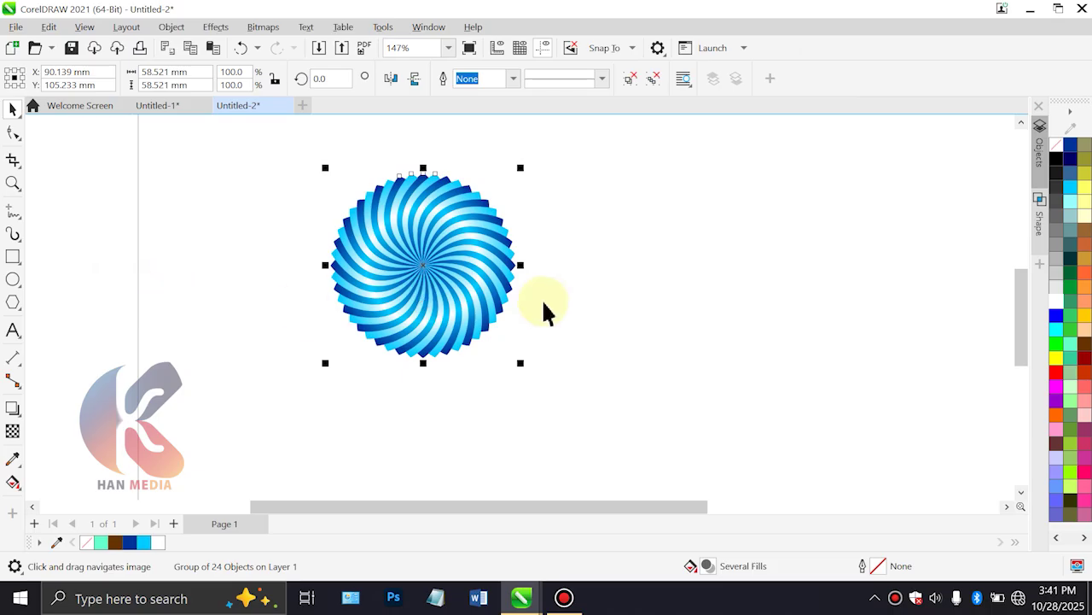
left_click_drag(544, 312, 432, 319)
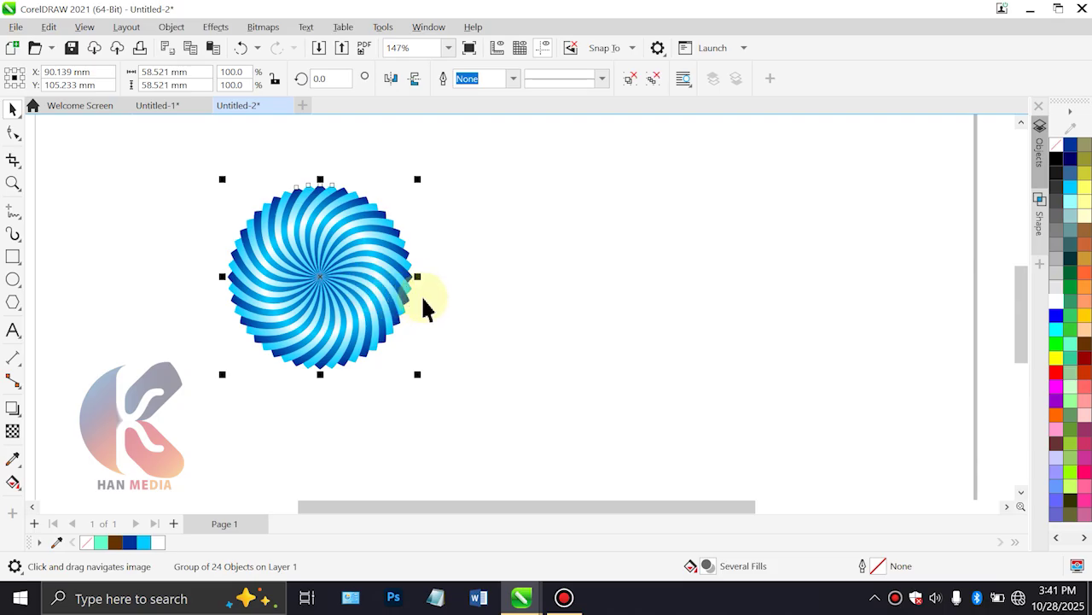
left_click(541, 281)
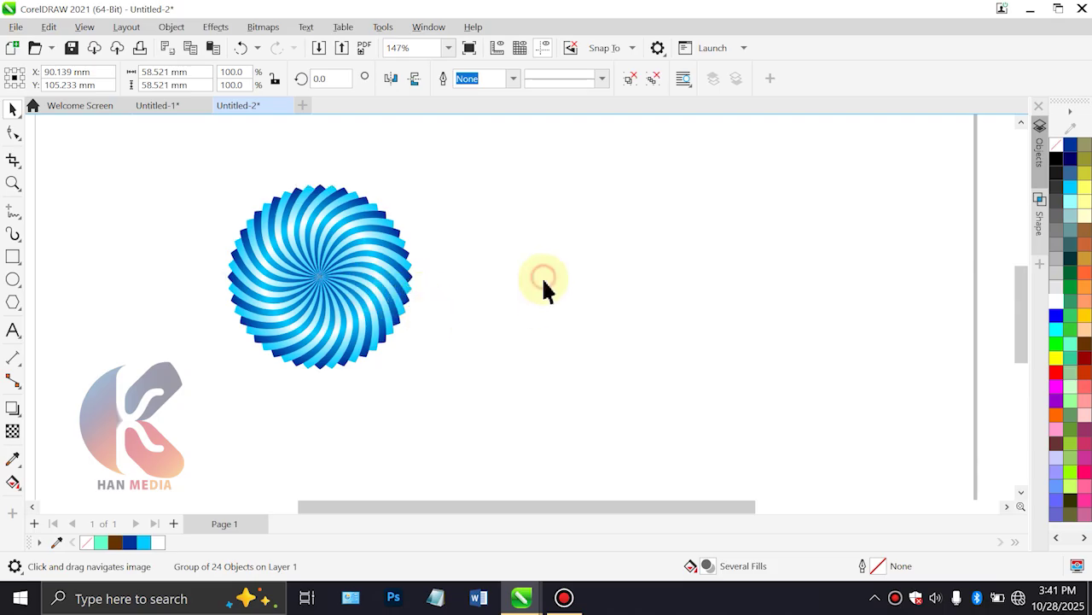
left_click_drag(337, 244, 376, 290)
left_click_drag(136, 140, 548, 403)
Exit the program without saving the changes to Untitled-2
left_click(1081, 10)
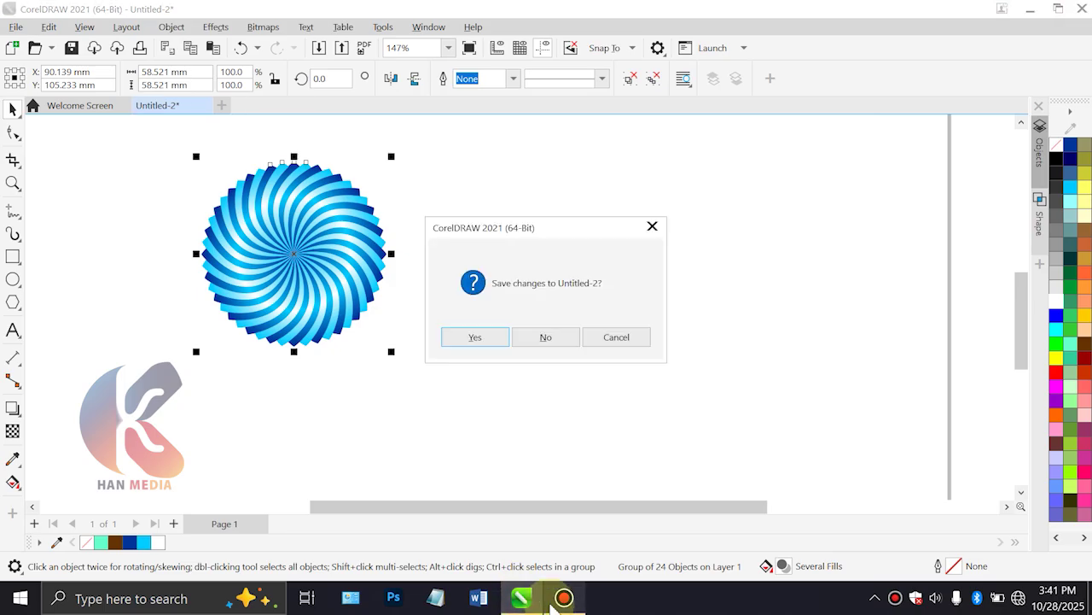
left_click(570, 336)
left_click(563, 597)
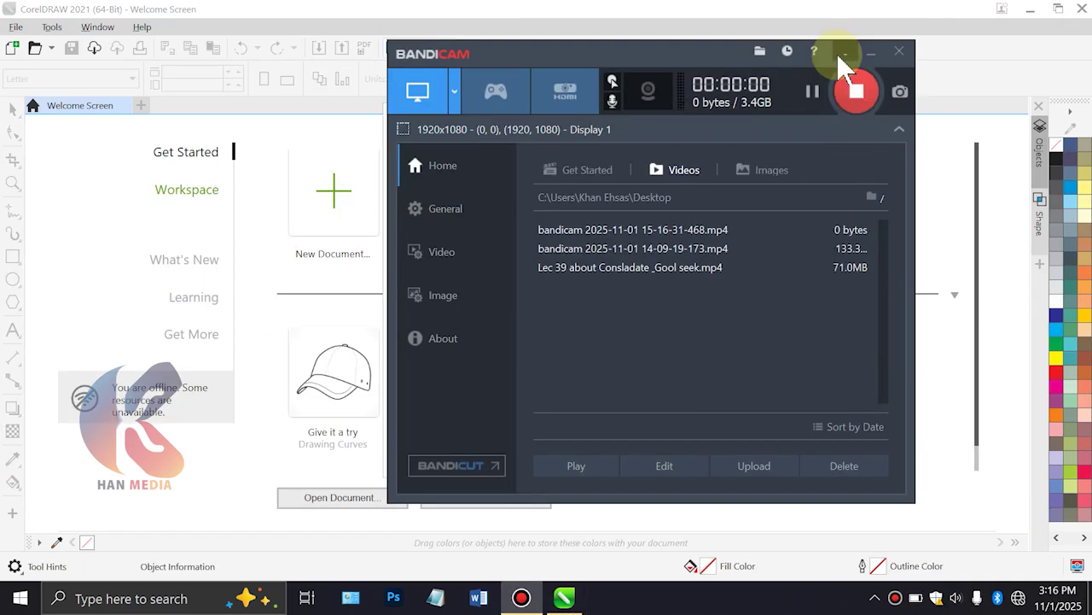
Create a new one-page landscape RGB document, 3.0 m wide and 2.0 m high, at 96 dpi
left_click(843, 53)
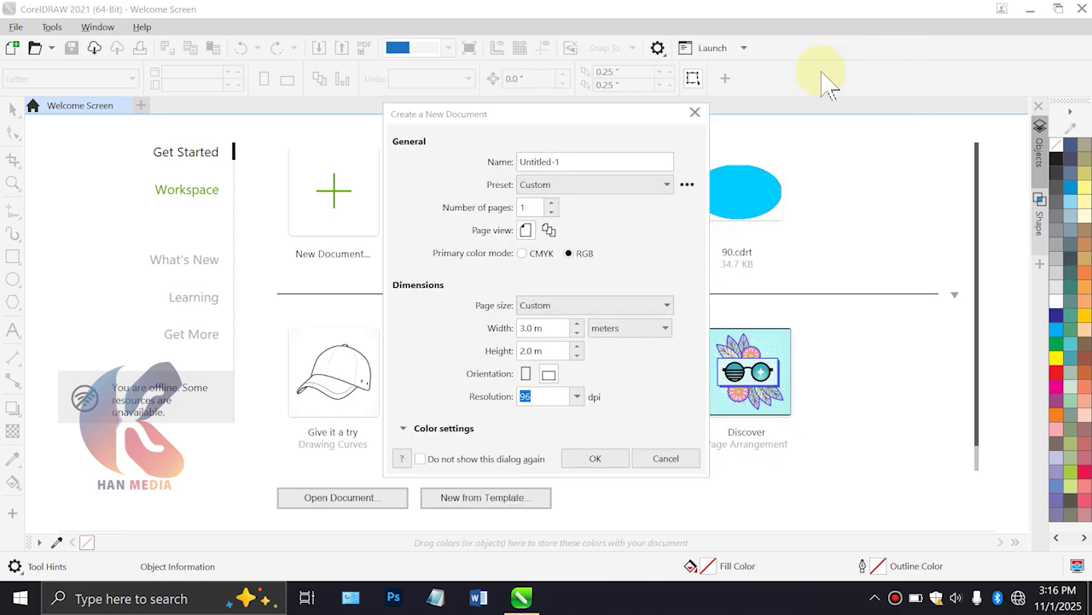
left_click(600, 461)
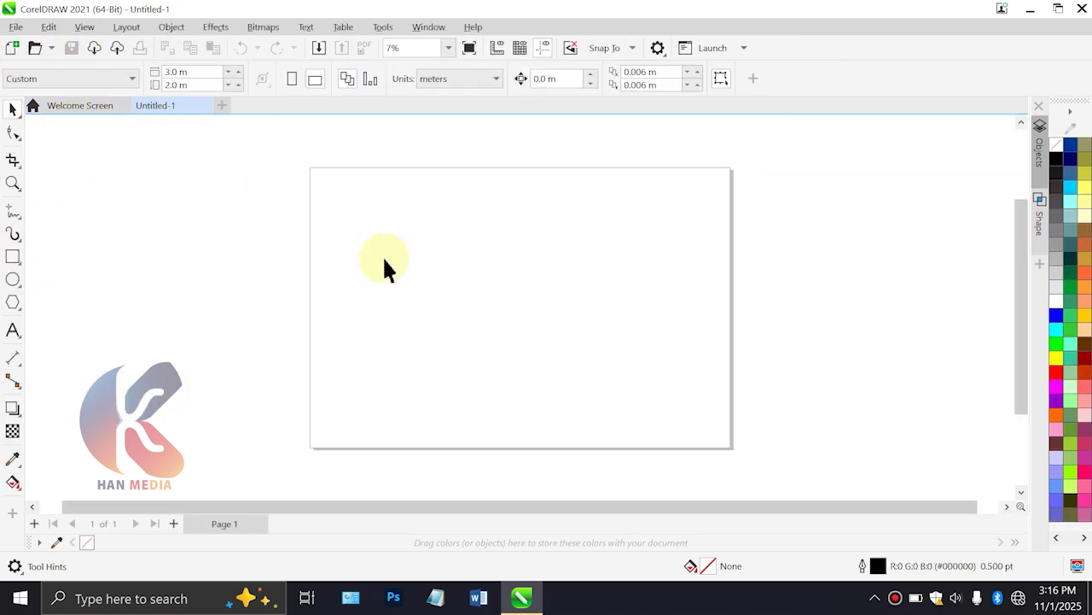
Examine the blank page and the tools grouped with the Shape tool and the Pick tool, including Freehand Pick and Free Transform
scroll(372, 267, "up", 1)
scroll(373, 260, "up", 1)
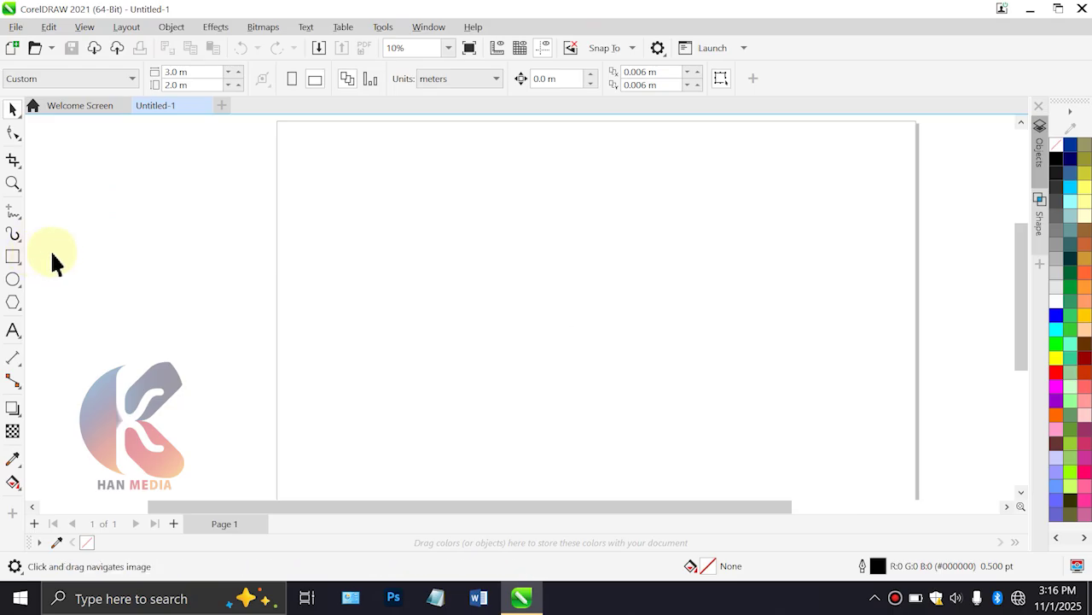
left_click_drag(175, 291, 66, 332)
scroll(214, 313, "up", 2)
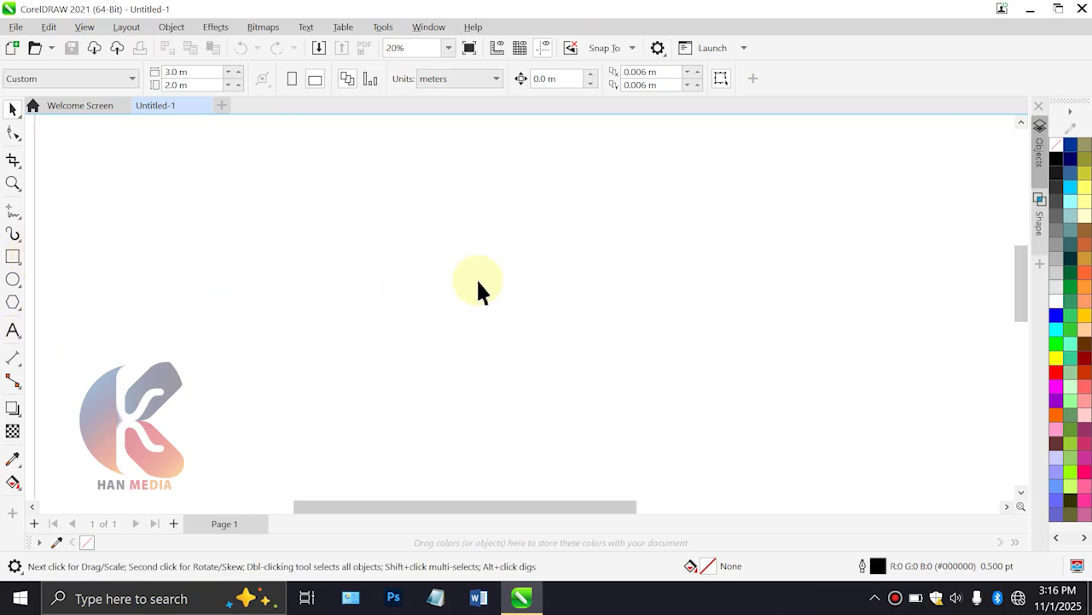
scroll(133, 264, "left", 3)
scroll(42, 224, "right", 4)
scroll(42, 224, "up", 1)
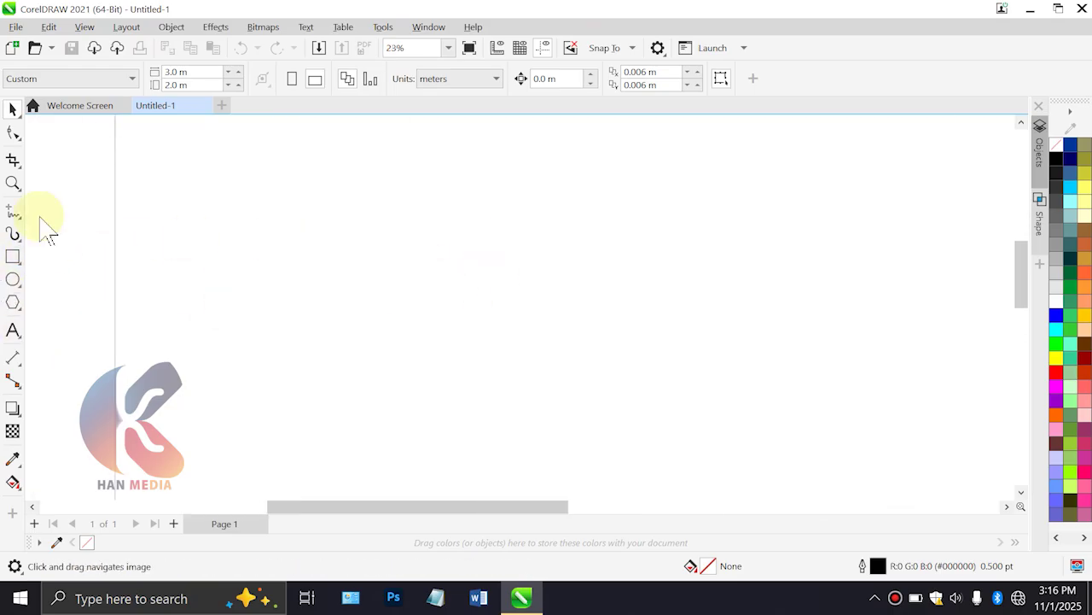
left_click(19, 143)
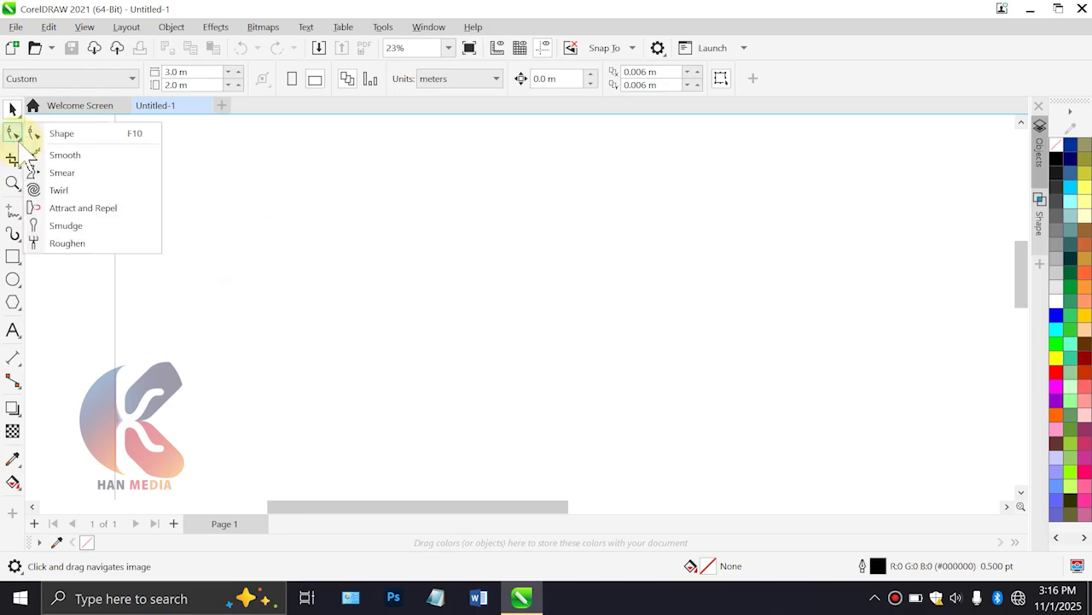
left_click(17, 113)
right_click(19, 120)
left_click(18, 113)
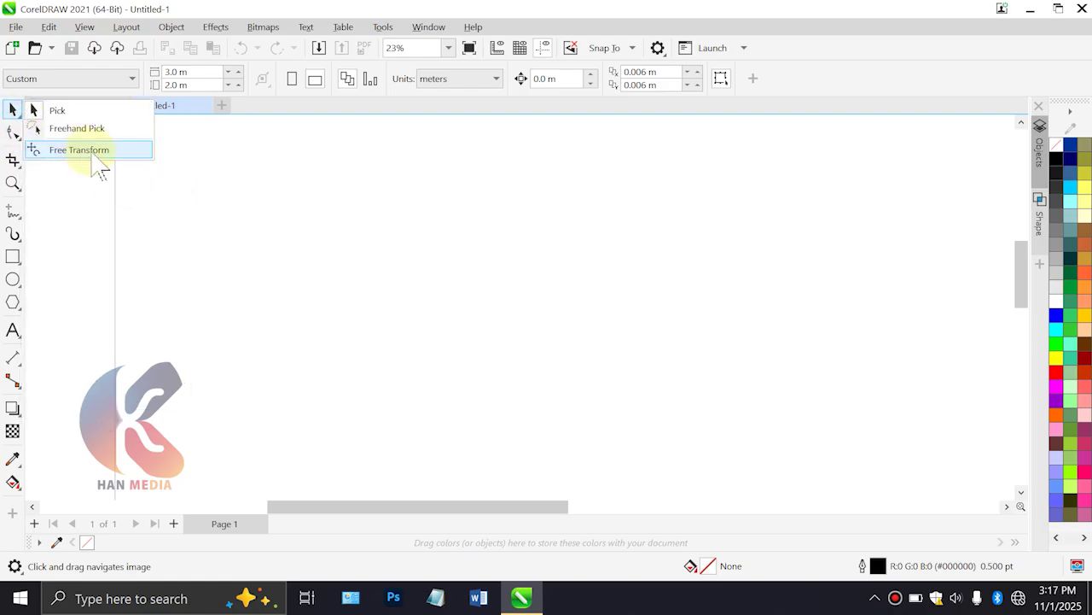
Examine the tools grouped with the Shape tool, including Smooth, Smear, Twirl, Attract and Repel, Smudge and Roughen
left_click(79, 188)
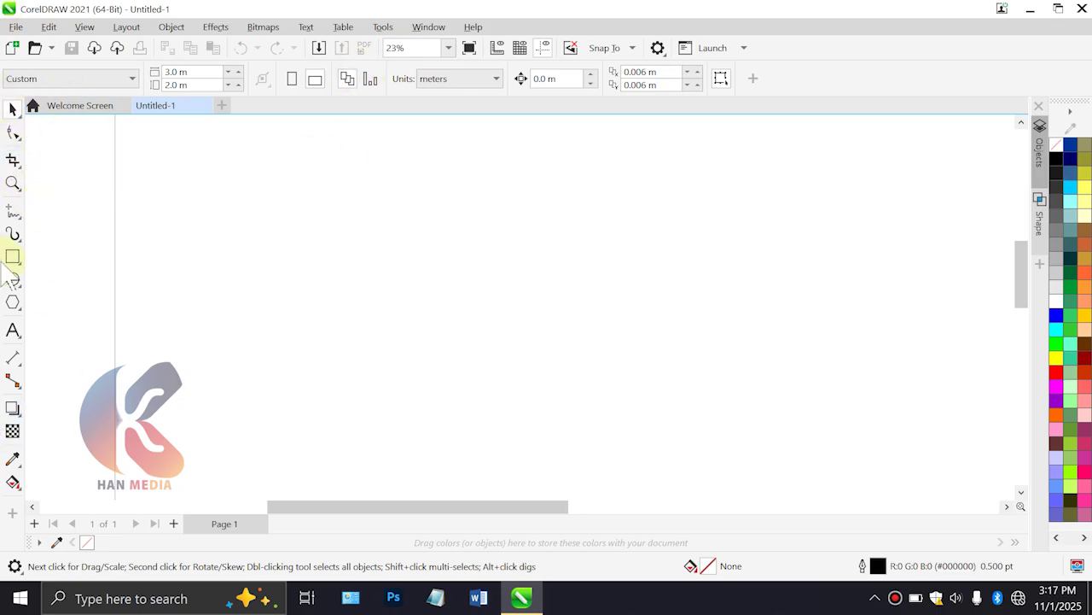
right_click(15, 136)
left_click(15, 137)
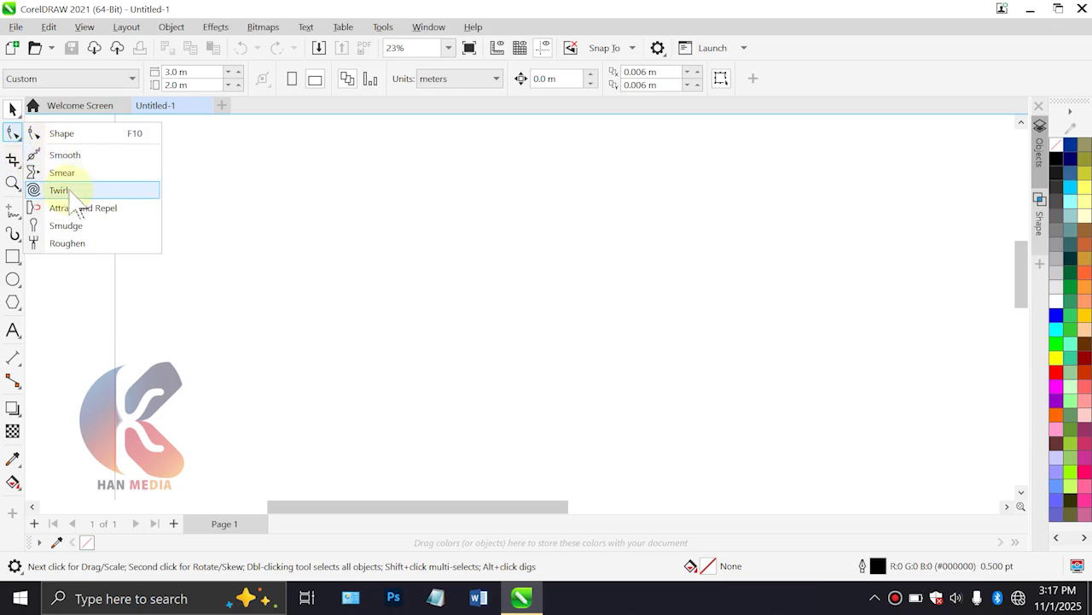
left_click(97, 135)
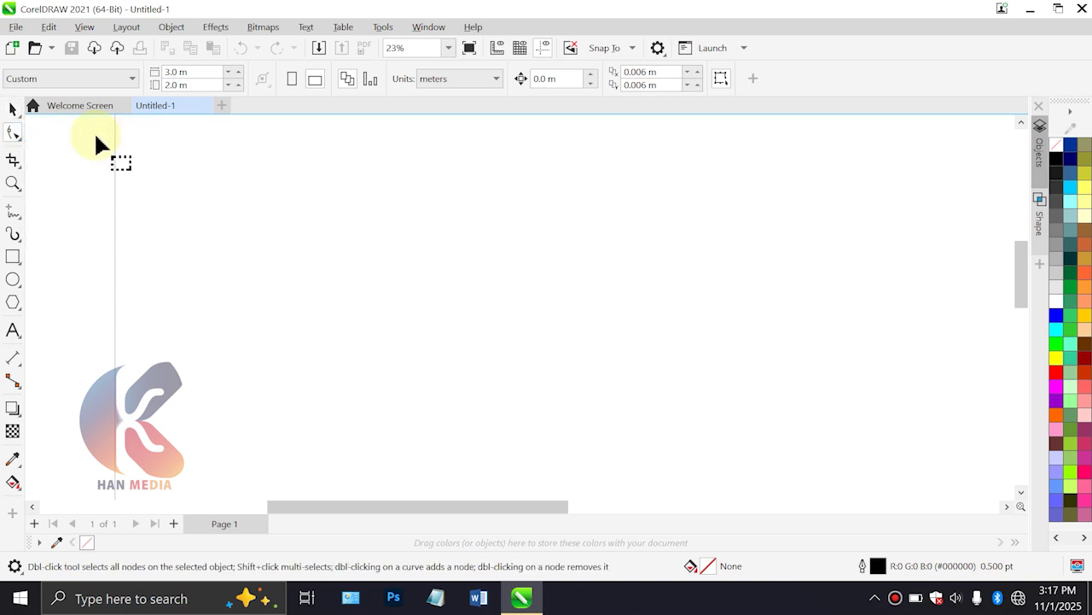
key("super")
key("super")
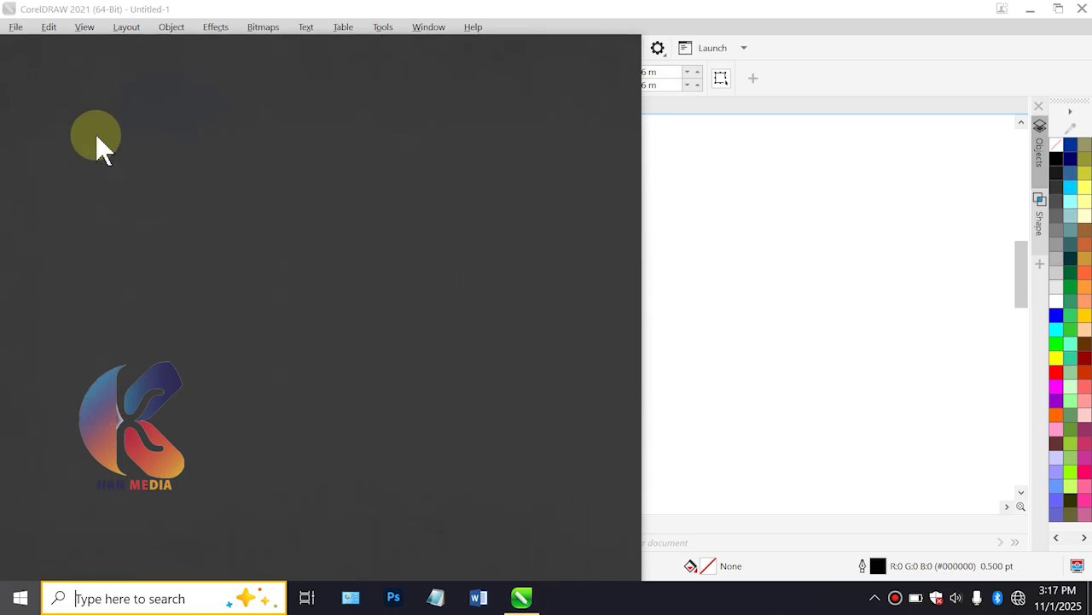
key("space")
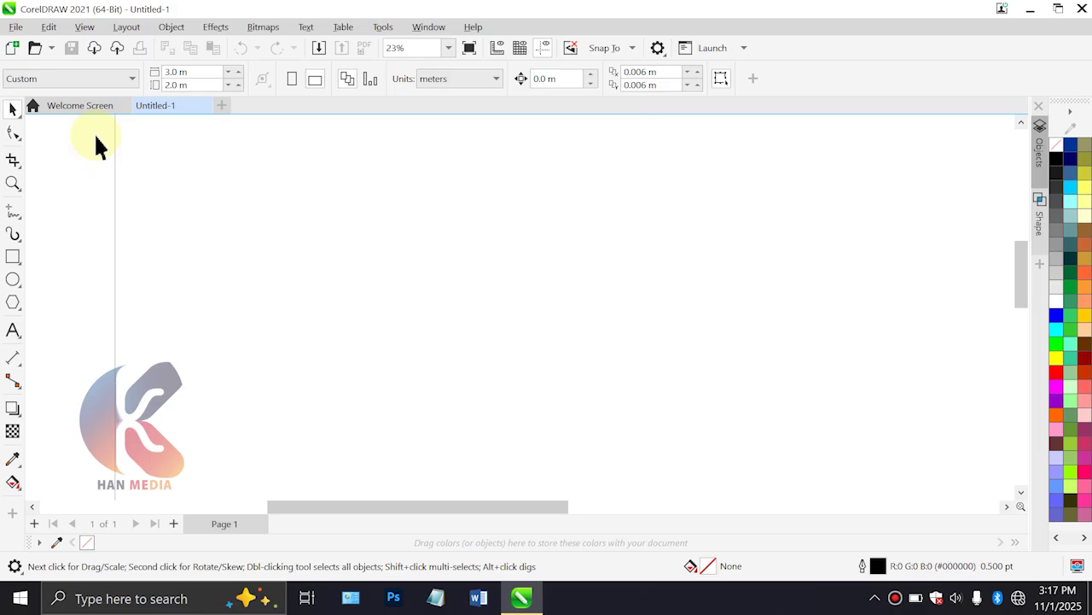
Draw a rectangle about 0.334 m wide and 0.305 m high and move it to the page's upper-left area
left_click(13, 256)
left_click_drag(694, 198, 858, 347)
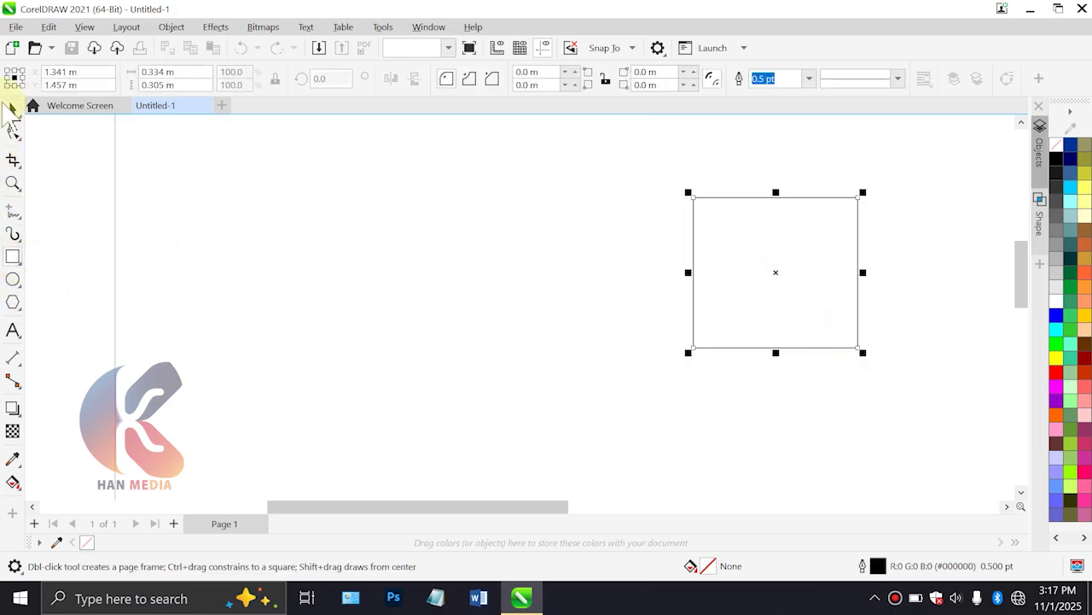
left_click_drag(727, 253, 491, 263)
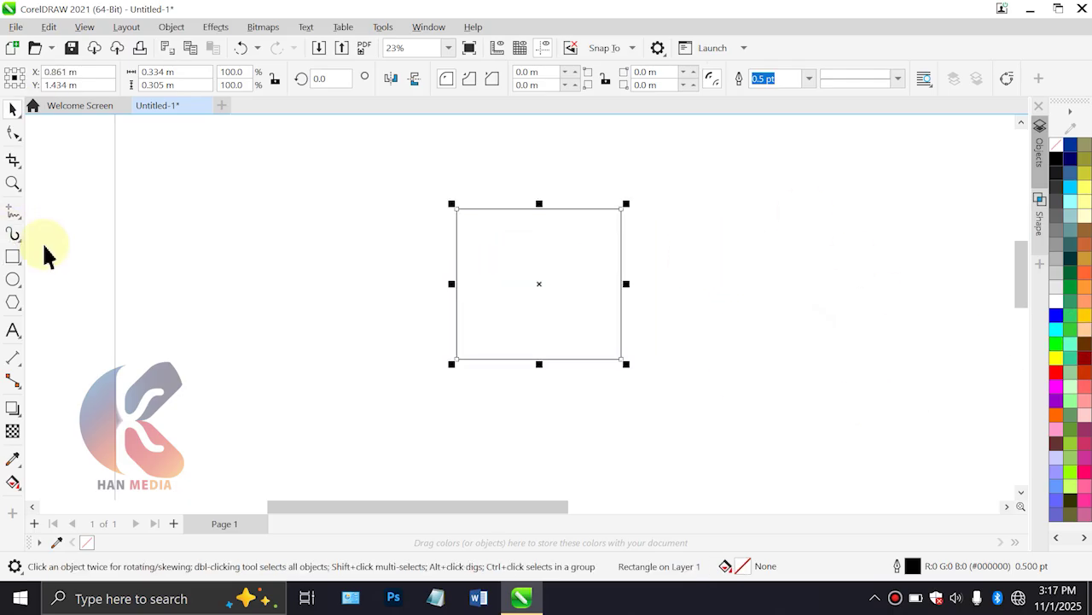
left_click_drag(476, 241, 229, 203)
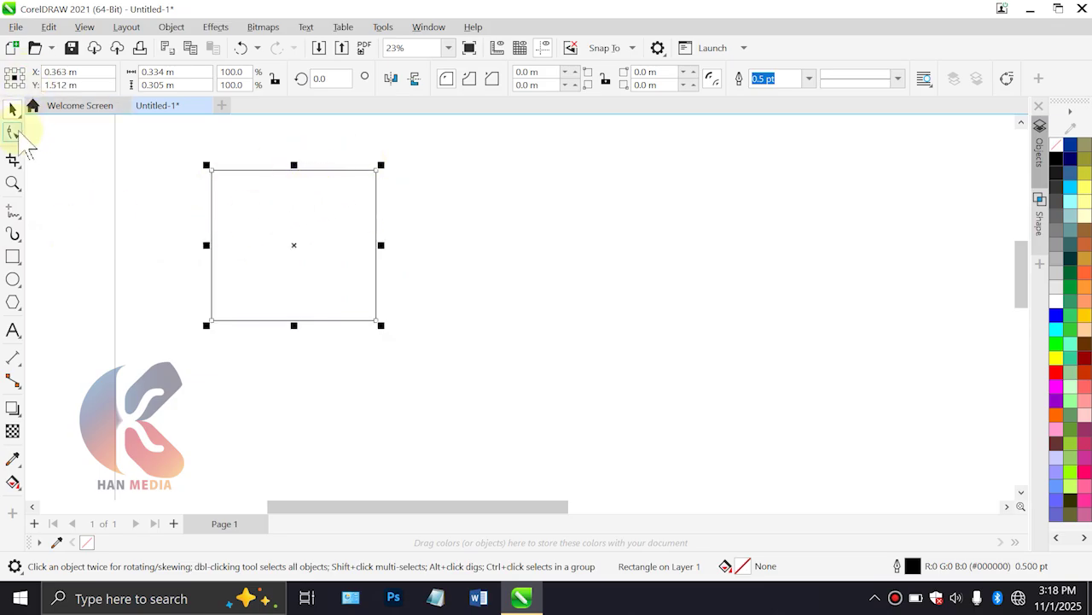
left_click(307, 239)
mouse_move(307, 205)
left_mouse_down()
mouse_move(341, 235)
mouse_move(307, 211)
left_mouse_up()
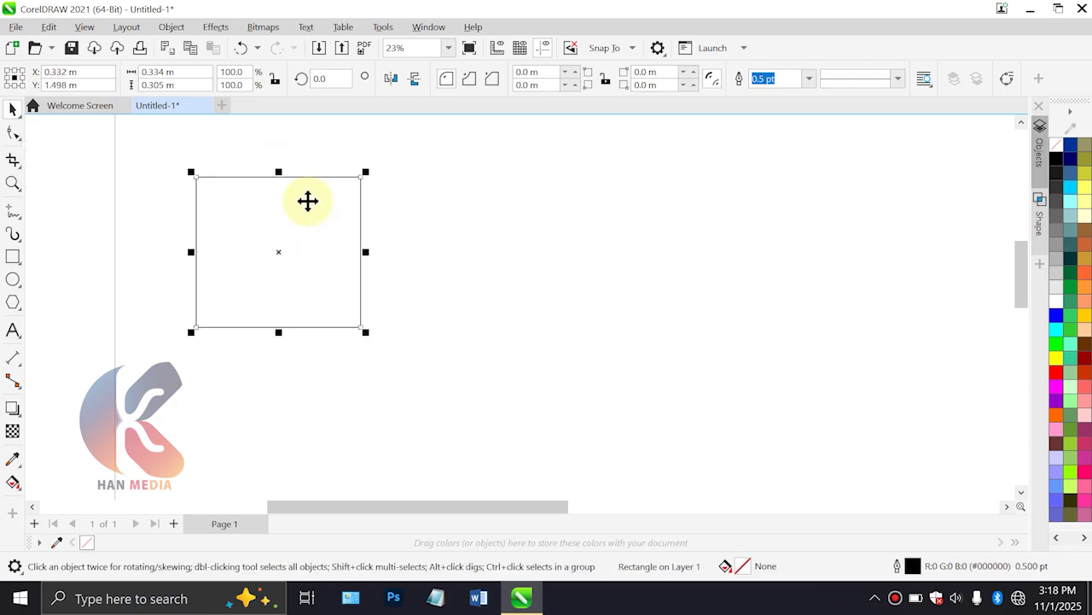
Examine the rectangle's Convert to Curves command and its corner nodes with the Shape tool
right_click(307, 214)
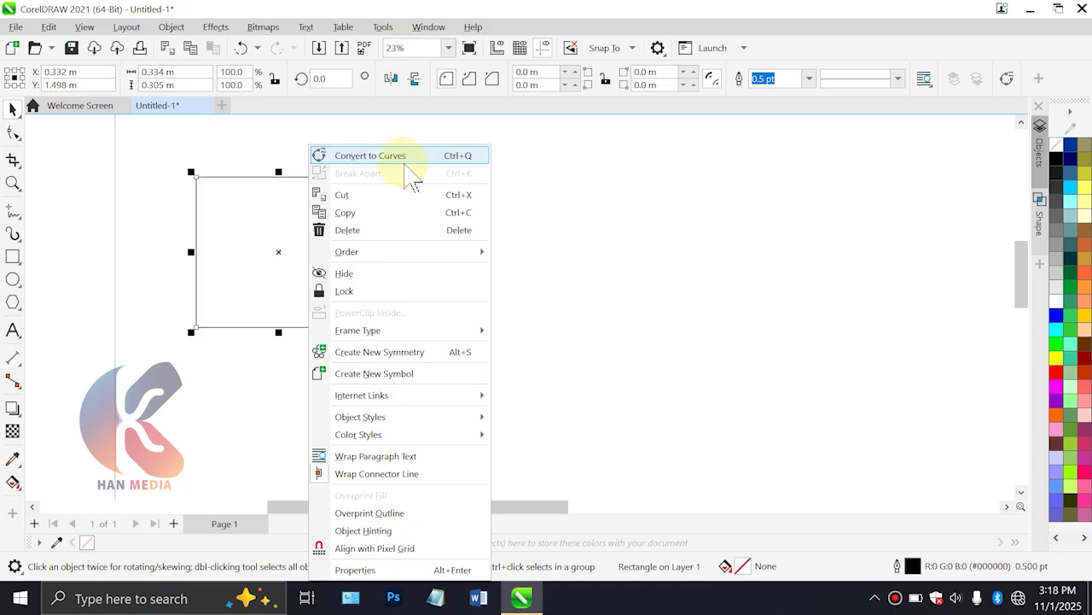
left_click(256, 177)
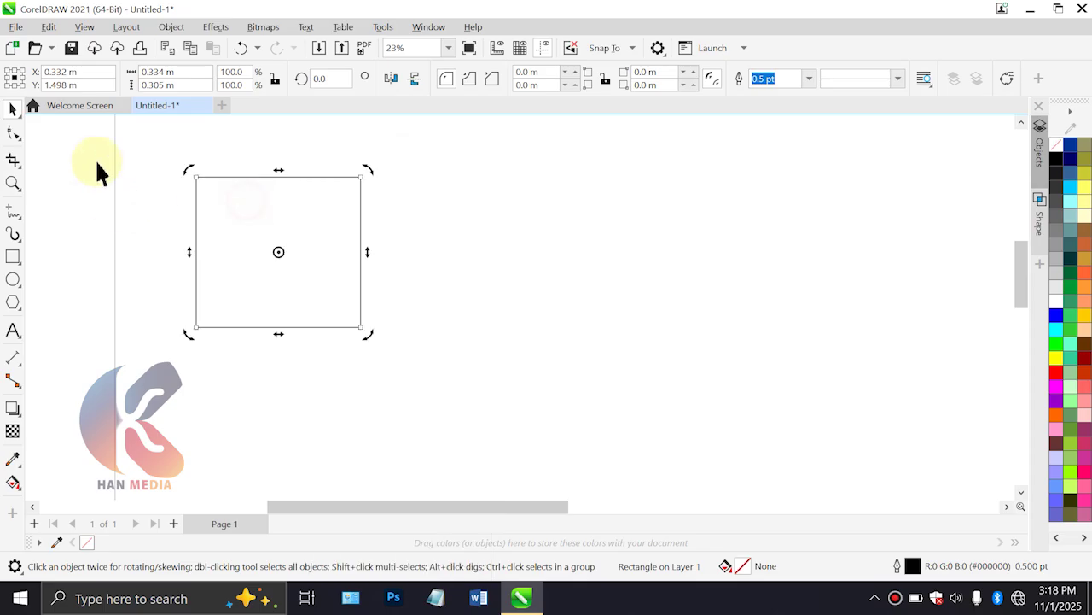
left_click(12, 133)
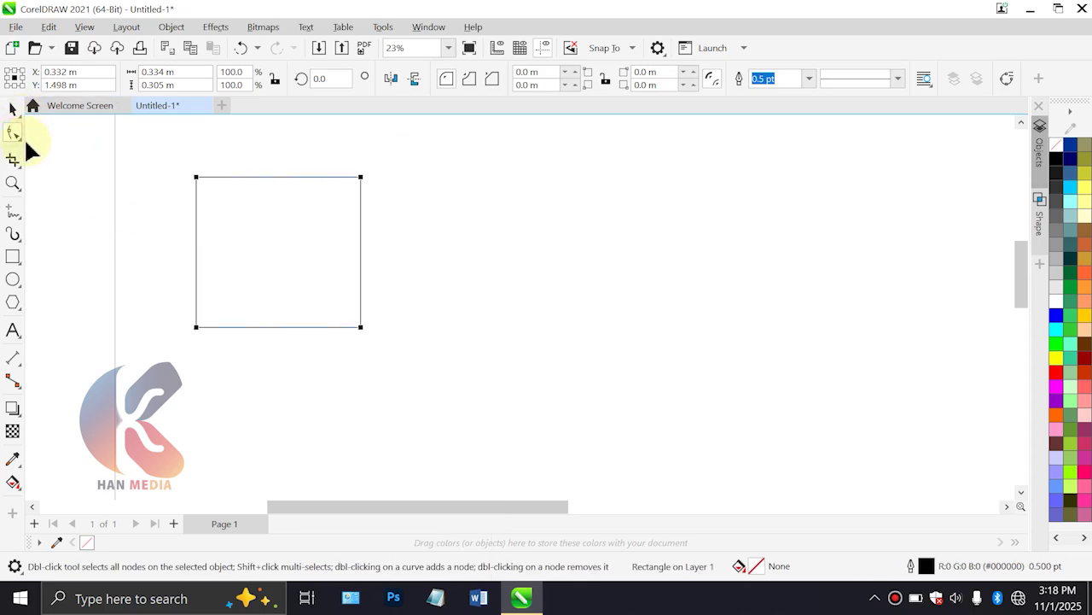
left_click(12, 133)
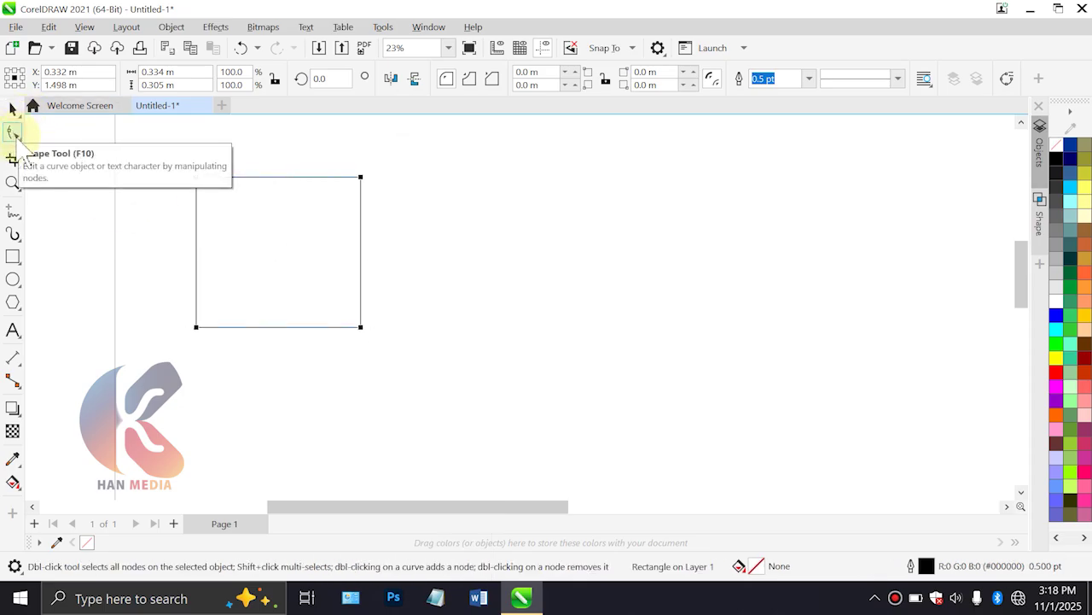
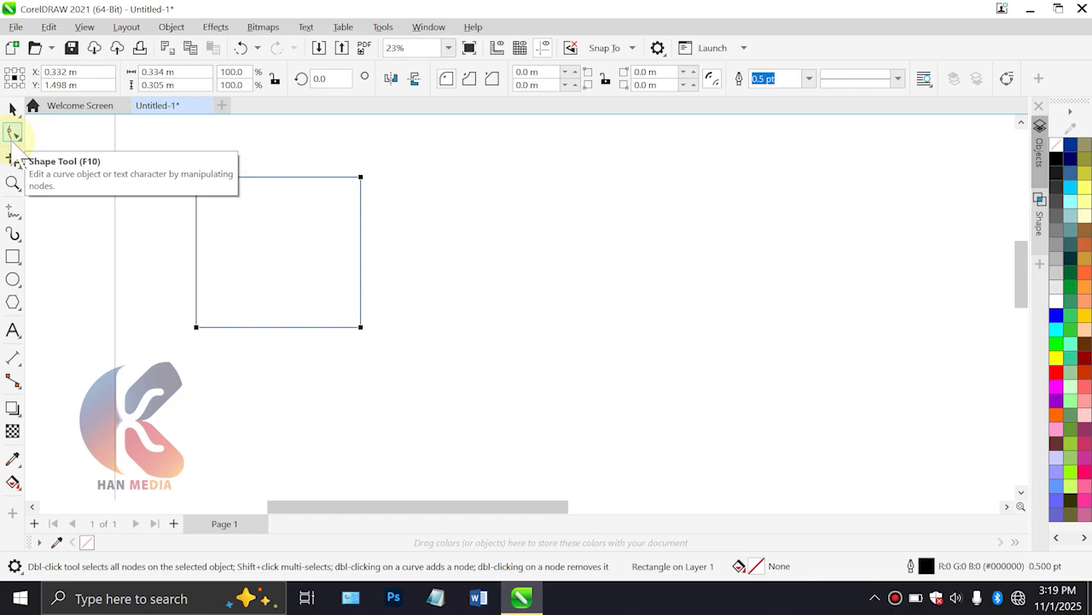
Move the rectangle slightly to the right and resize it to about 0.309 m by 0.28 m
left_click(13, 108)
left_click_drag(244, 253, 315, 238)
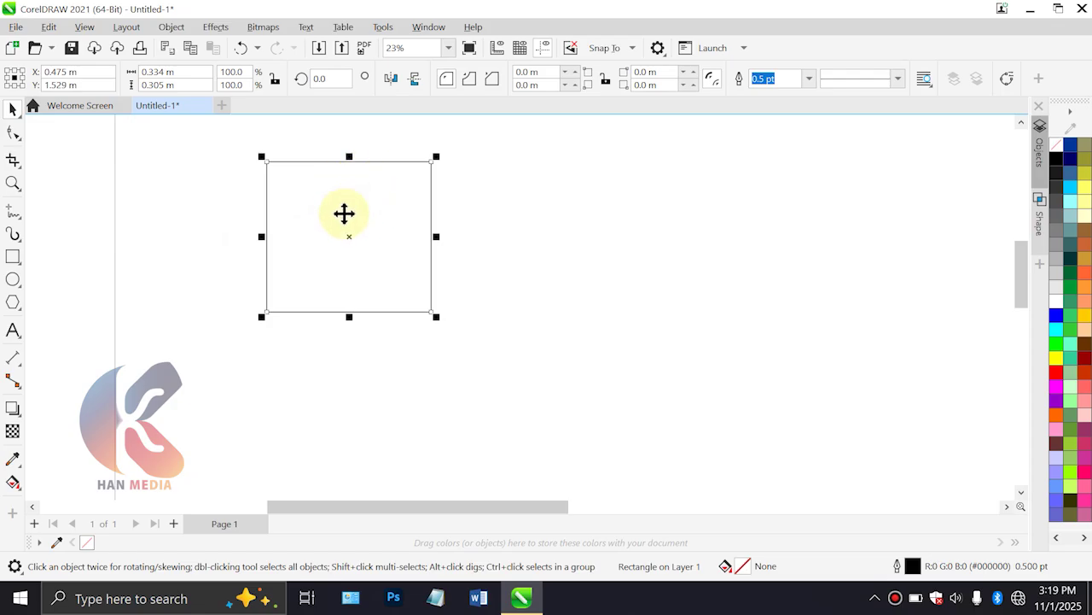
left_click_drag(438, 237, 404, 238)
mouse_move(337, 316)
left_mouse_down()
mouse_move(335, 277)
mouse_move(368, 290)
mouse_move(312, 310)
mouse_move(317, 326)
left_mouse_up()
left_click_drag(383, 326, 399, 338)
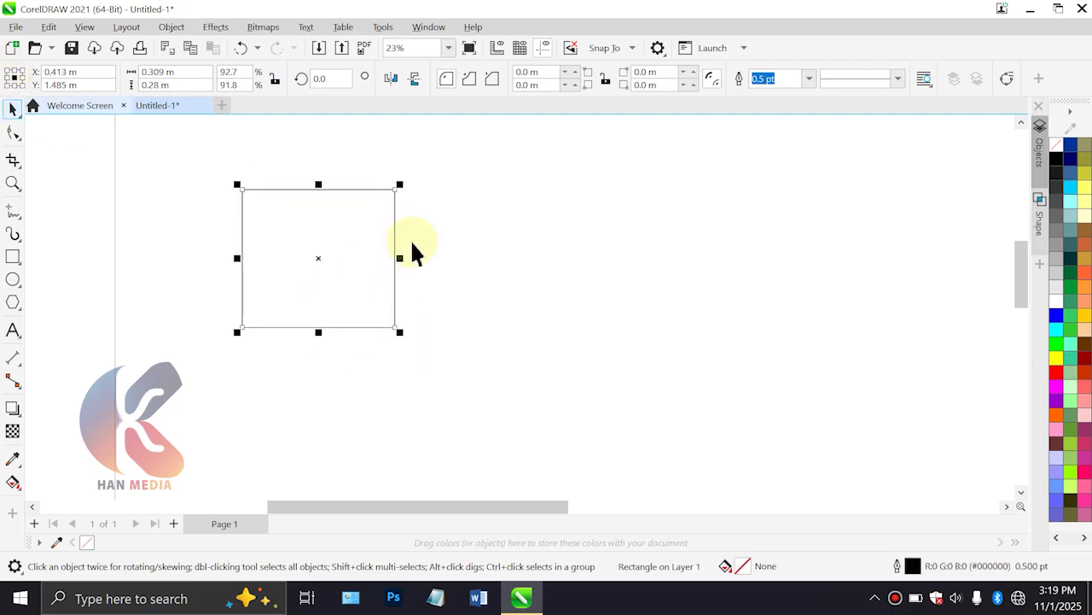
Round all four rectangle corners to a radius of about 0.14 m with the Shape tool, and return them to square
left_click(12, 132)
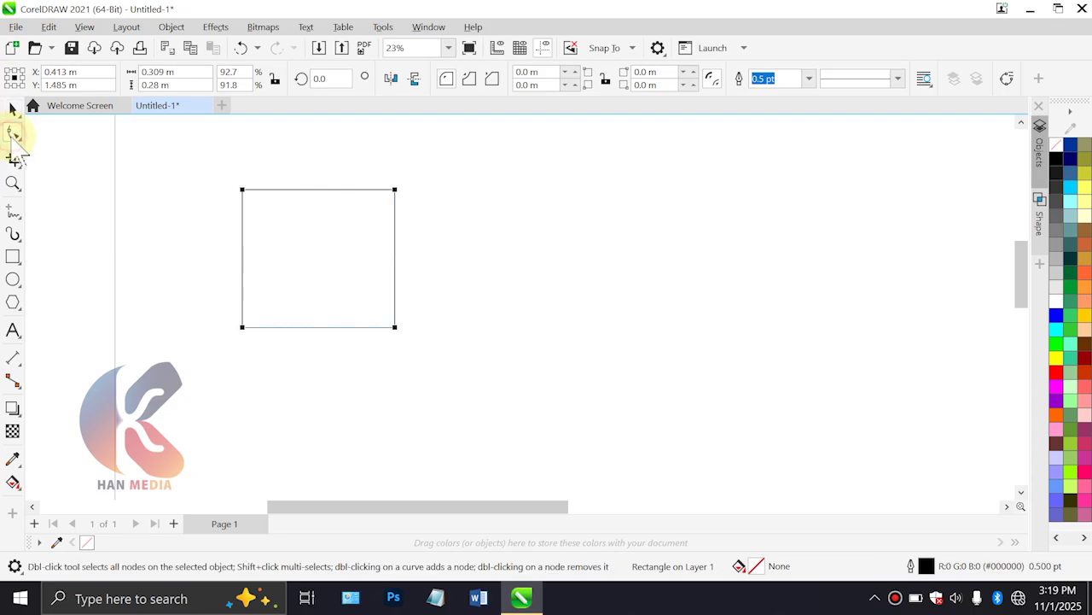
left_click(248, 189)
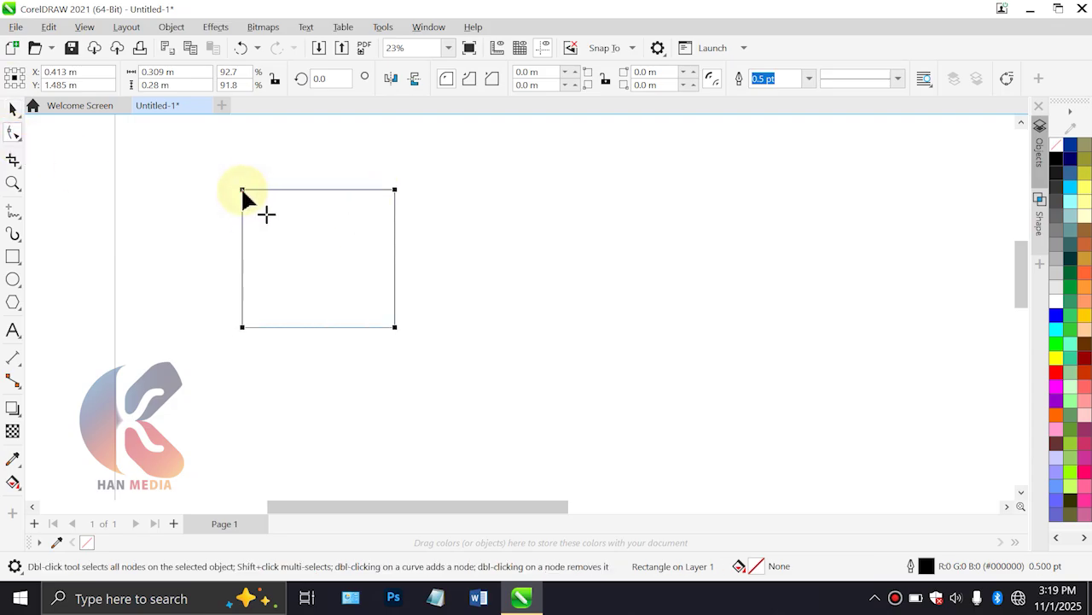
left_click_drag(241, 189, 341, 260)
left_click(443, 303)
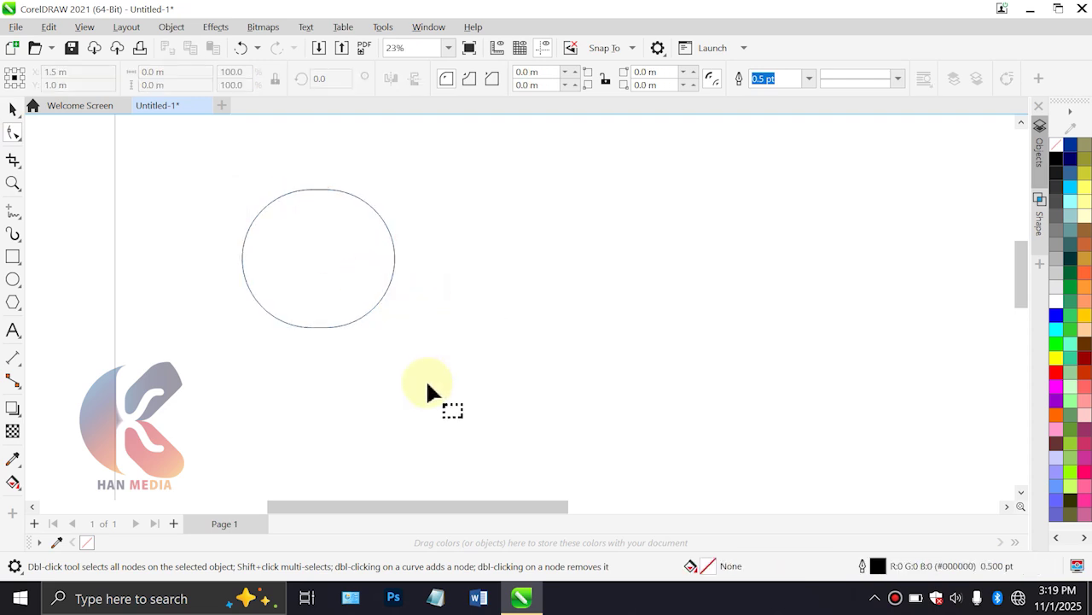
left_click(327, 294)
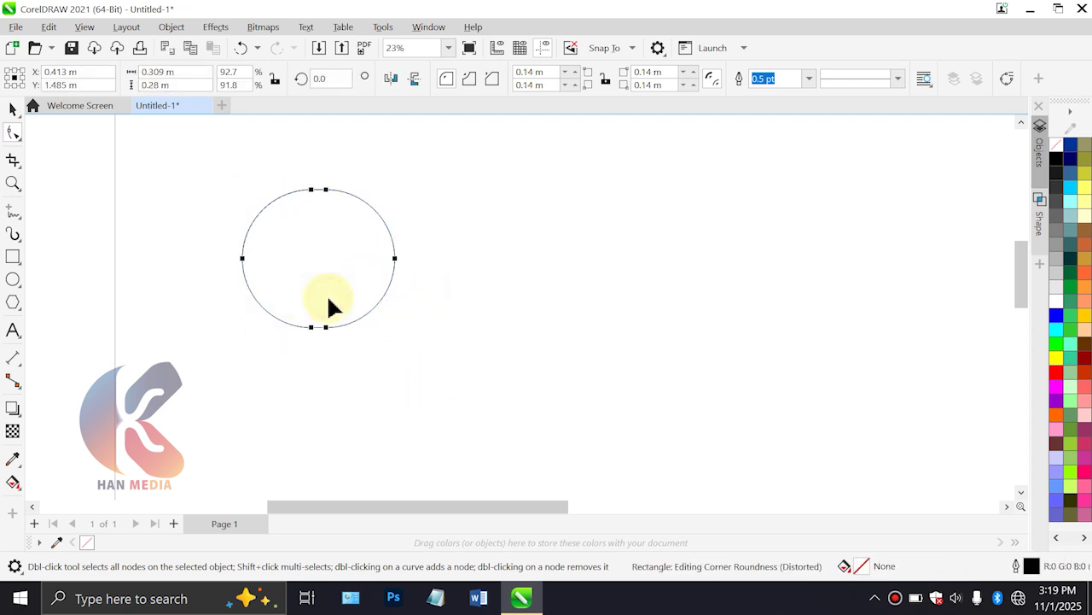
left_click_drag(314, 194, 211, 215)
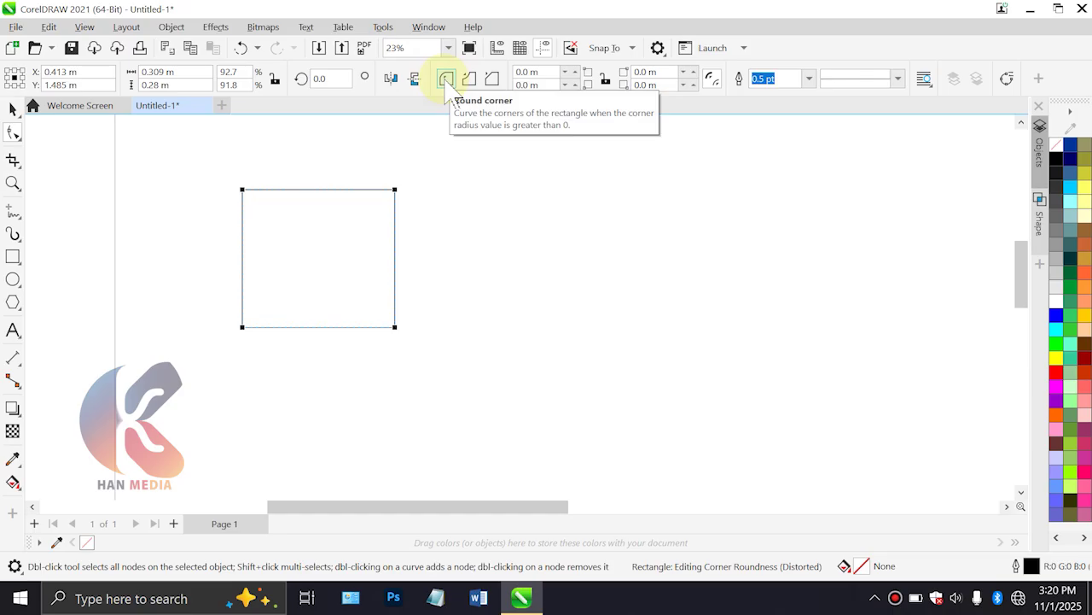
Try scalloped corners of about 0.119 m on all four corners of the rectangle, and undo the change
left_click(470, 78)
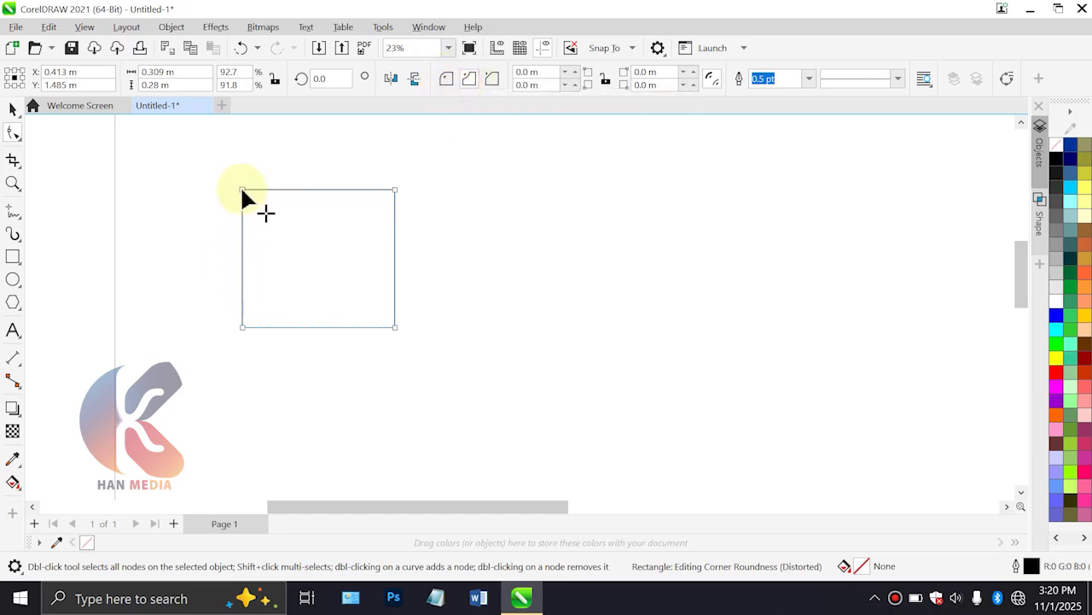
left_click(190, 171)
left_click(293, 247)
left_click_drag(243, 188, 300, 227)
left_click(500, 345)
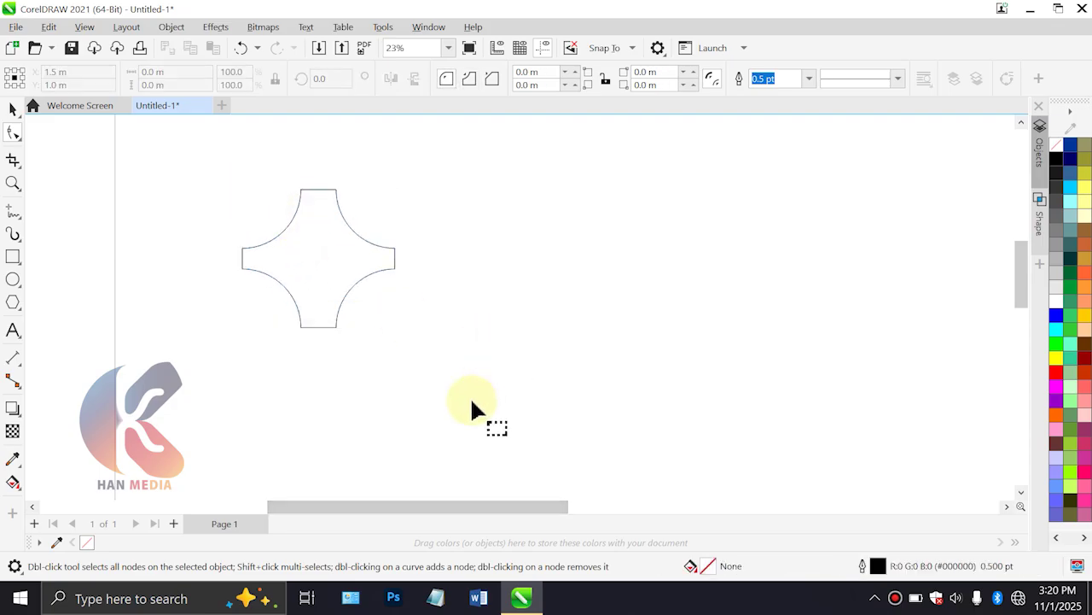
left_click(318, 277)
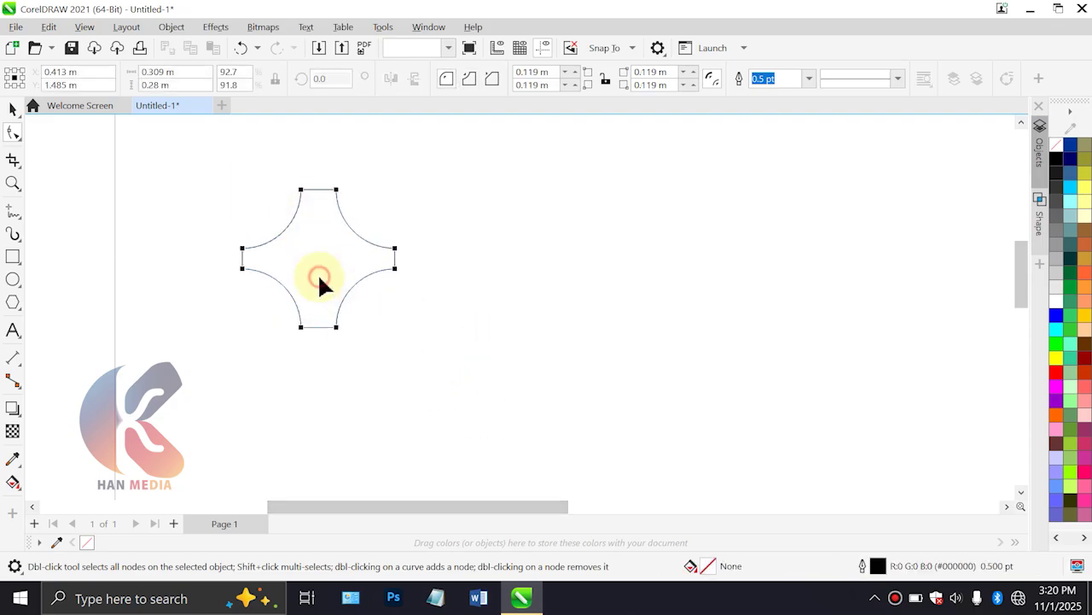
left_click(241, 47)
Try chamfered corners of about 0.14 m on all four corners of the rectangle, and undo the change
left_click(493, 78)
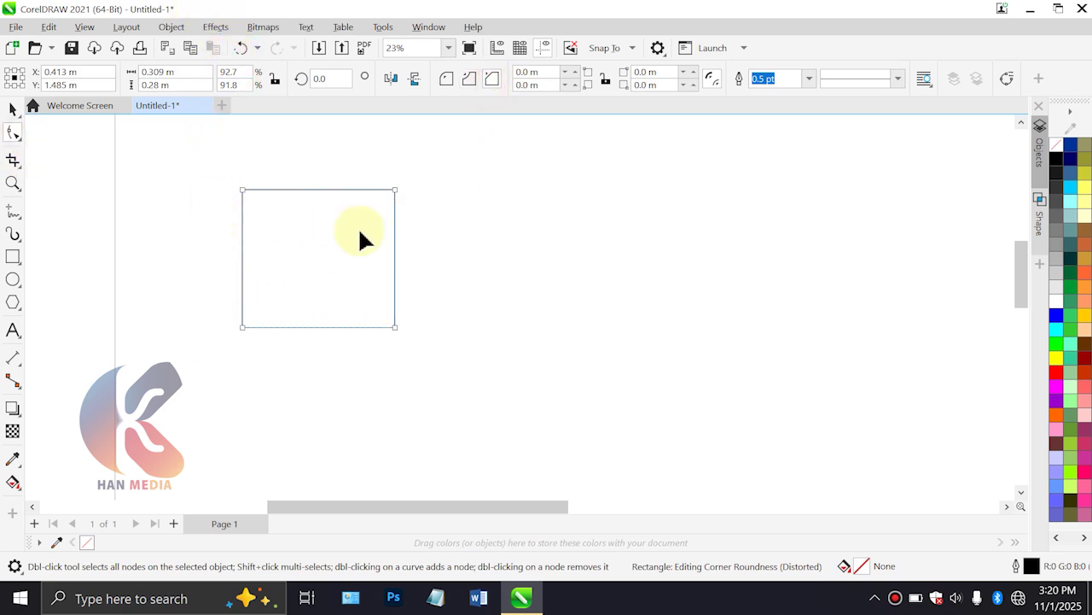
left_click(304, 224)
left_click_drag(243, 190, 332, 246)
left_click(470, 303)
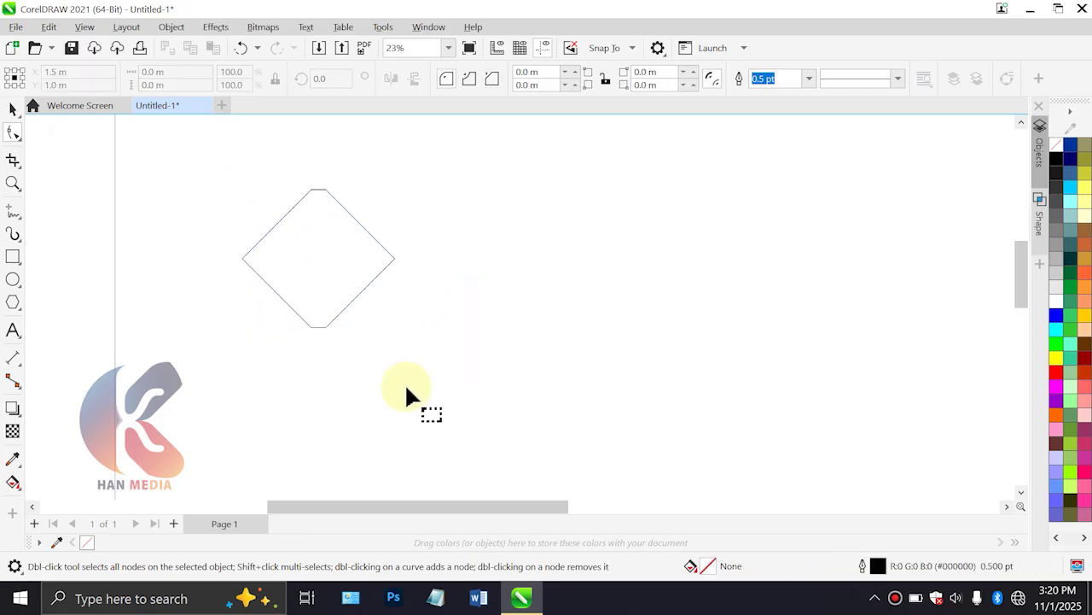
left_click(309, 302)
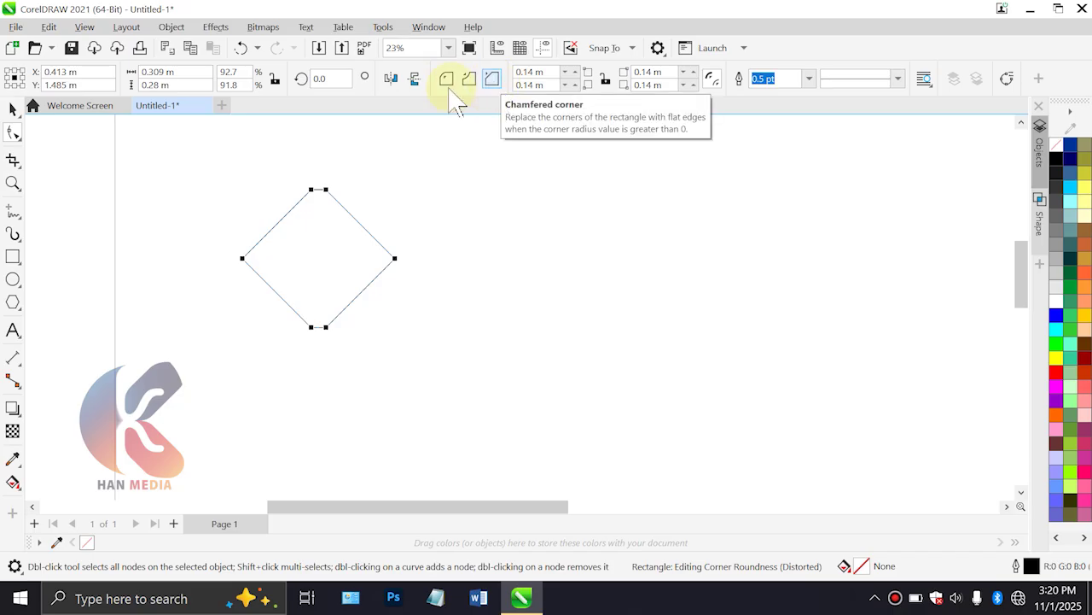
left_click(240, 48)
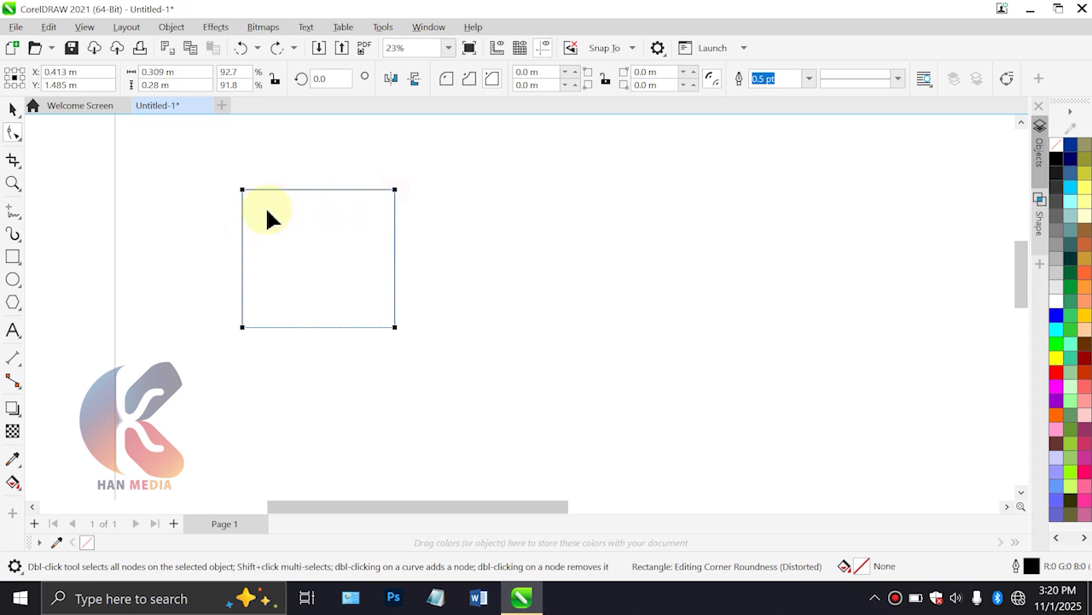
Select only the rectangle's upper-left corner node with the Shape tool
left_click(242, 189)
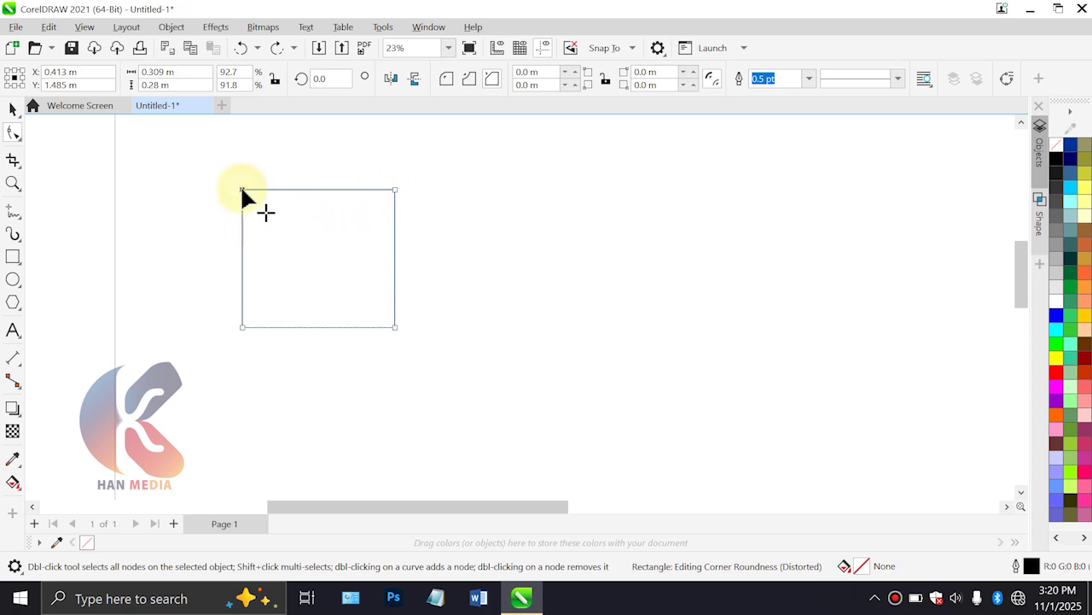